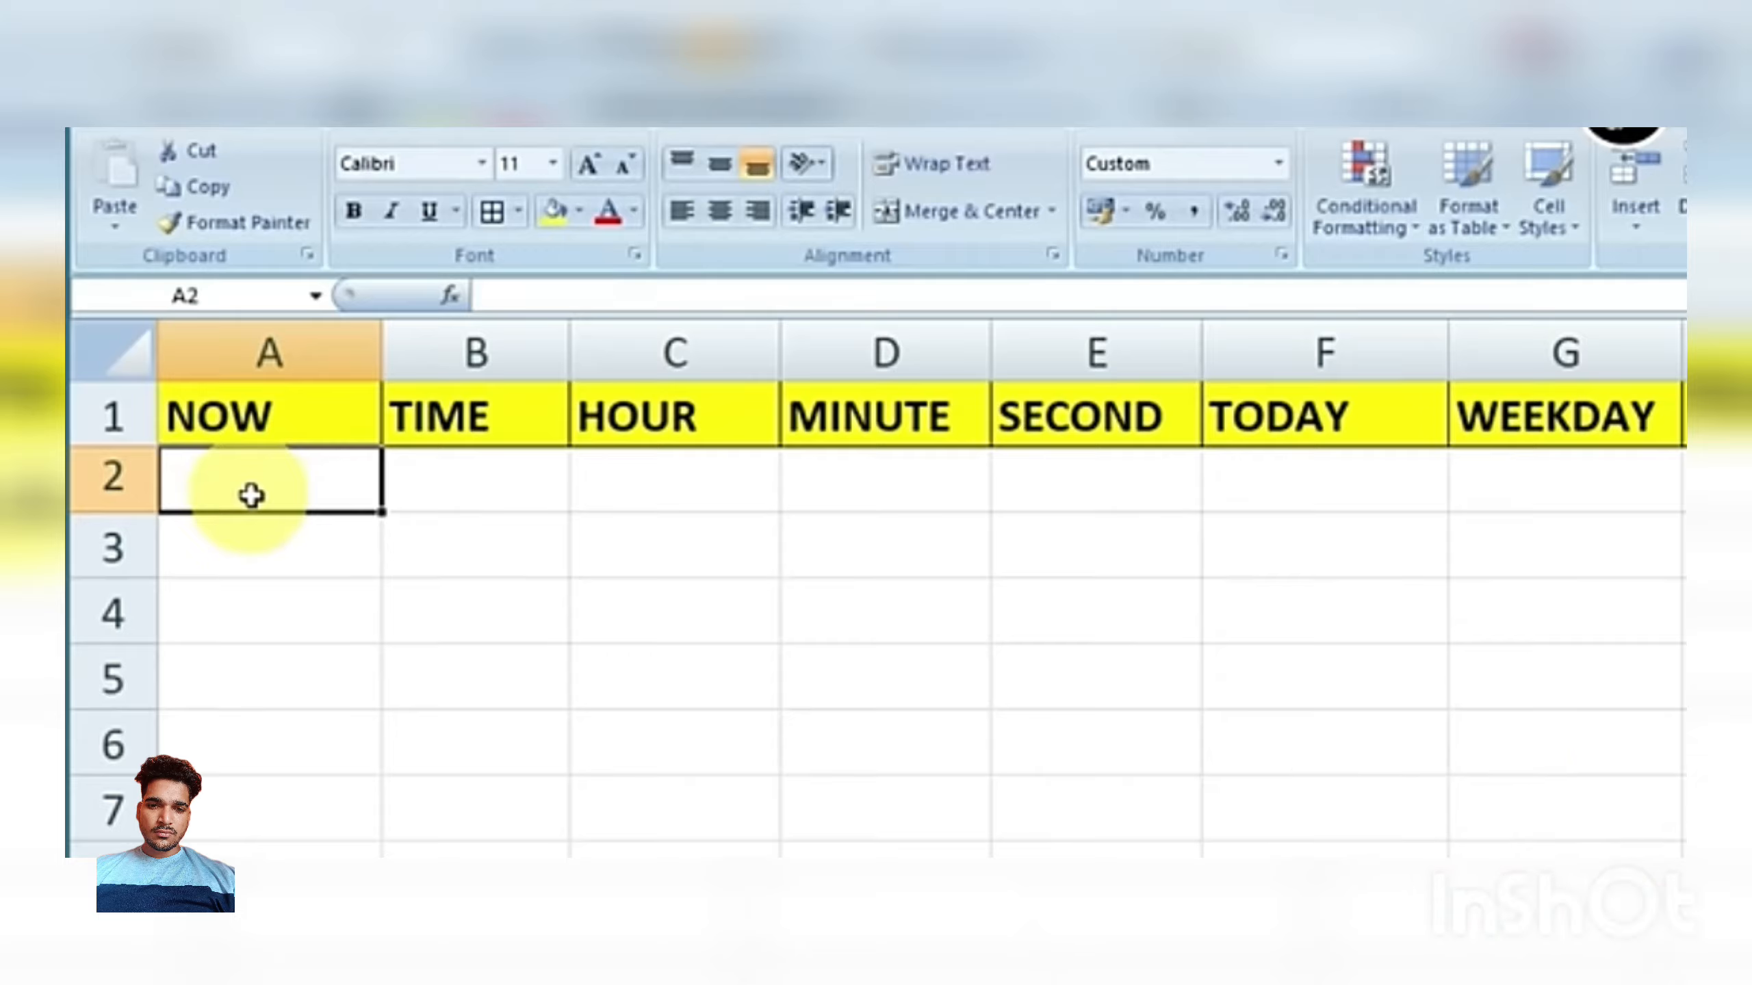
# Enter =NOW() in cell A2 and widen column A so the full date and time fit.
pyautogui.write('=')
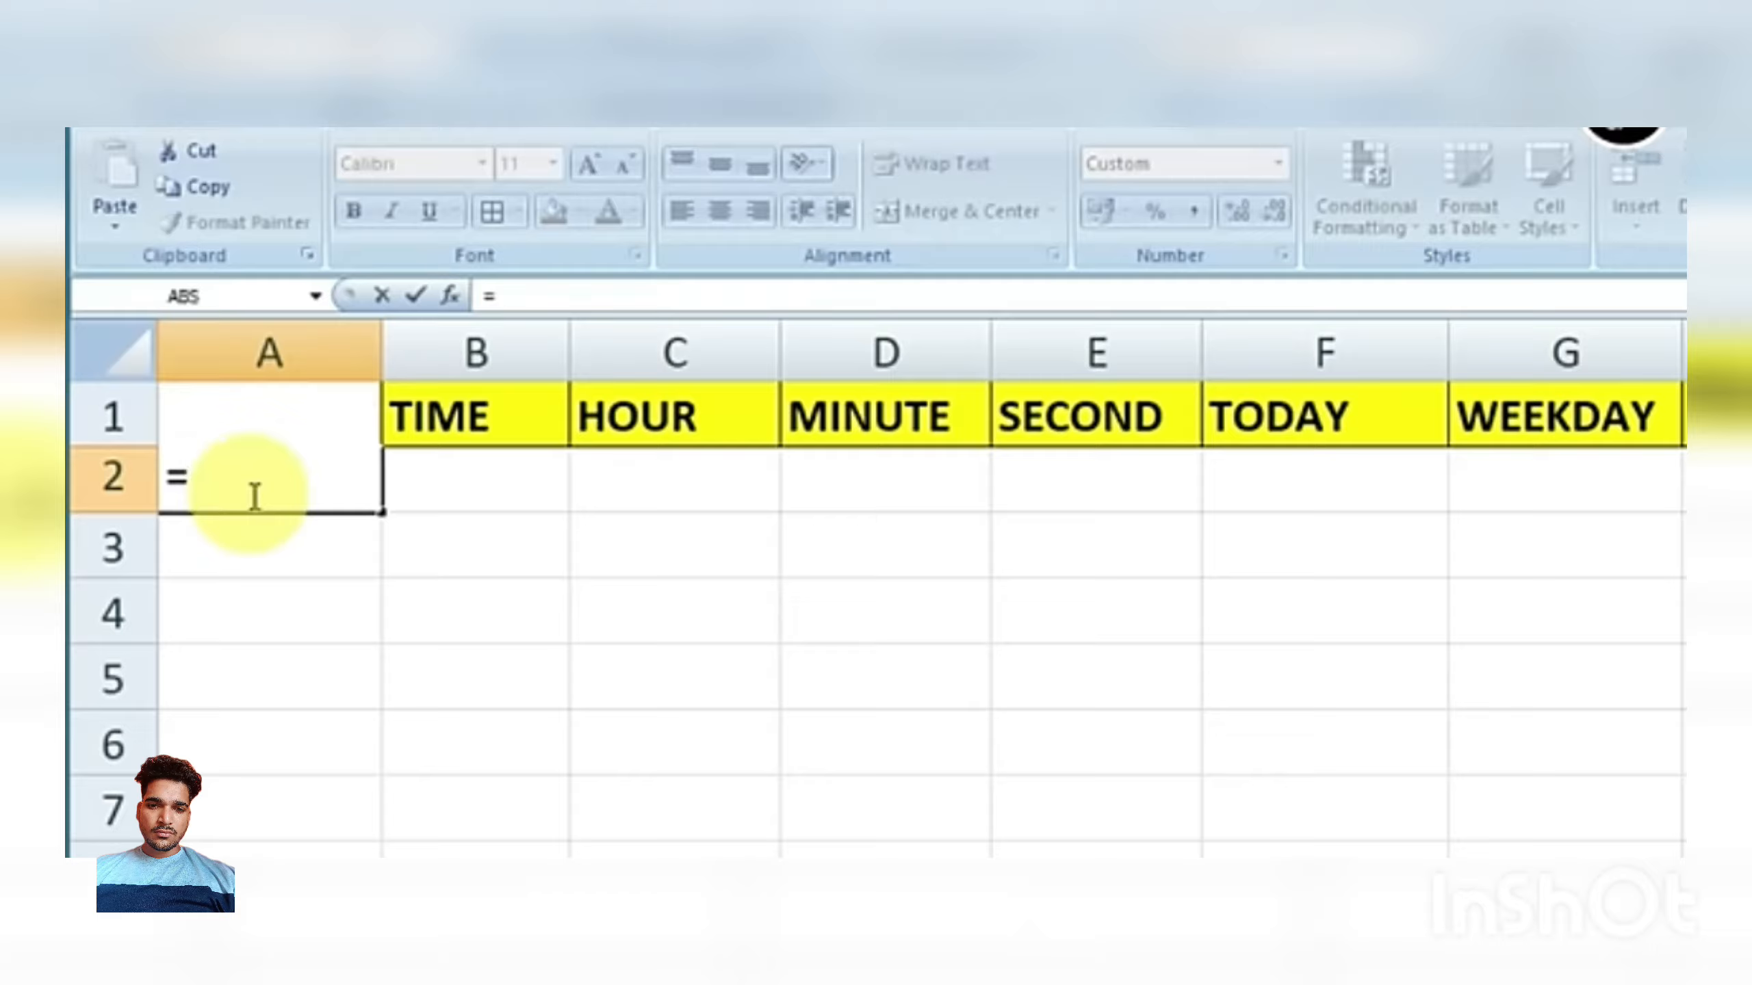
pyautogui.write('NOW')
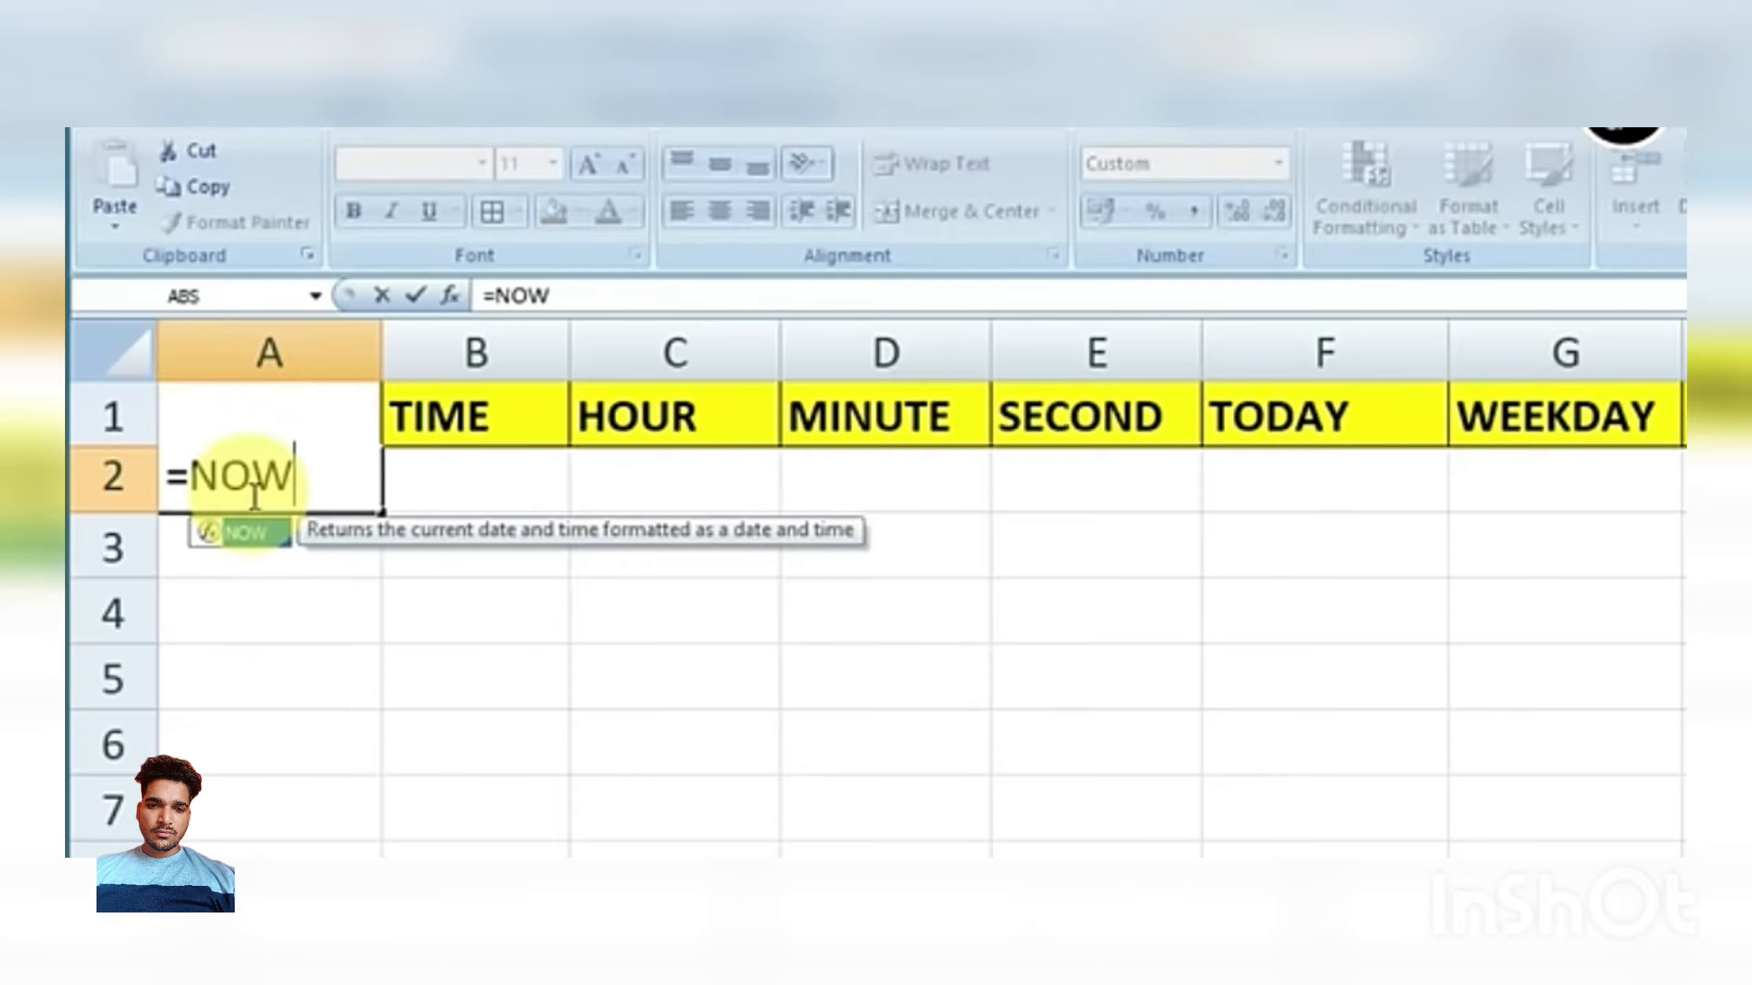
pyautogui.write('(')
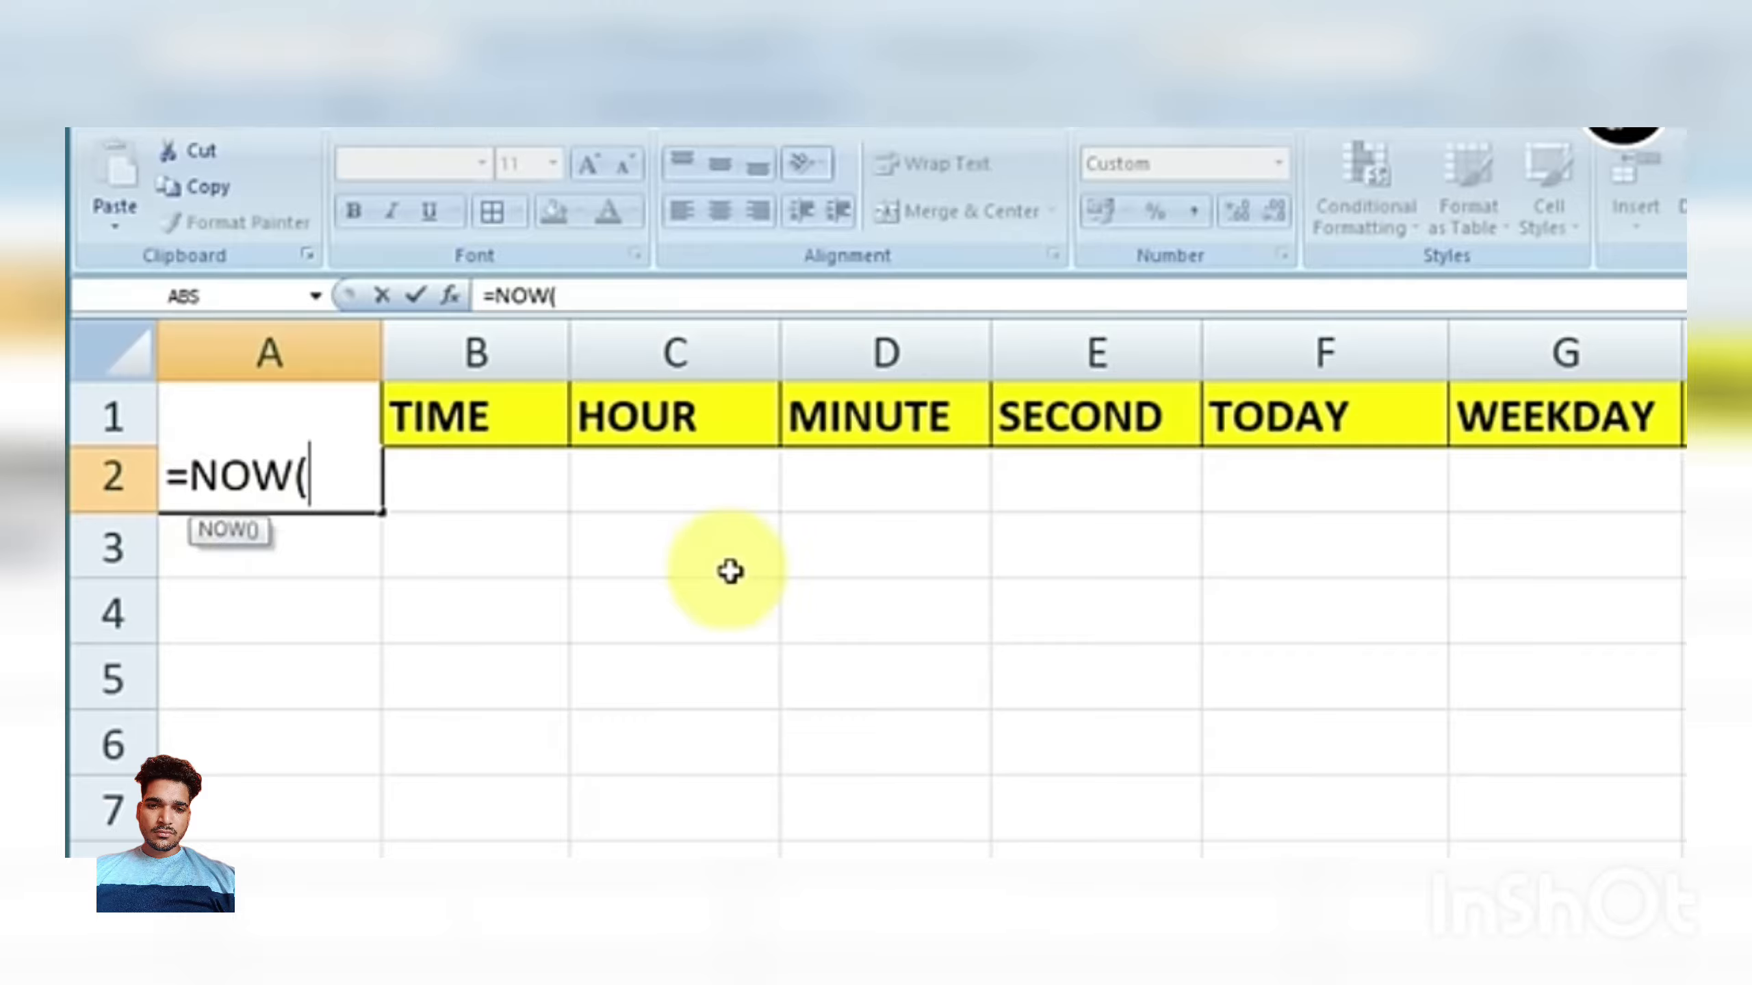
pyautogui.write(')')
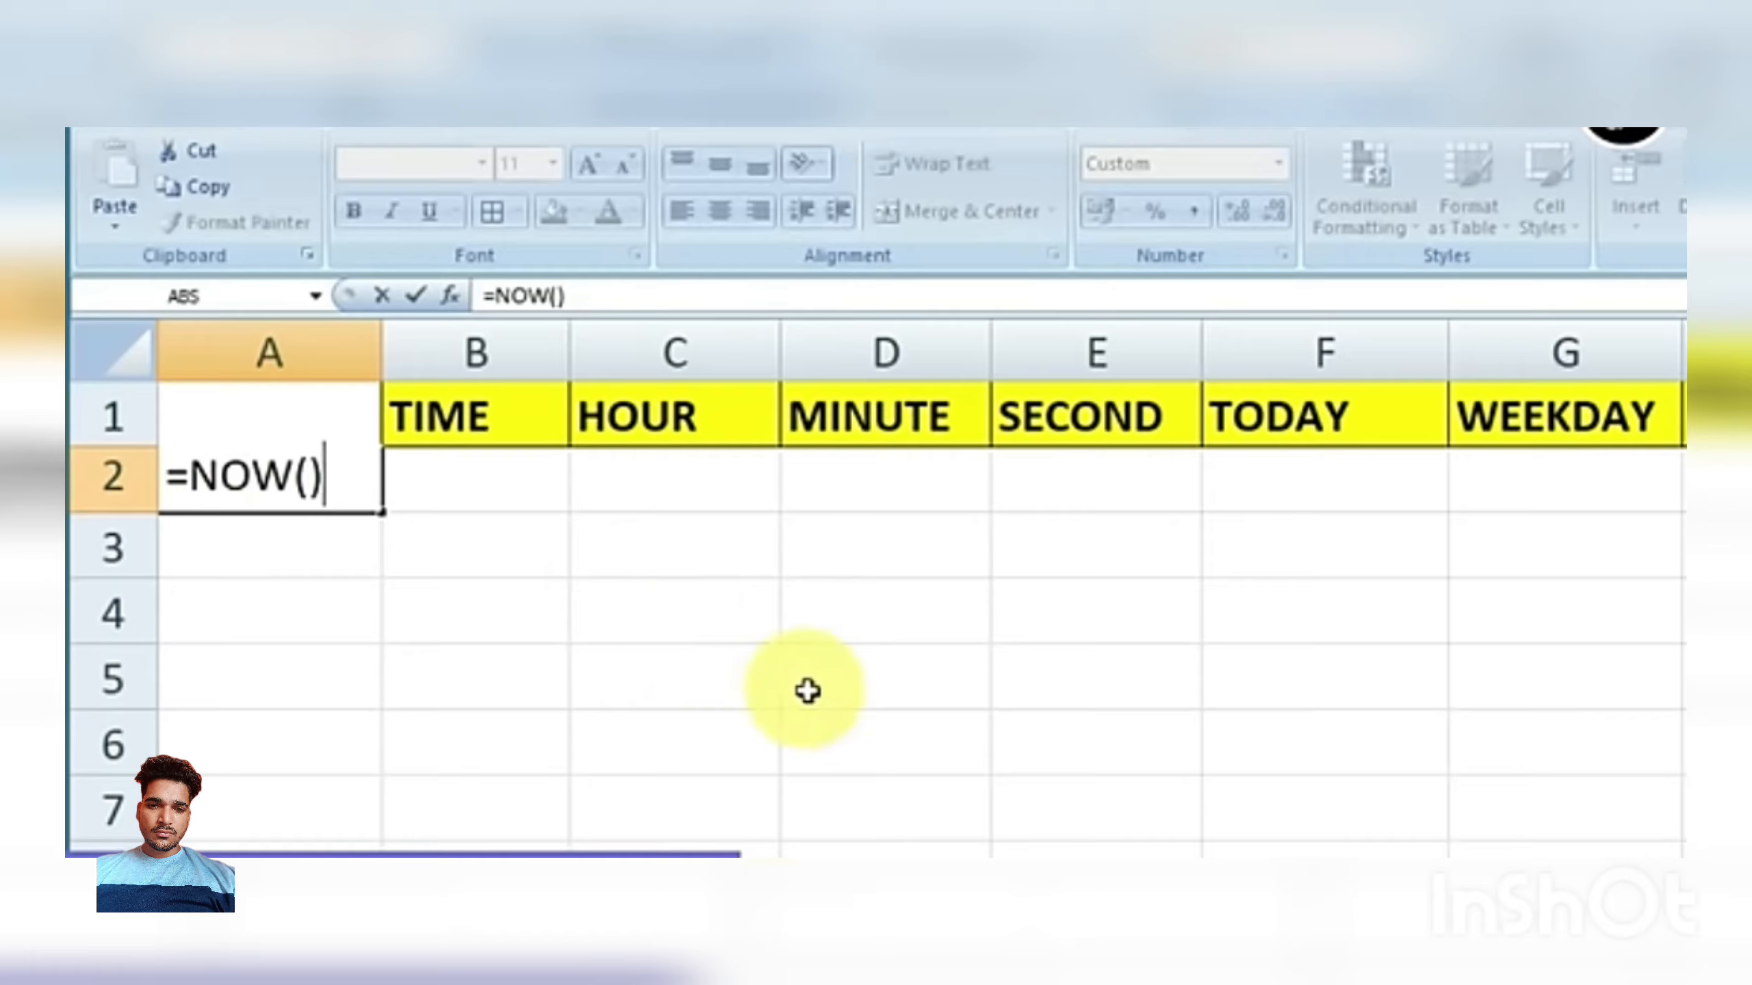
pyautogui.press('Return')
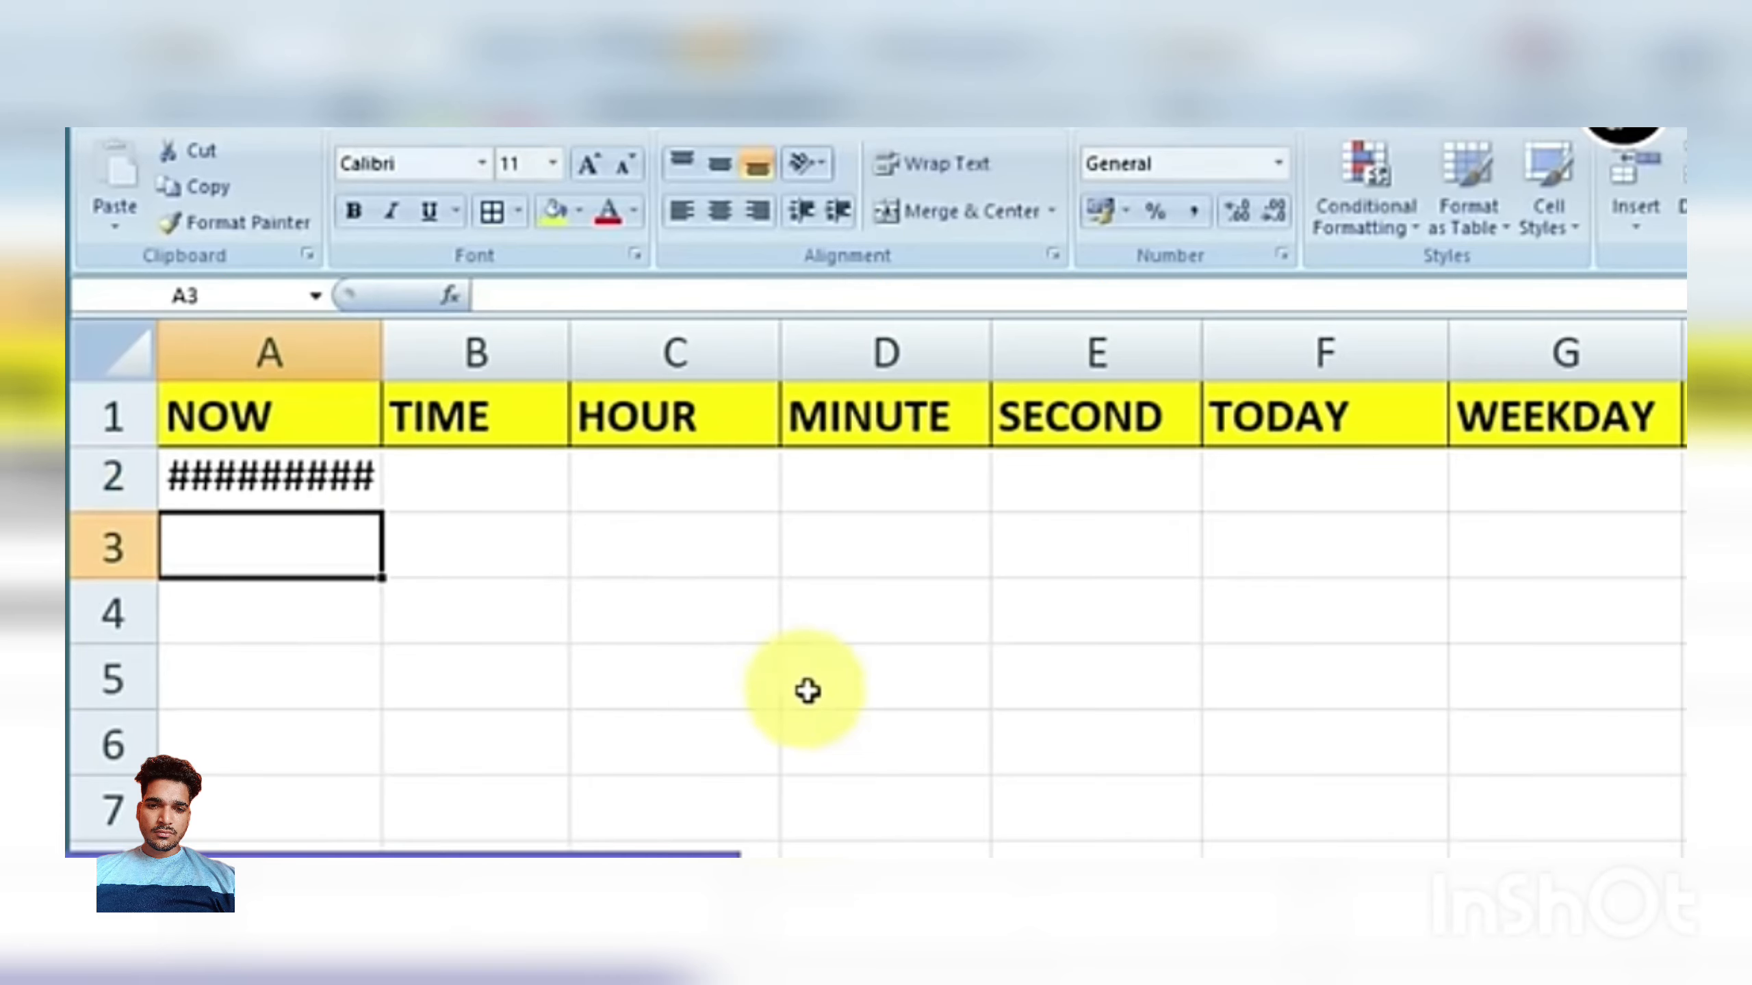
pyautogui.click(221, 485)
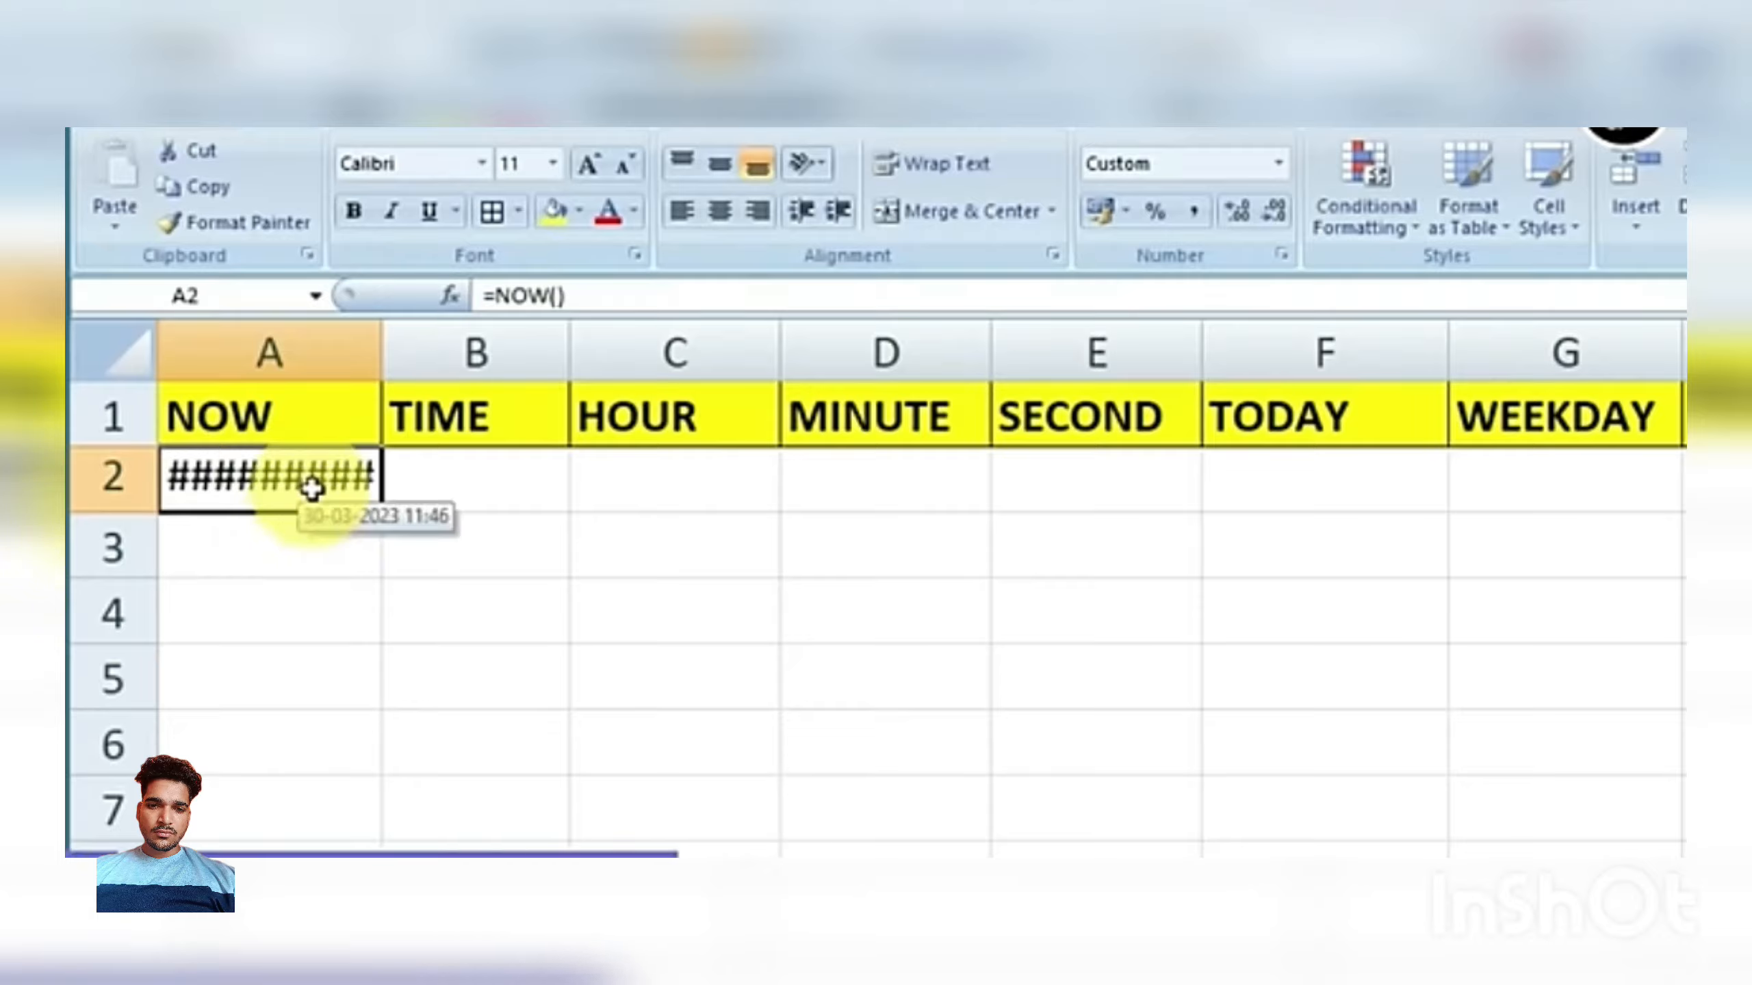
pyautogui.moveTo(379, 342); pyautogui.dragTo(577, 347)
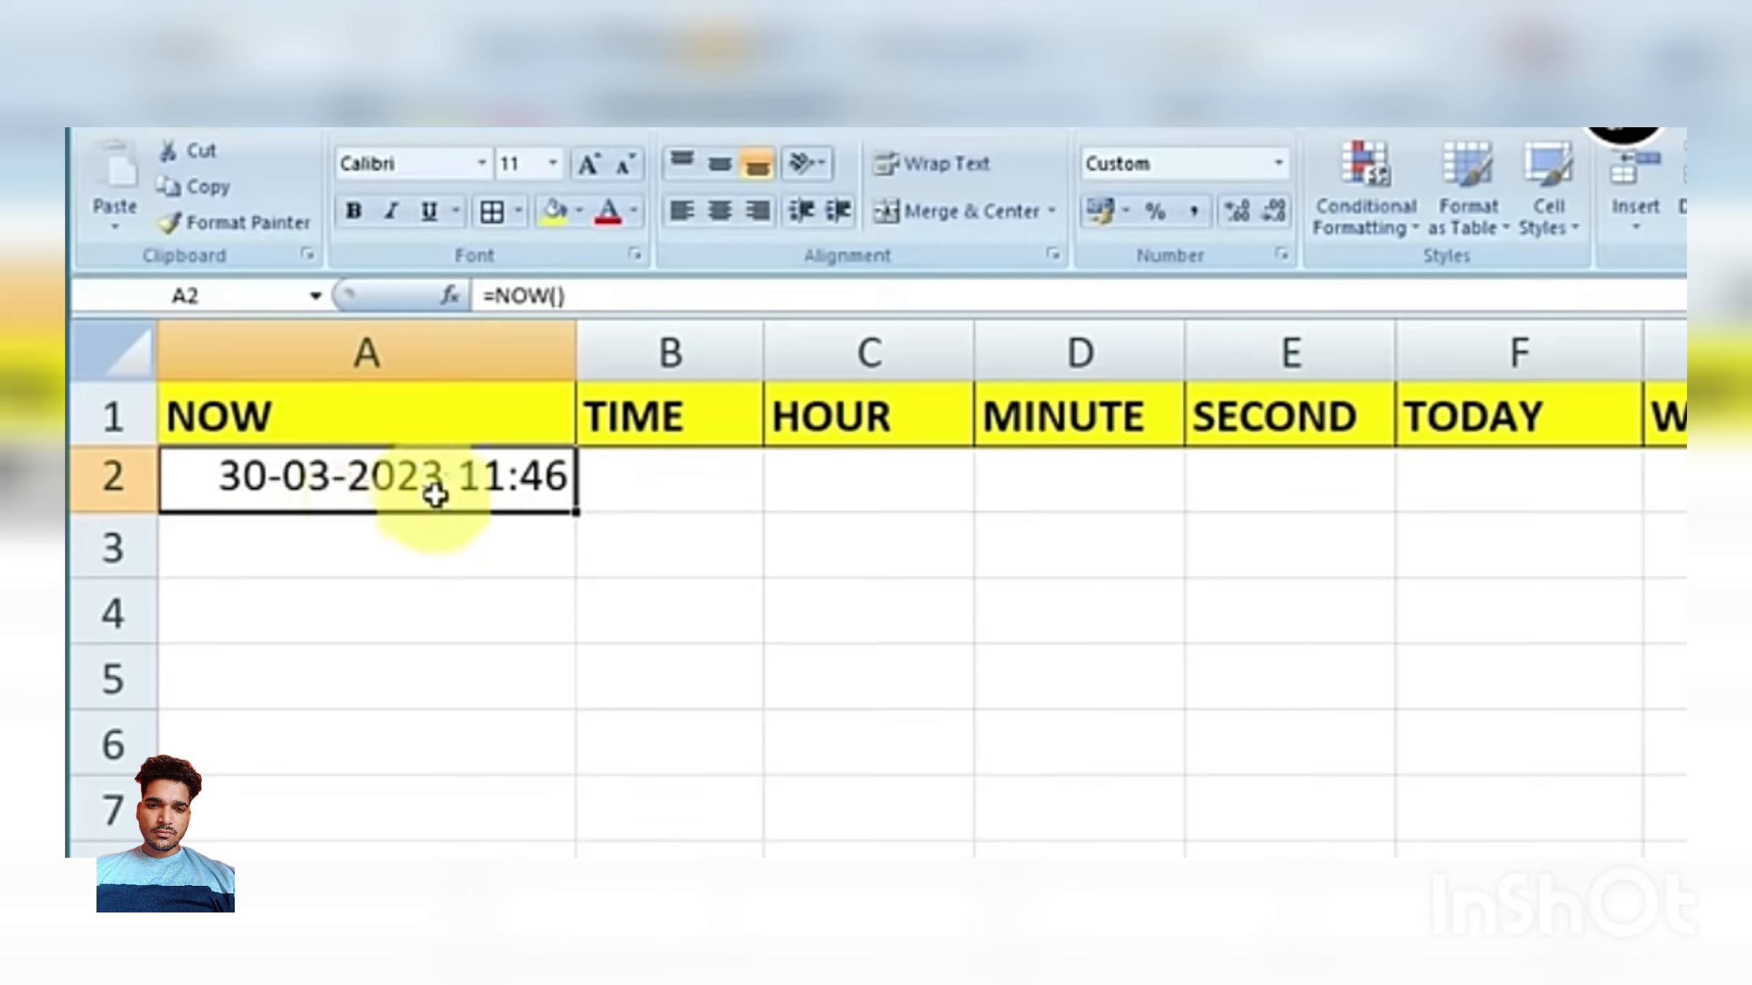
# Re-enter the existing formula in cell A2 to refresh its date and time.
pyautogui.click(372, 555)
pyautogui.click(248, 475)
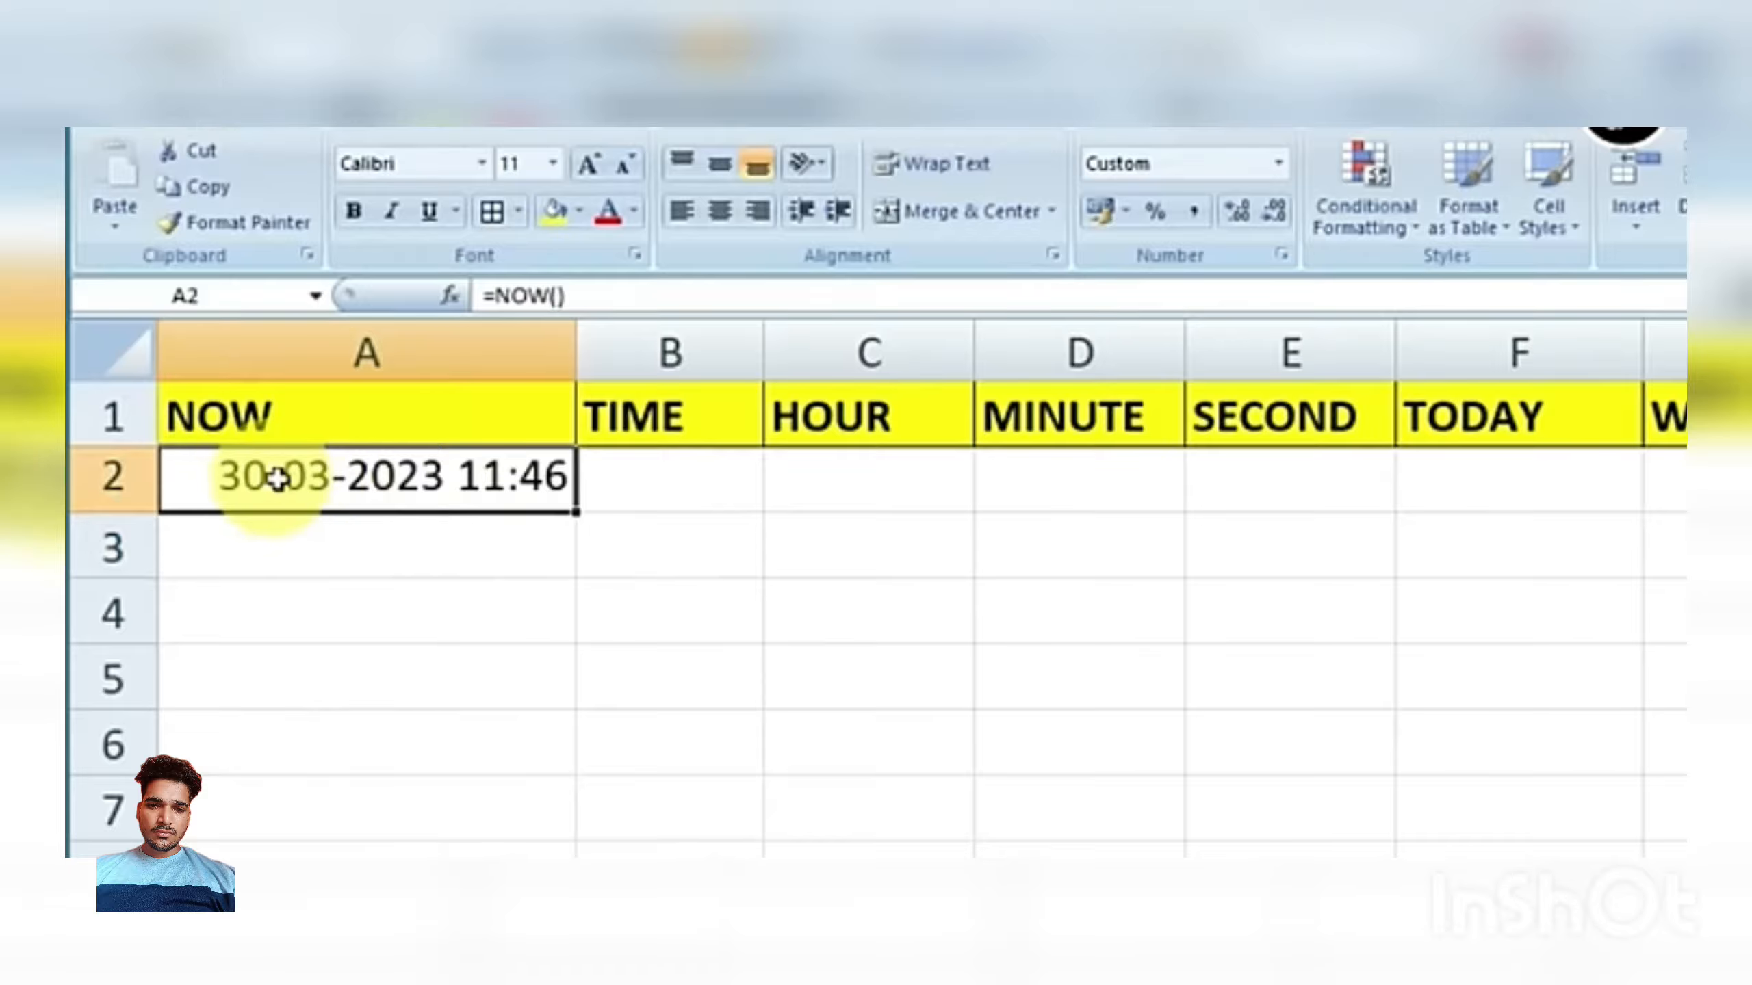
pyautogui.doubleClick(486, 490)
pyautogui.press('Return')
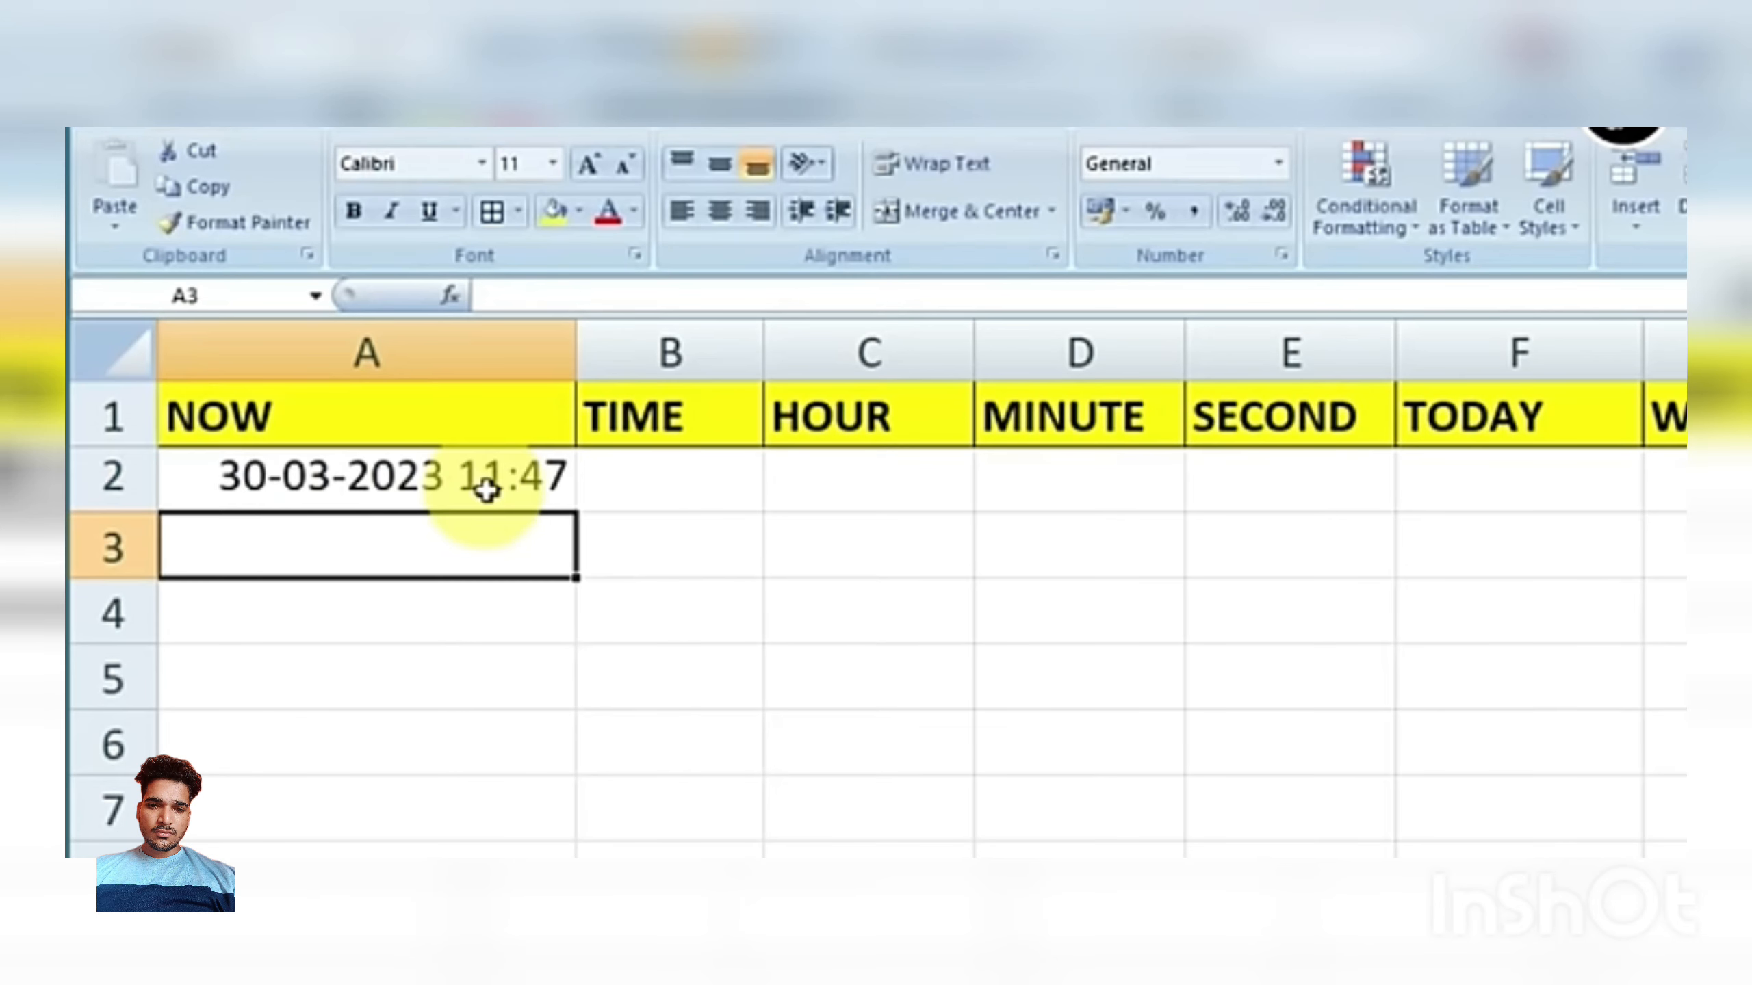
pyautogui.click(435, 476)
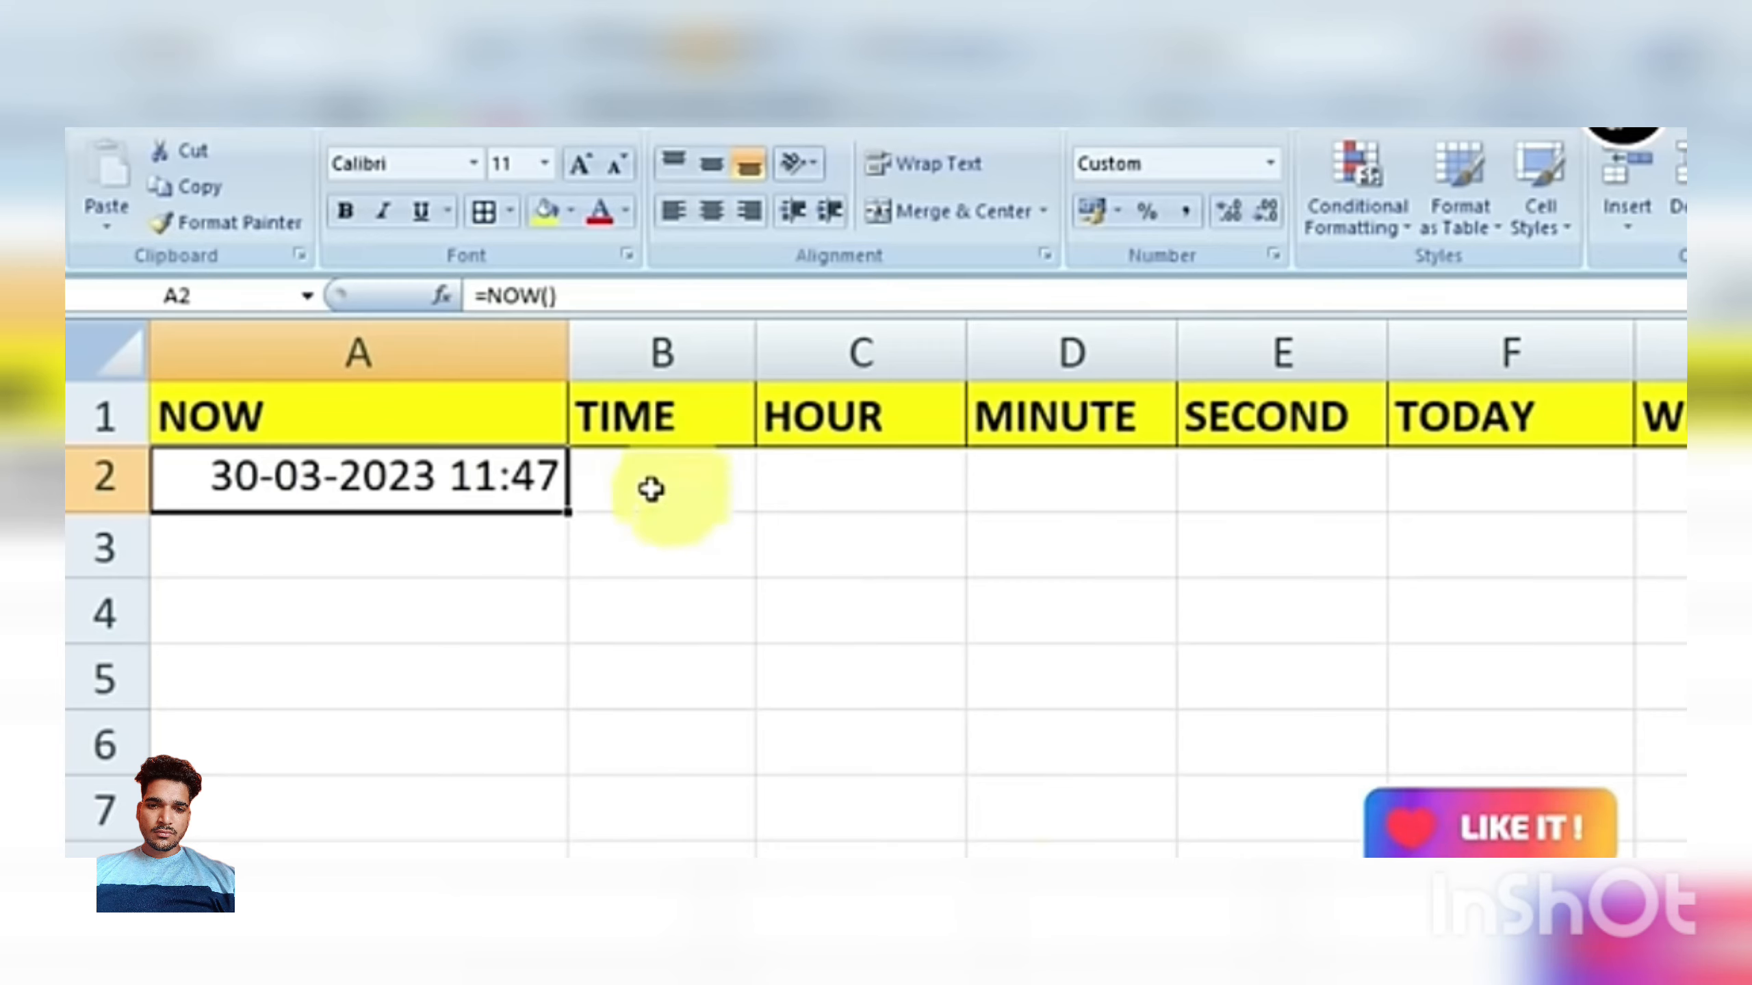
# Enter =TIME(15,30,45) in cell B2 under the TIME heading and fit column B to its contents.
pyautogui.click(653, 489)
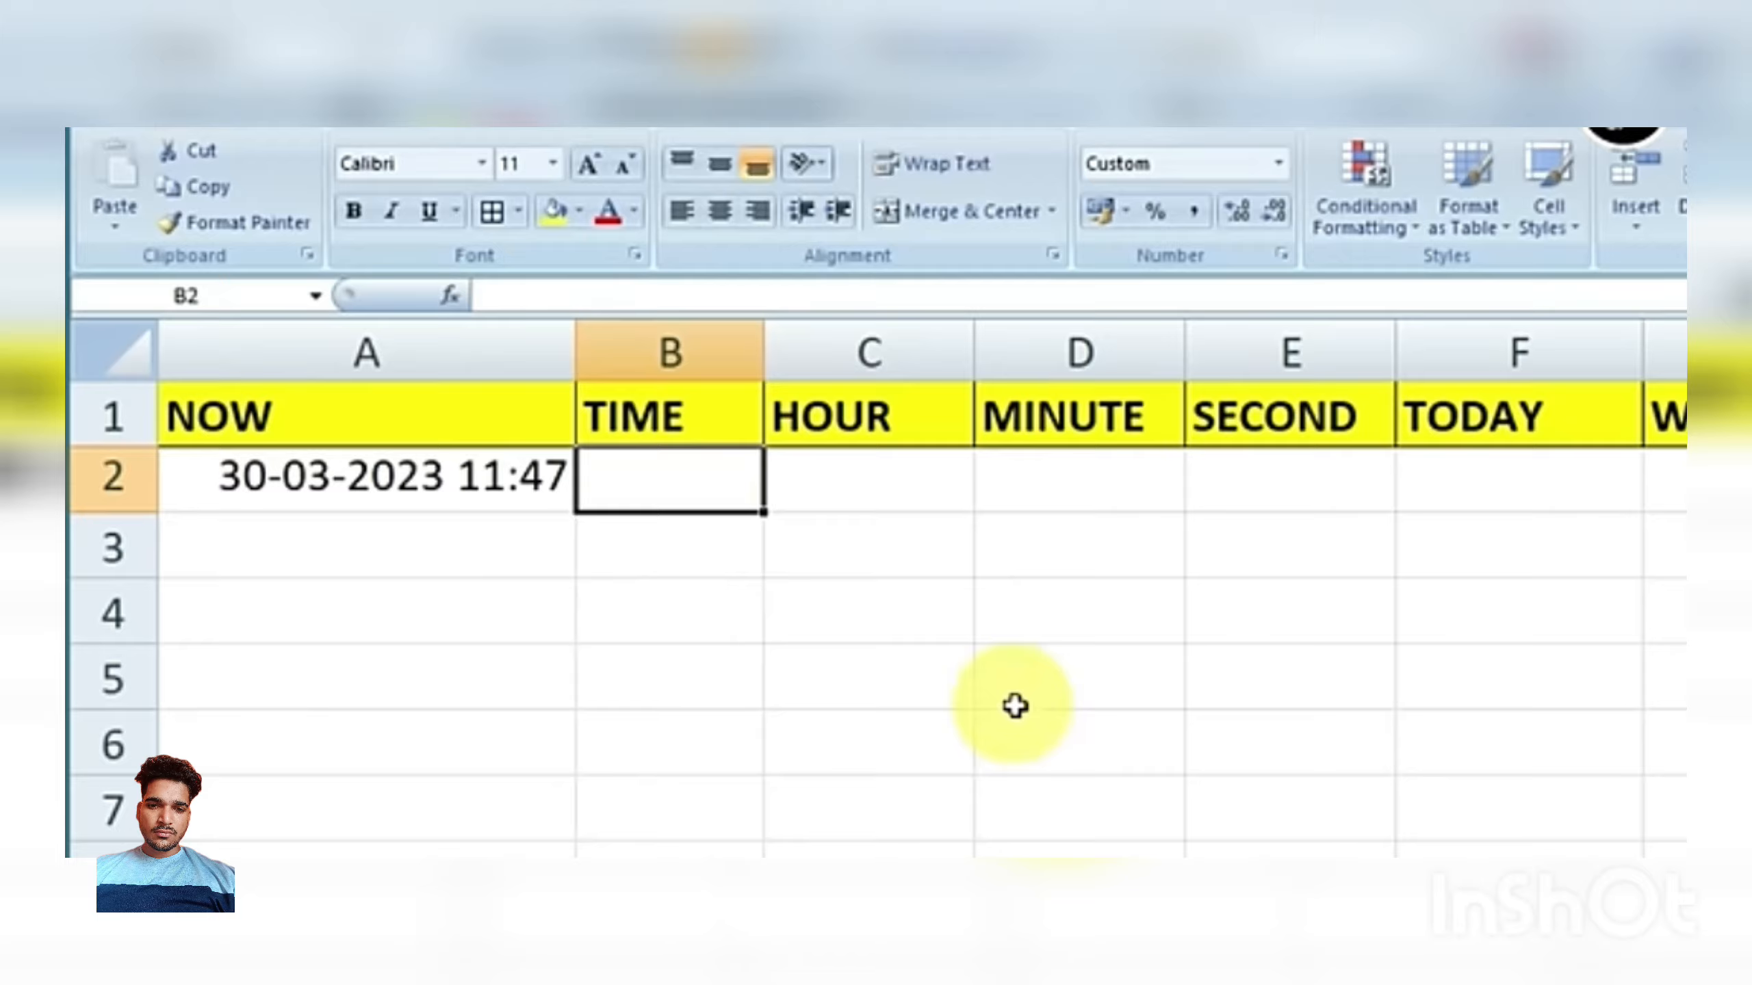
pyautogui.write('=')
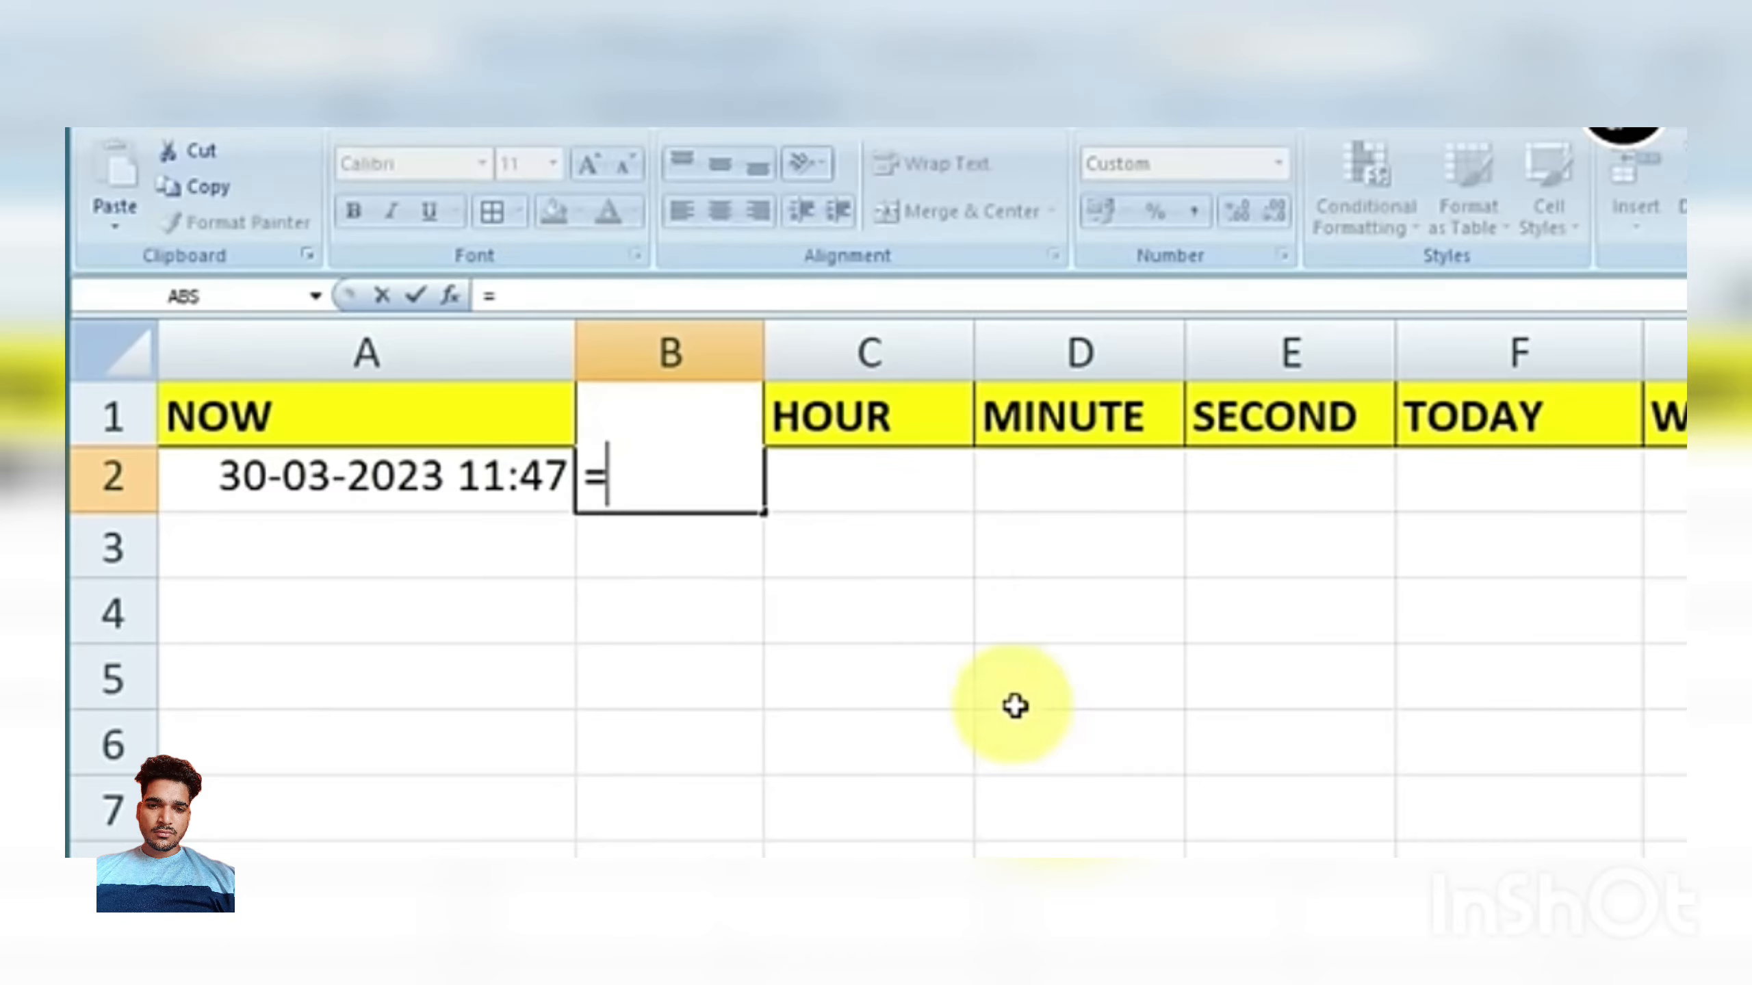
pyautogui.write('TIME')
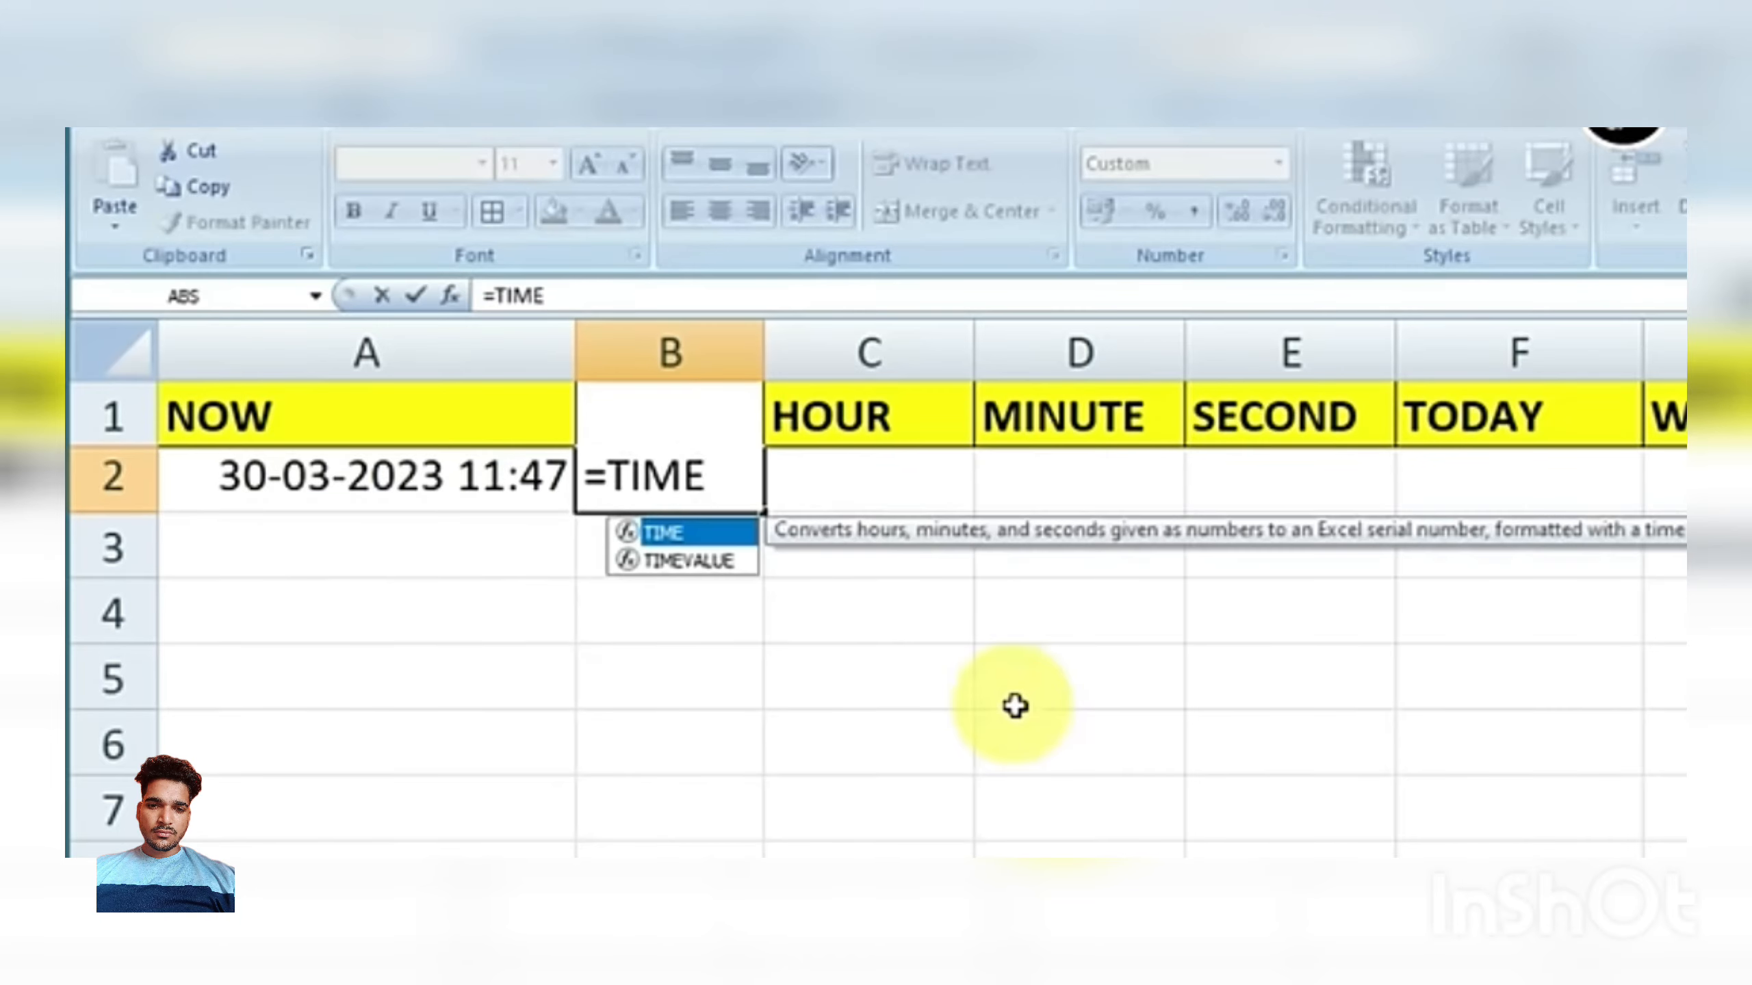
pyautogui.write('(')
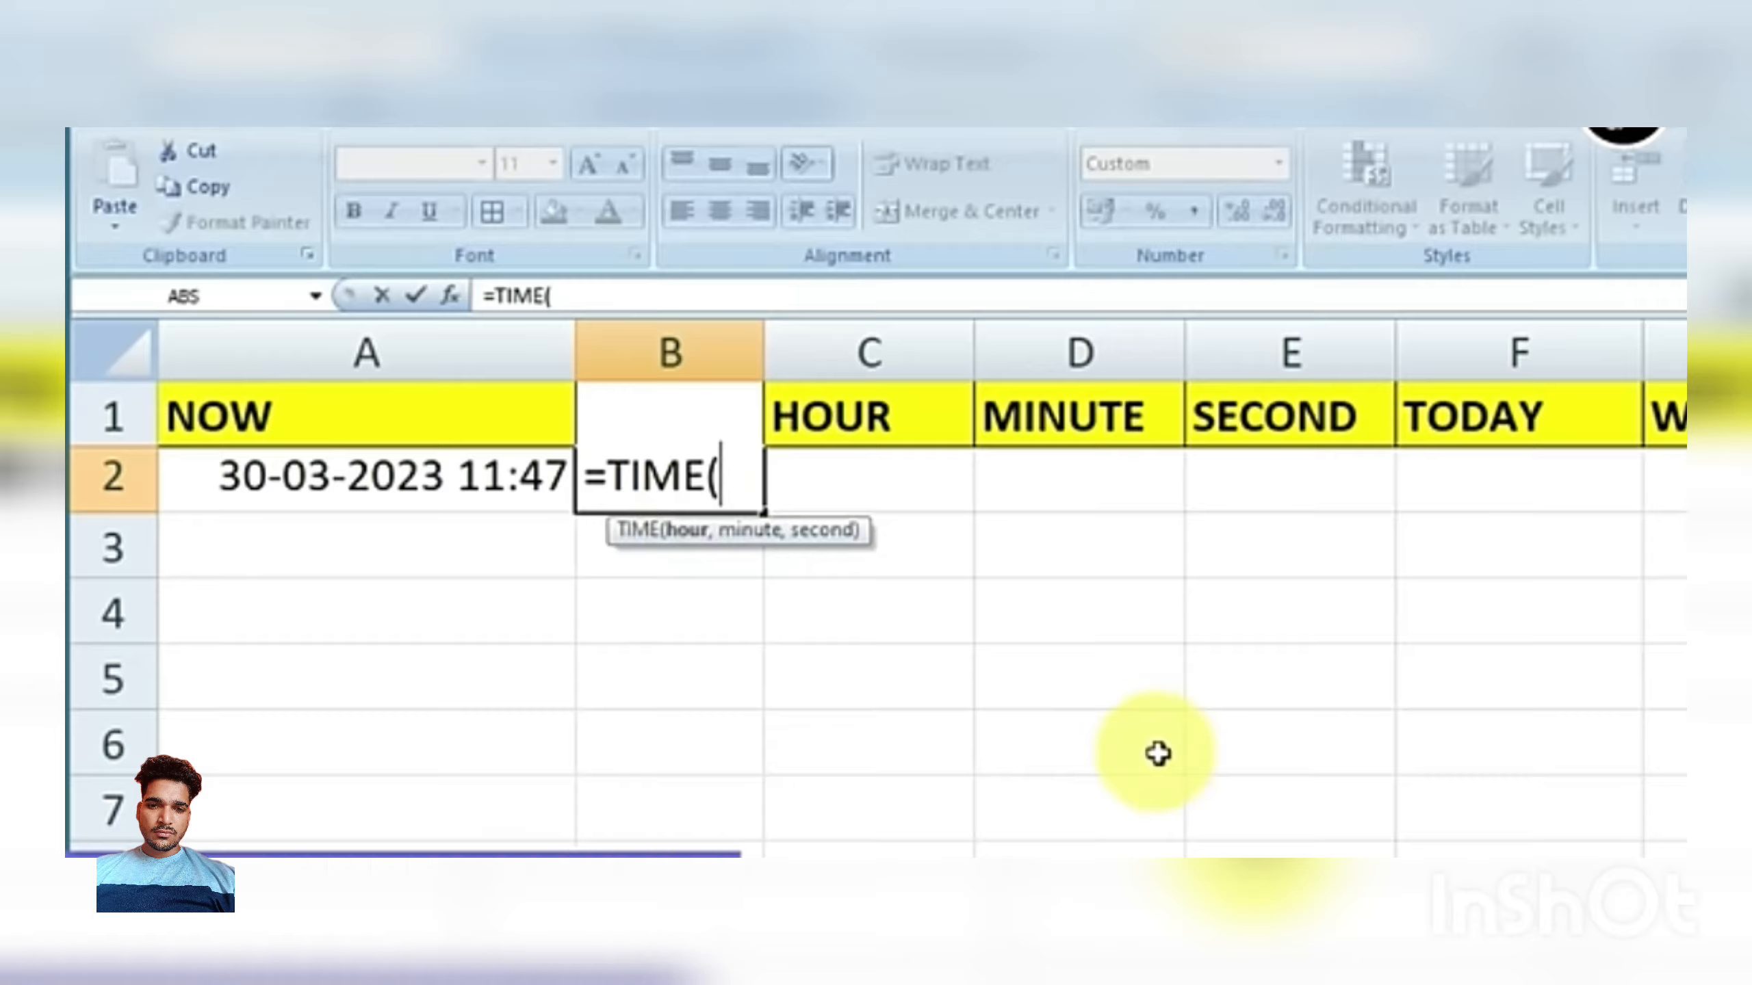
pyautogui.write('15')
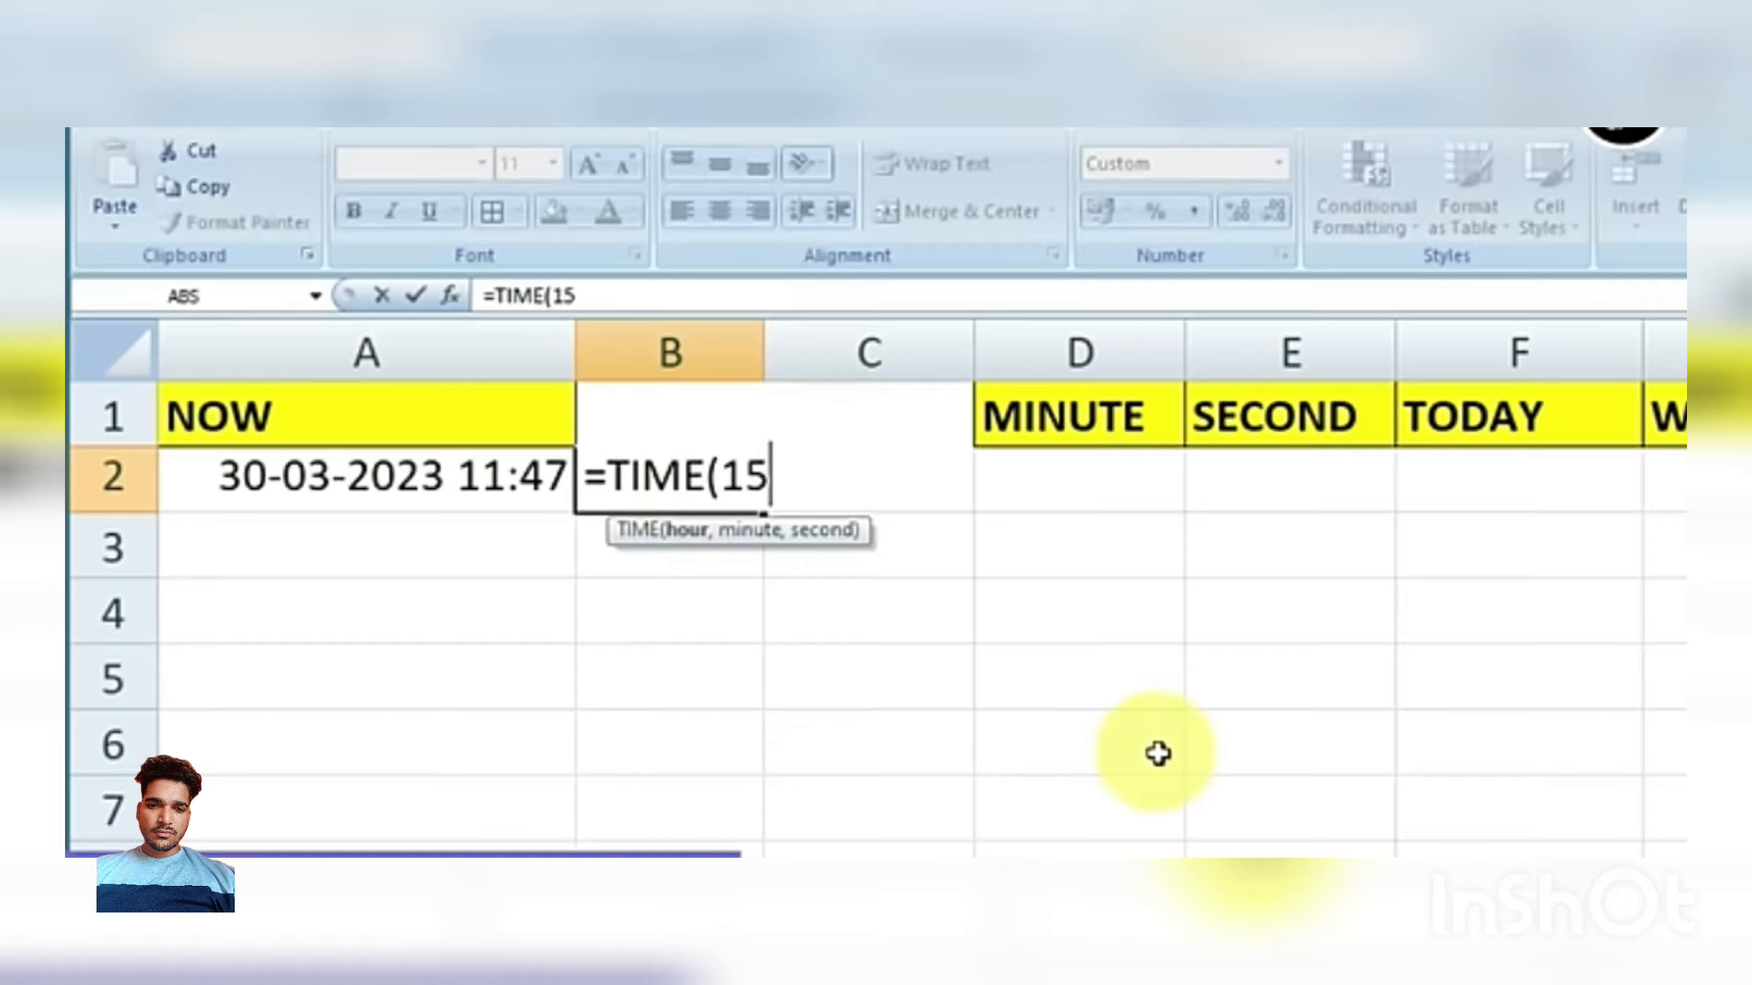
pyautogui.write(',')
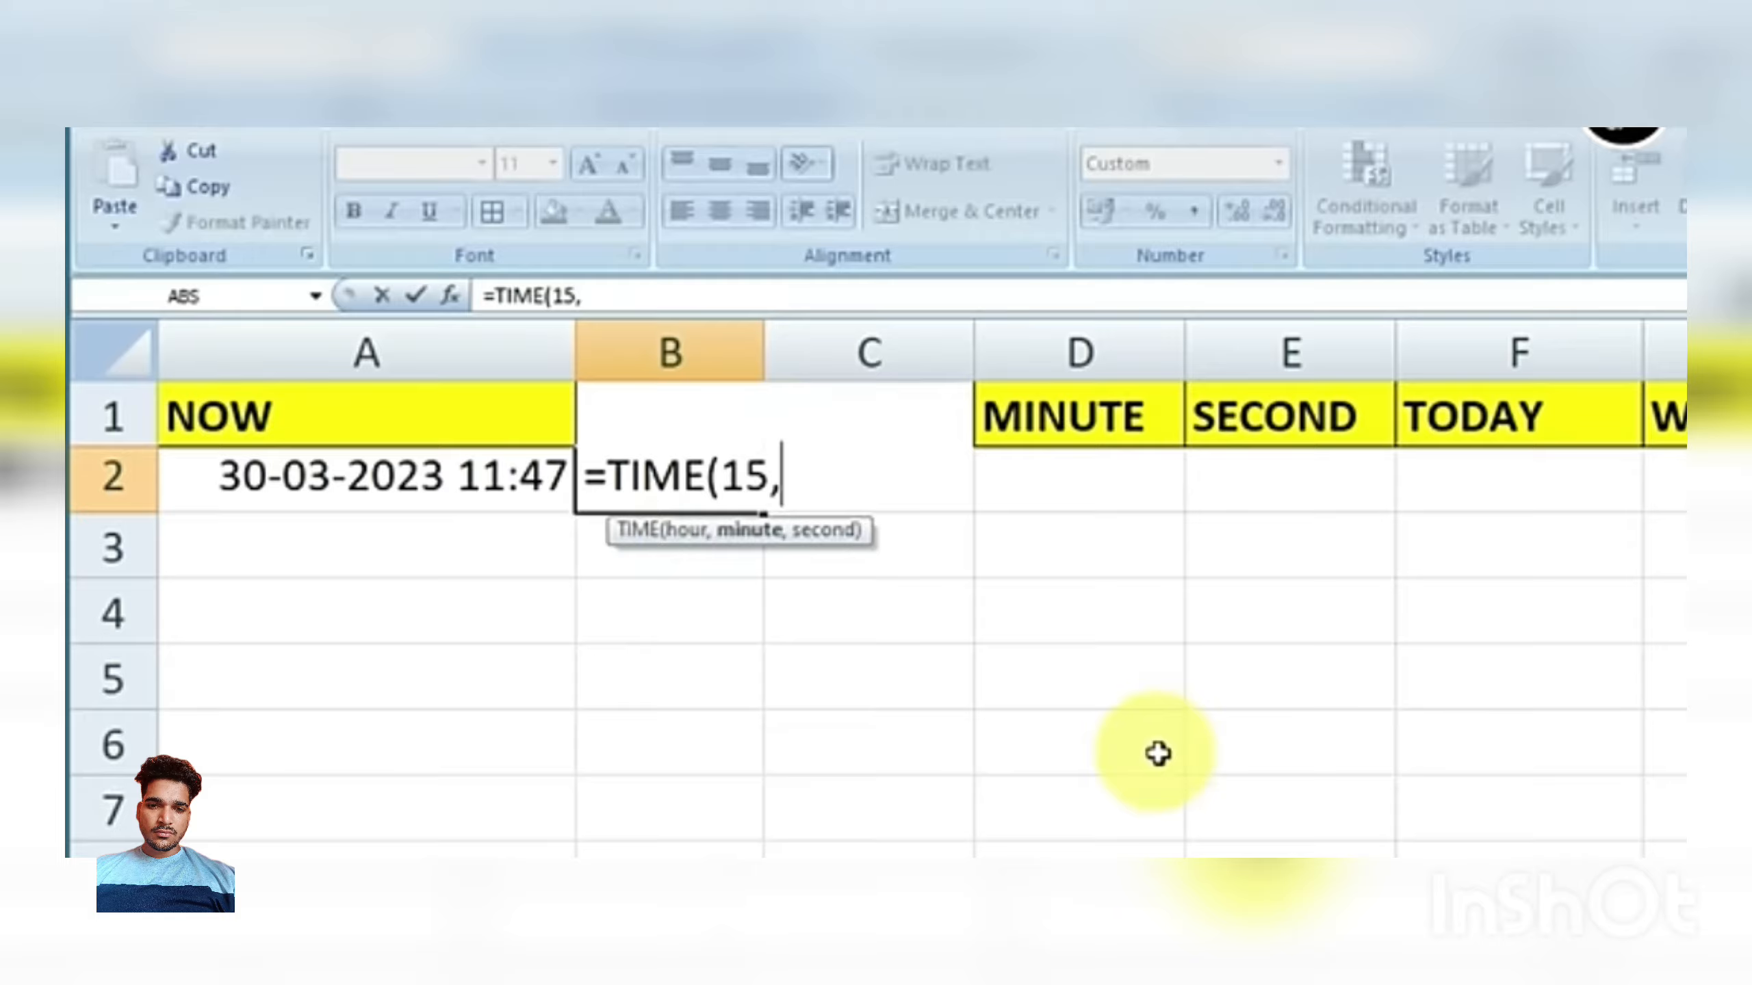
pyautogui.write('30')
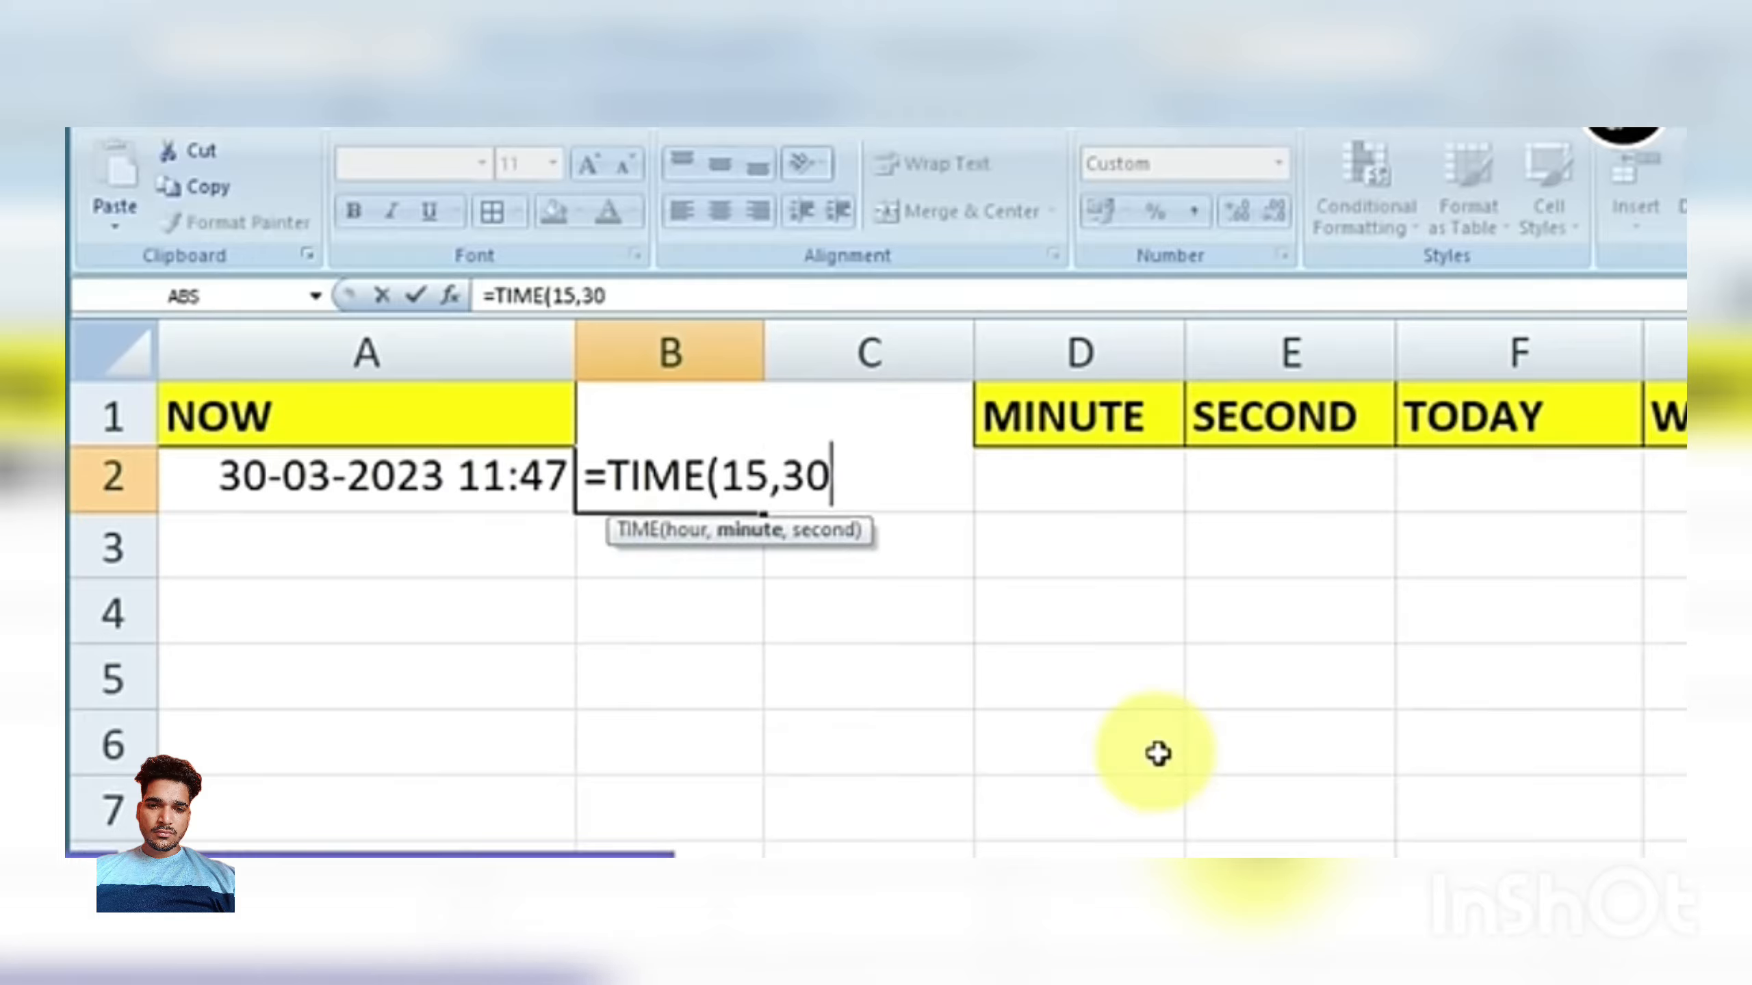
pyautogui.write(',45')
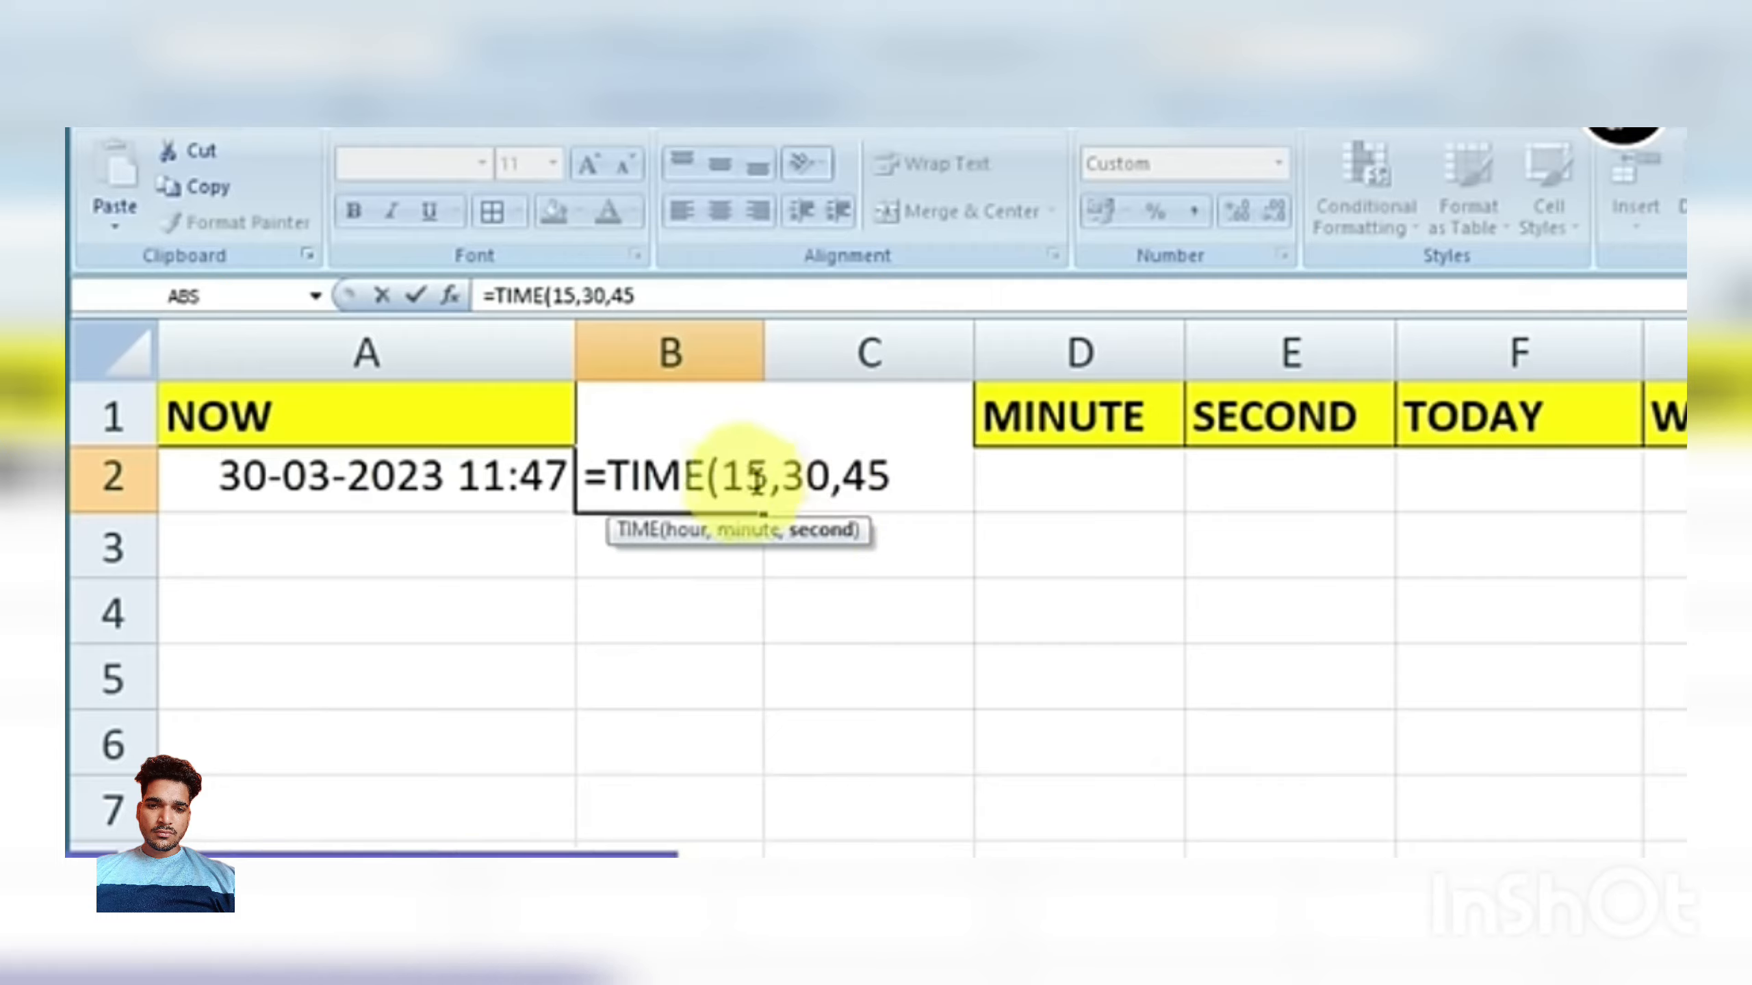
pyautogui.moveTo(731, 476); pyautogui.dragTo(886, 476)
pyautogui.click(891, 476)
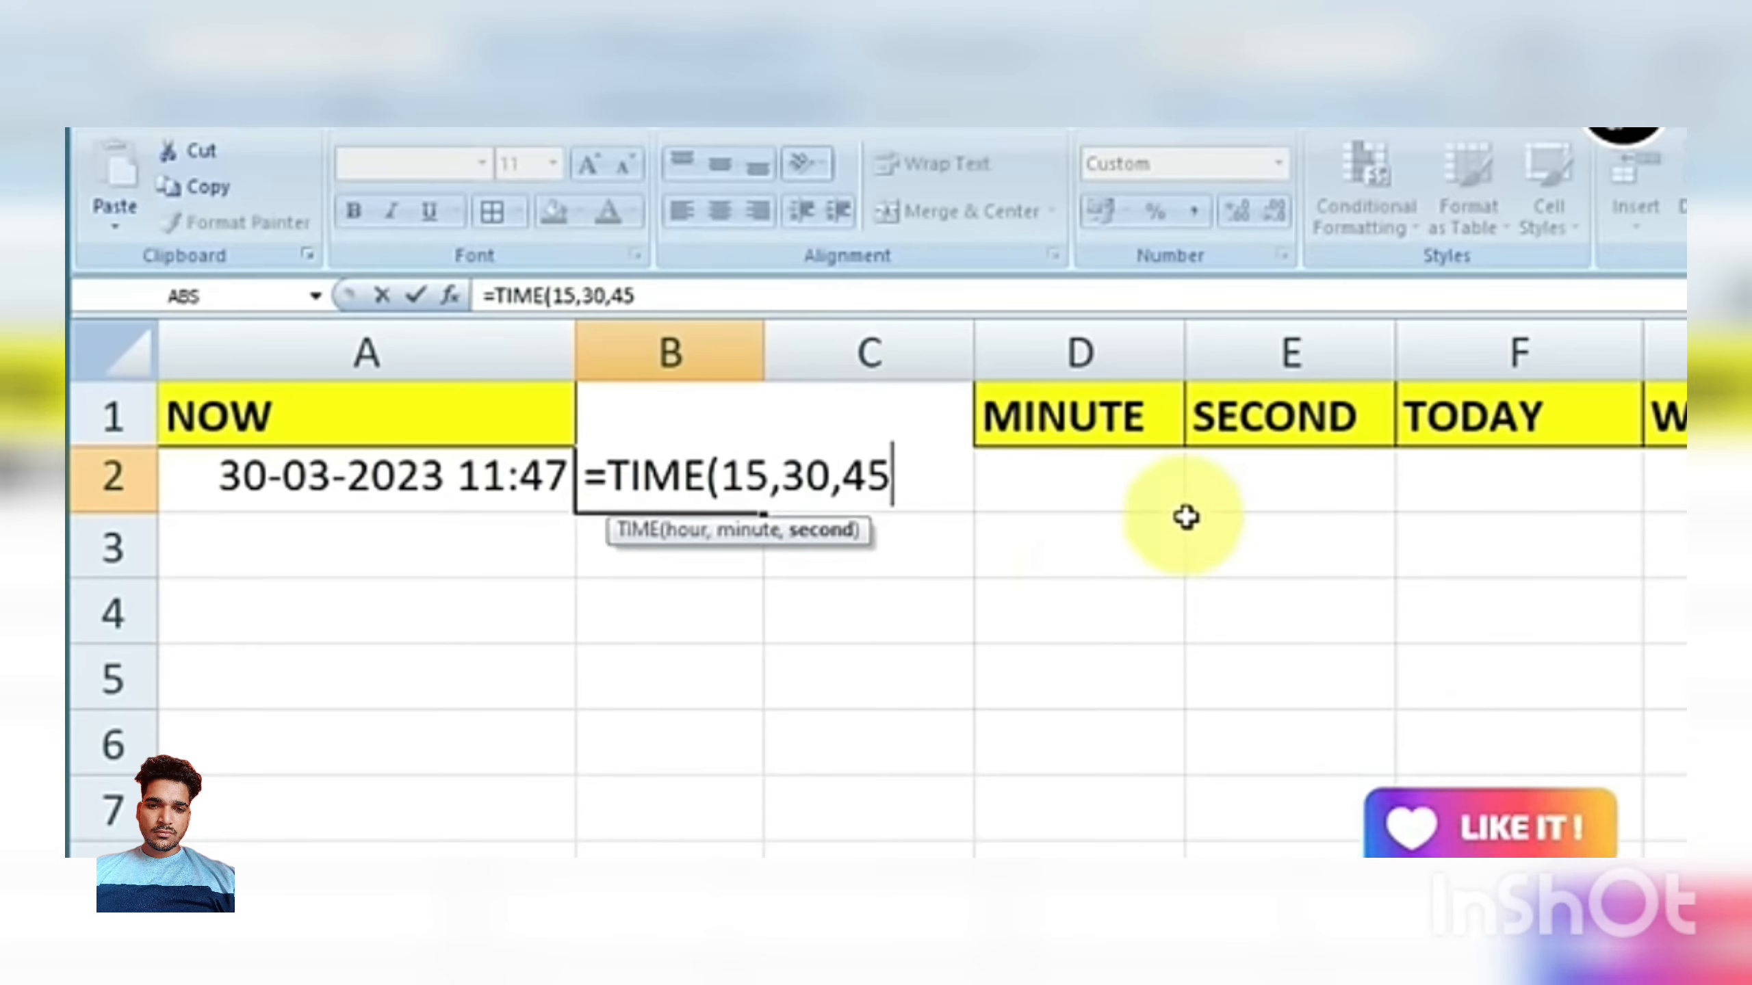
pyautogui.write(')')
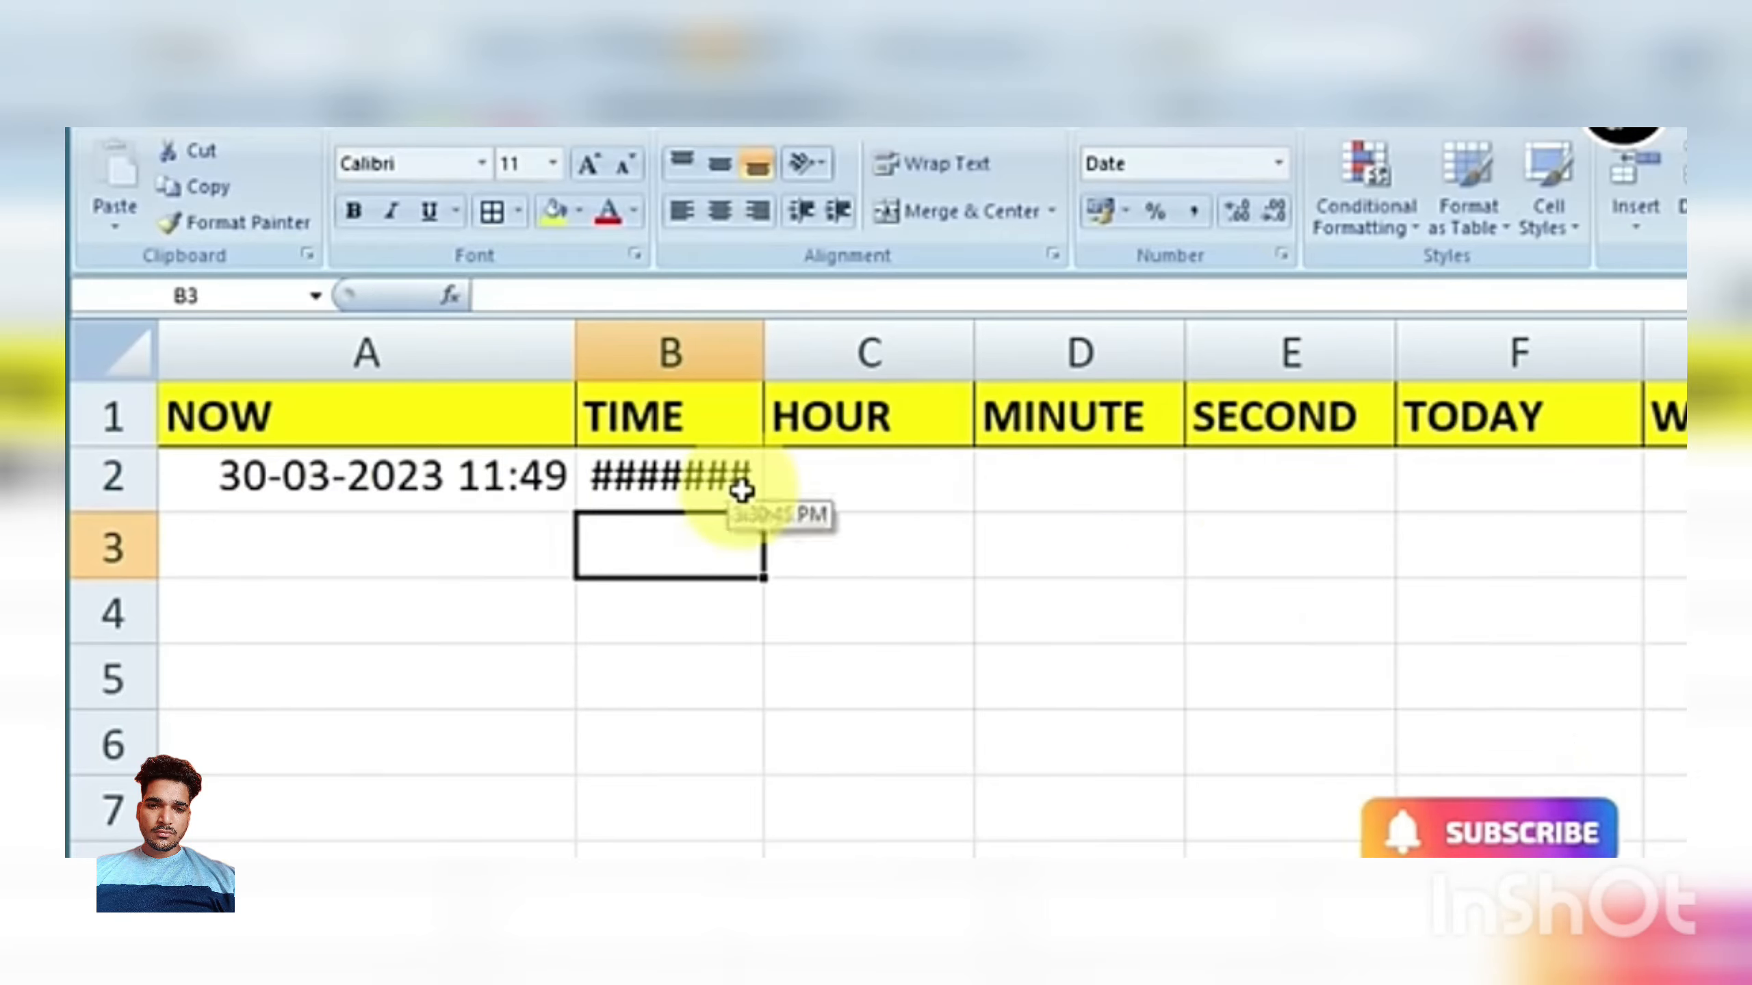
pyautogui.doubleClick(763, 338)
# Change the hour argument of the TIME formula in cell B2 to 11.
pyautogui.click(737, 480)
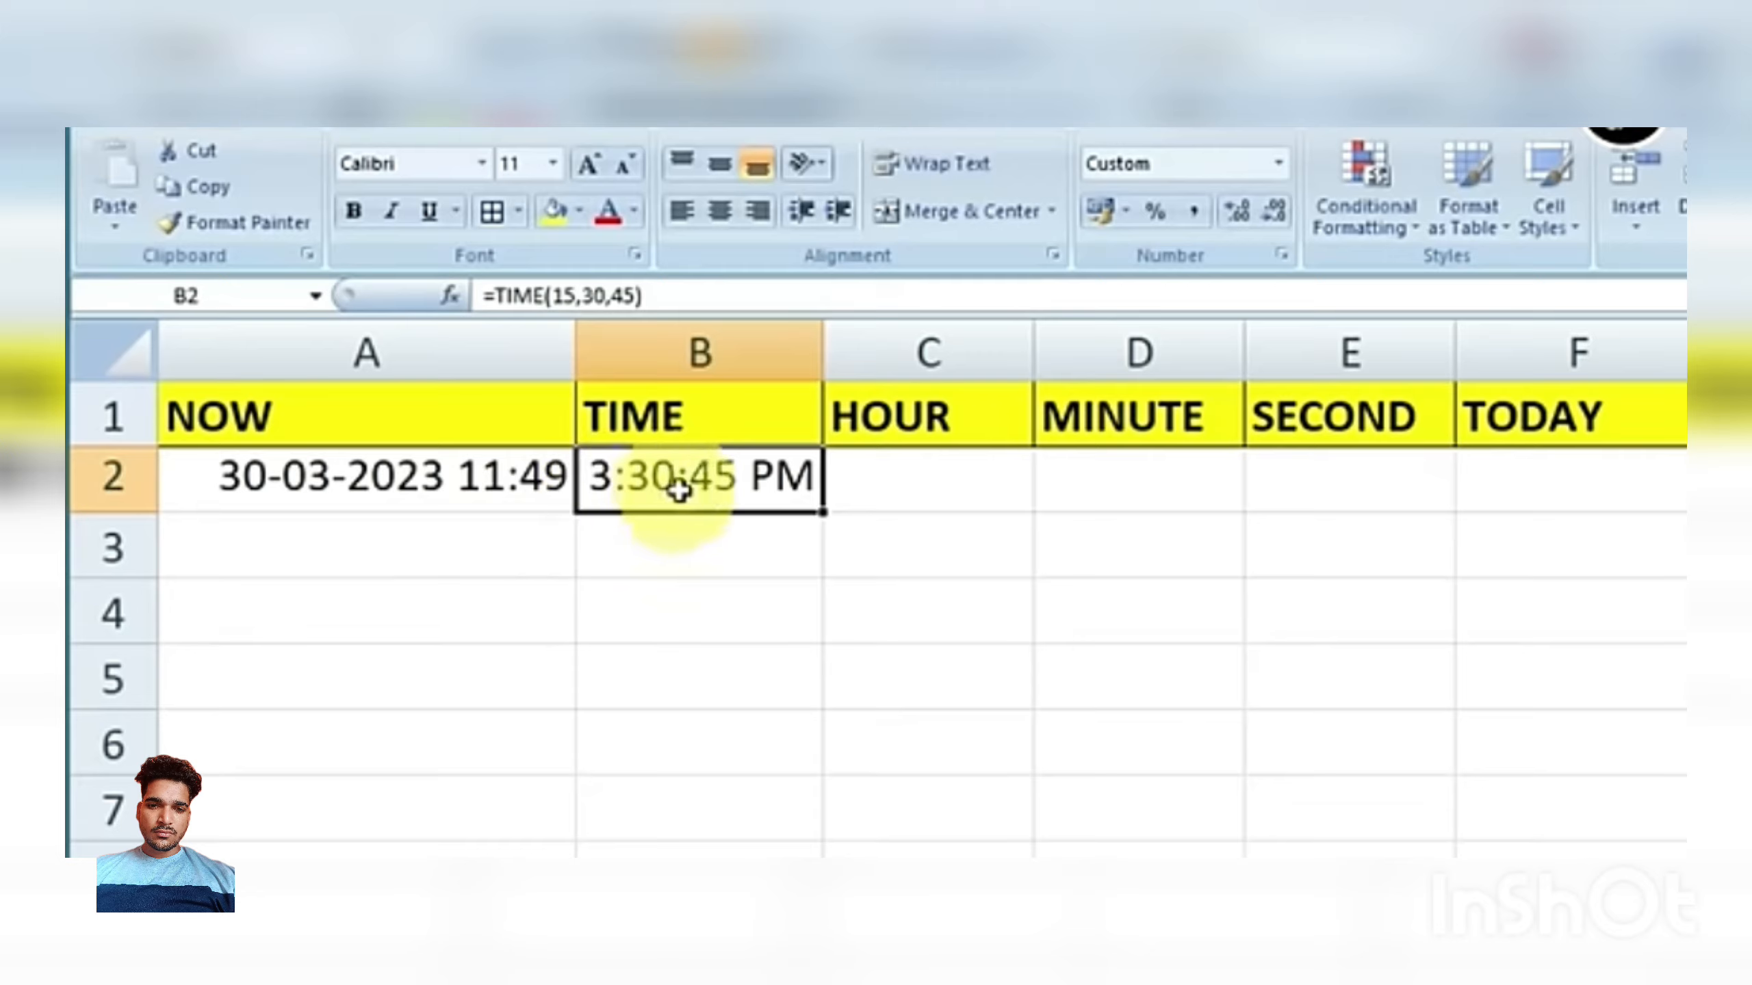
pyautogui.doubleClick(762, 487)
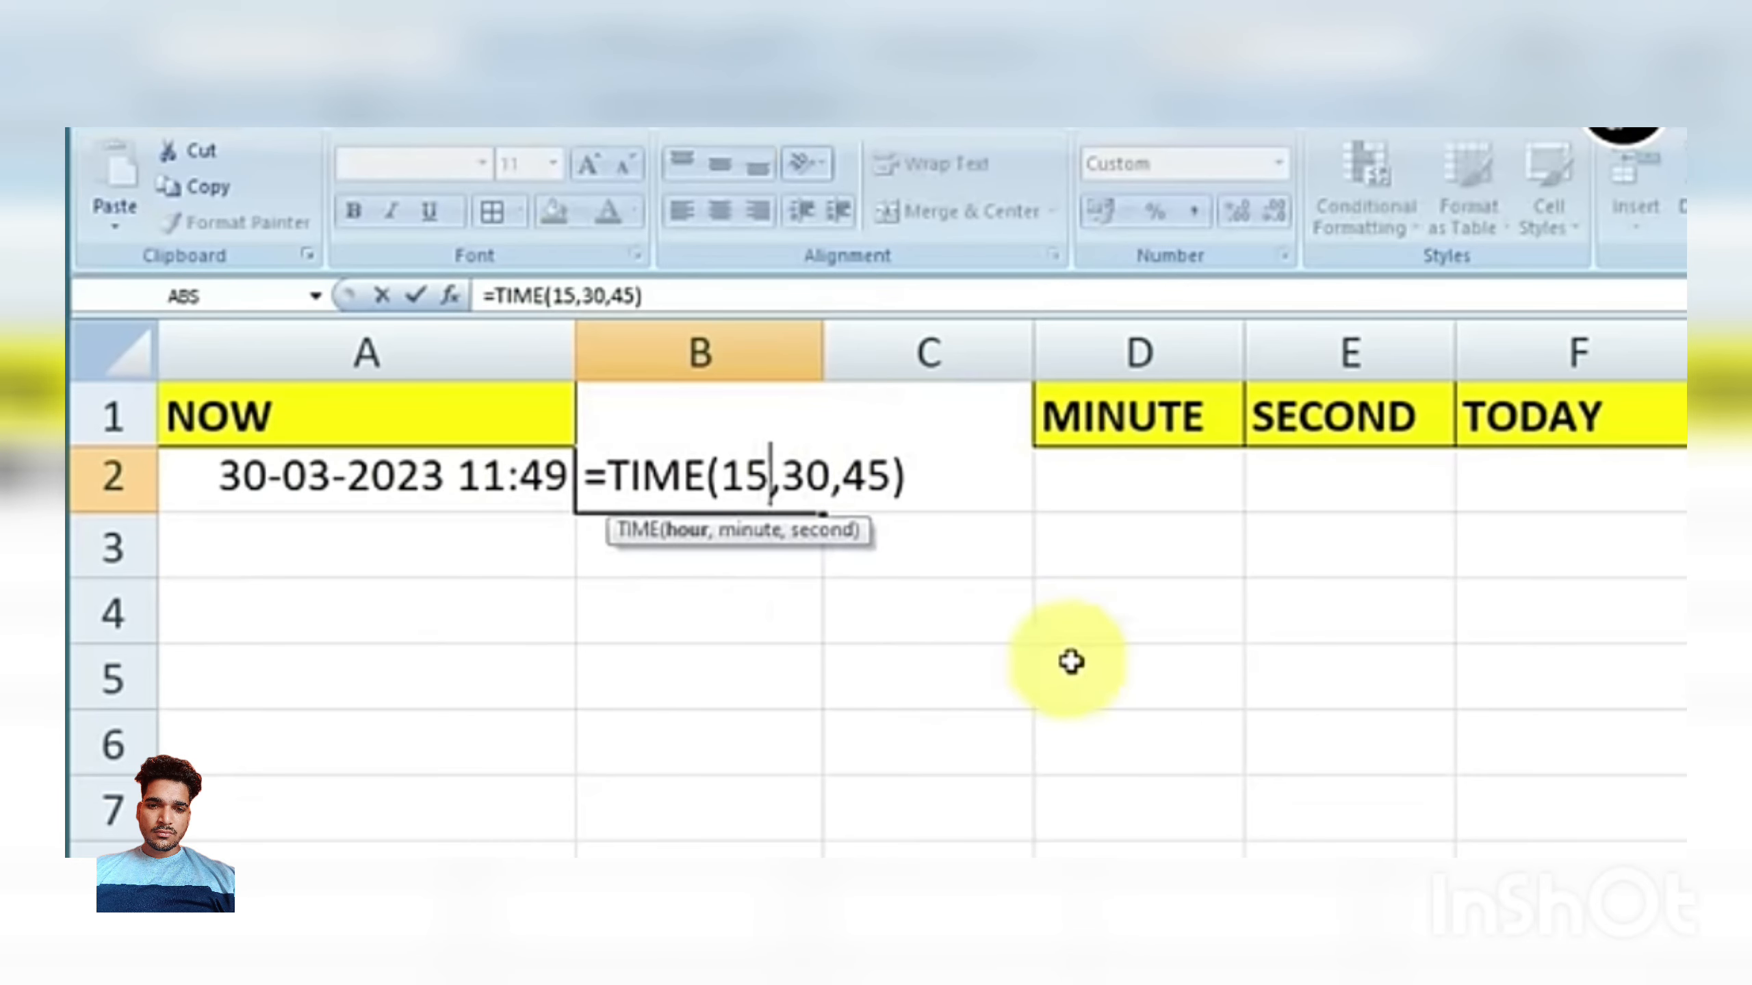
pyautogui.press('BackSpace')
pyautogui.write('1')
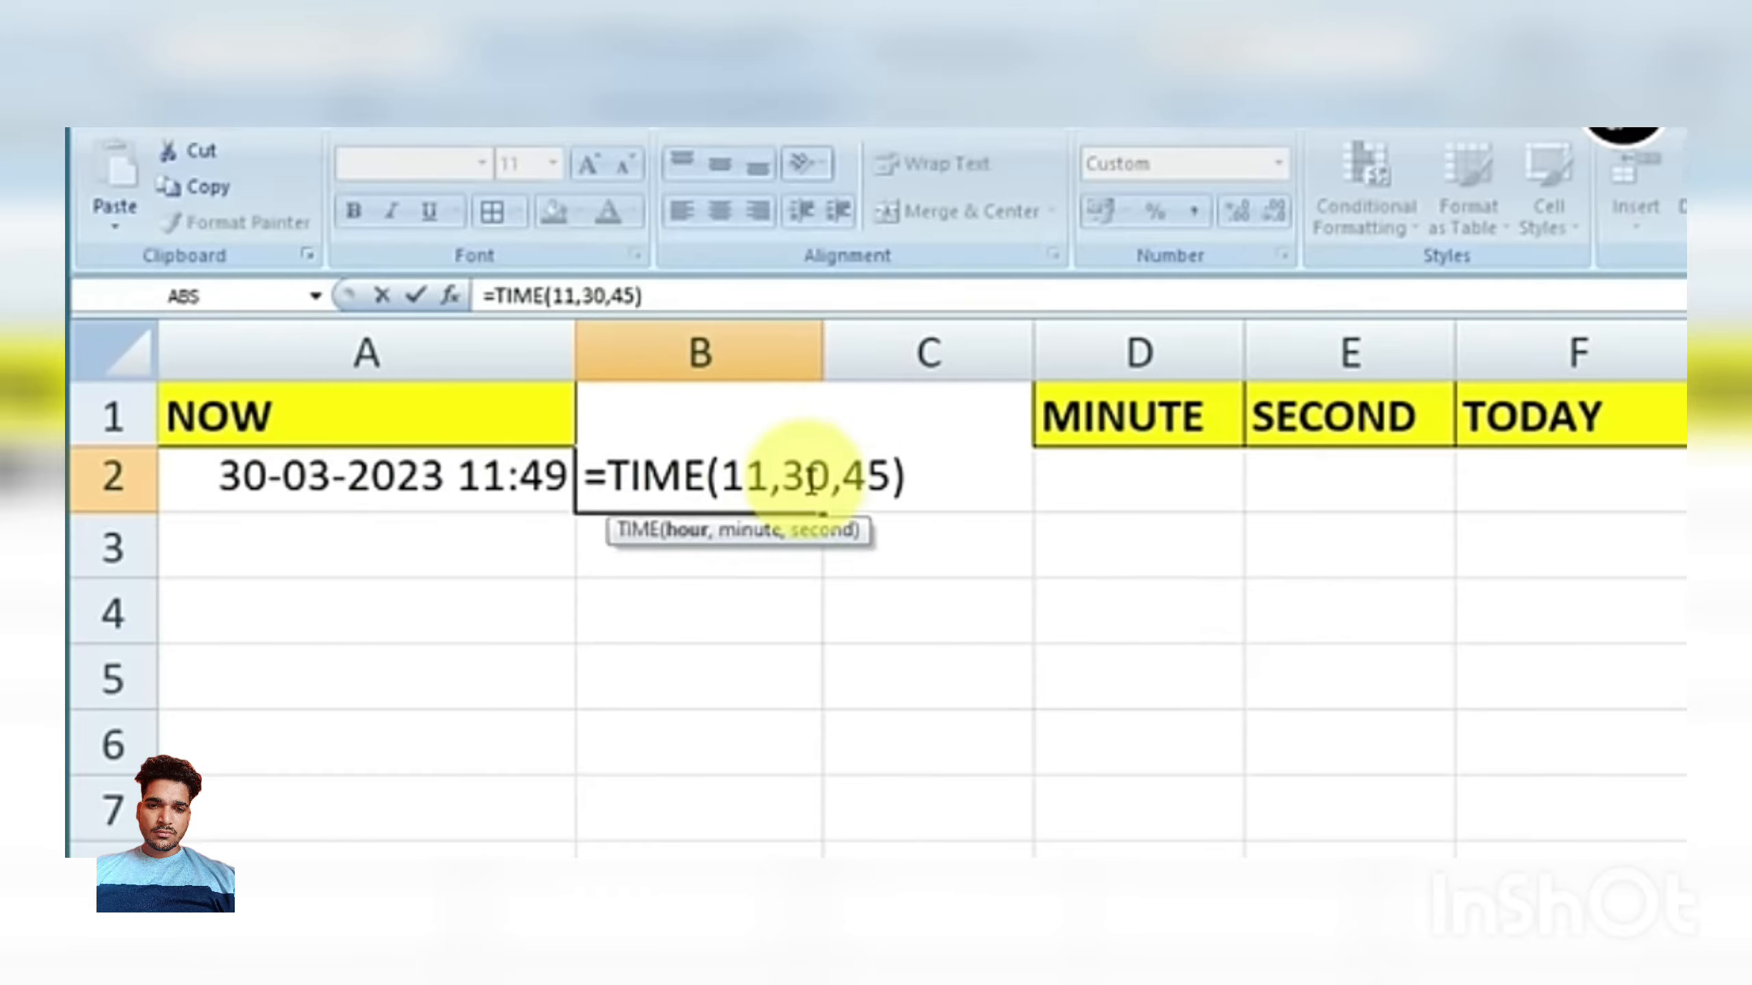
pyautogui.click(907, 478)
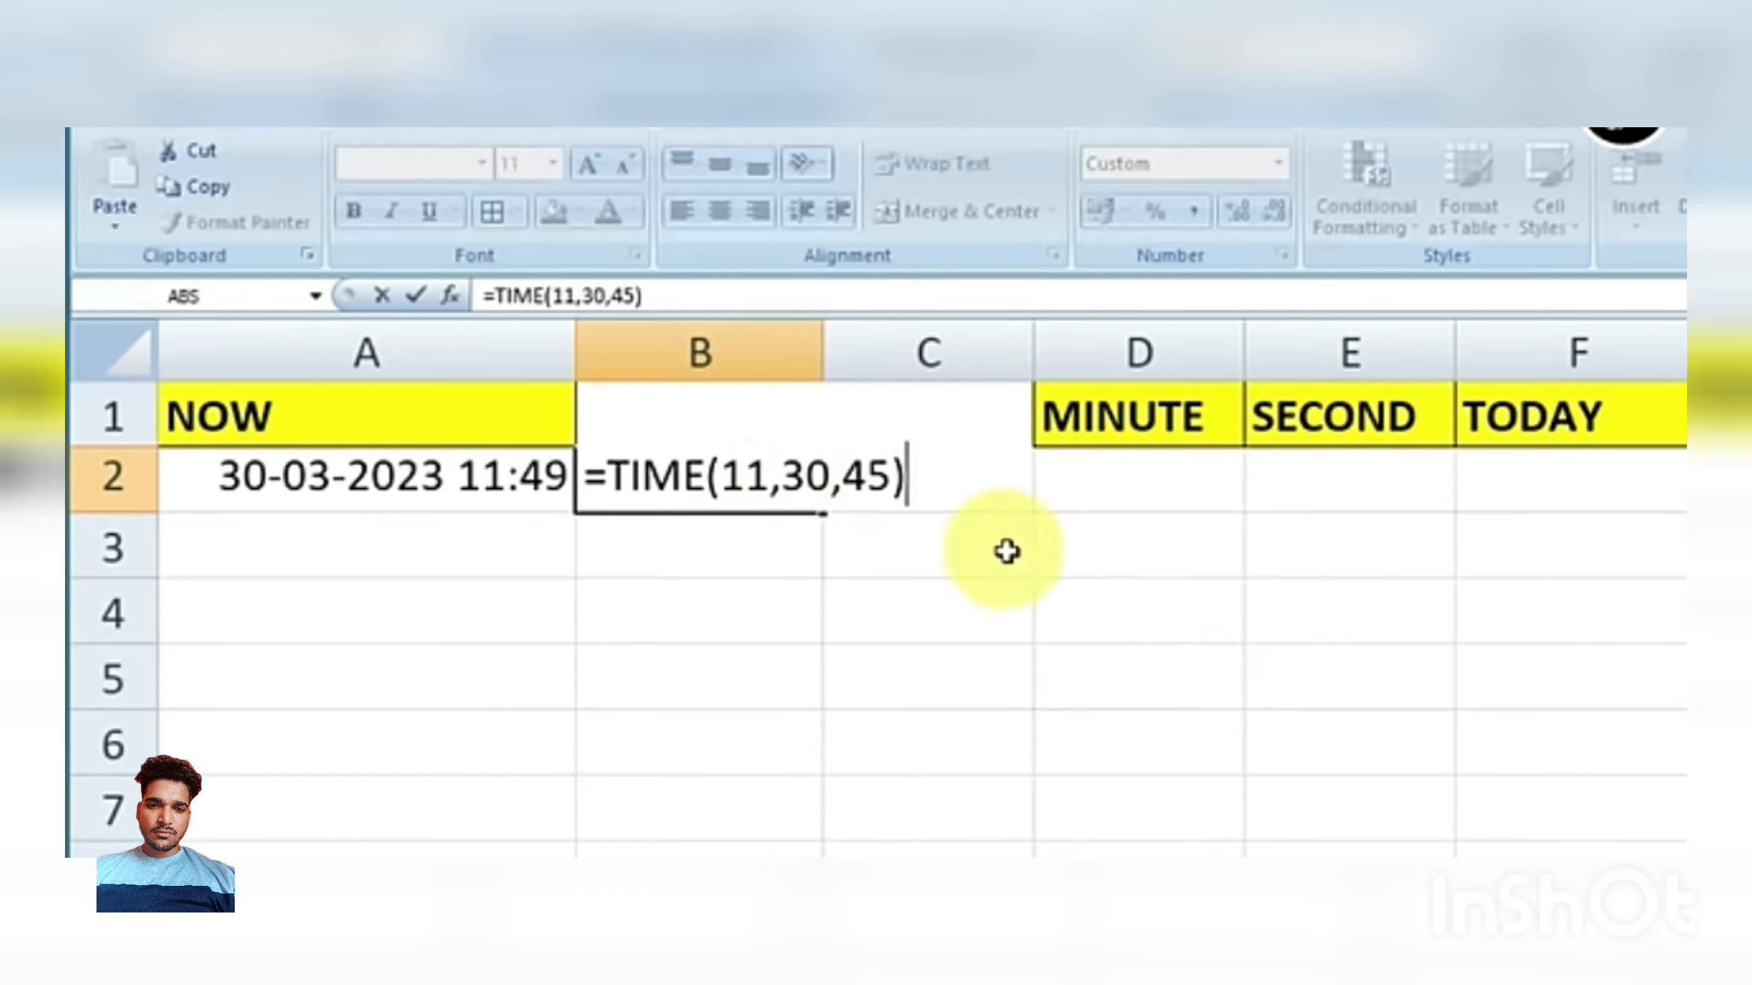
pyautogui.press('Return')
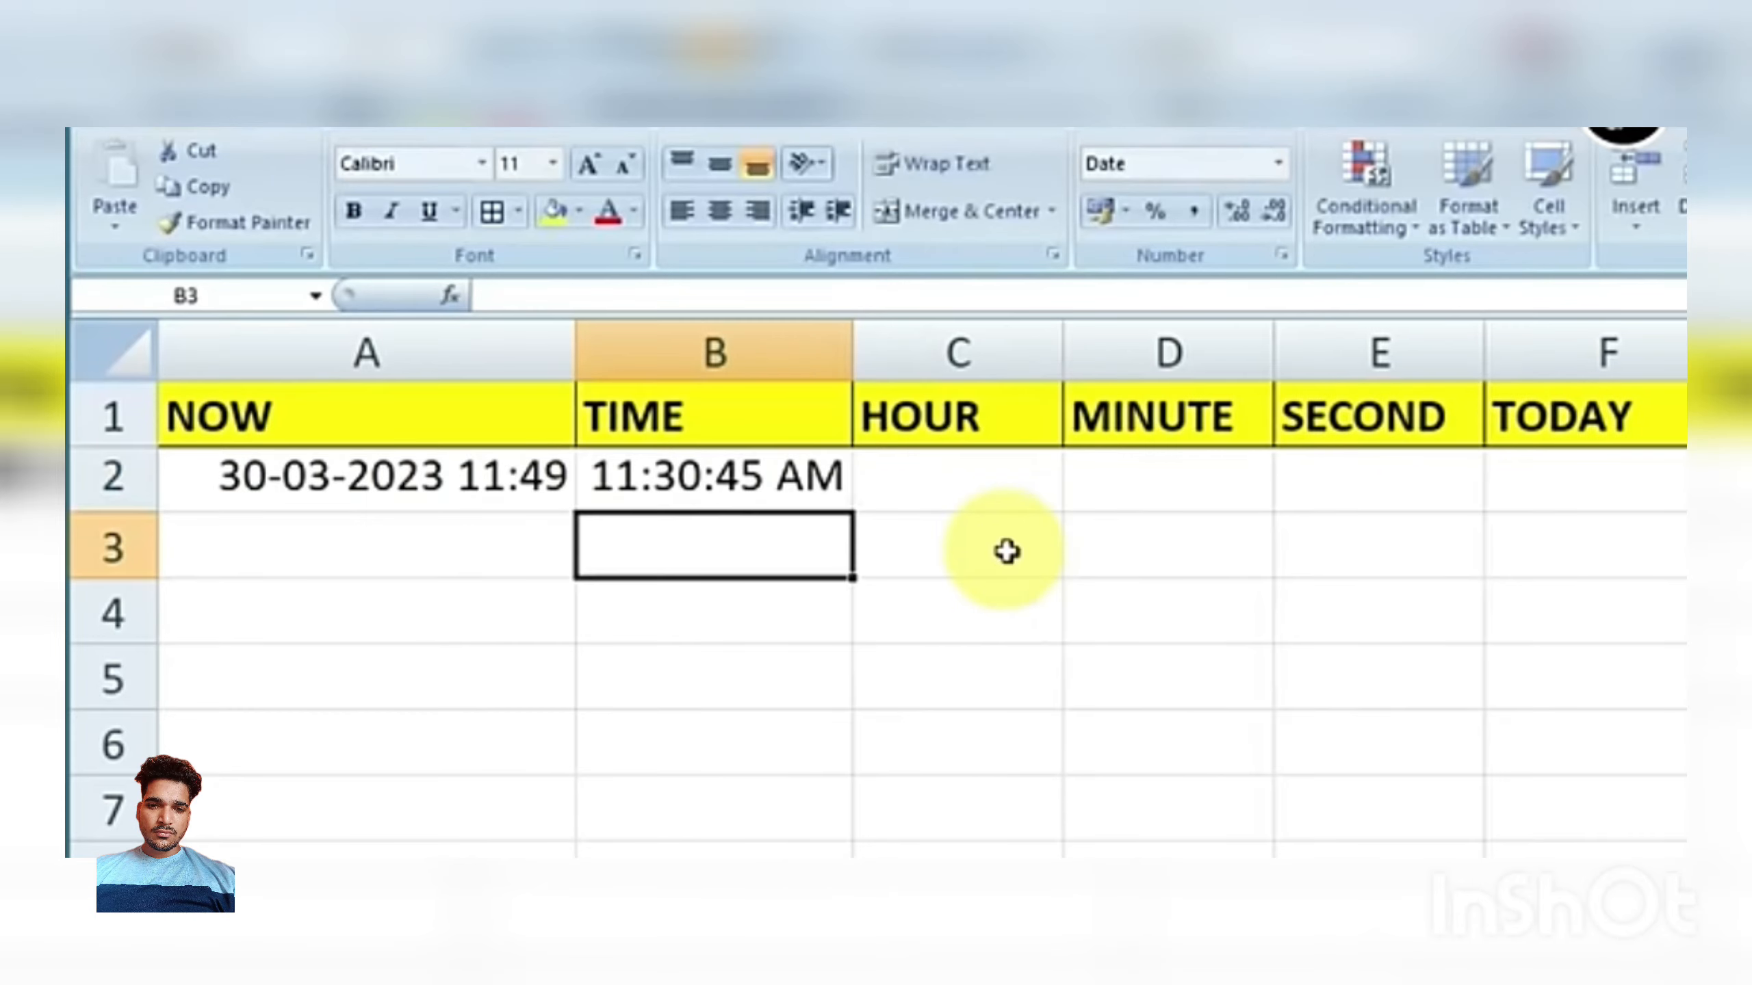
# Review the hour, minute and second arguments of the TIME formula in cell B2.
pyautogui.click(786, 489)
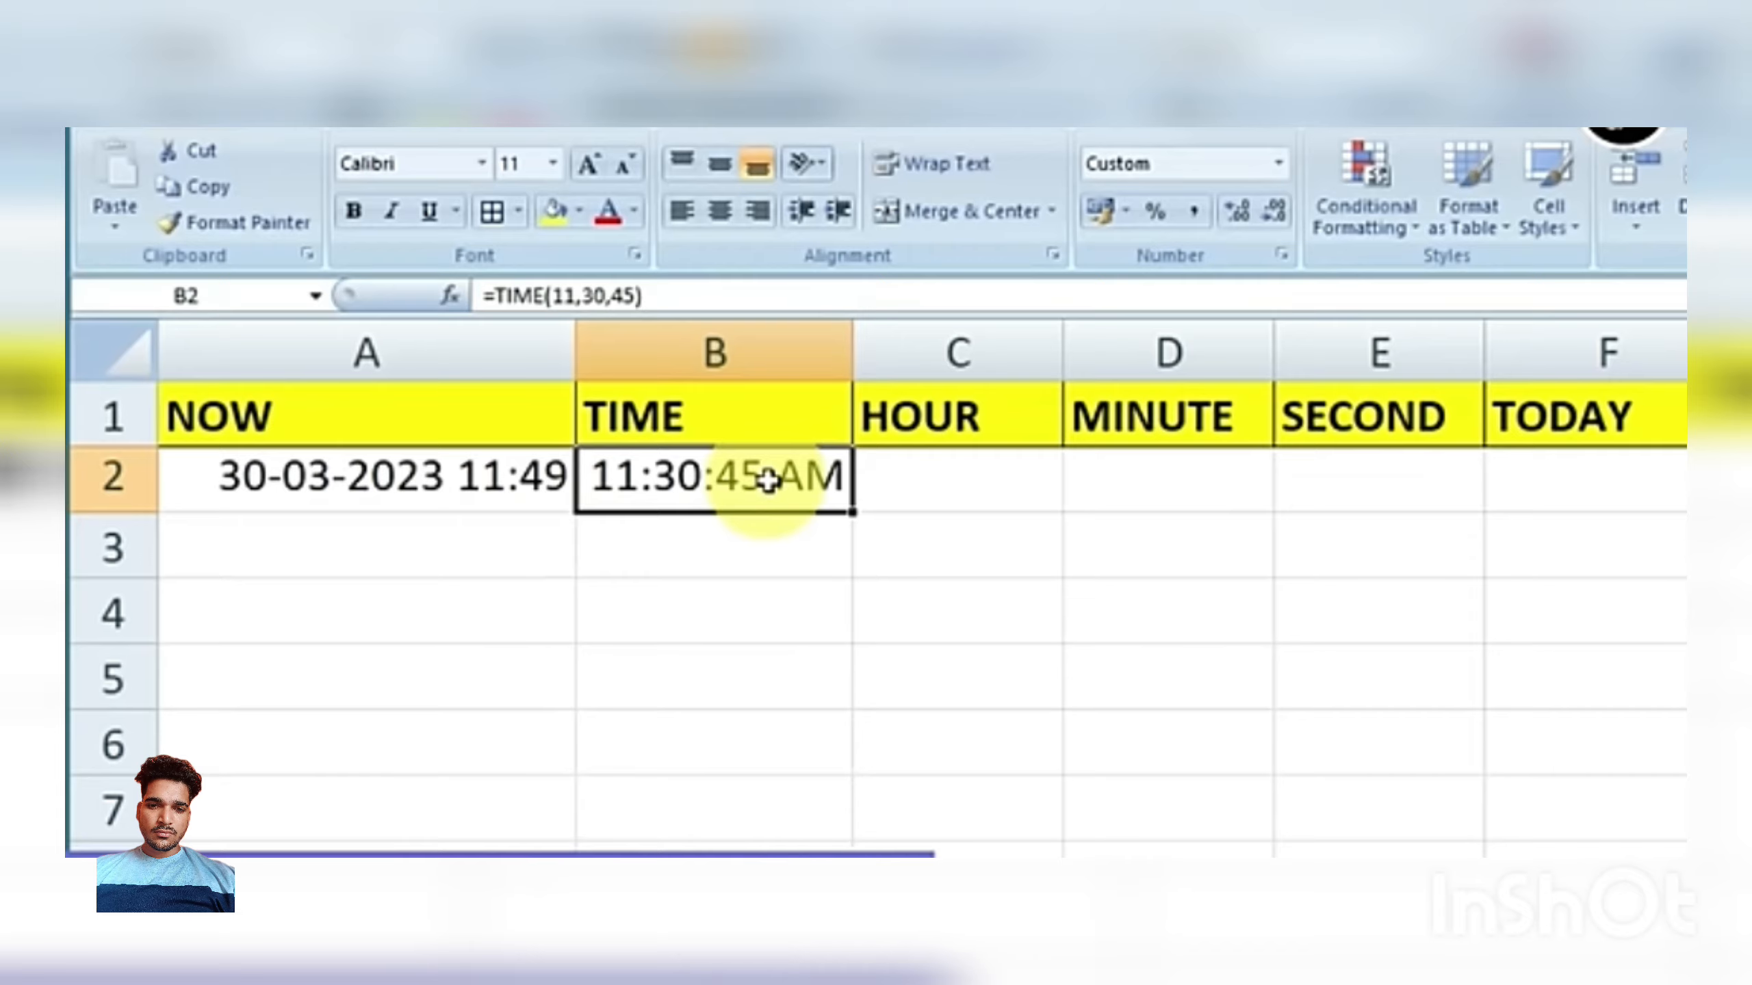
pyautogui.doubleClick(767, 482)
pyautogui.moveTo(890, 476); pyautogui.dragTo(724, 477)
pyautogui.click(901, 476)
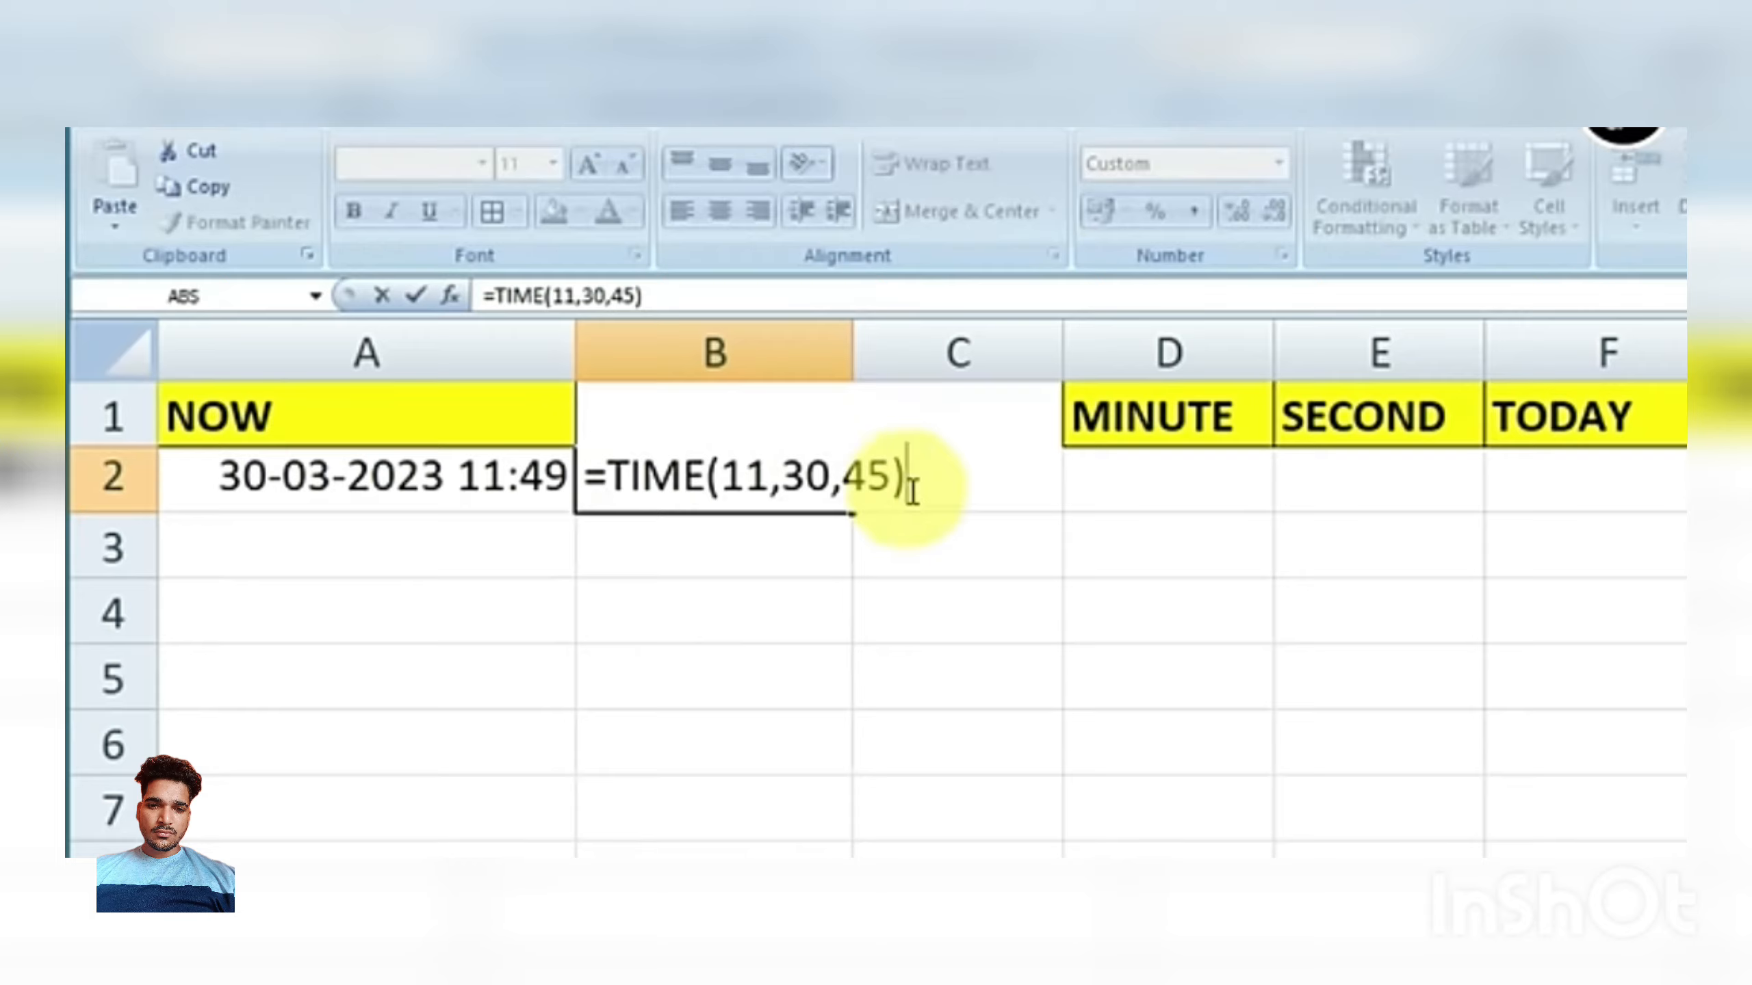
pyautogui.press('Return')
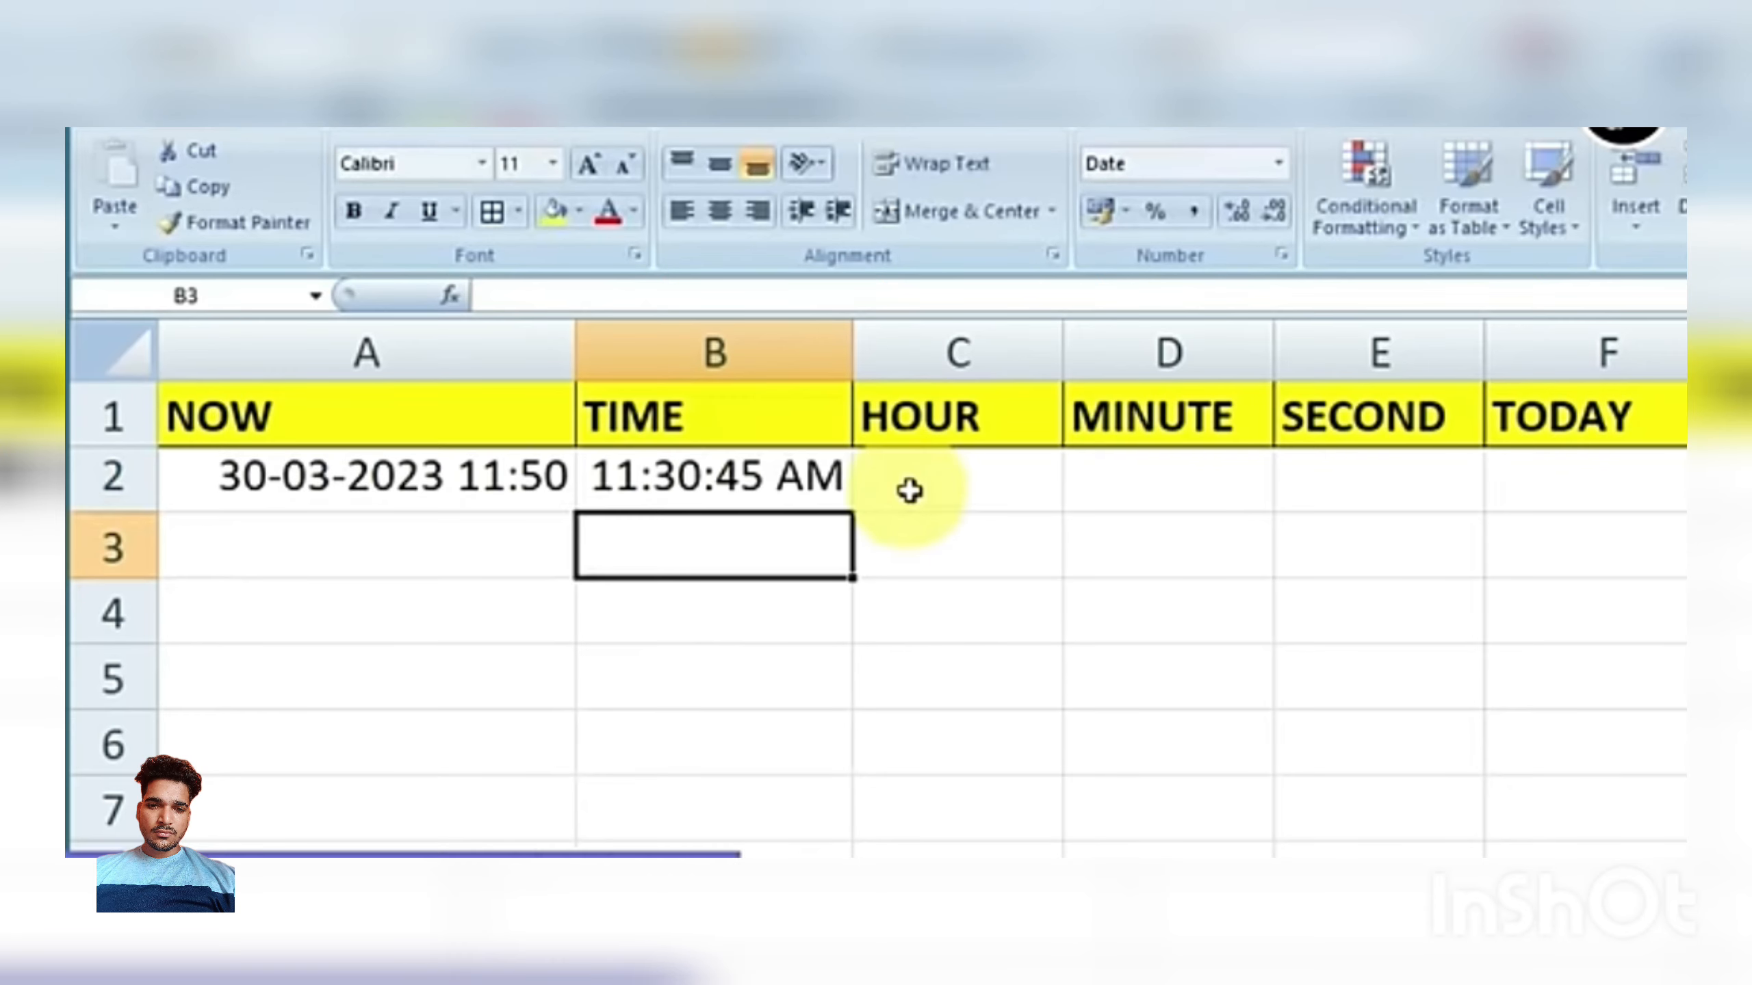
# Enter =HOUR(NOW()) in cell C2 under the HOUR heading to extract the current hour.
pyautogui.click(925, 483)
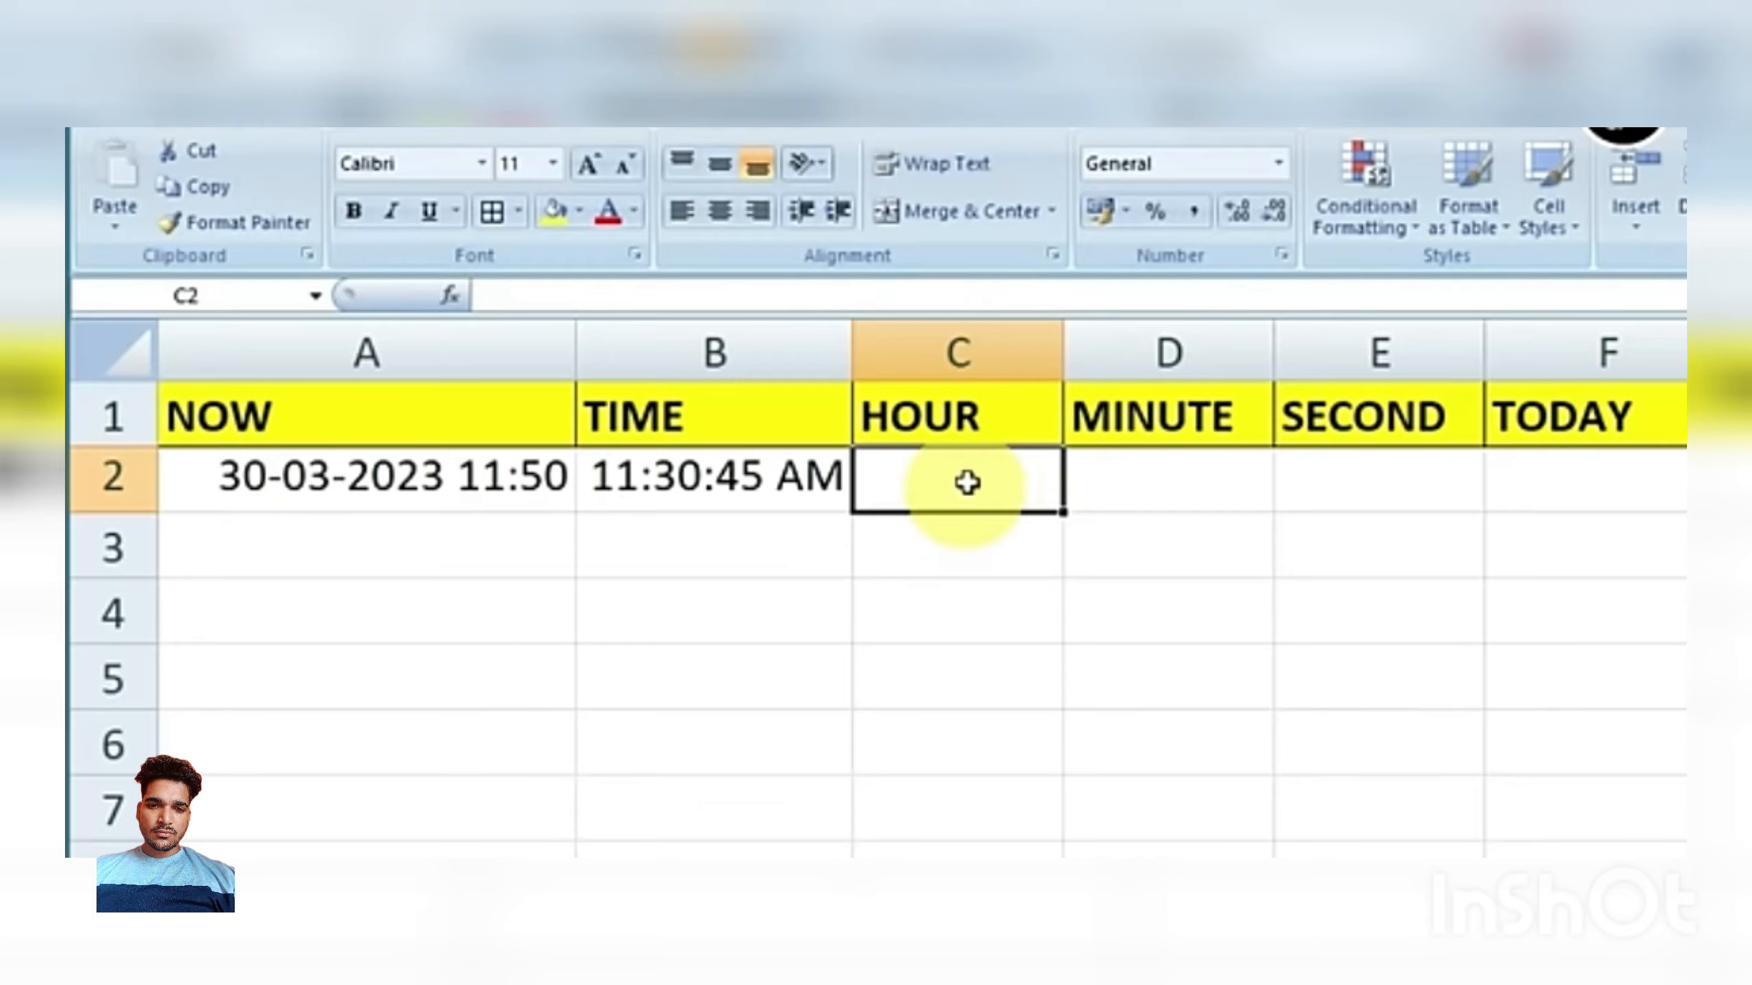
pyautogui.write('=')
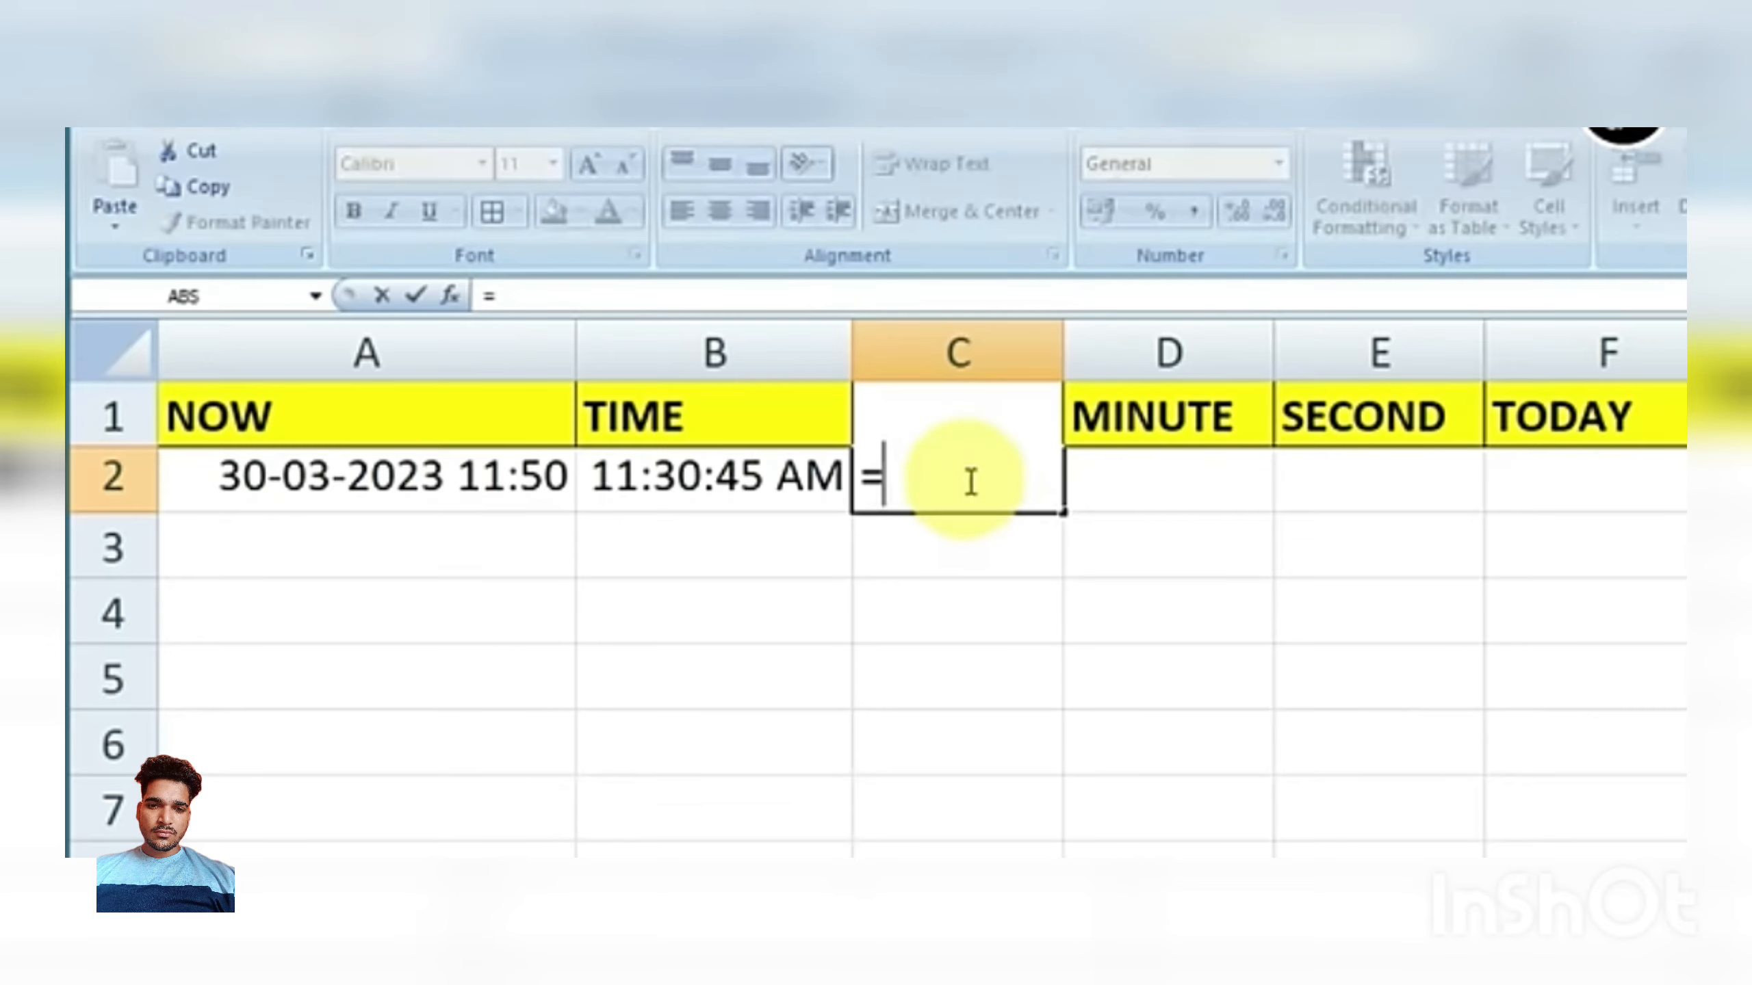
pyautogui.write('HOUR(')
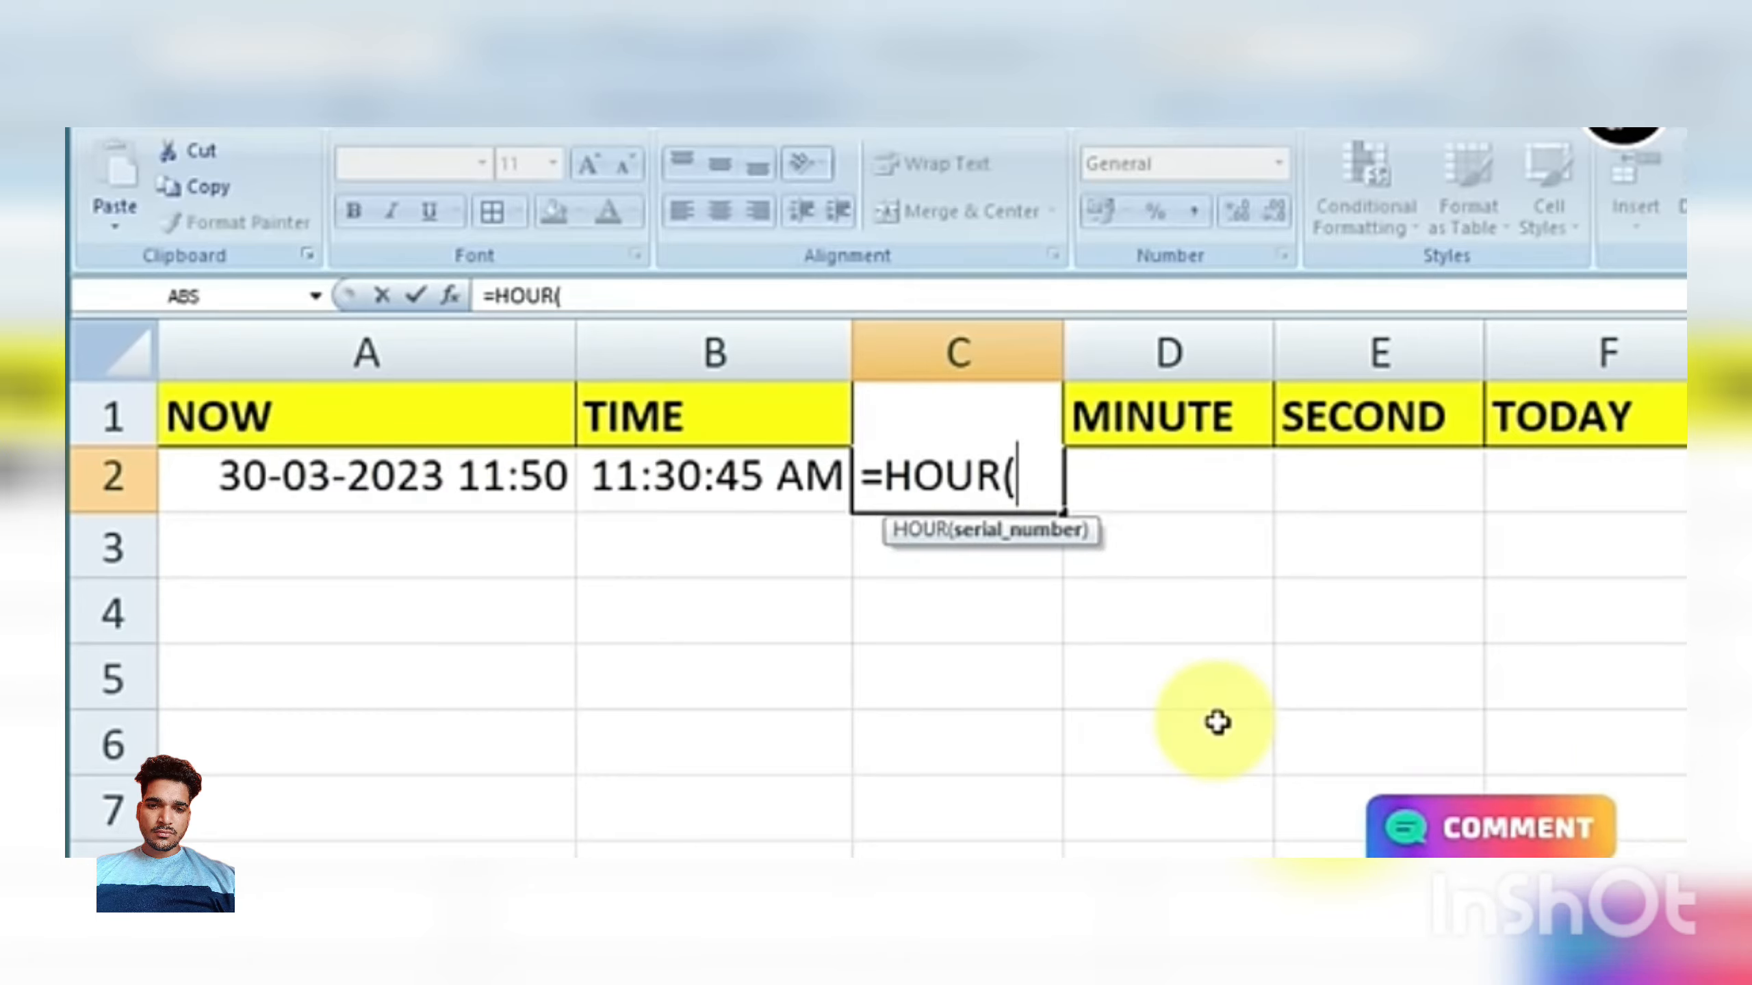
pyautogui.write('NOW(')
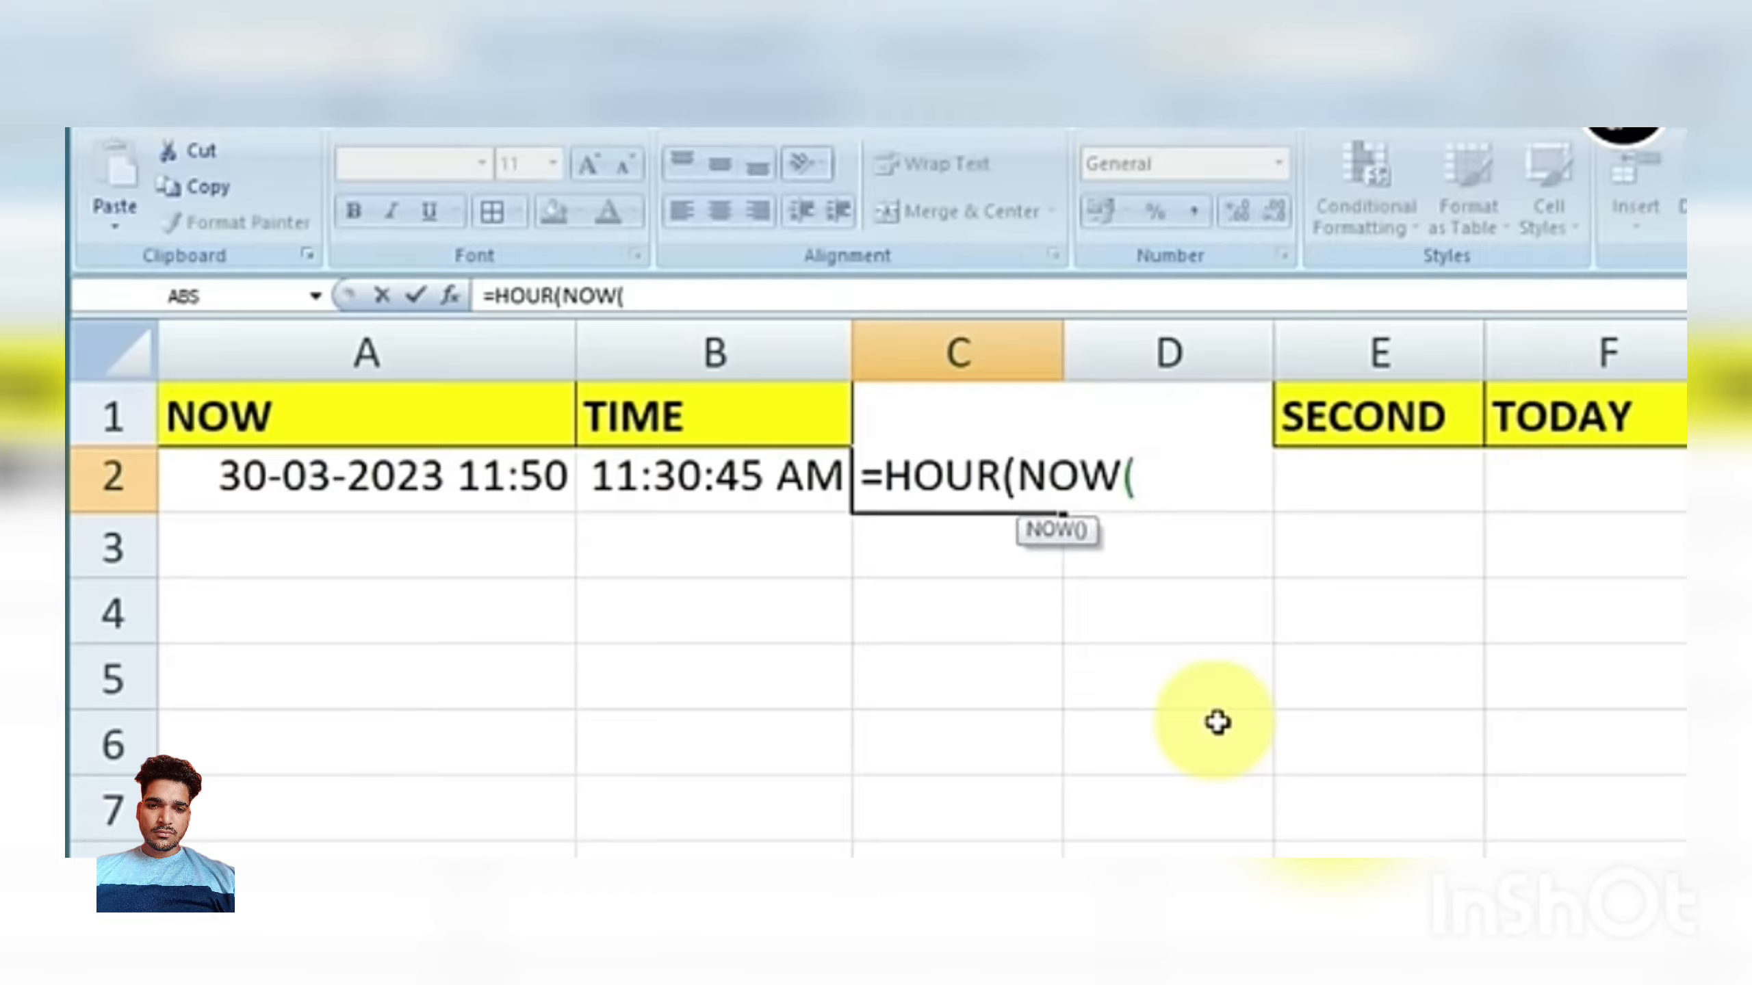
pyautogui.write('))')
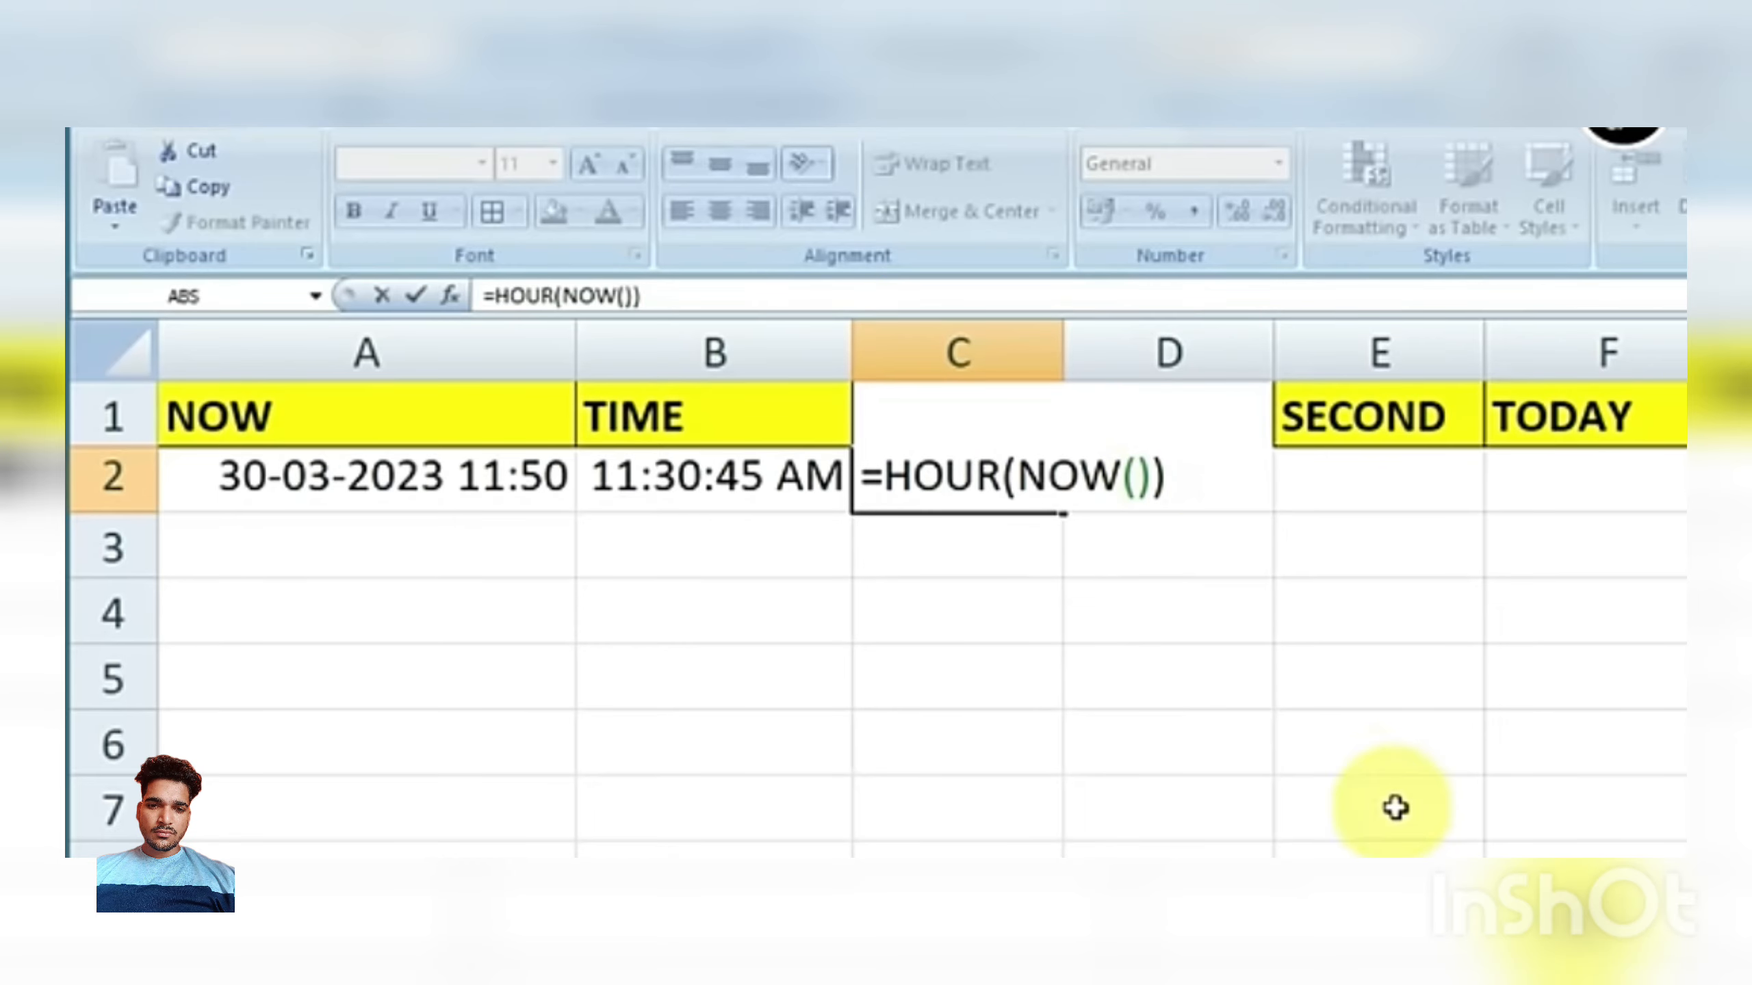
pyautogui.press('Return')
pyautogui.click(1013, 474)
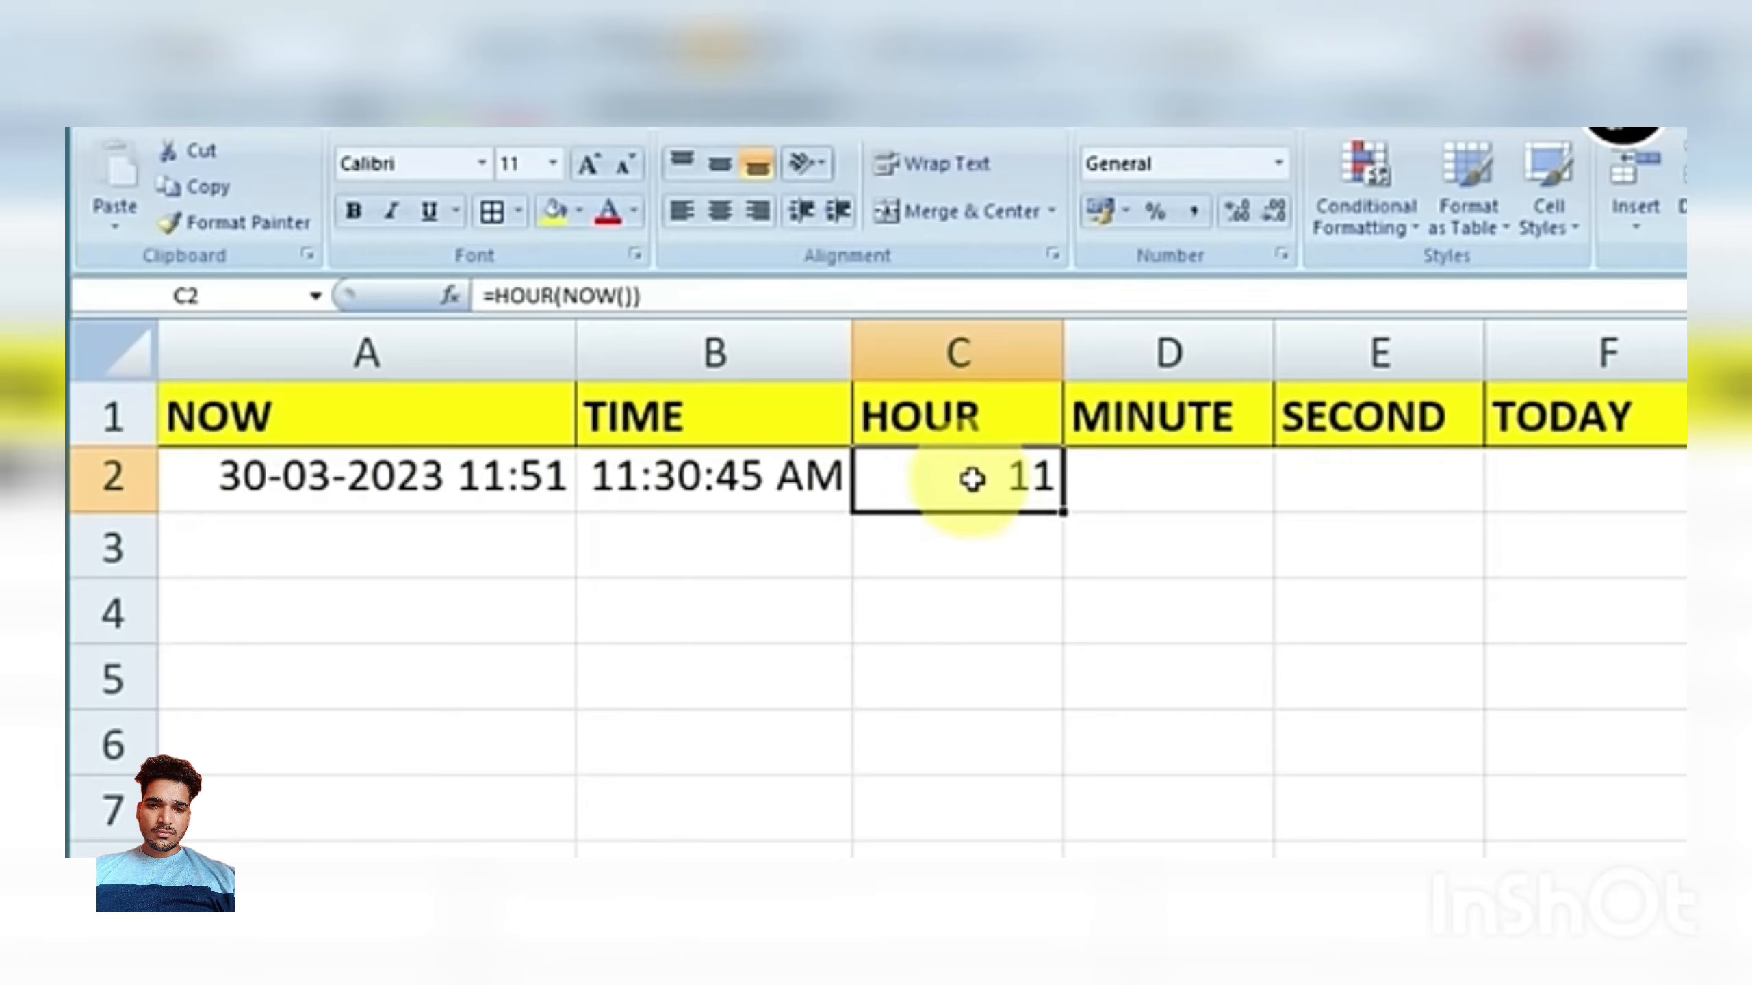
# Change the hour argument of the TIME formula in cell B2 to 9.
pyautogui.click(607, 476)
pyautogui.doubleClick(626, 476)
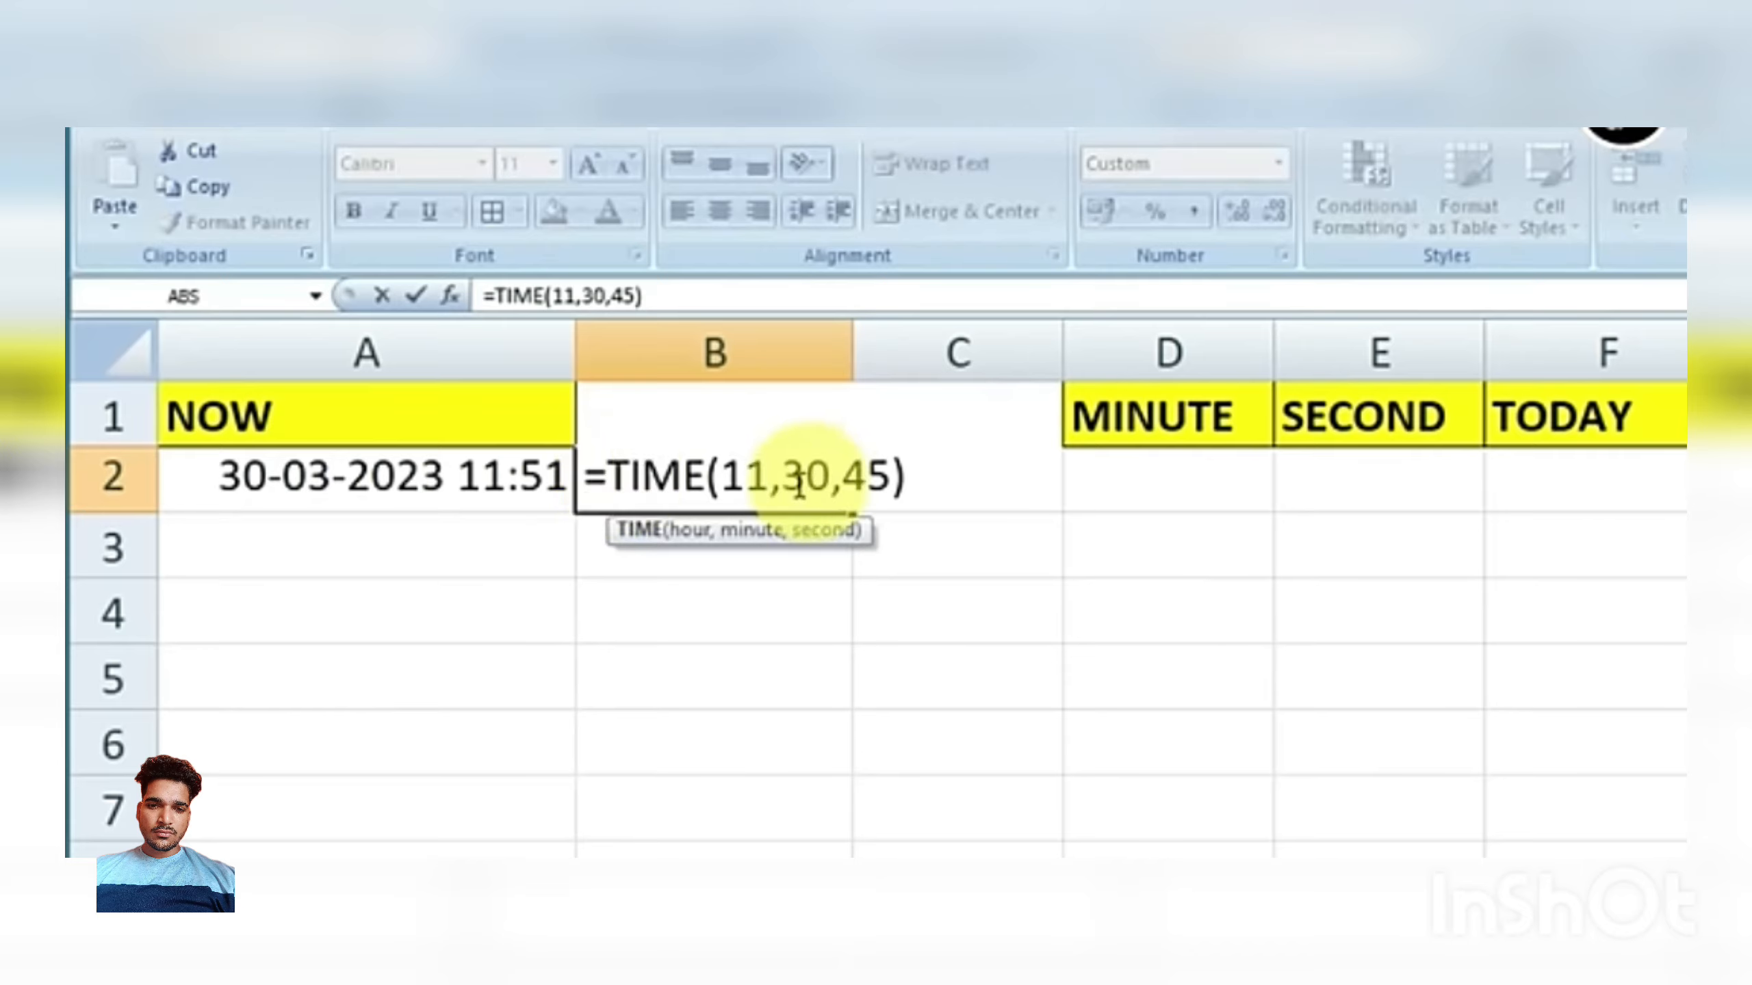
pyautogui.click(764, 482)
pyautogui.press('BackSpace')
pyautogui.press('BackSpace')
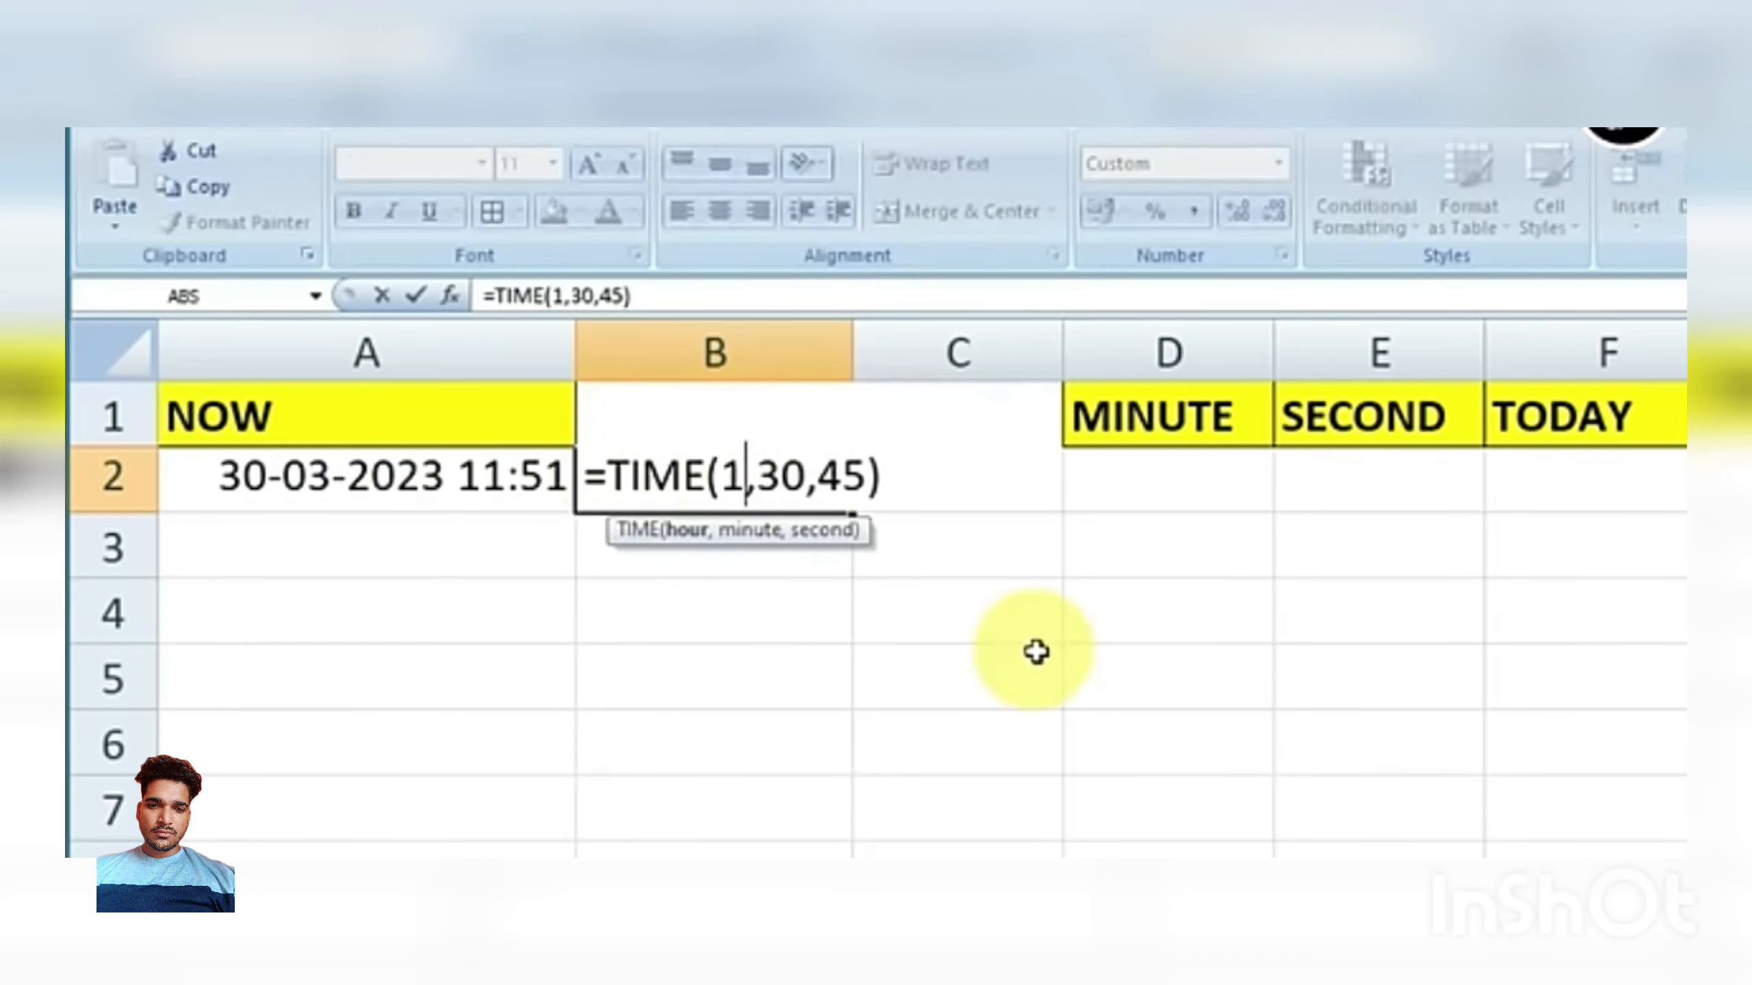
pyautogui.write('9')
pyautogui.click(764, 659)
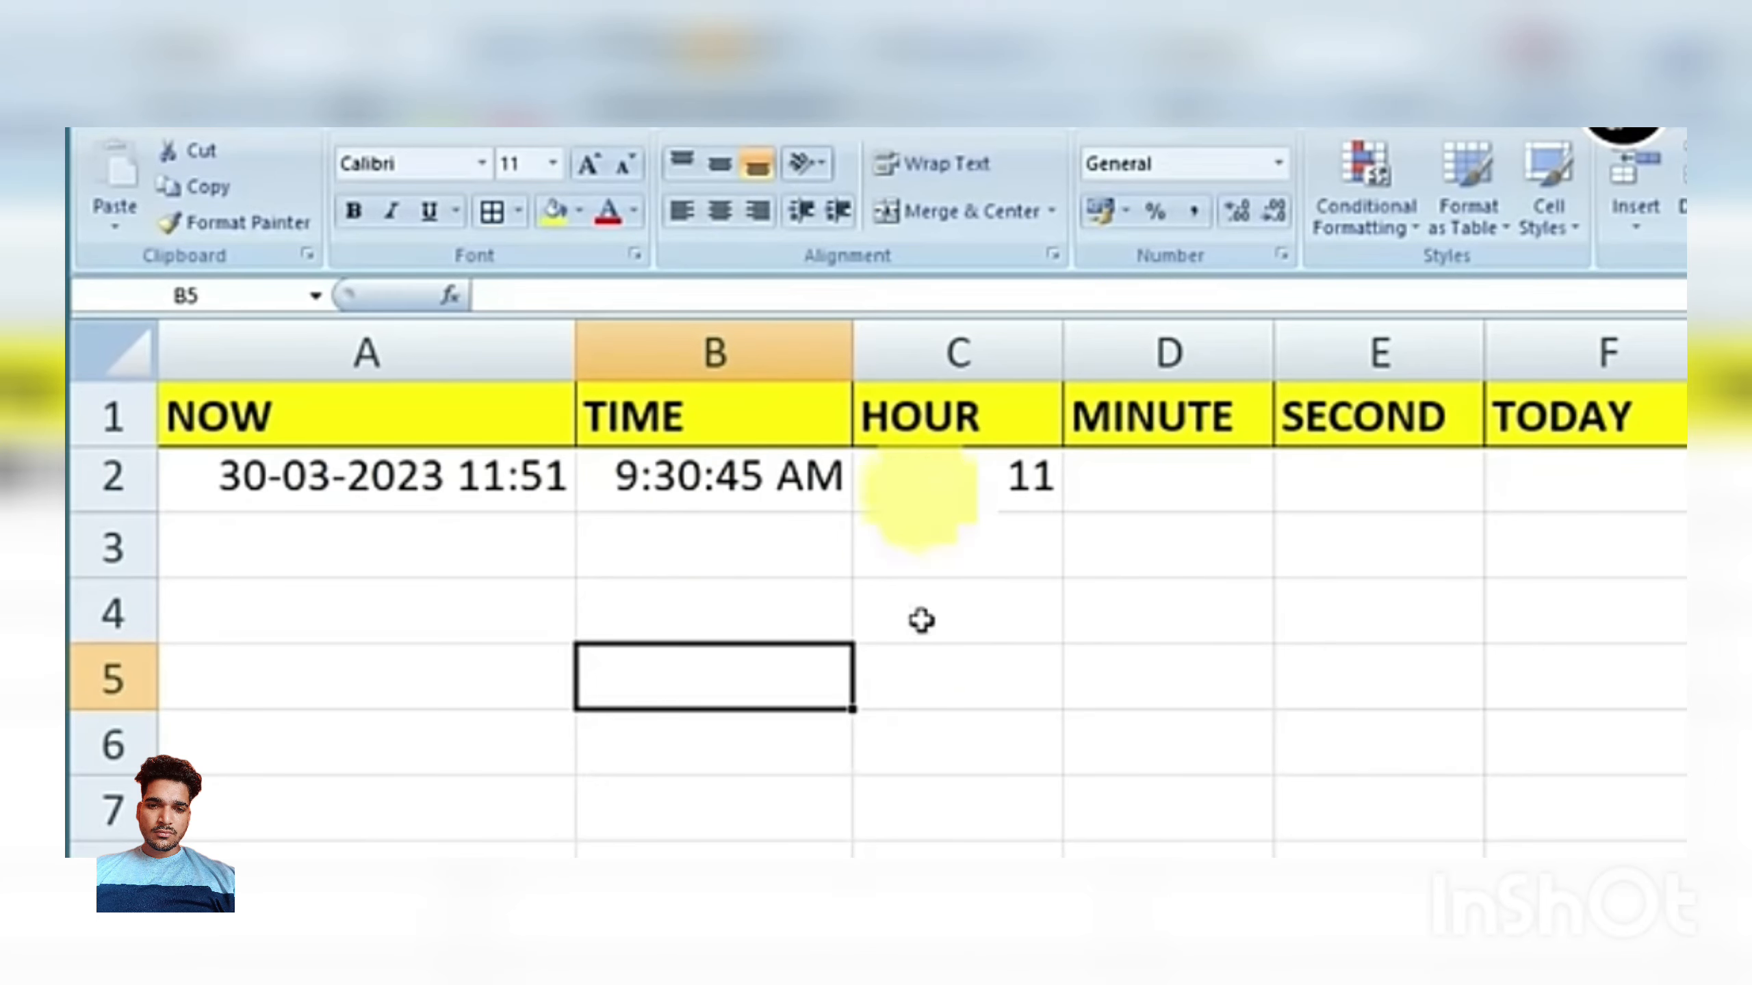
# Enter =HOUR(B2) in cell C4 to extract the hour from the time in cell B2.
pyautogui.click(989, 610)
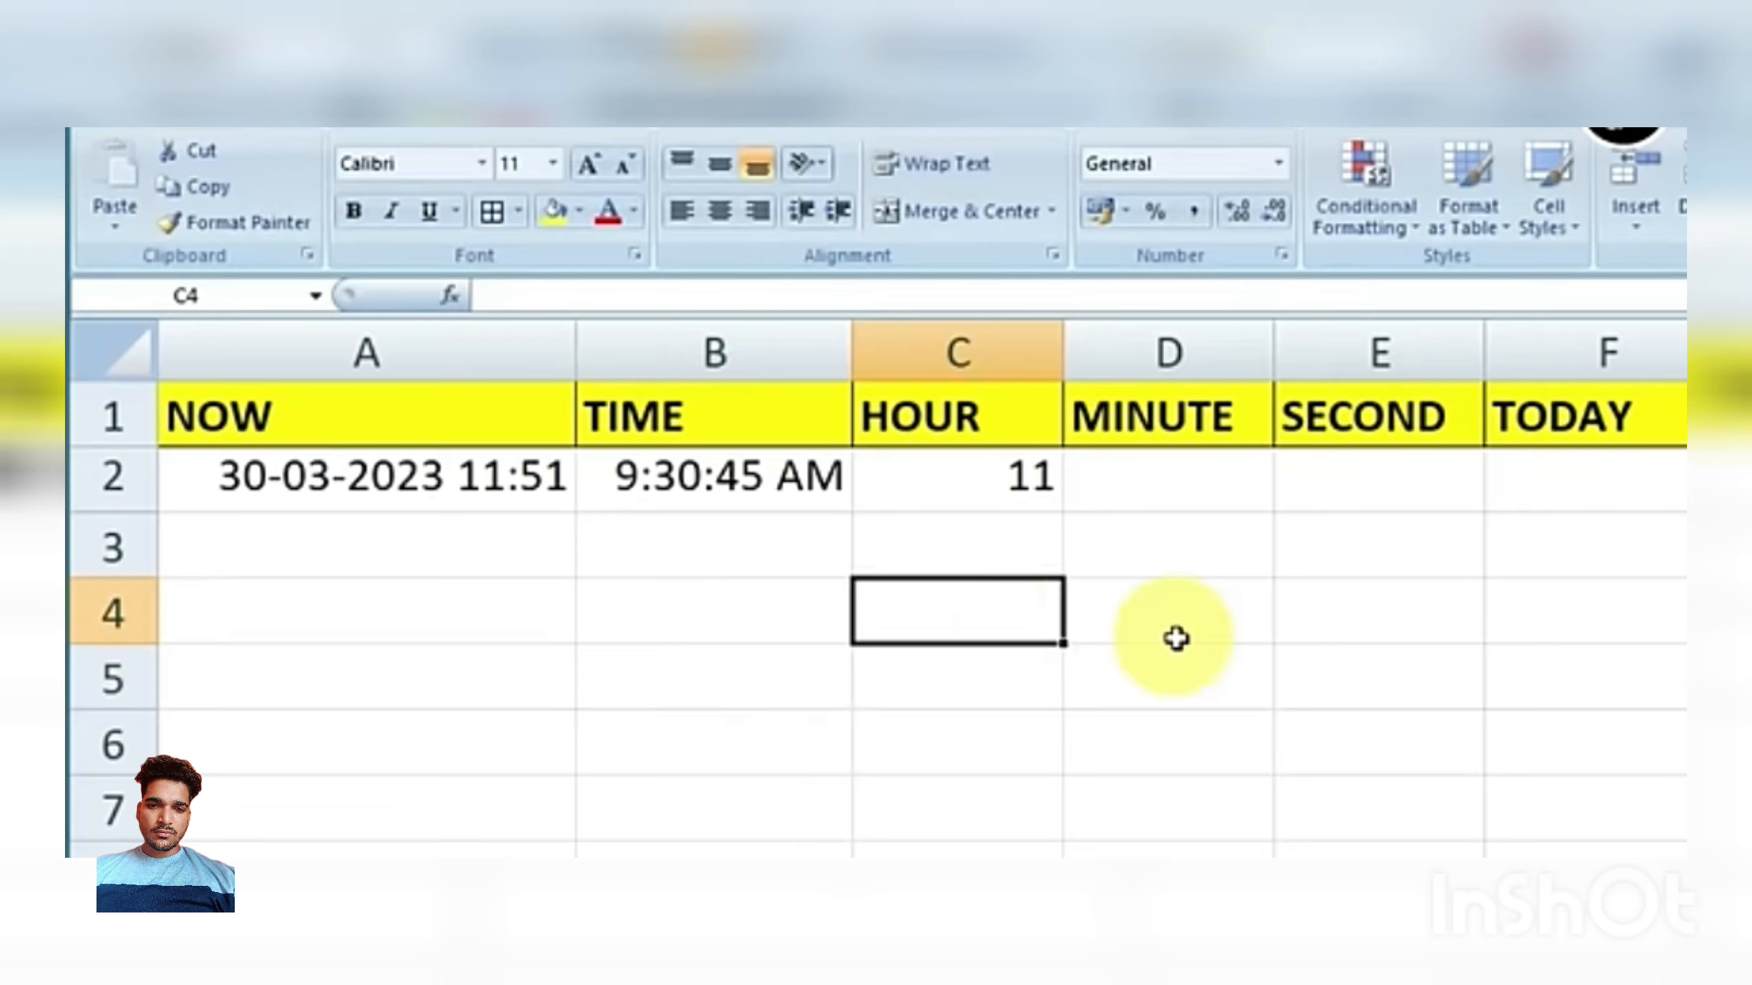
pyautogui.write('=')
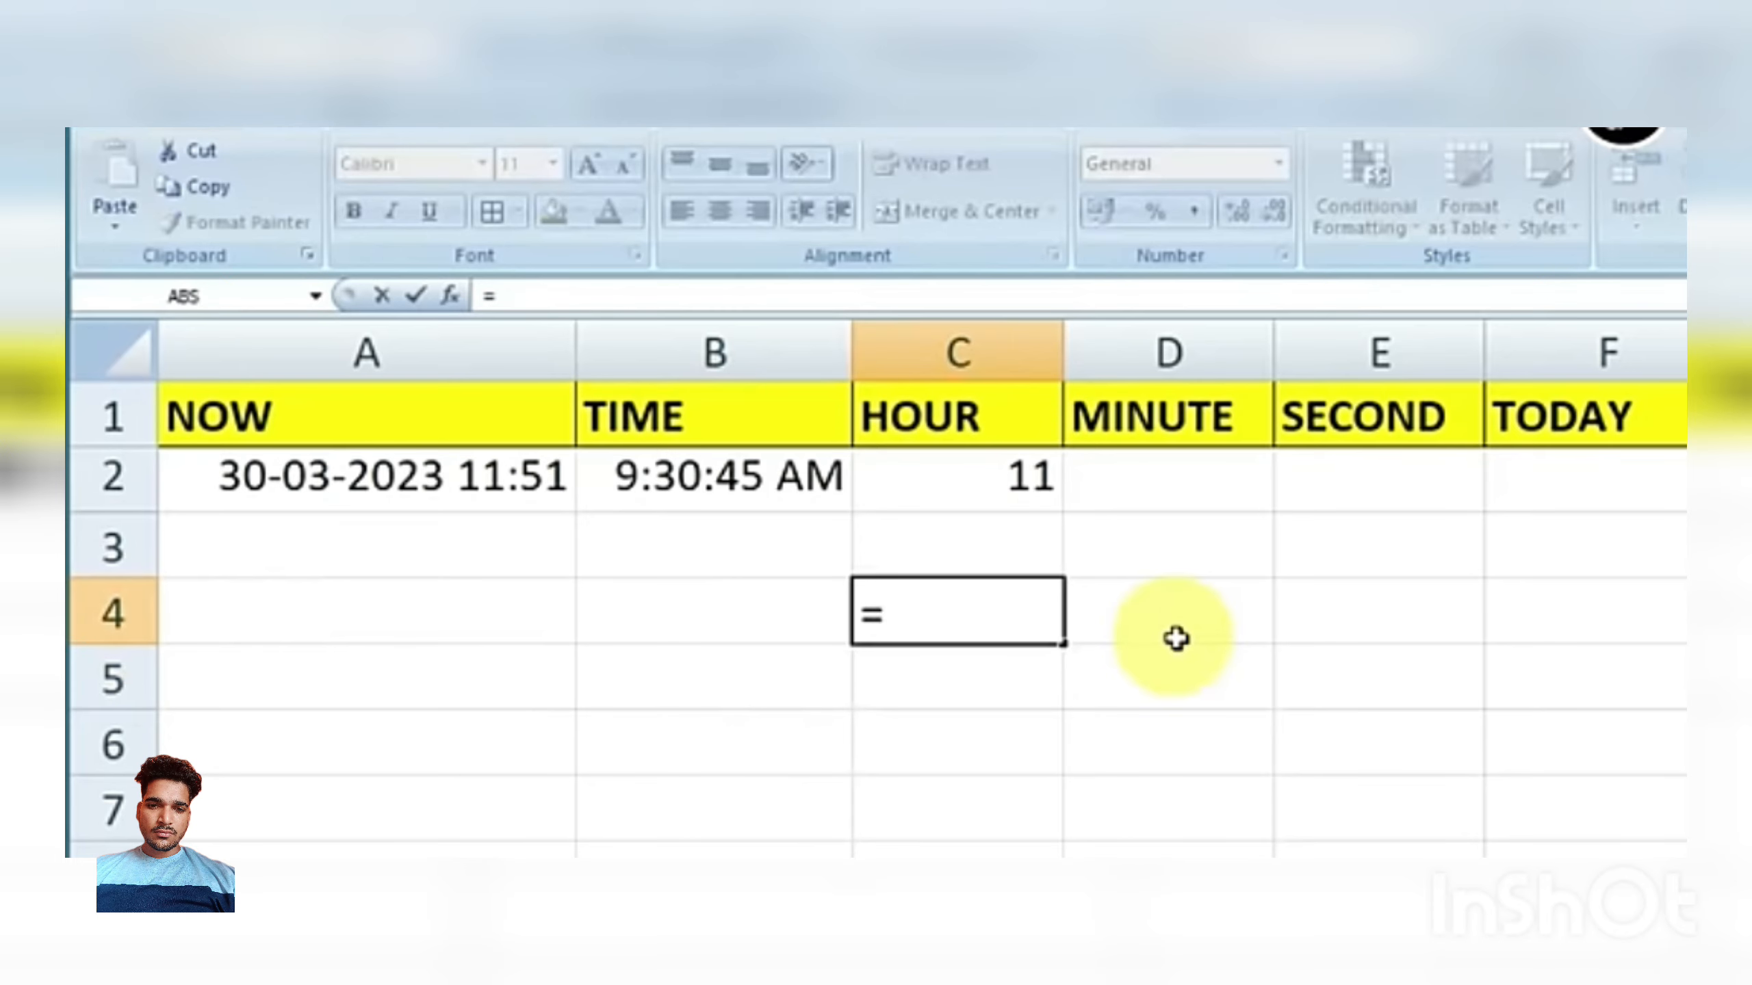
pyautogui.write('HOU')
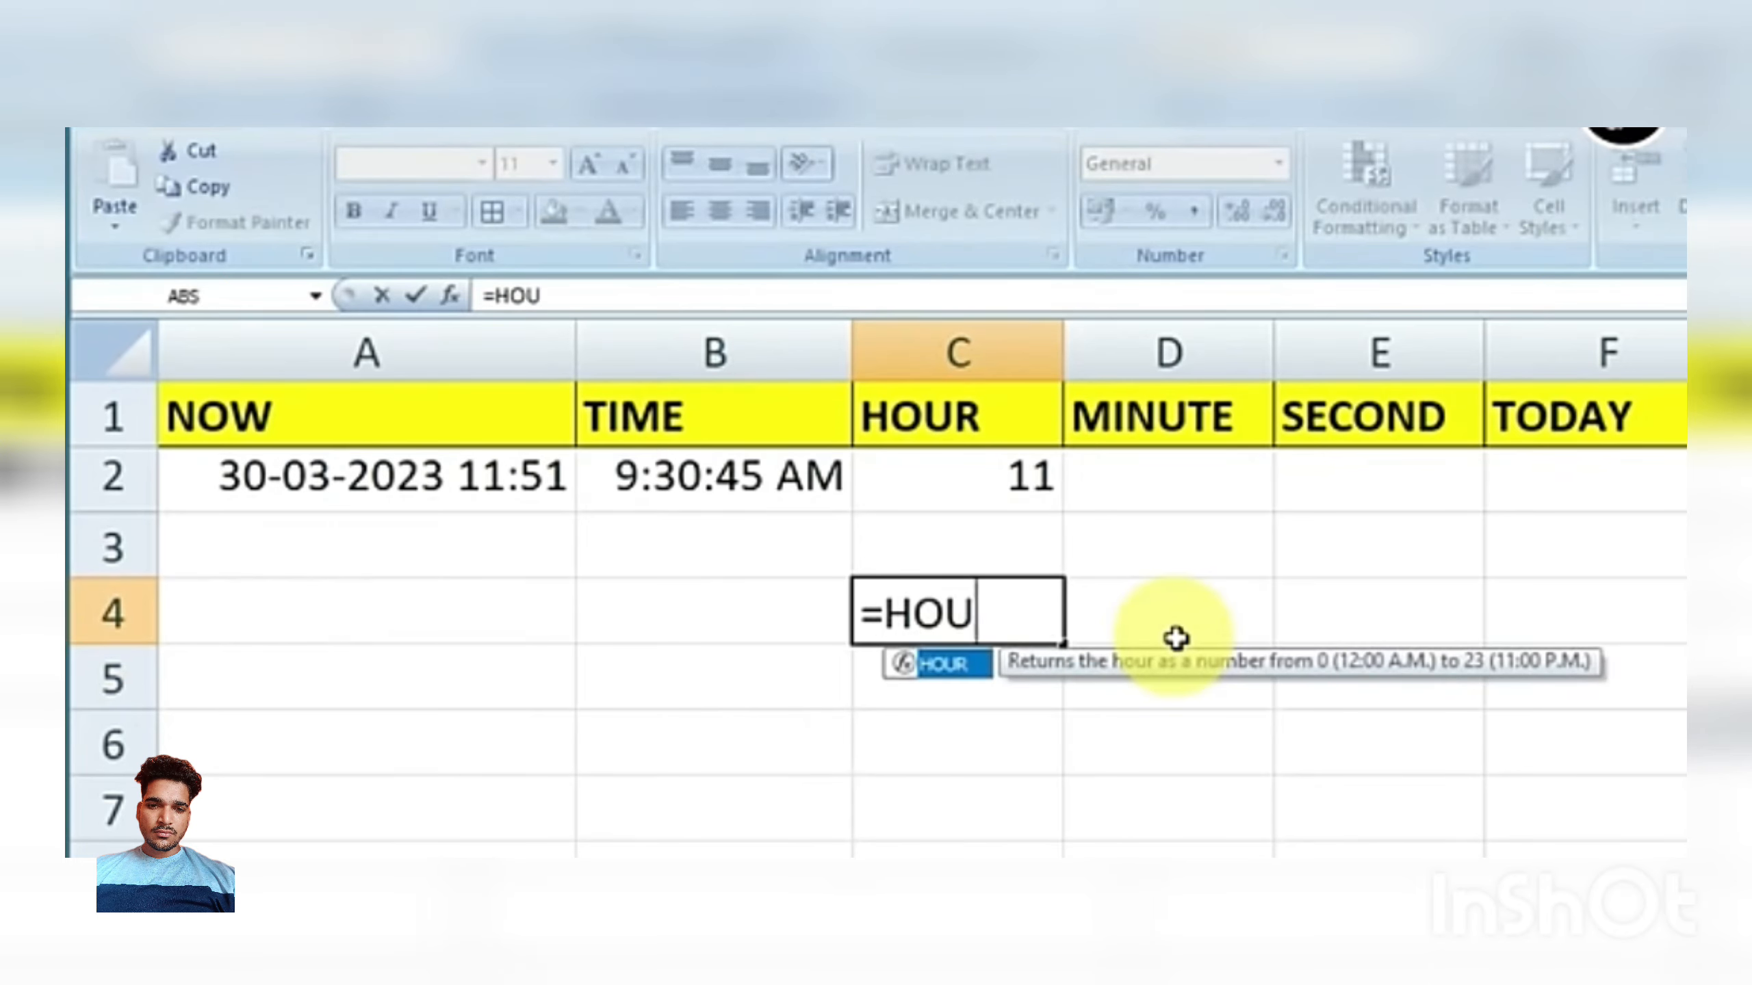
pyautogui.write('R(')
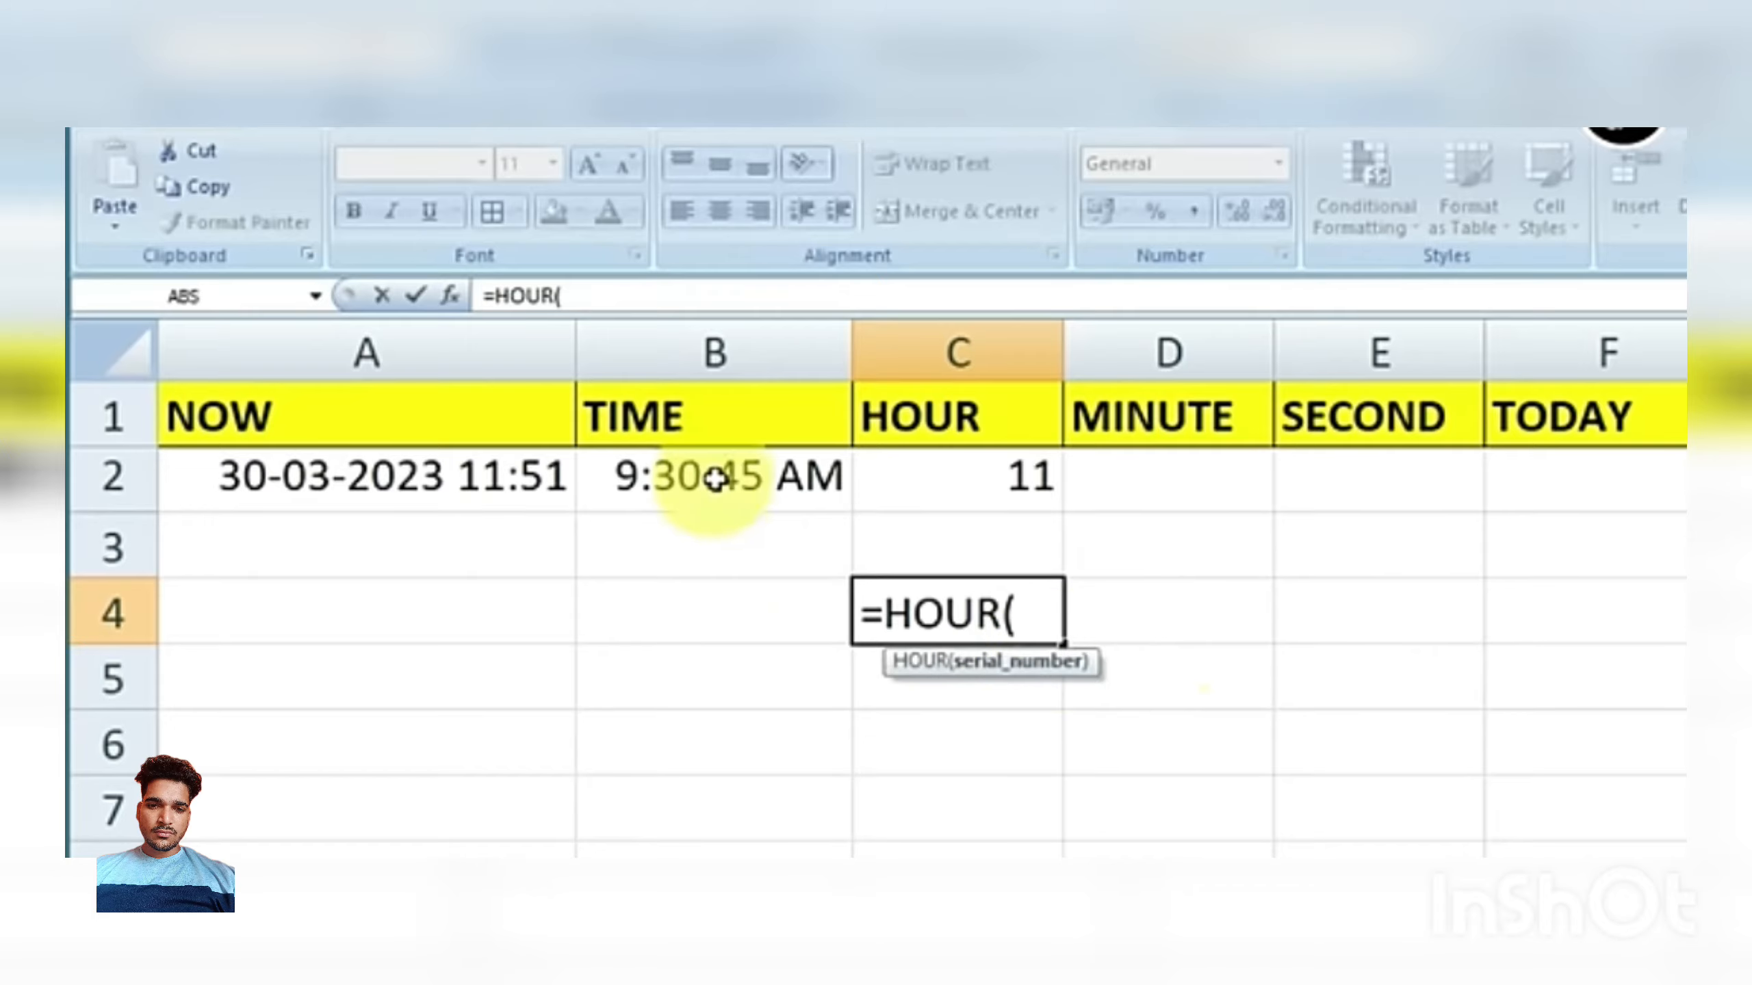
pyautogui.click(766, 483)
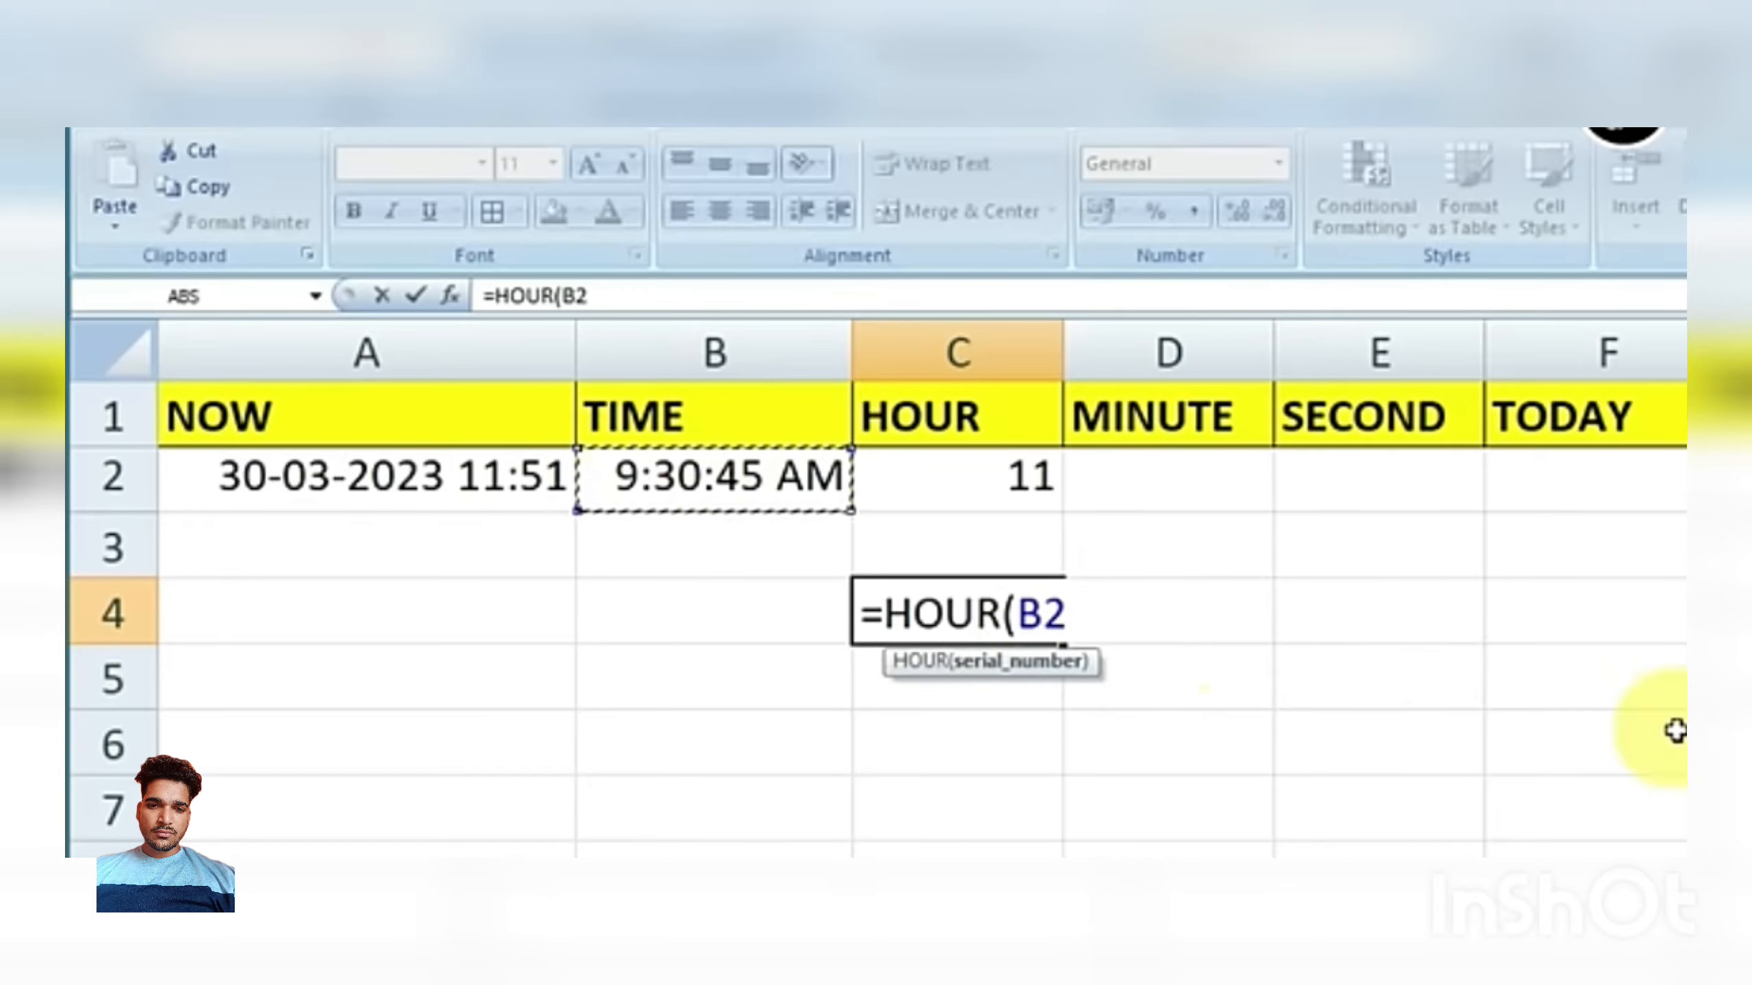
pyautogui.write(')')
pyautogui.press('Return')
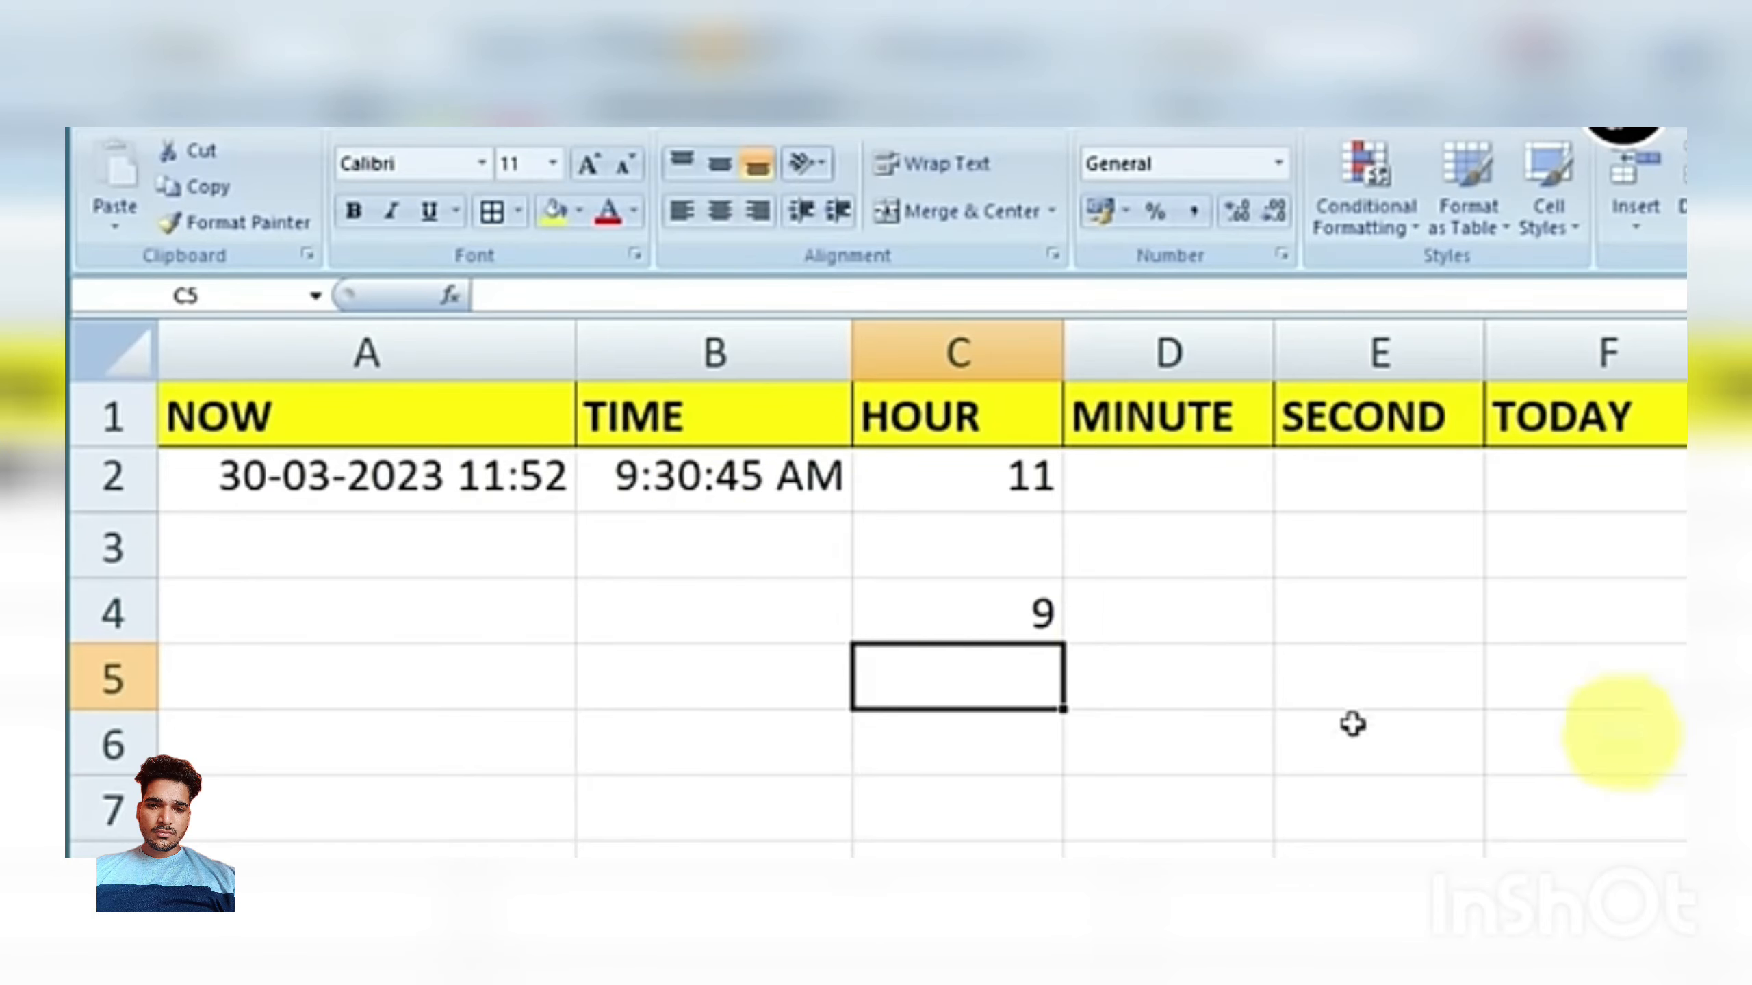
# Compare the HOUR formula in cell C4 with the one based on NOW in cell C2.
pyautogui.click(954, 608)
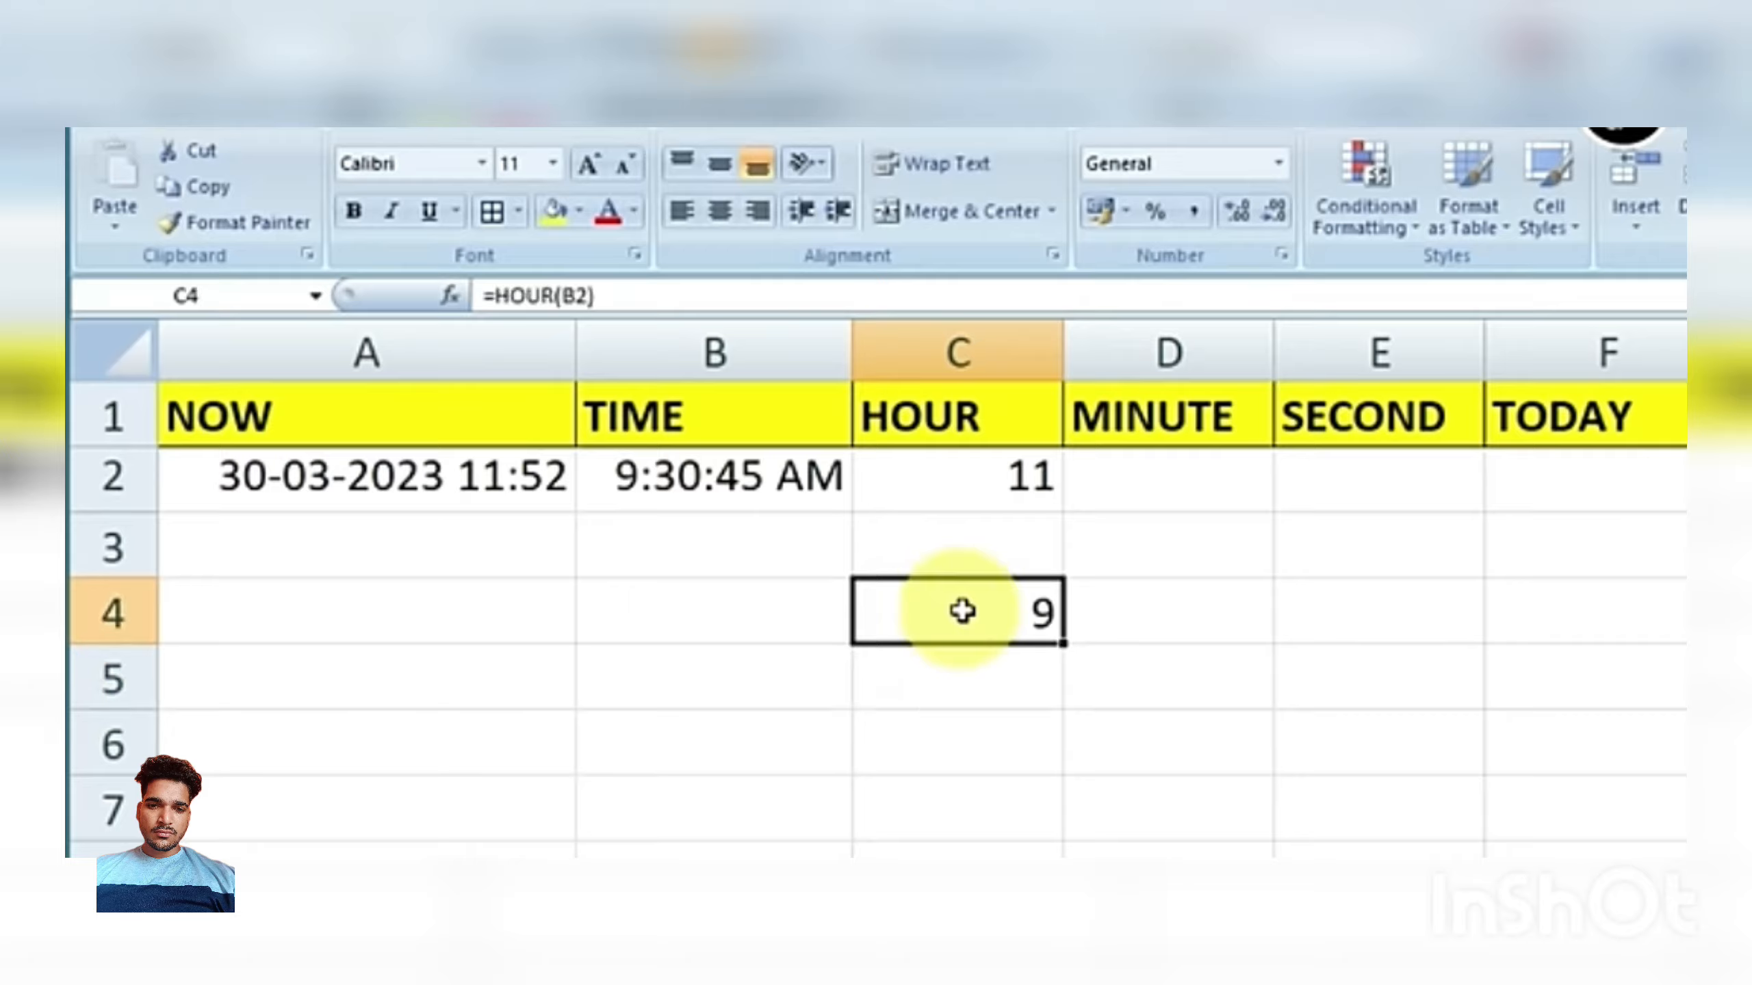
pyautogui.click(1001, 487)
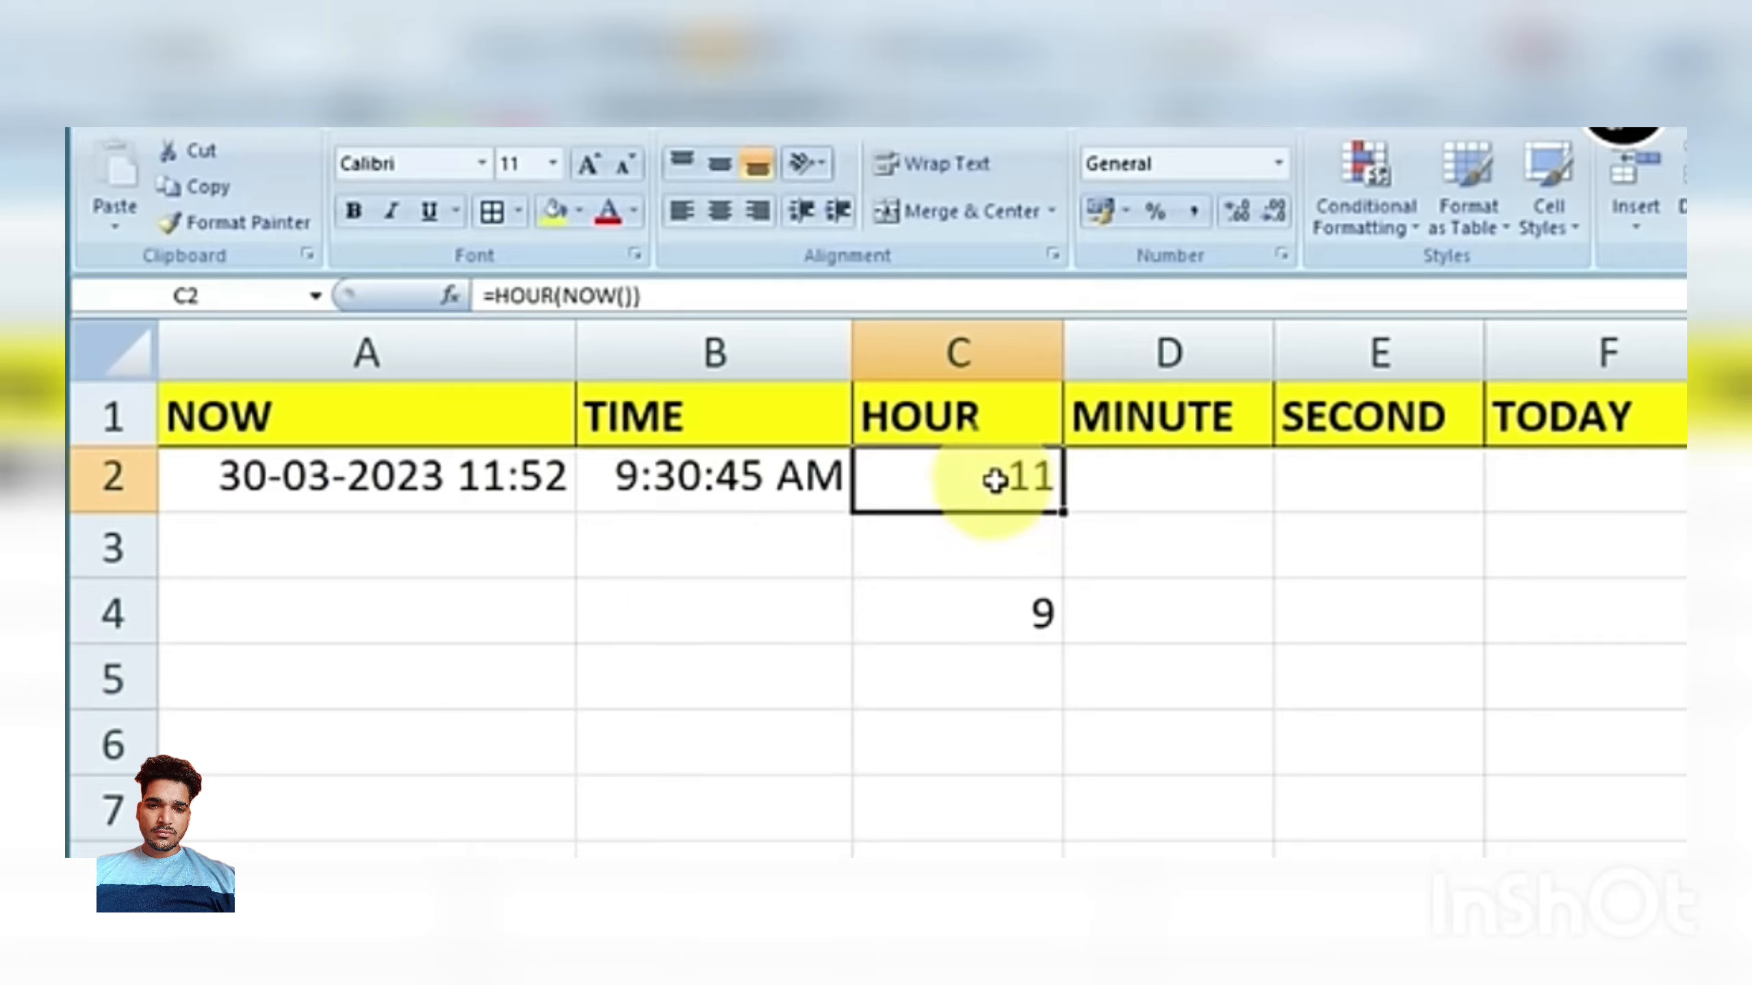
pyautogui.doubleClick(998, 479)
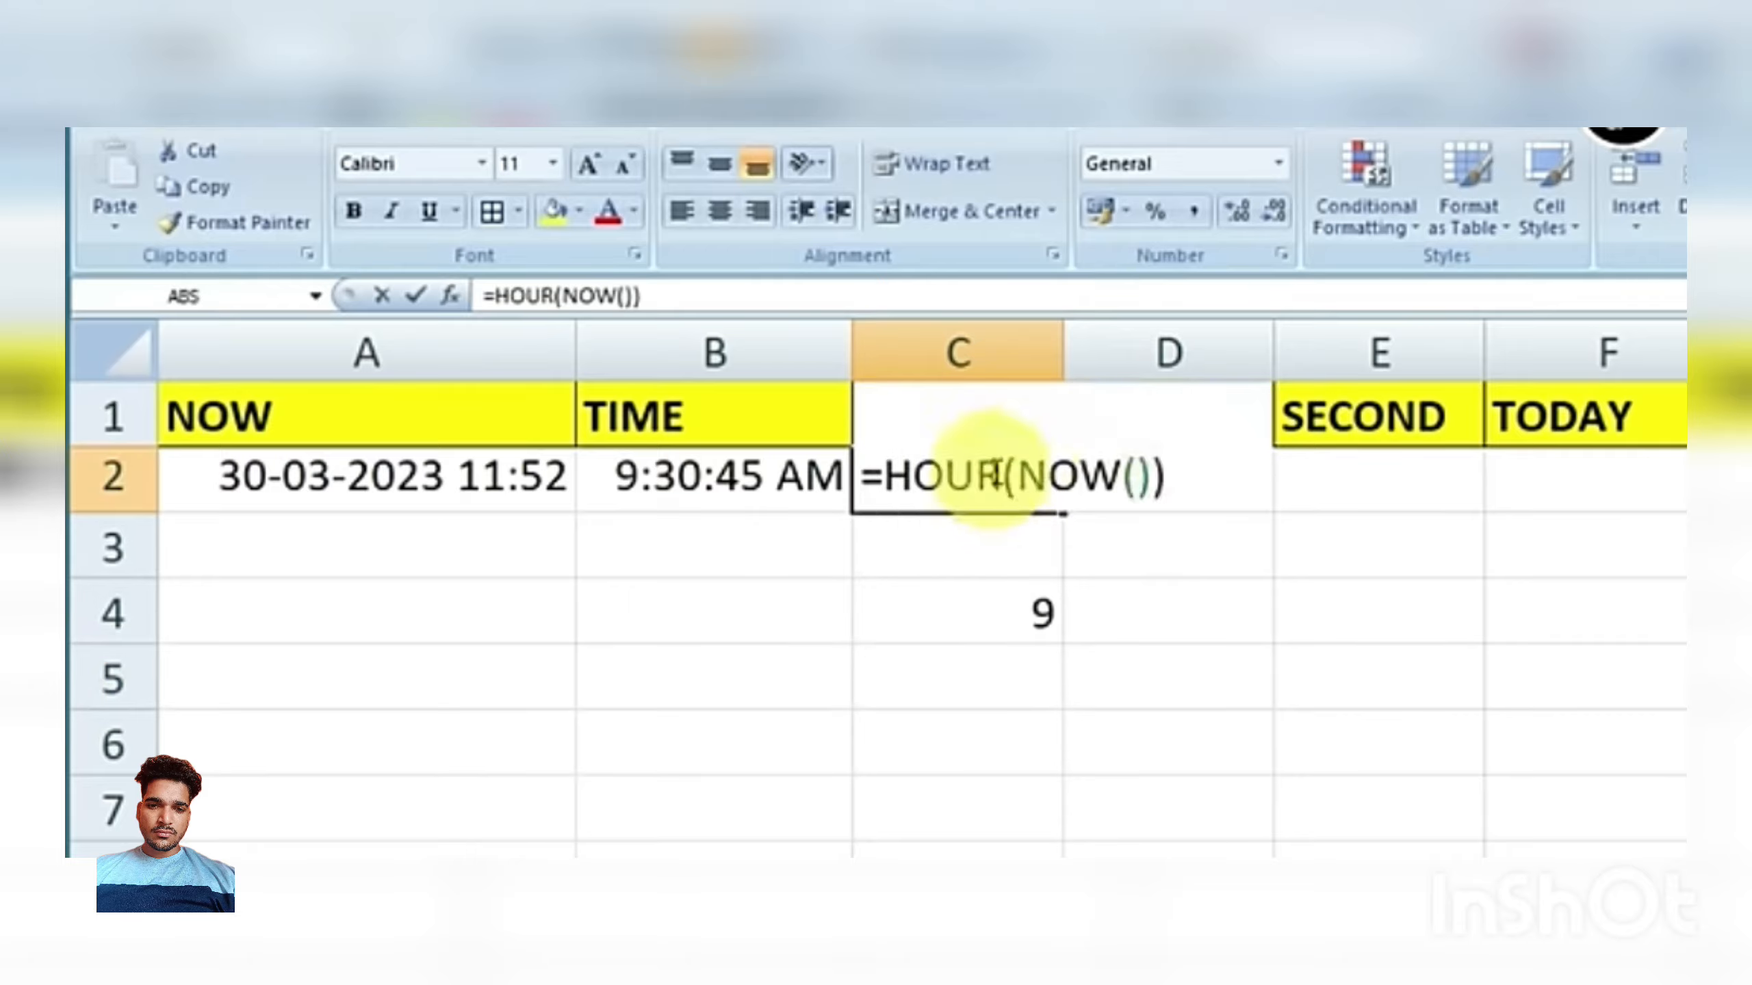
pyautogui.click(1163, 479)
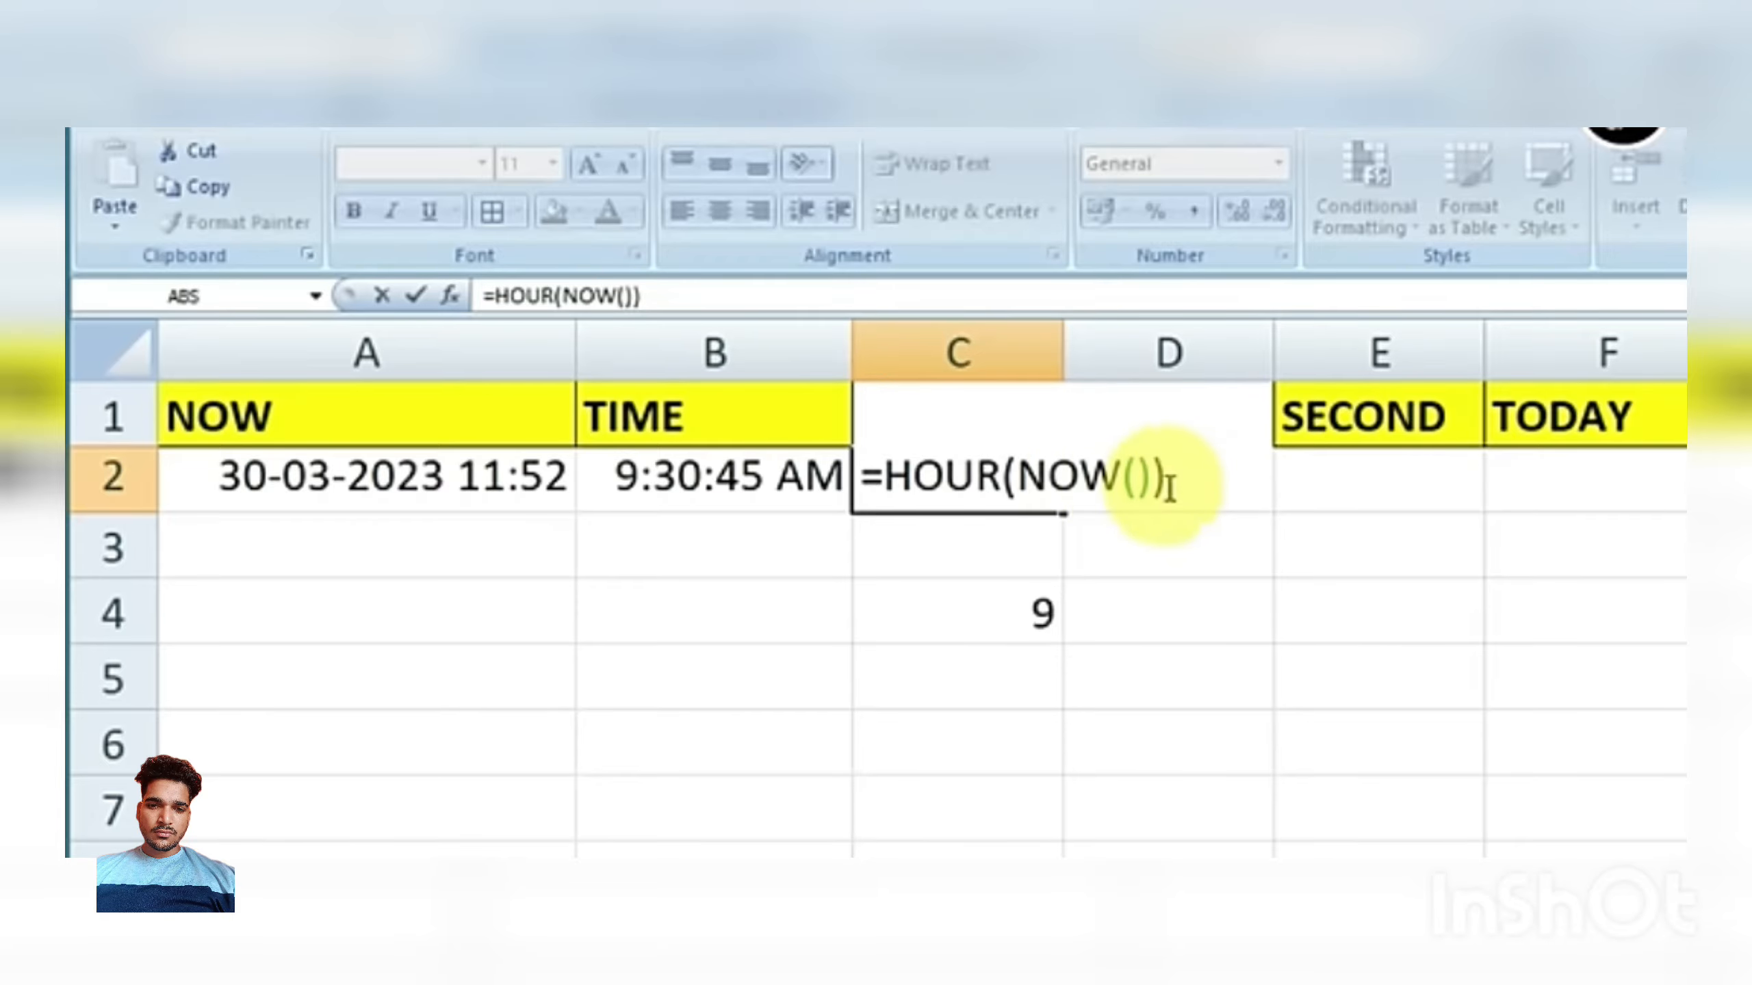
pyautogui.press('Return')
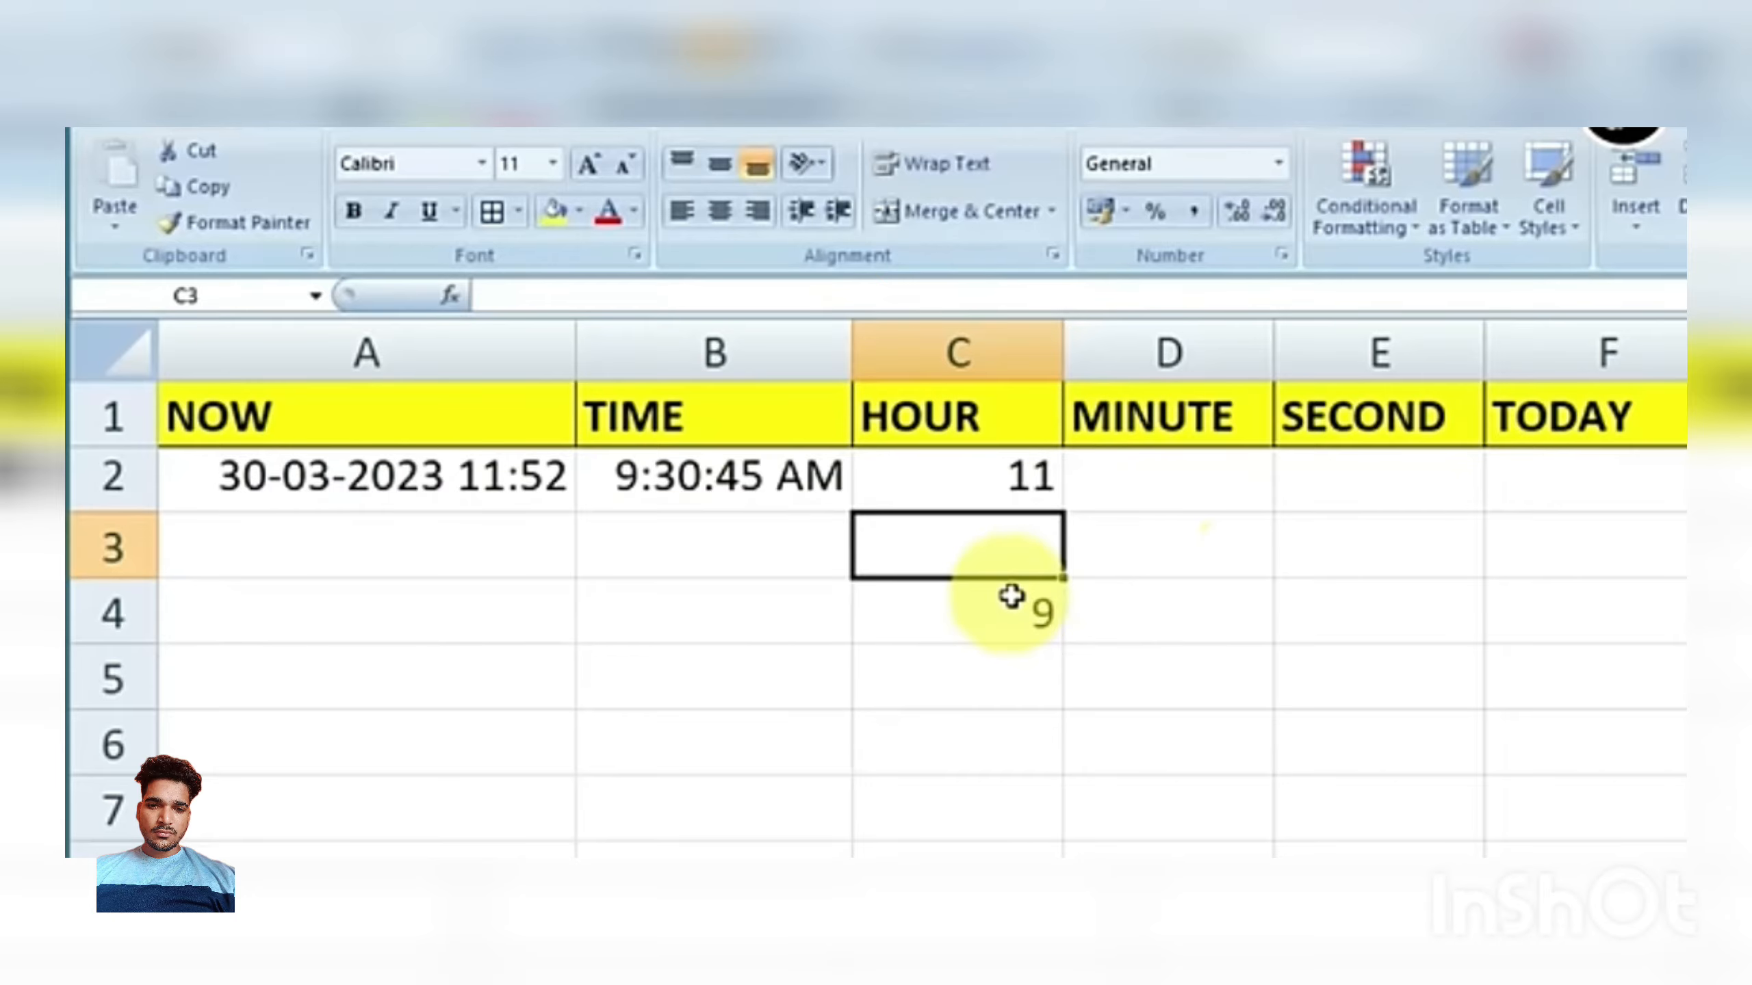
# Enter =MINUTE(NOW()) in cell D2 under the MINUTE heading to extract the current minute.
pyautogui.click(1179, 480)
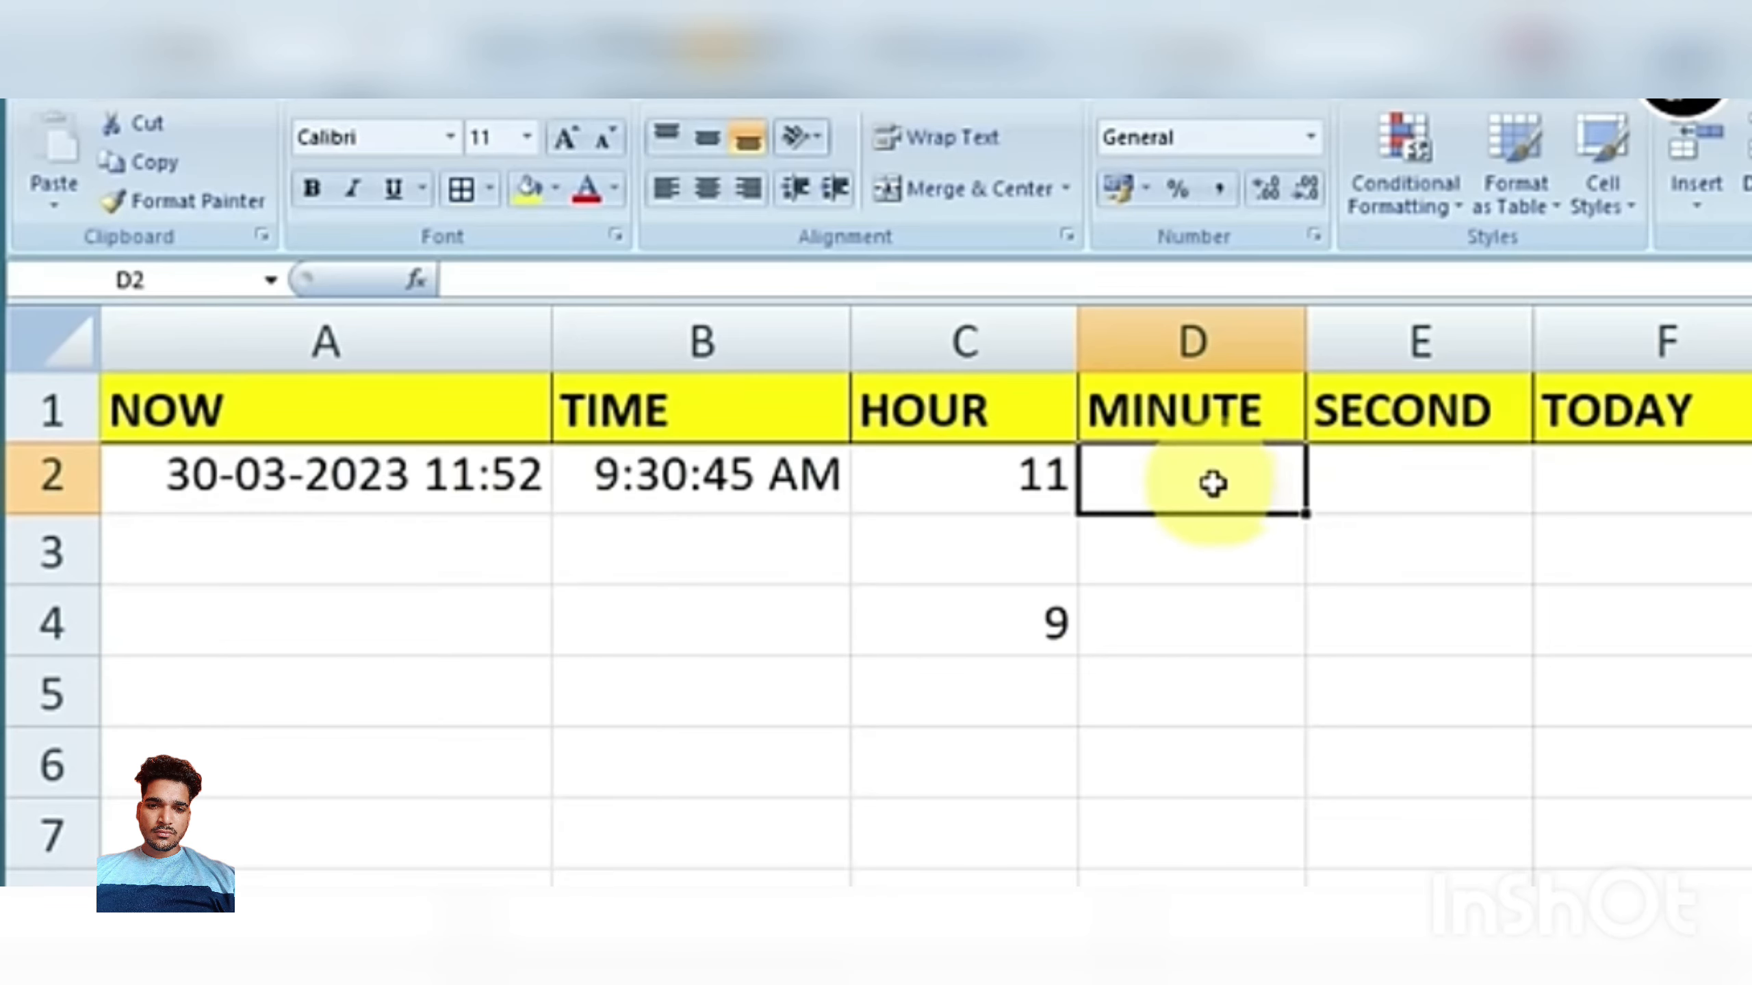
pyautogui.write('=')
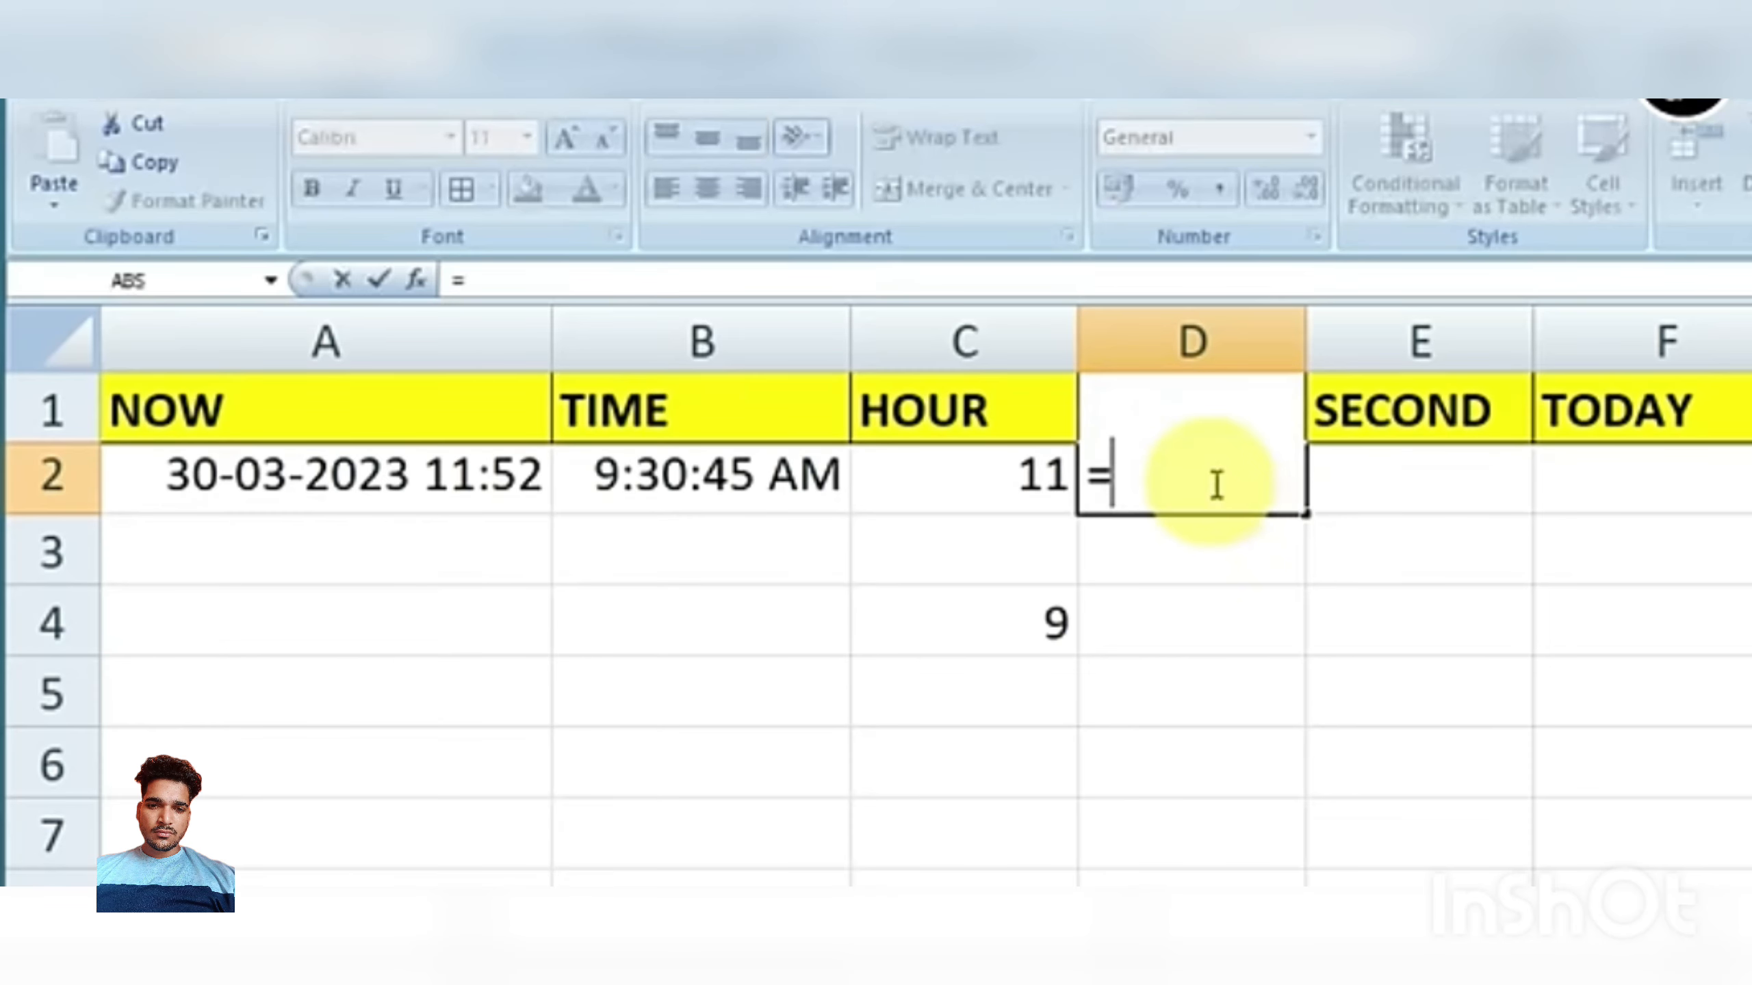
pyautogui.write('MIN')
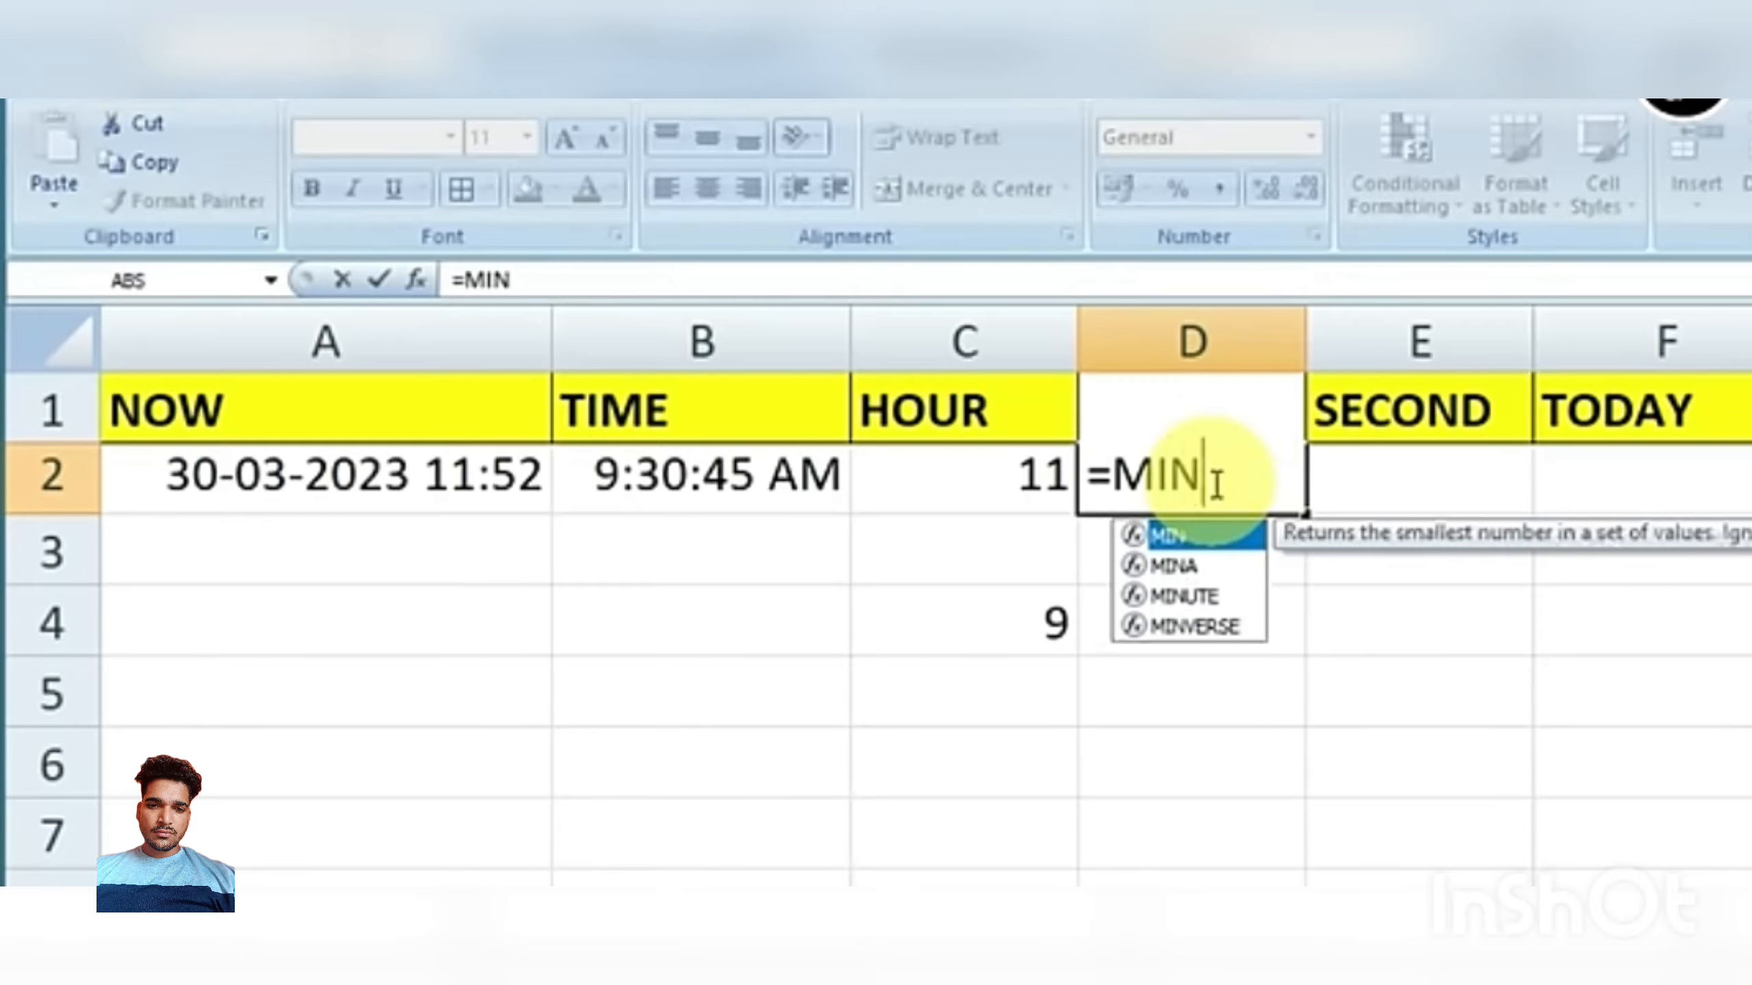
pyautogui.write('UTE(')
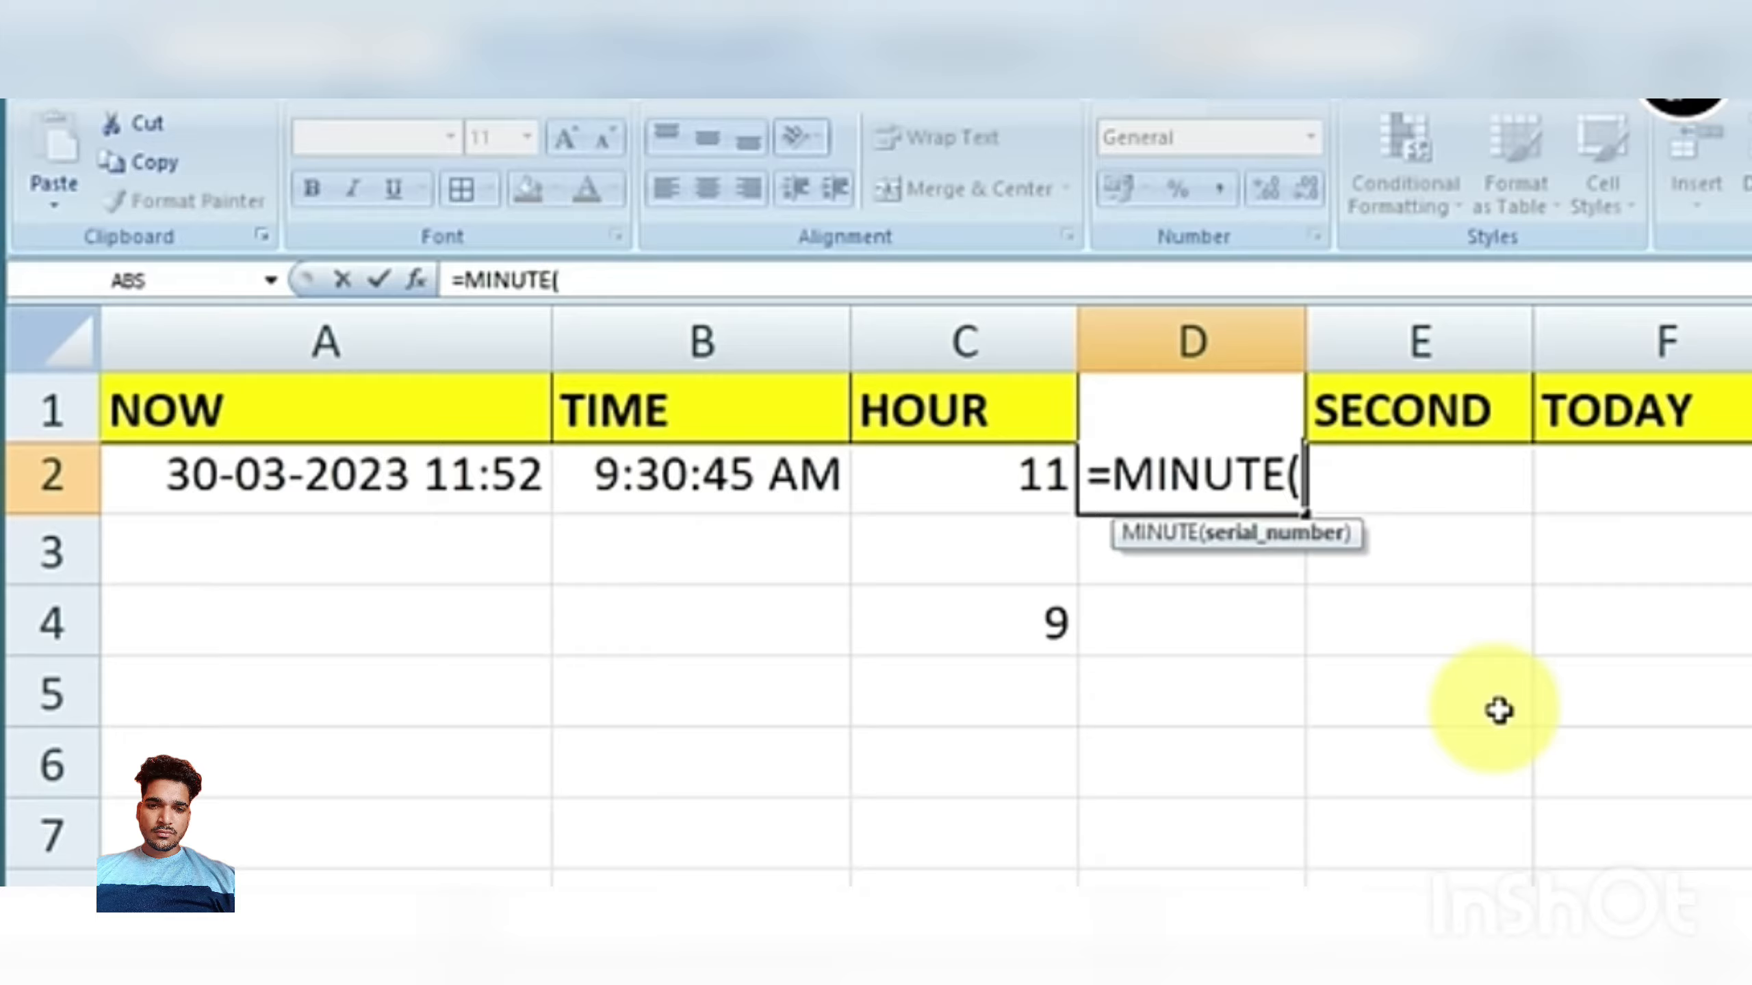
pyautogui.write('NOW(')
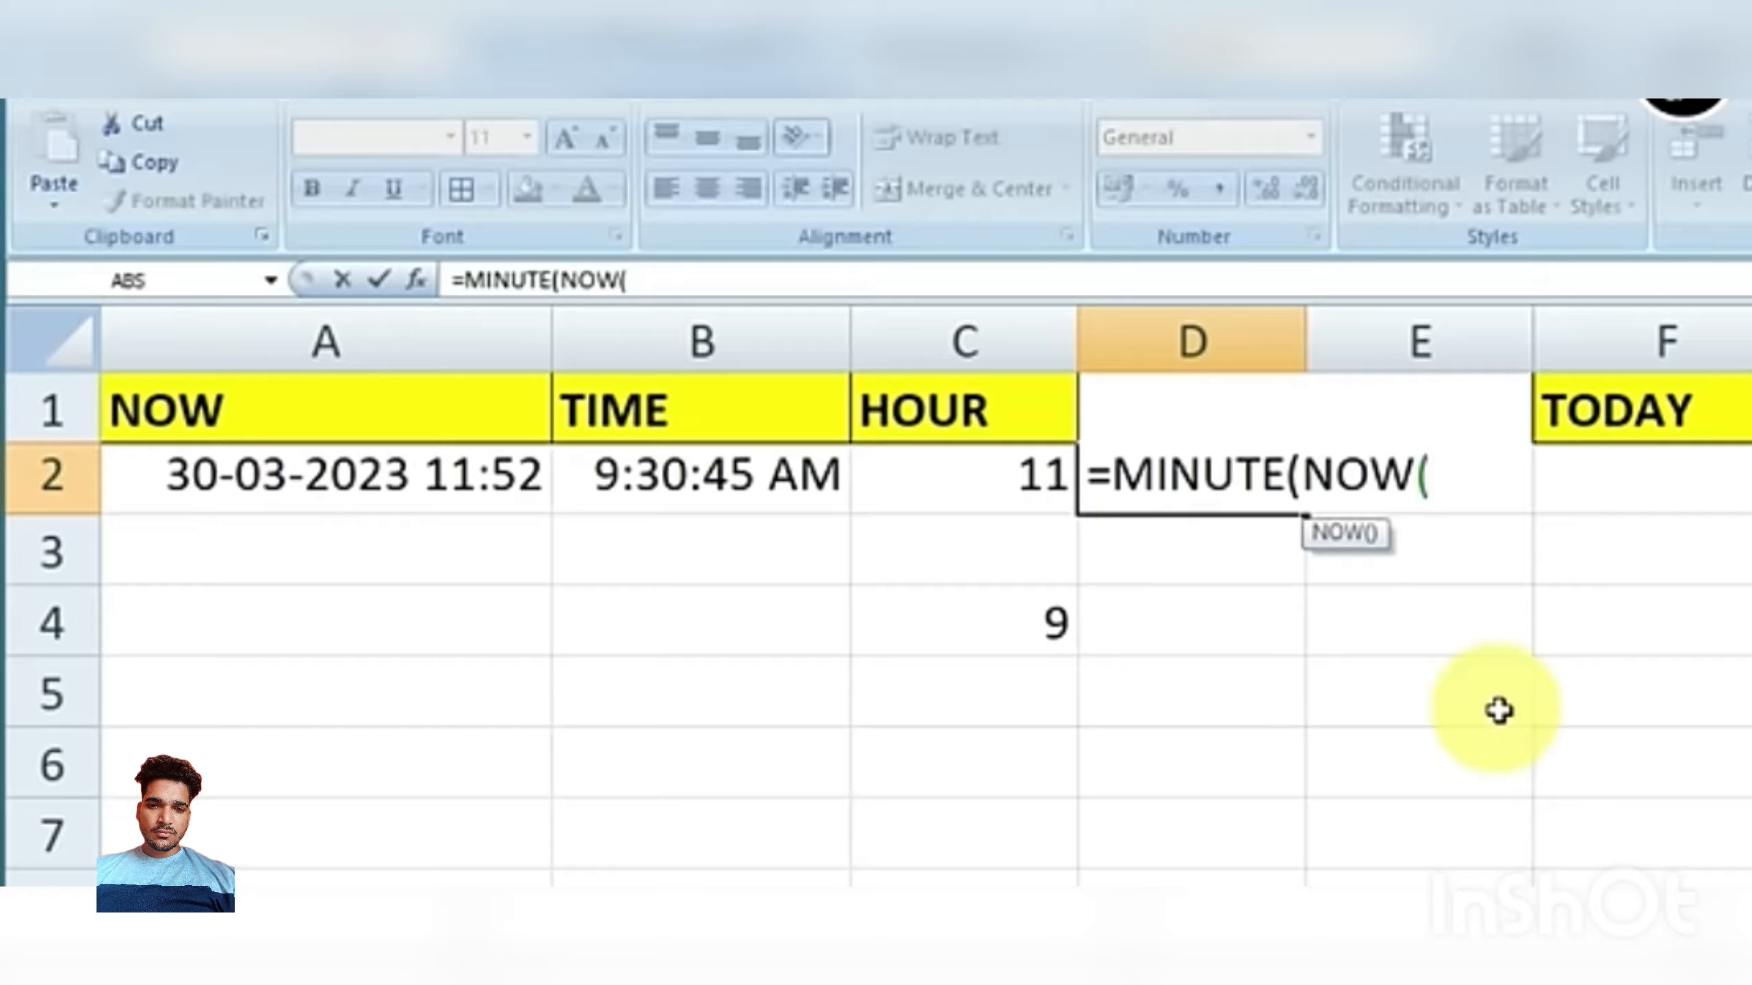
pyautogui.write('))')
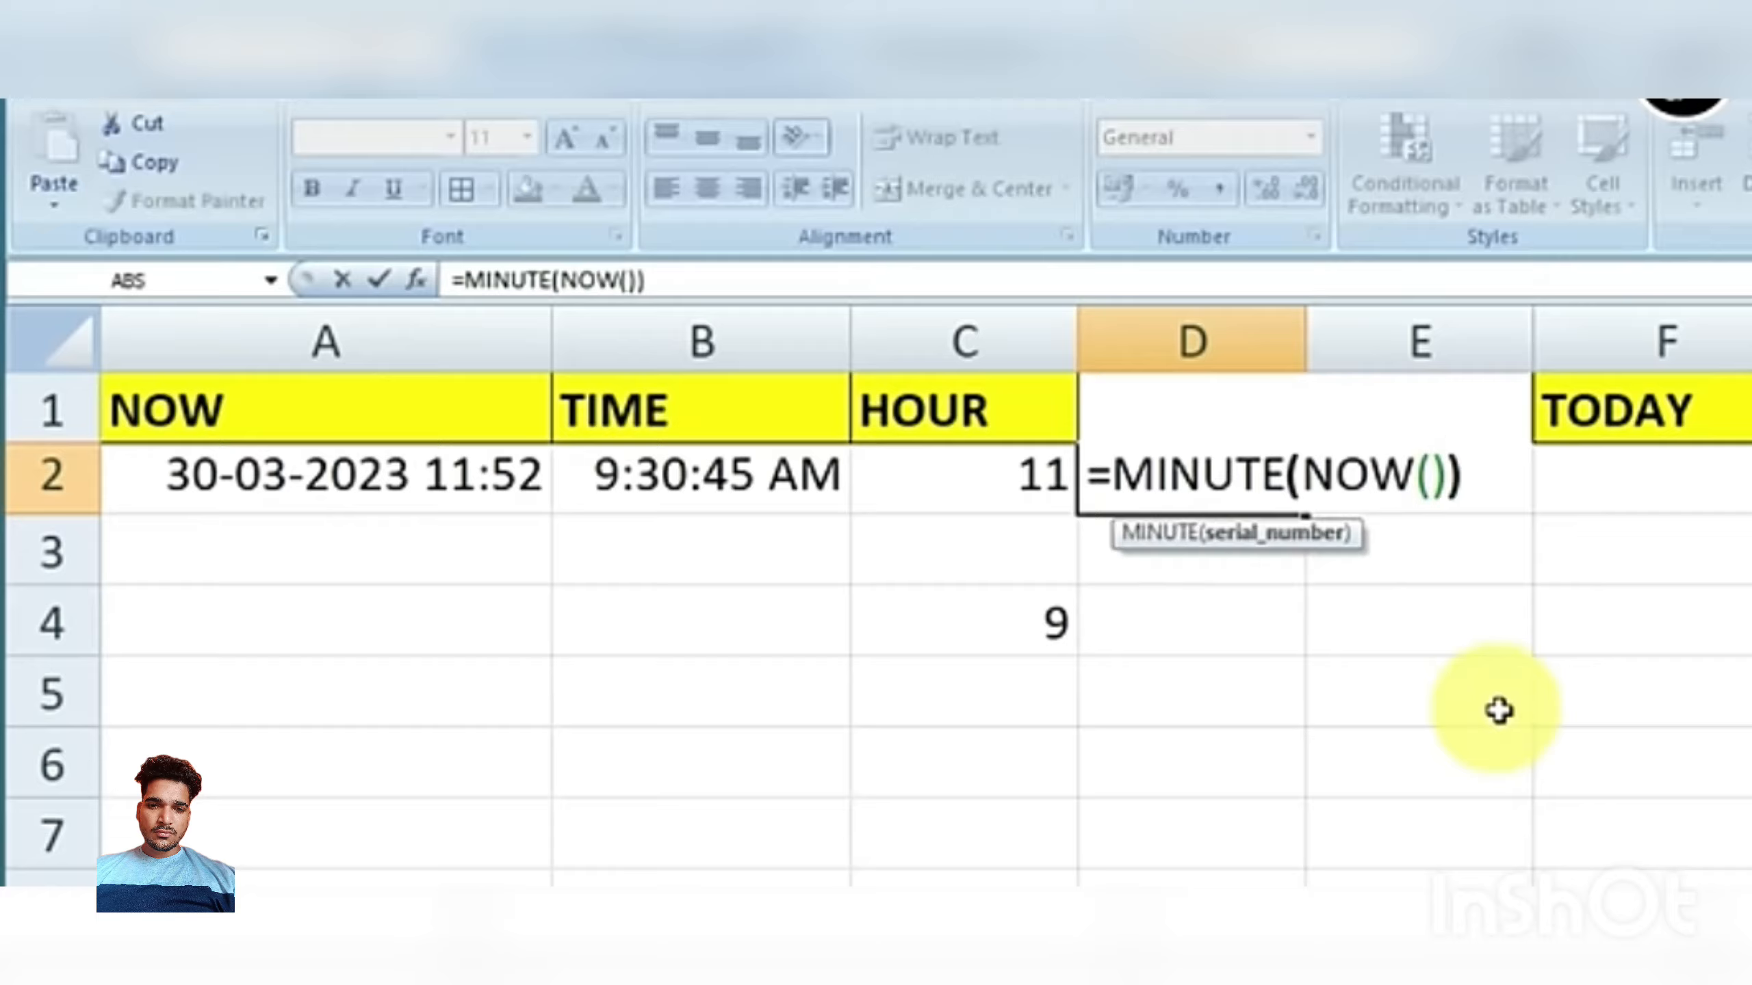
pyautogui.press('Return')
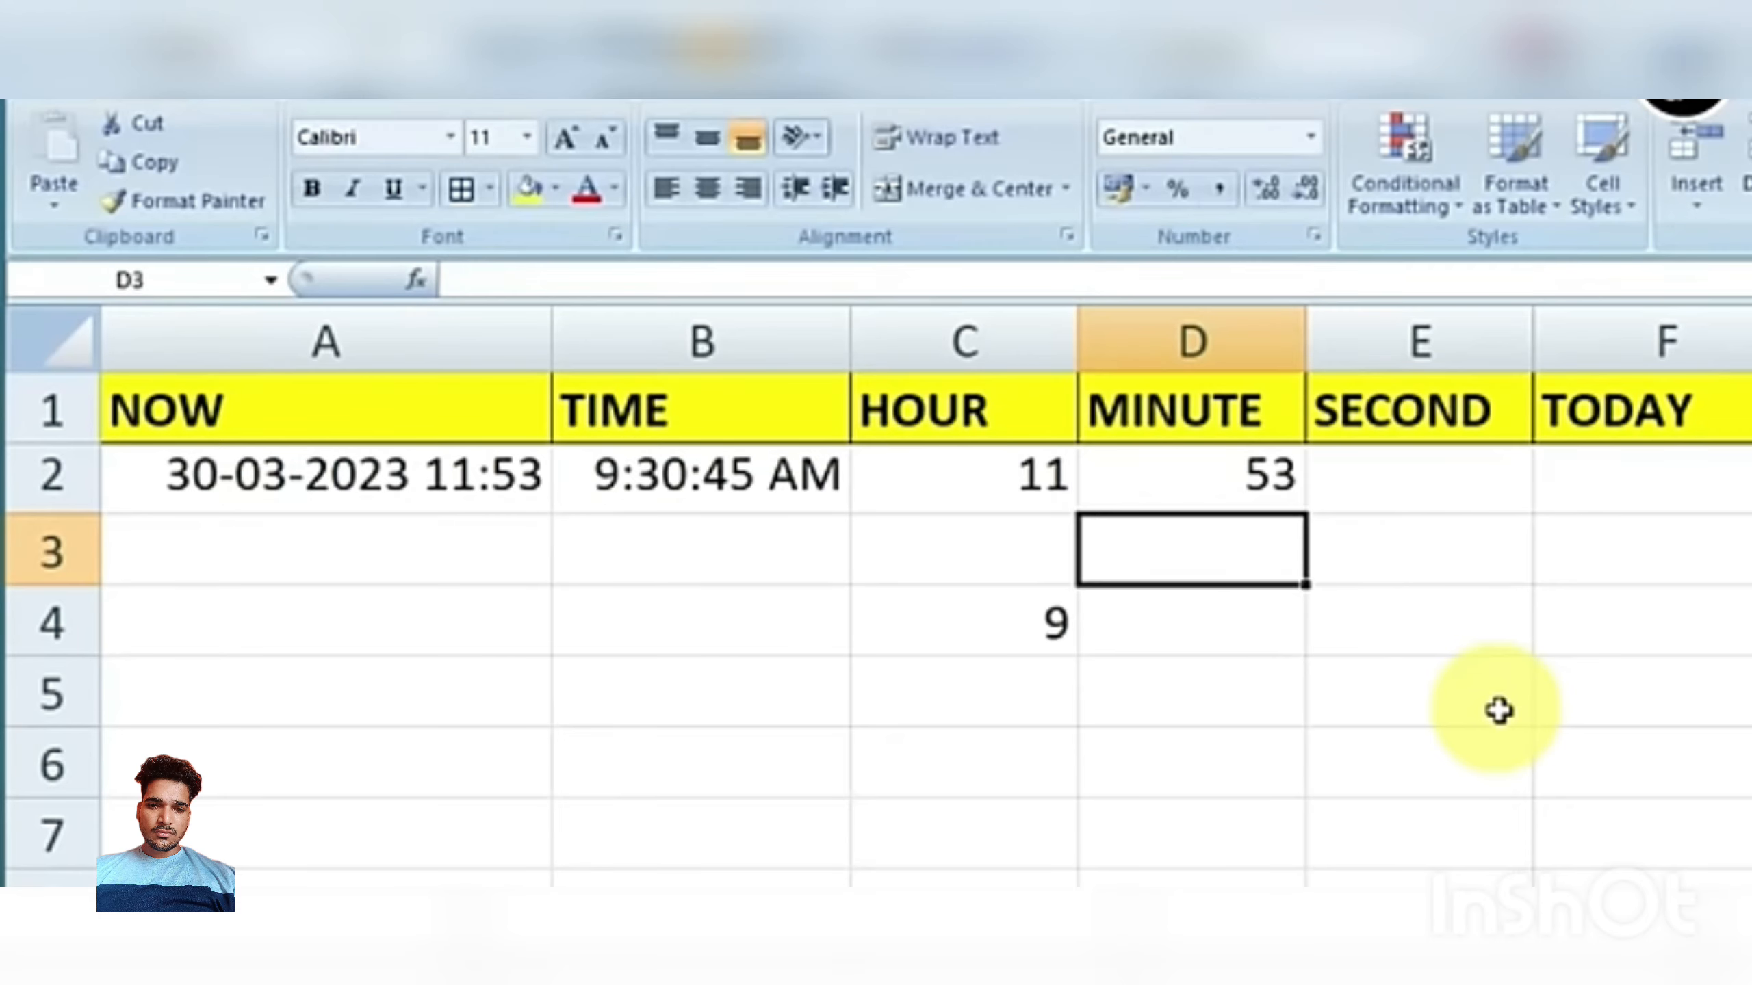
pyautogui.click(1246, 502)
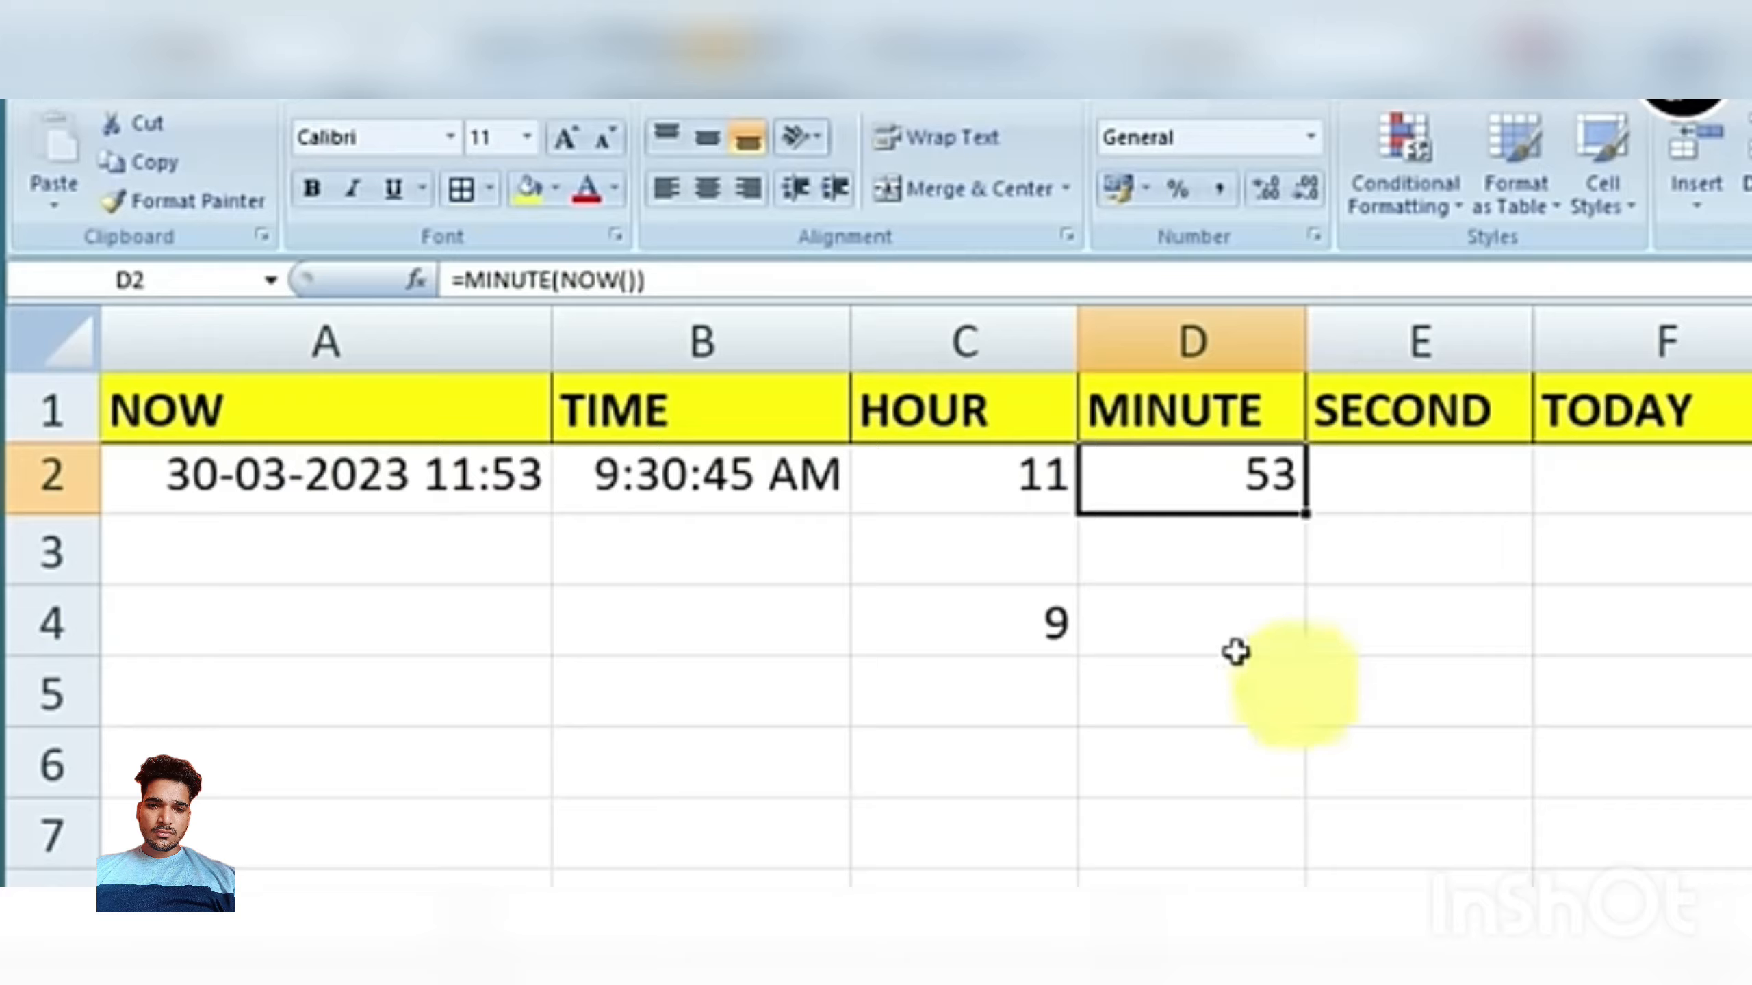
# Enter =MINUTE(B2) in cell D4 to extract the minute from the time in cell B2.
pyautogui.click(1224, 625)
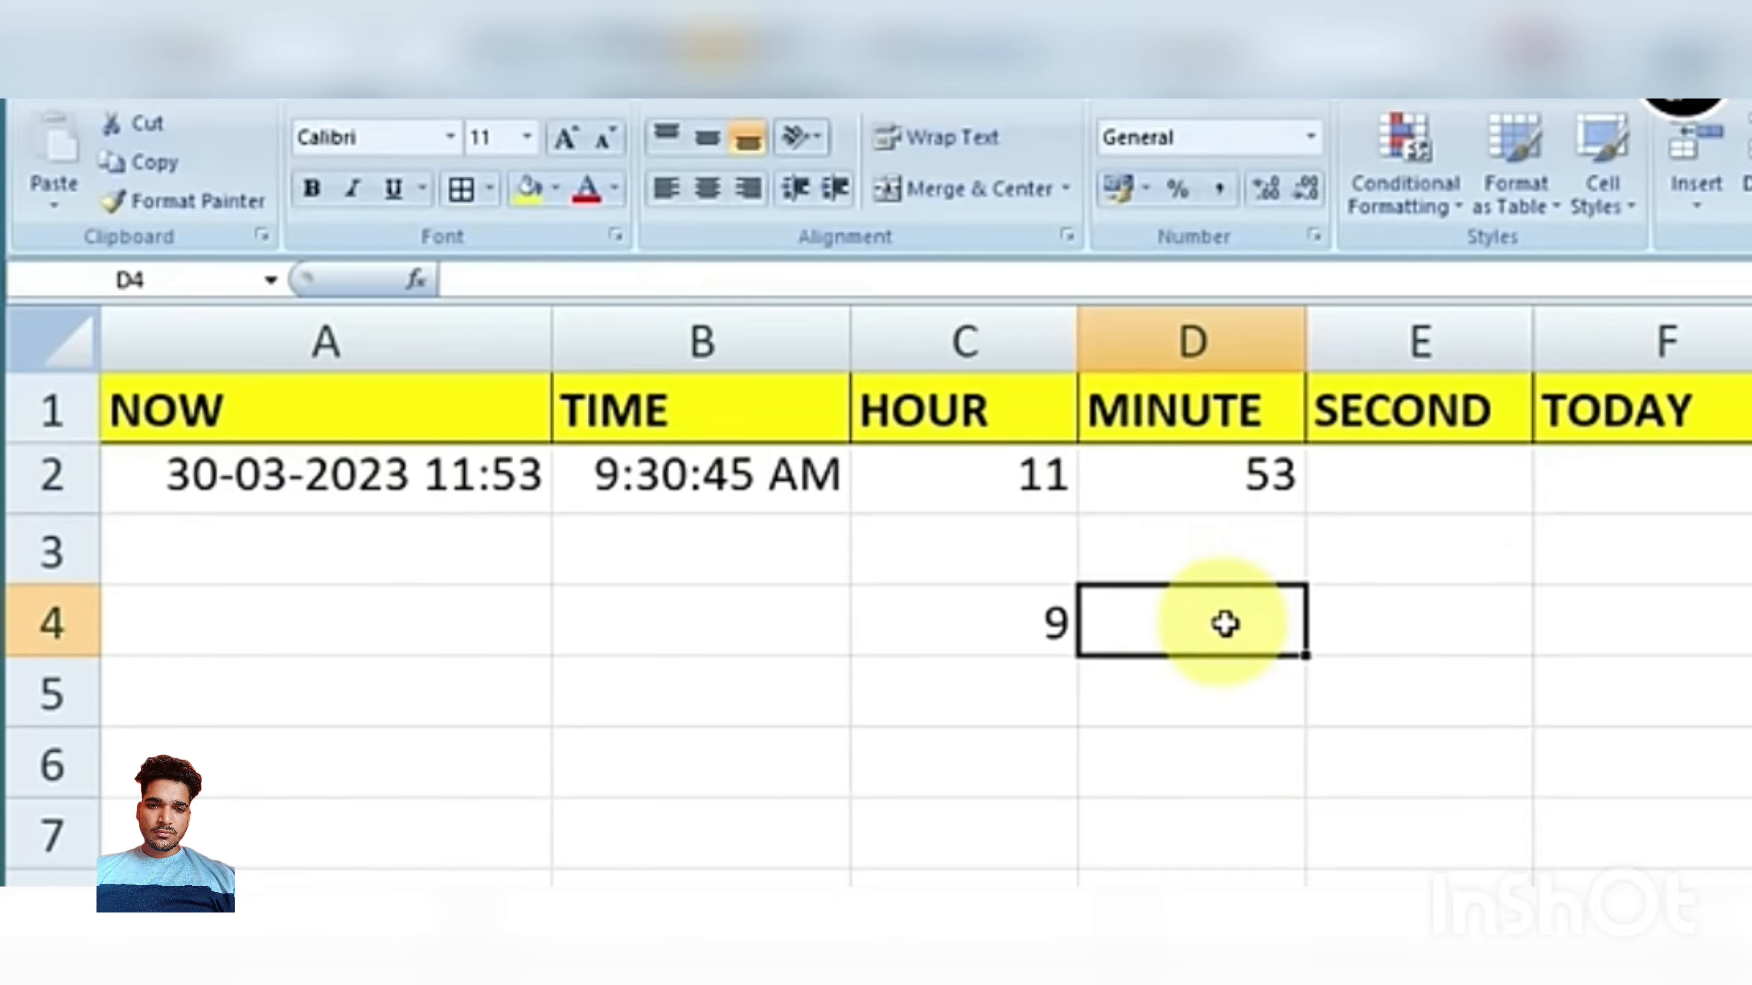
pyautogui.write('=')
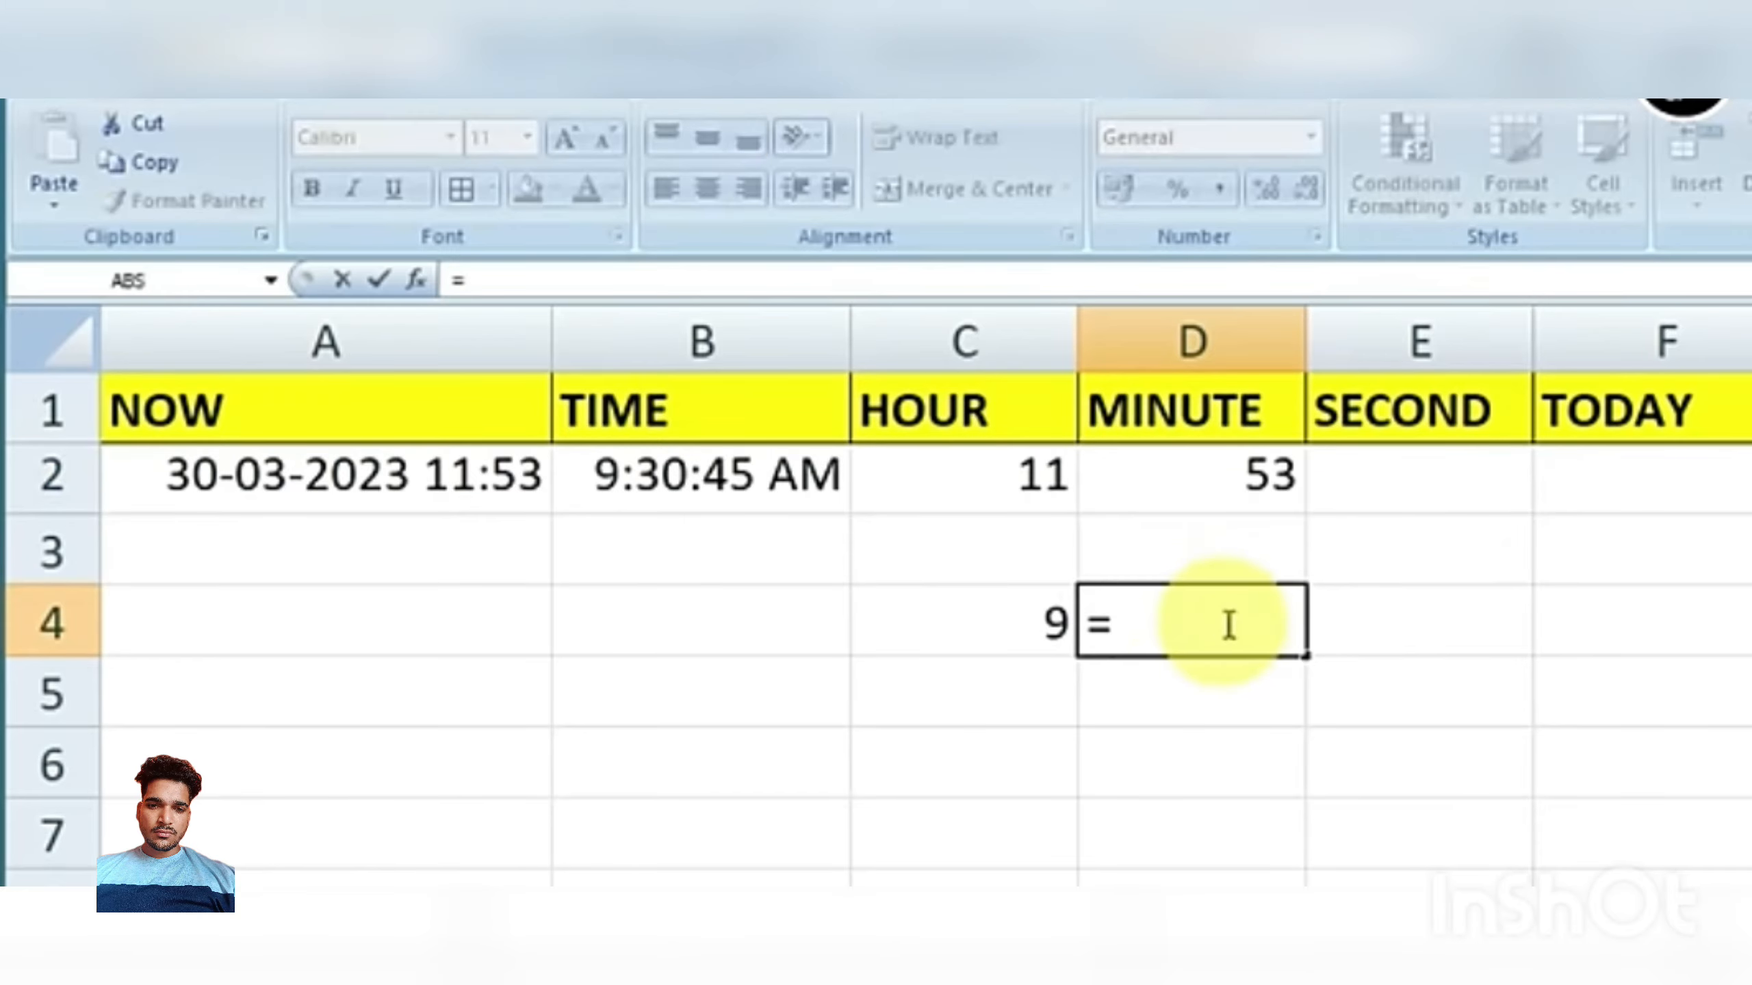
pyautogui.write('MINUTE(')
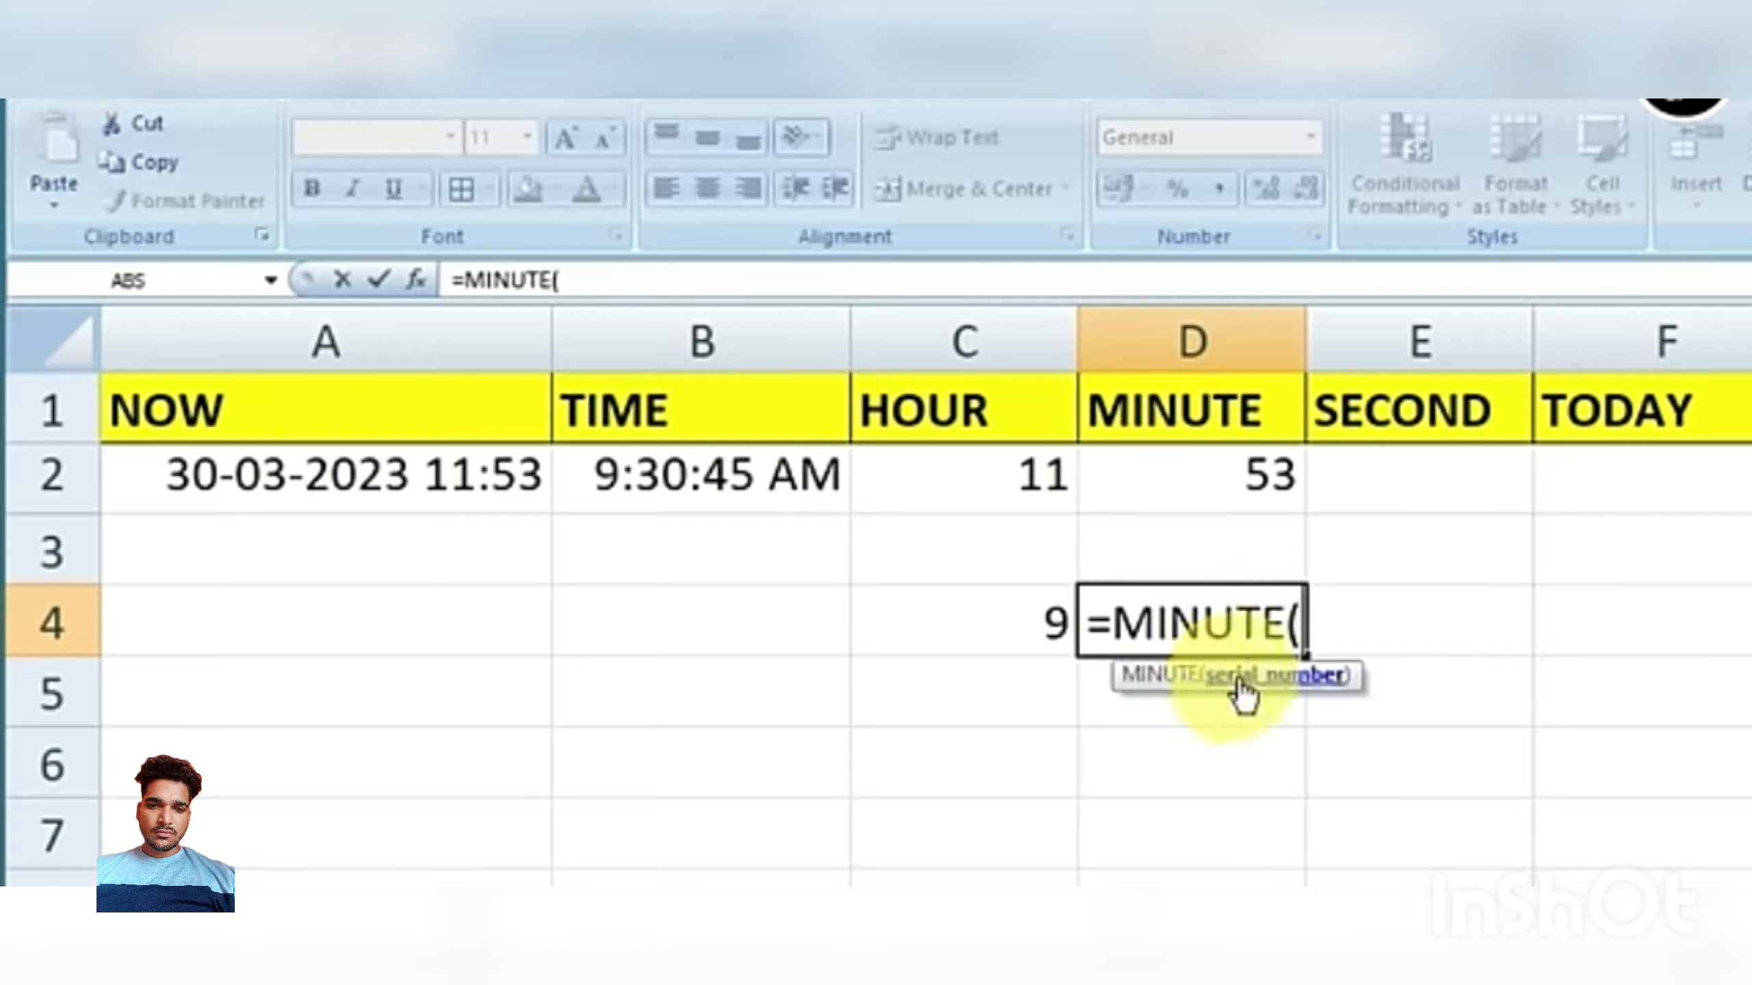
pyautogui.click(707, 481)
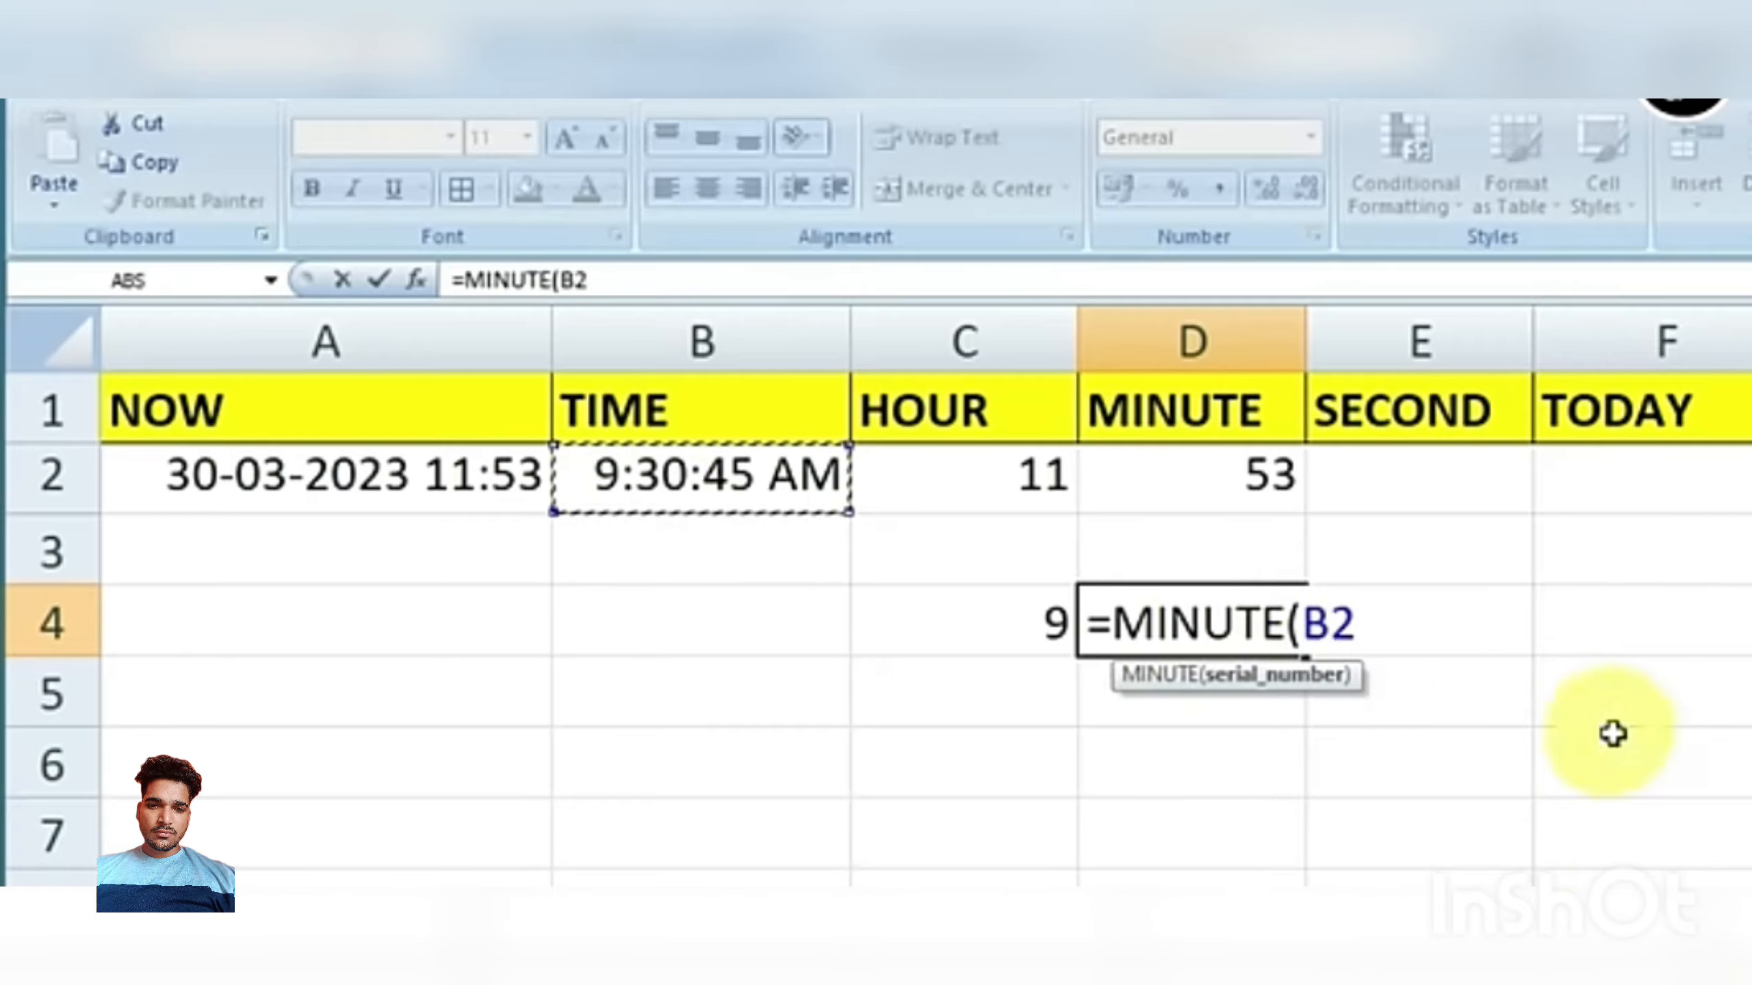
pyautogui.write(')')
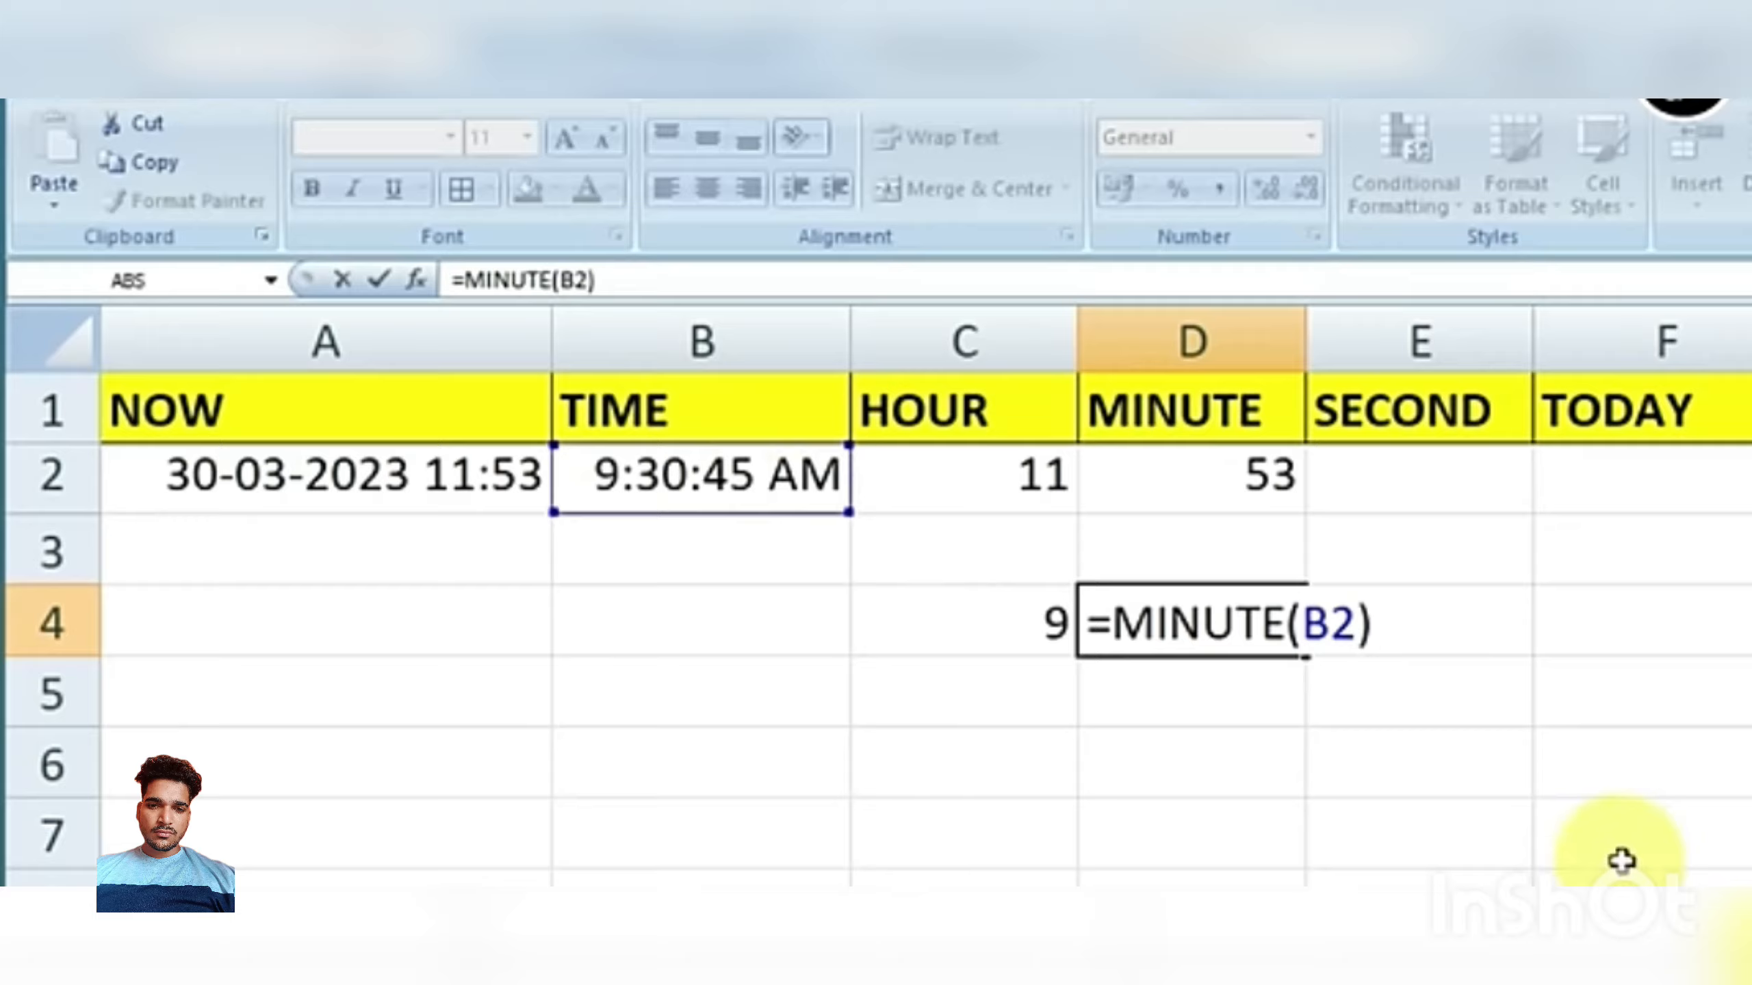
pyautogui.press('Return')
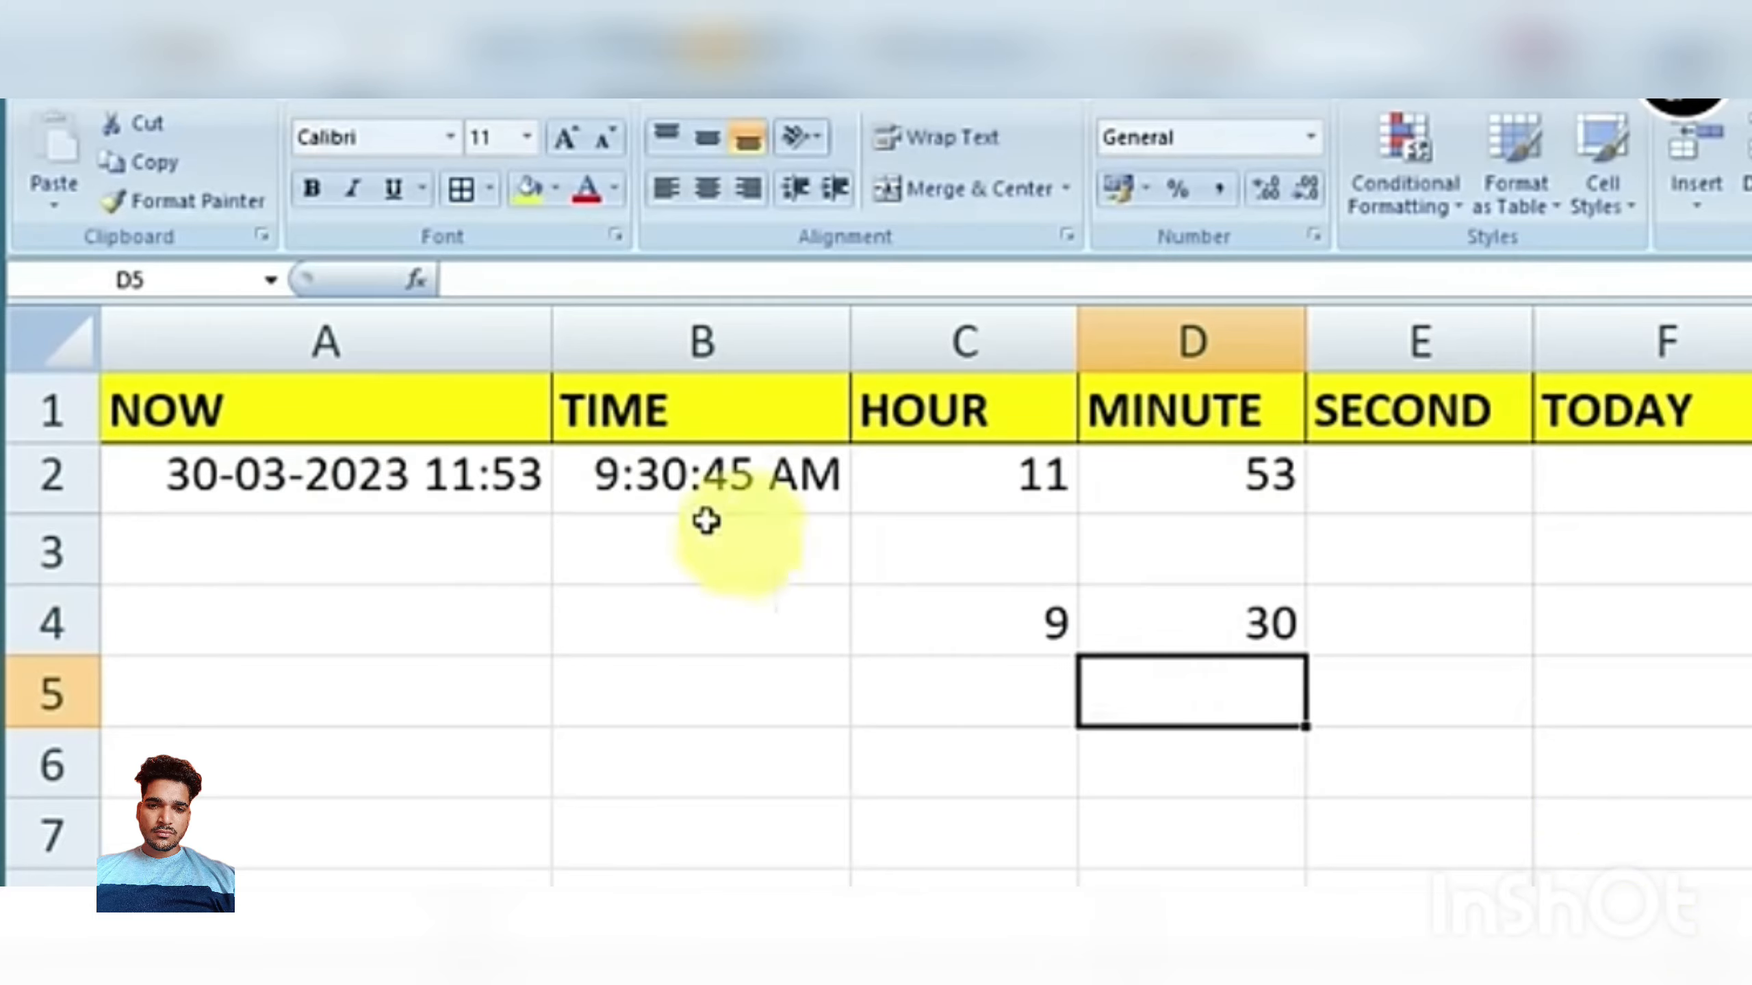
# Compare the MINUTE formula in cell D4 with the one based on NOW in cell D2.
pyautogui.click(1197, 622)
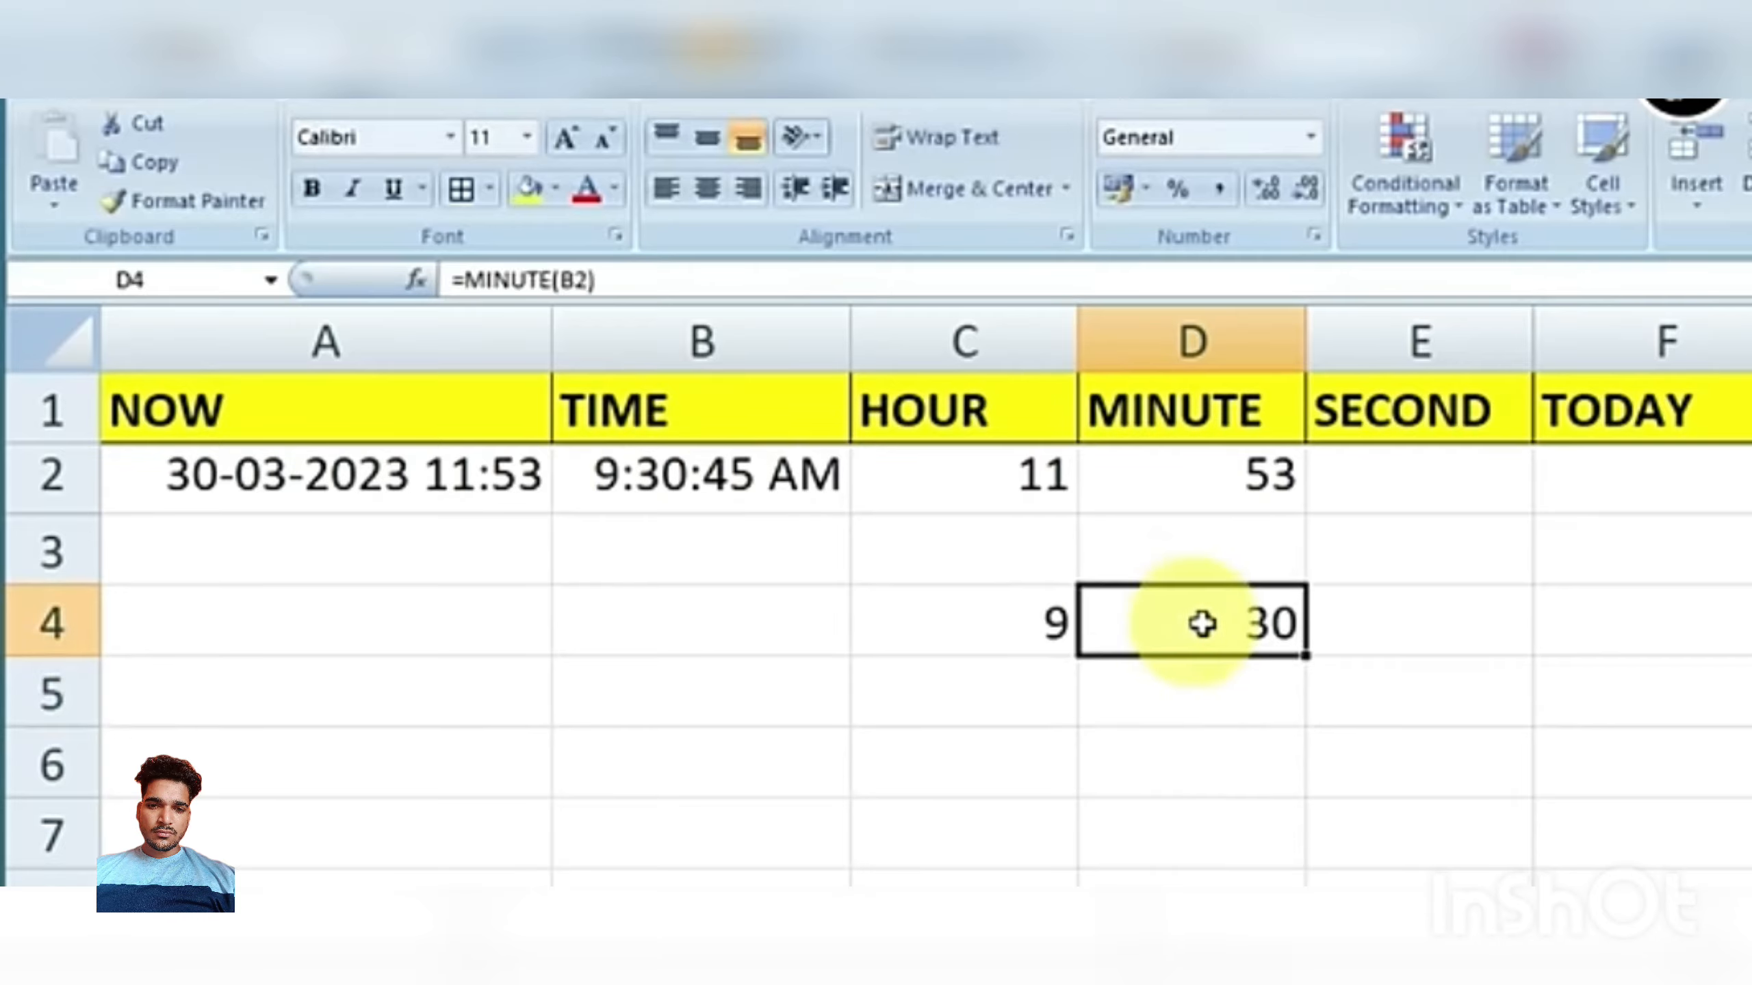
pyautogui.click(1367, 632)
pyautogui.click(1275, 620)
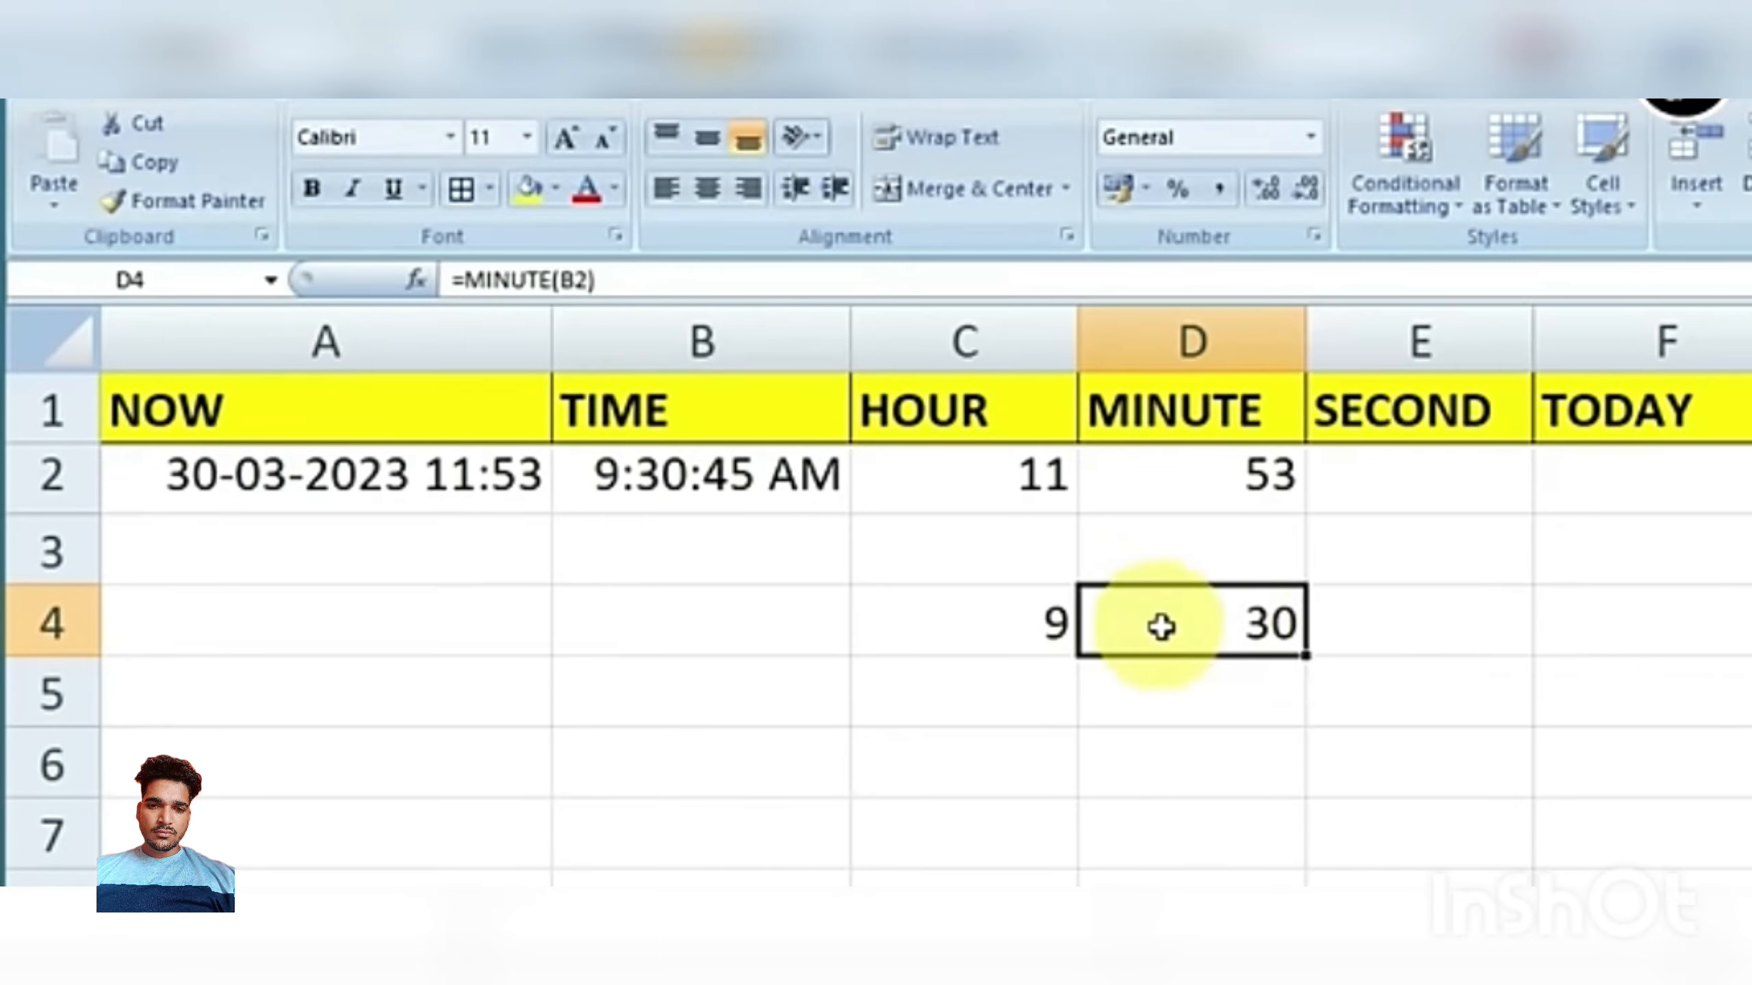
pyautogui.click(1187, 485)
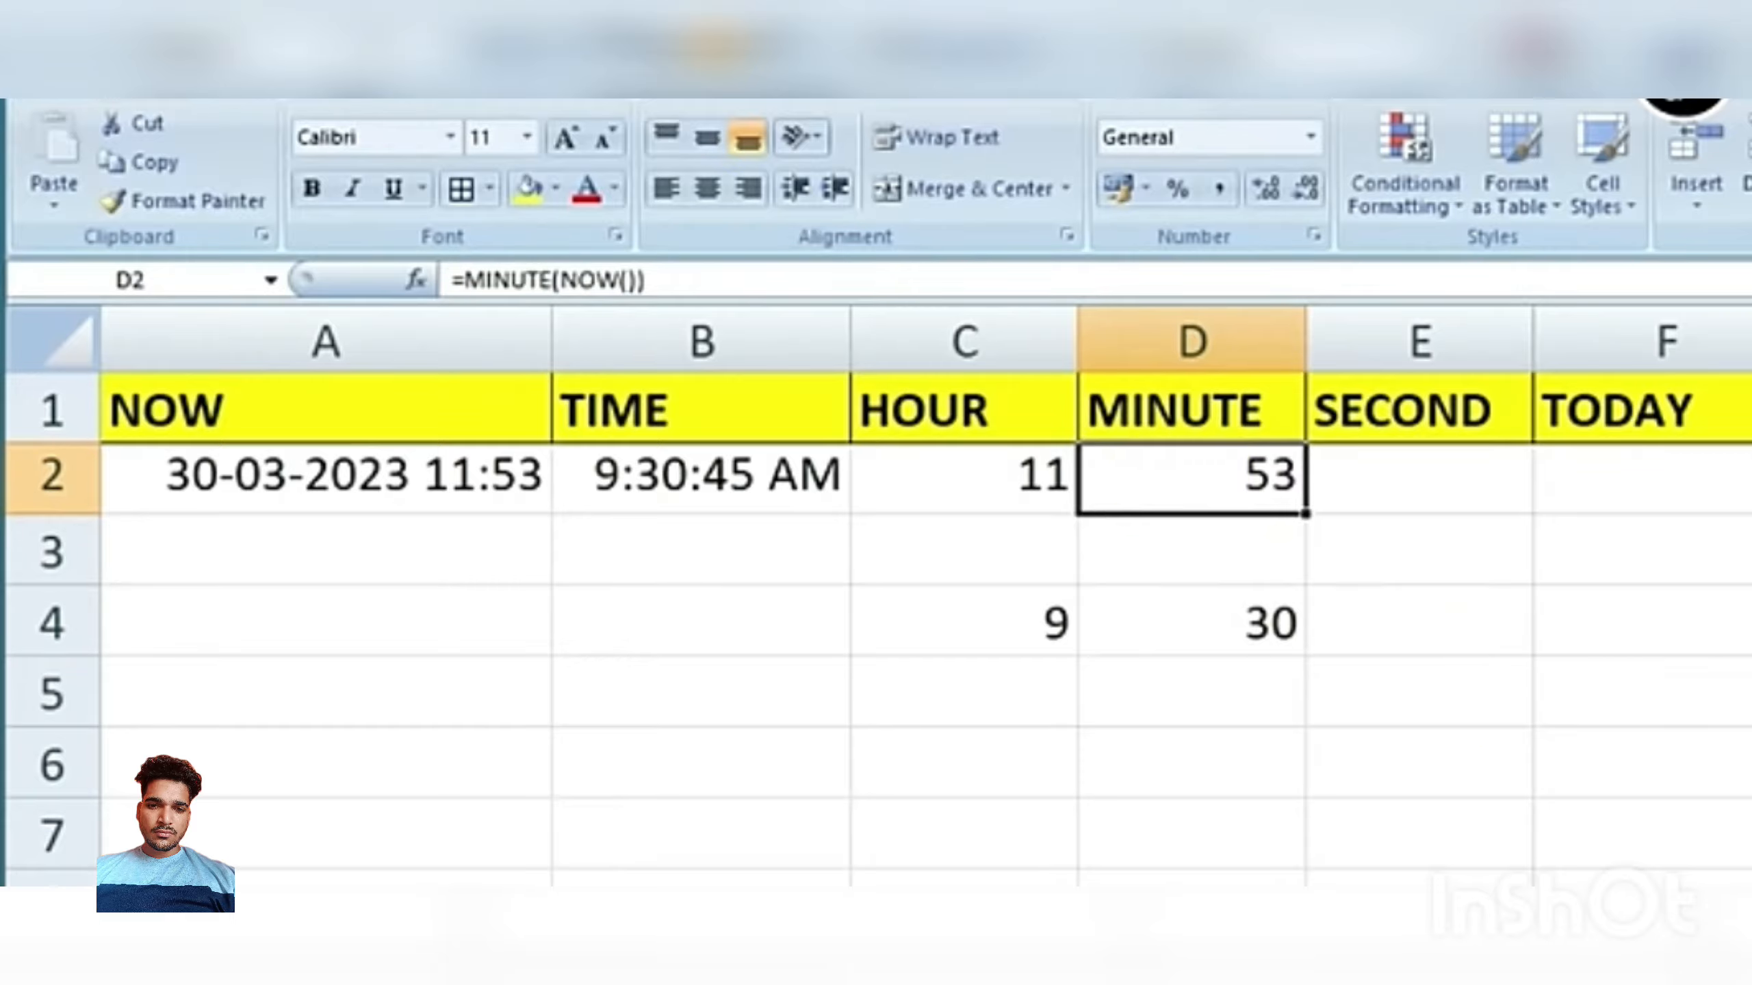
# Enter =SECOND(NOW()) in cell E2 under the SECOND heading to extract the current second.
pyautogui.click(1409, 482)
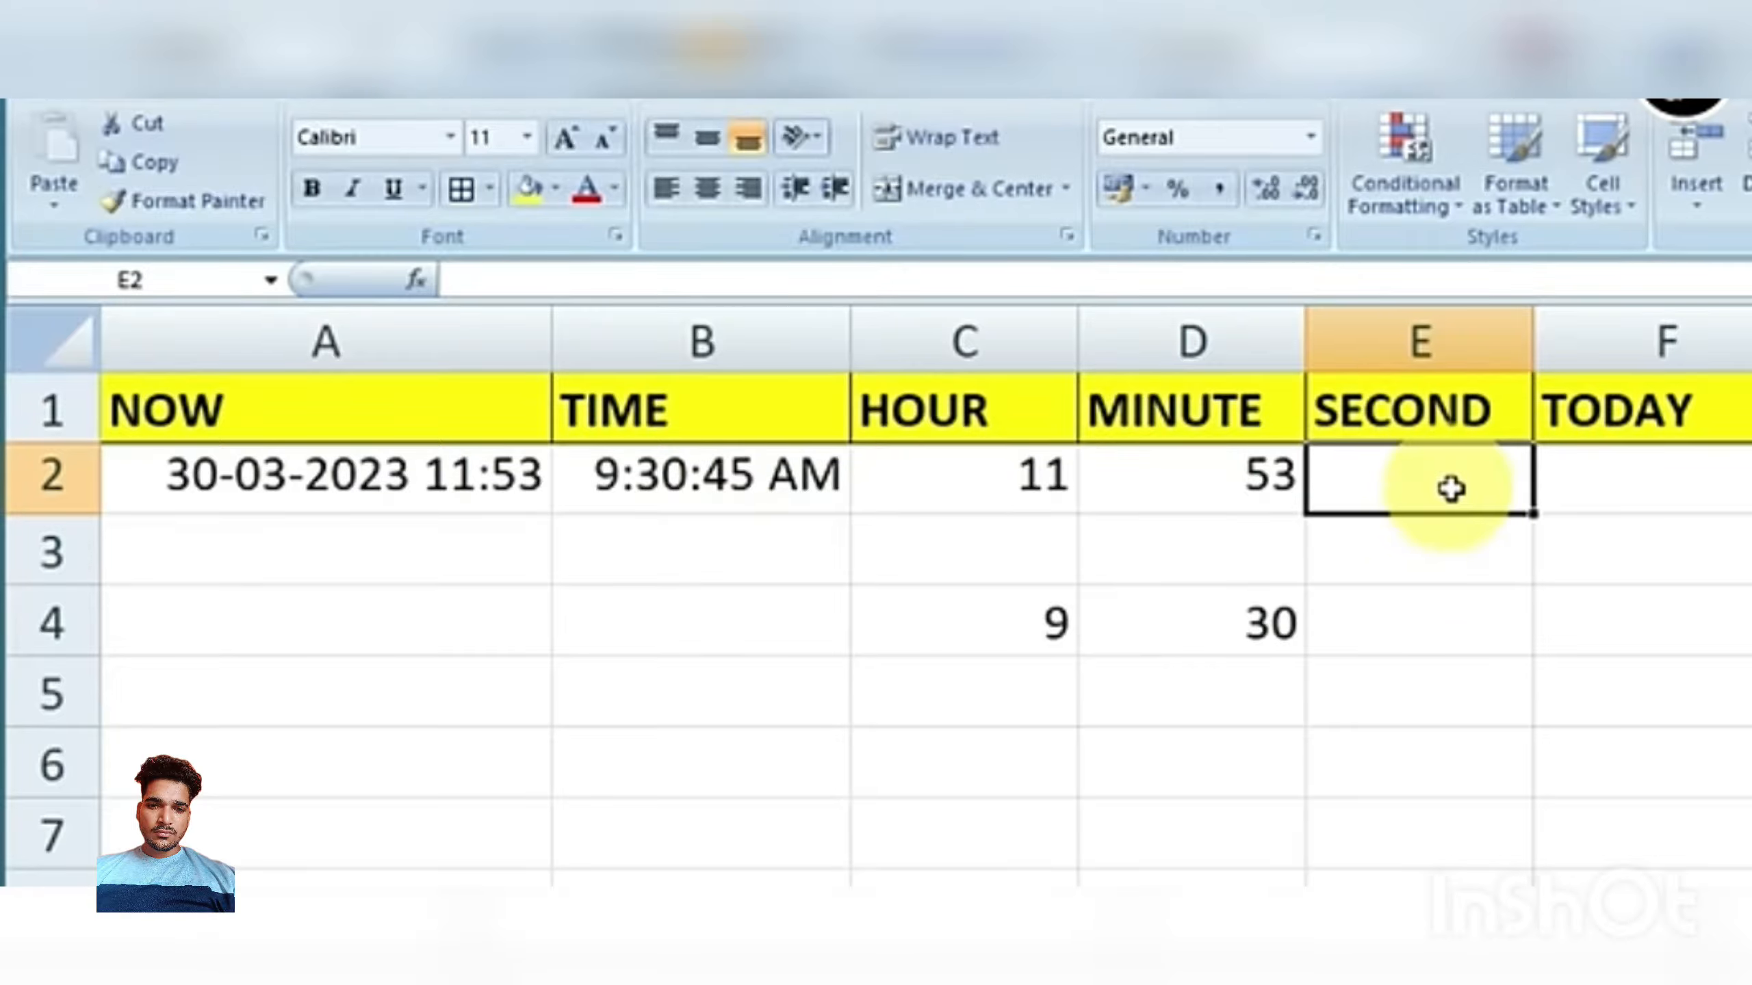
pyautogui.write('=S')
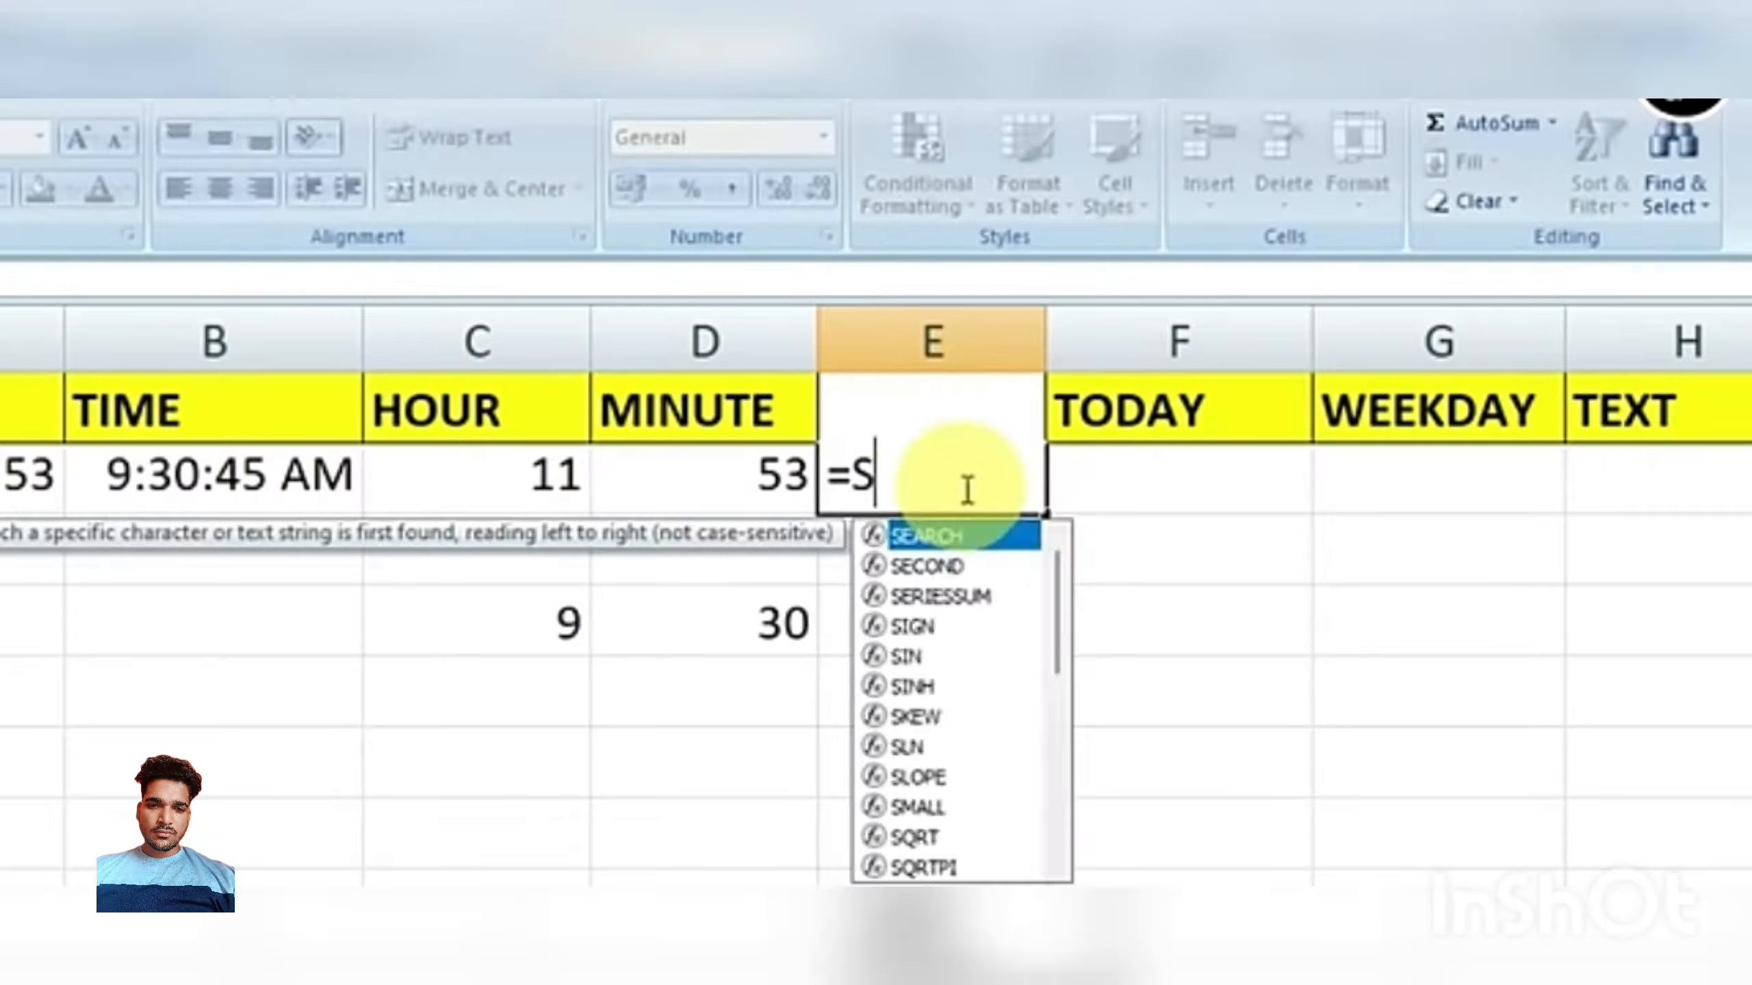
pyautogui.write('EX')
pyautogui.press('BackSpace')
pyautogui.write('C')
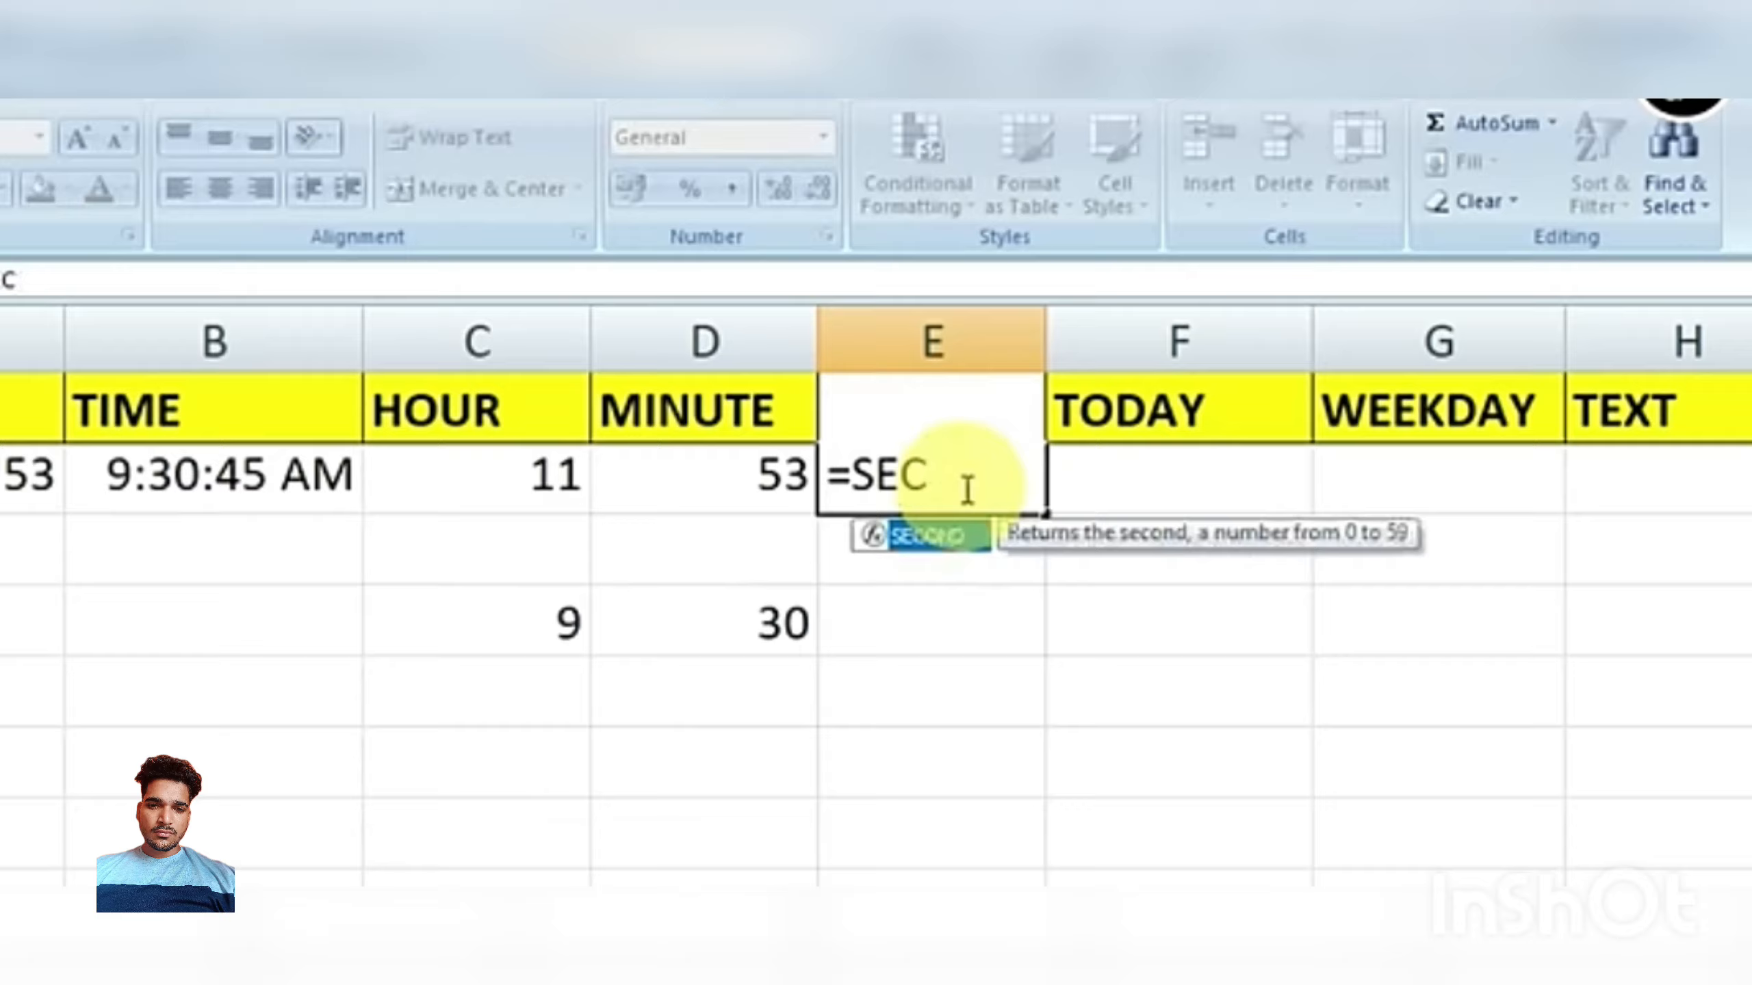
pyautogui.press('Tab')
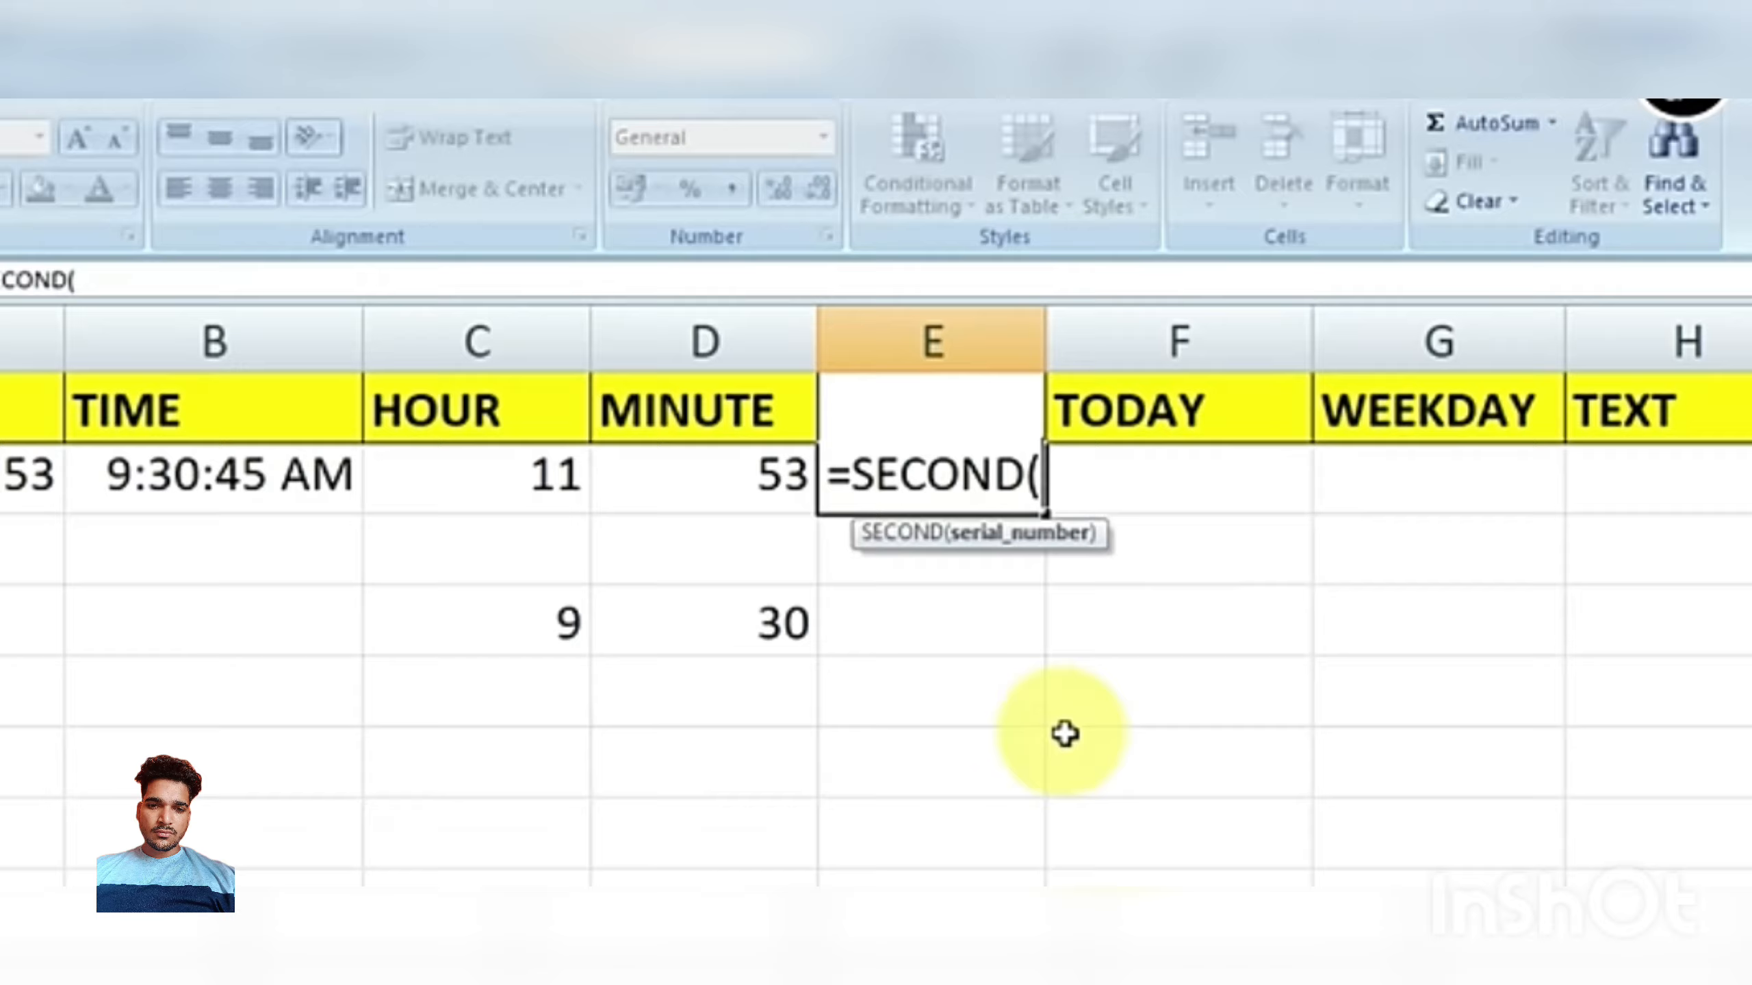
pyautogui.write('NOW')
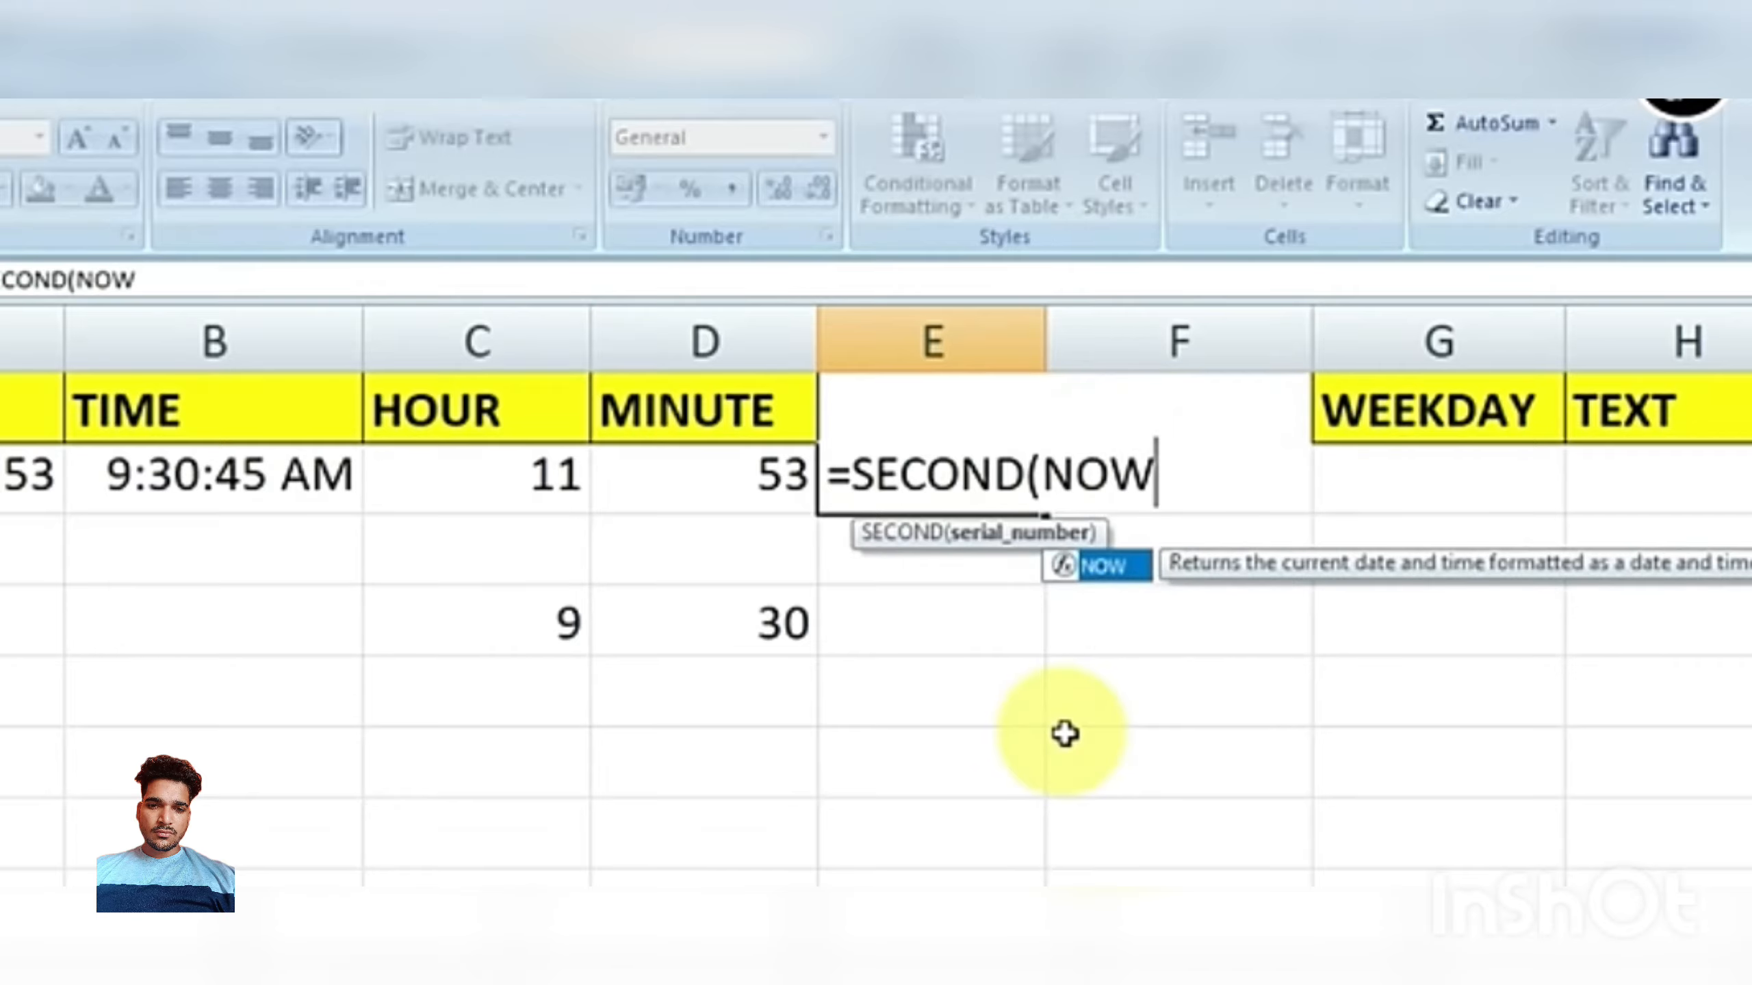
pyautogui.write('(')
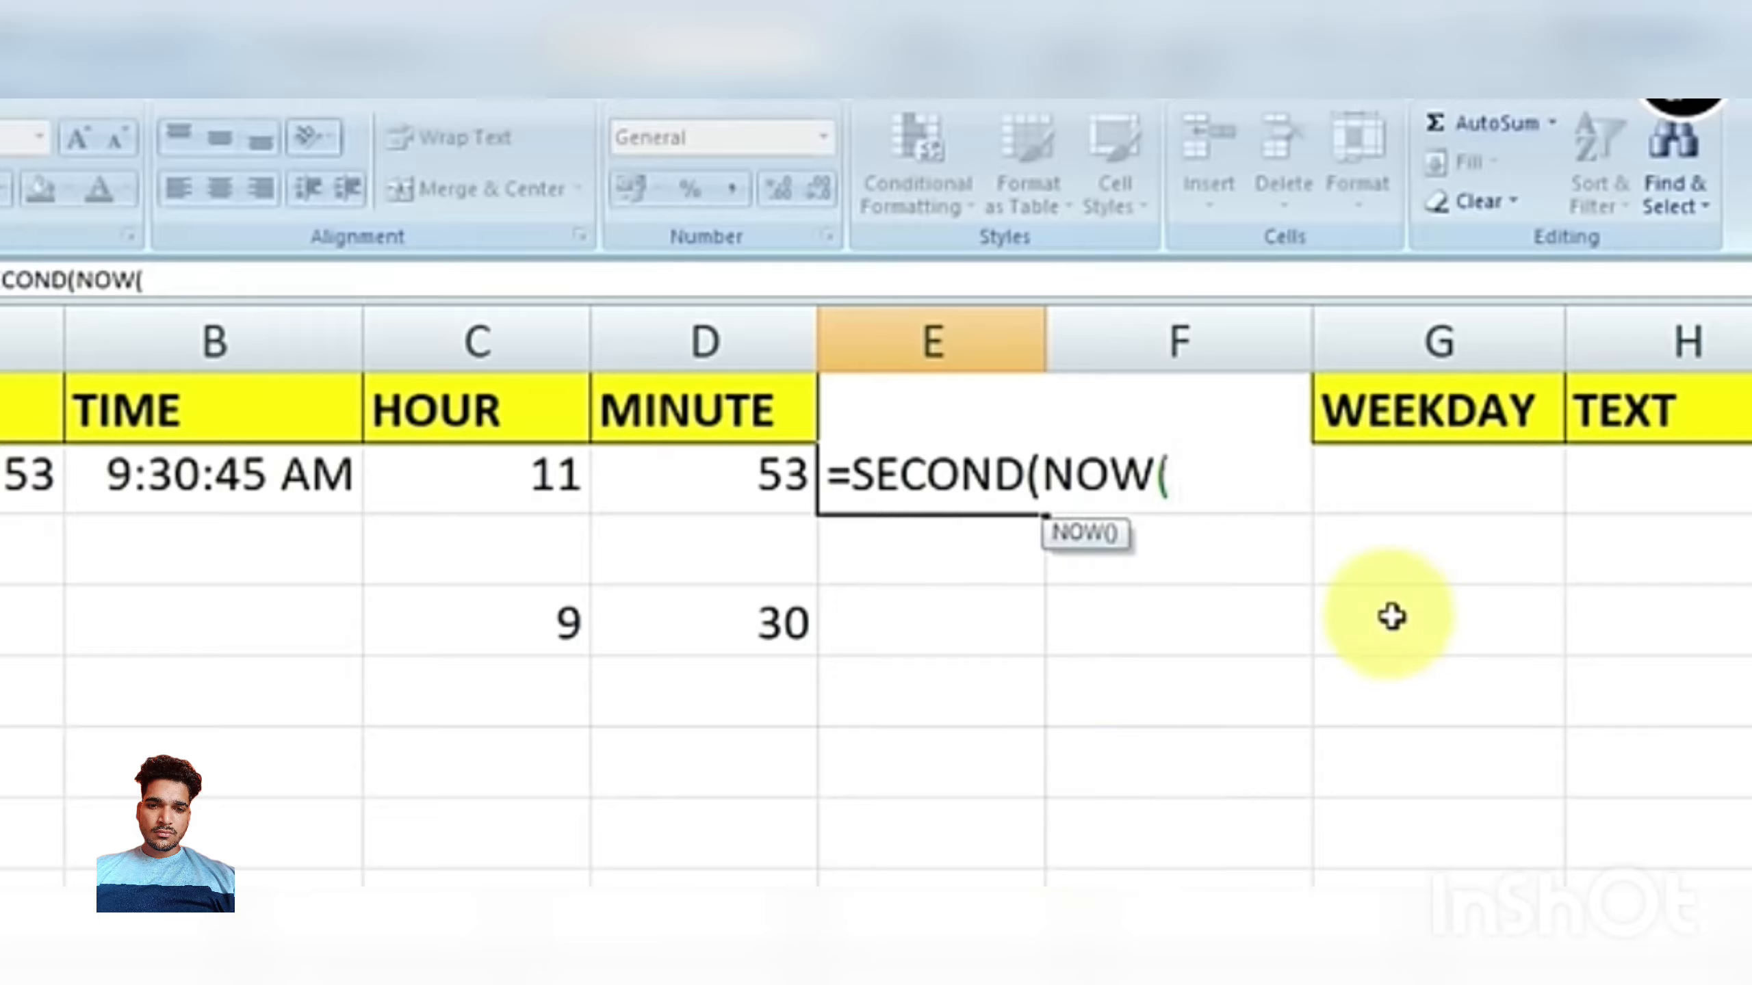
pyautogui.write(')')
pyautogui.press('Return')
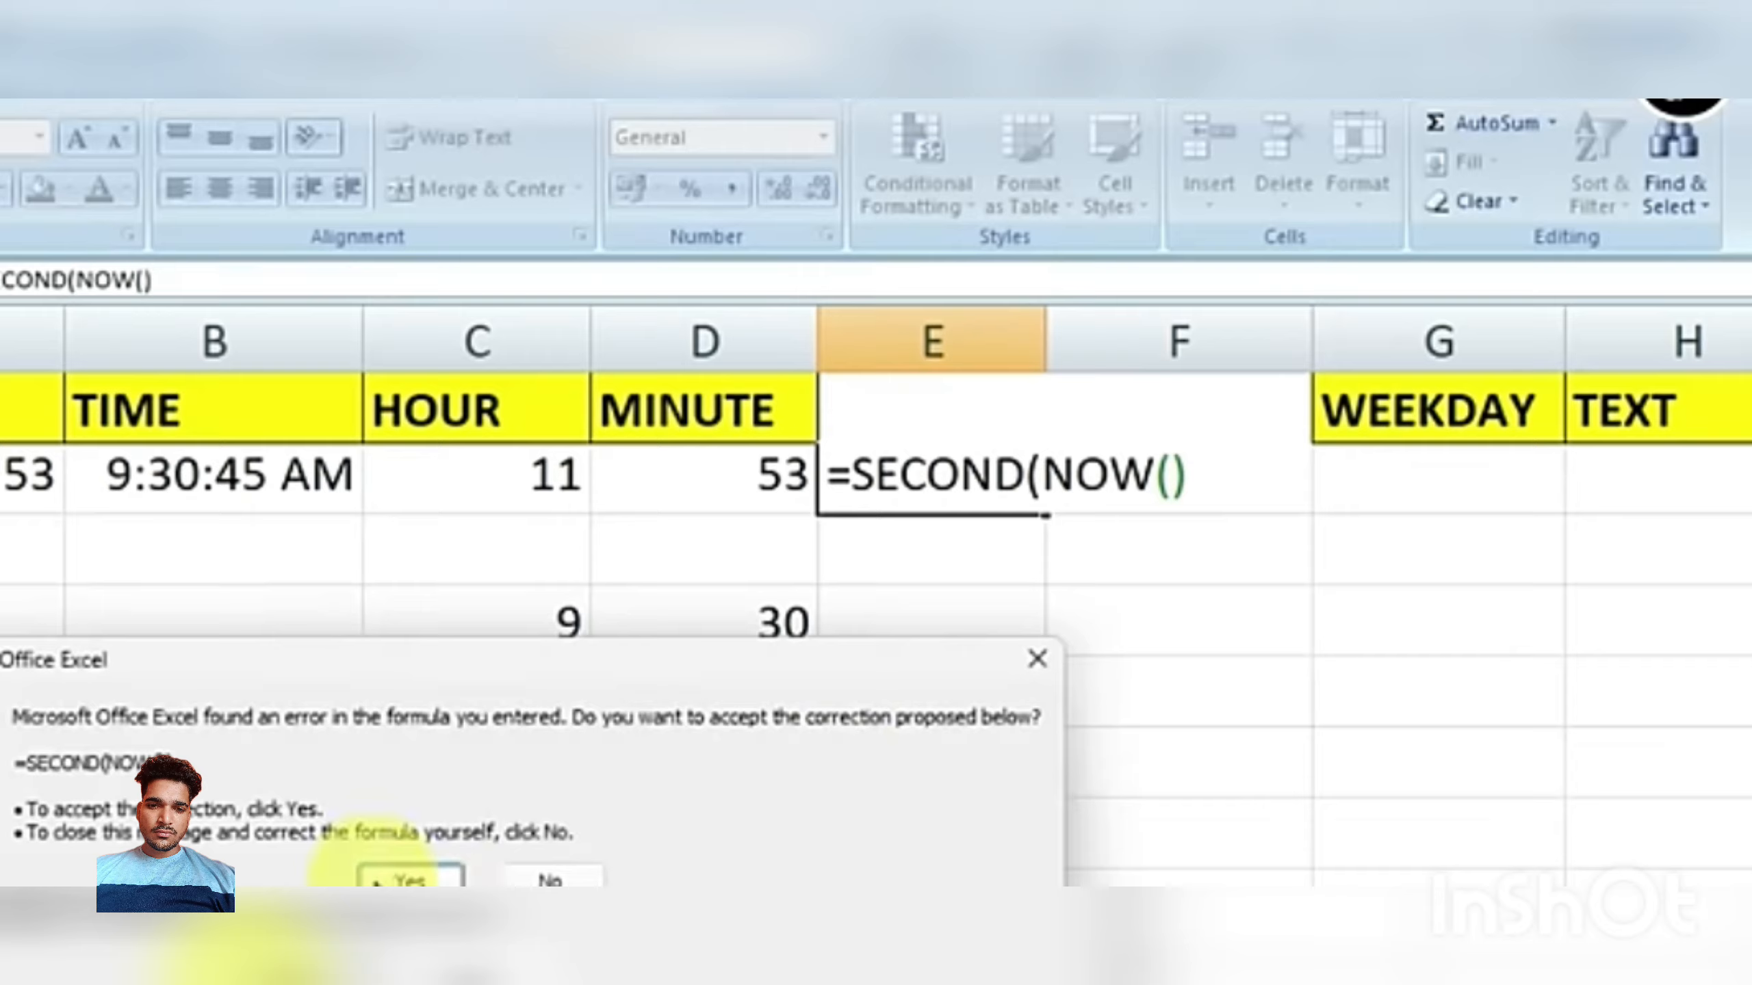
pyautogui.click(407, 878)
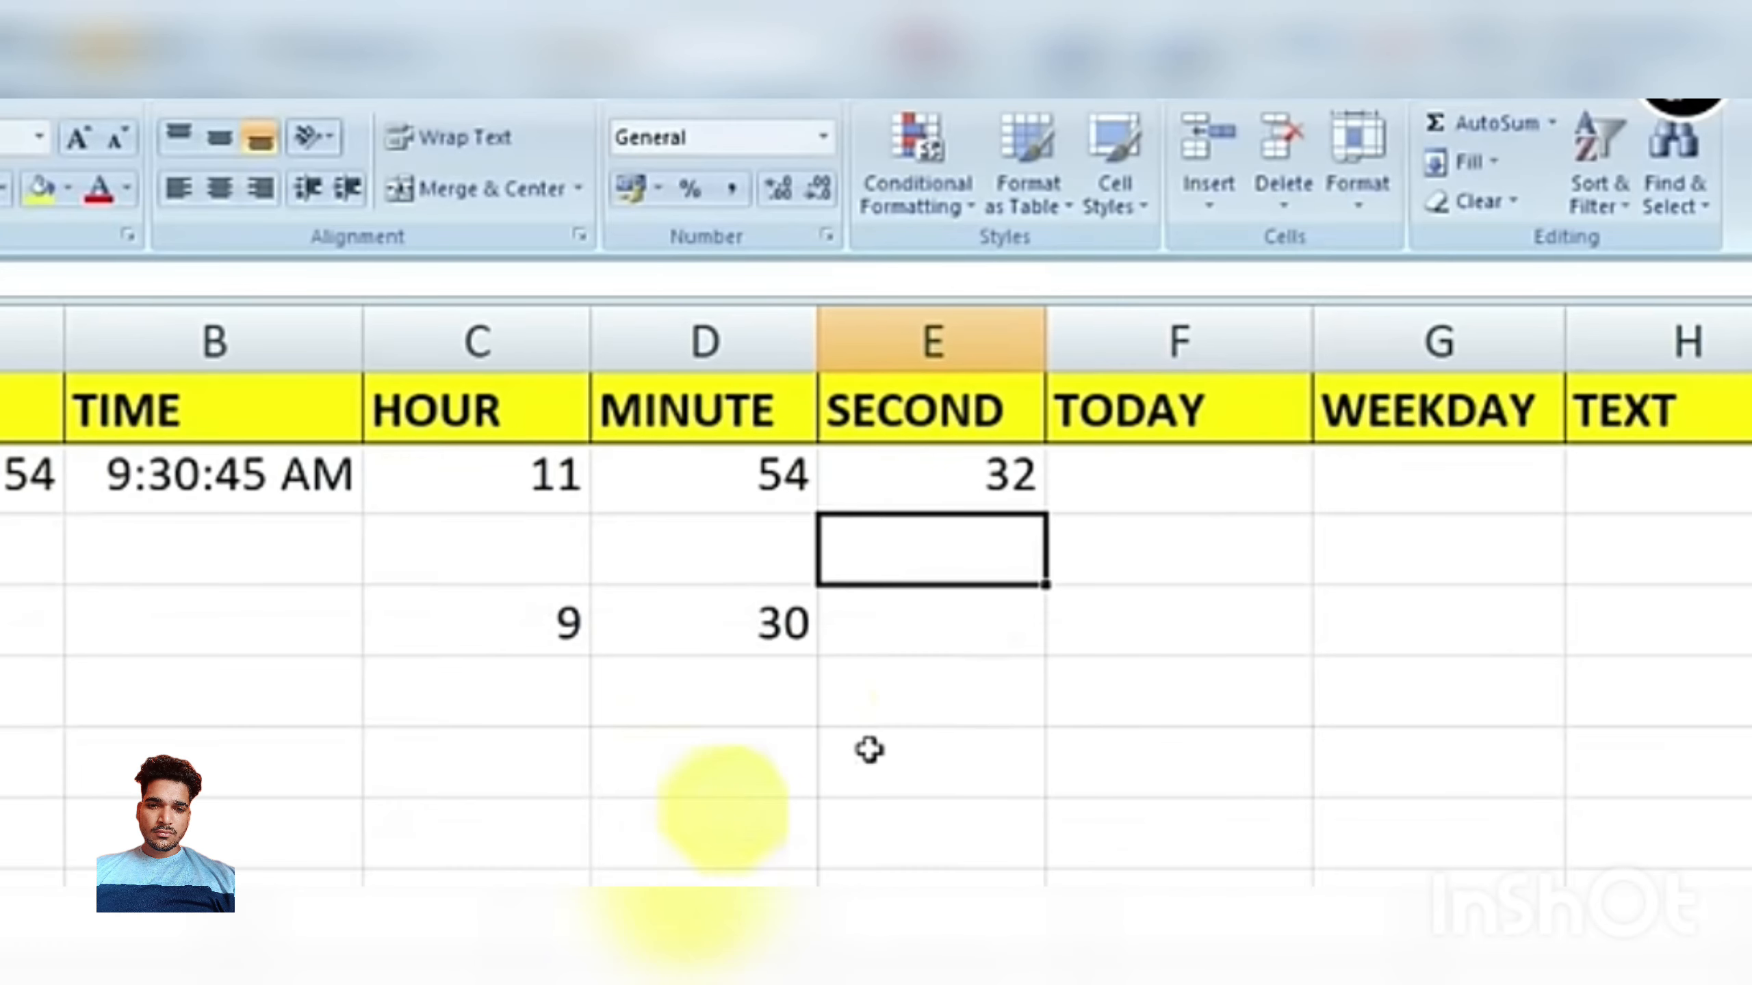
# Review the NOW-based HOUR, MINUTE and SECOND formulas in cells C2 to E2.
pyautogui.click(1011, 489)
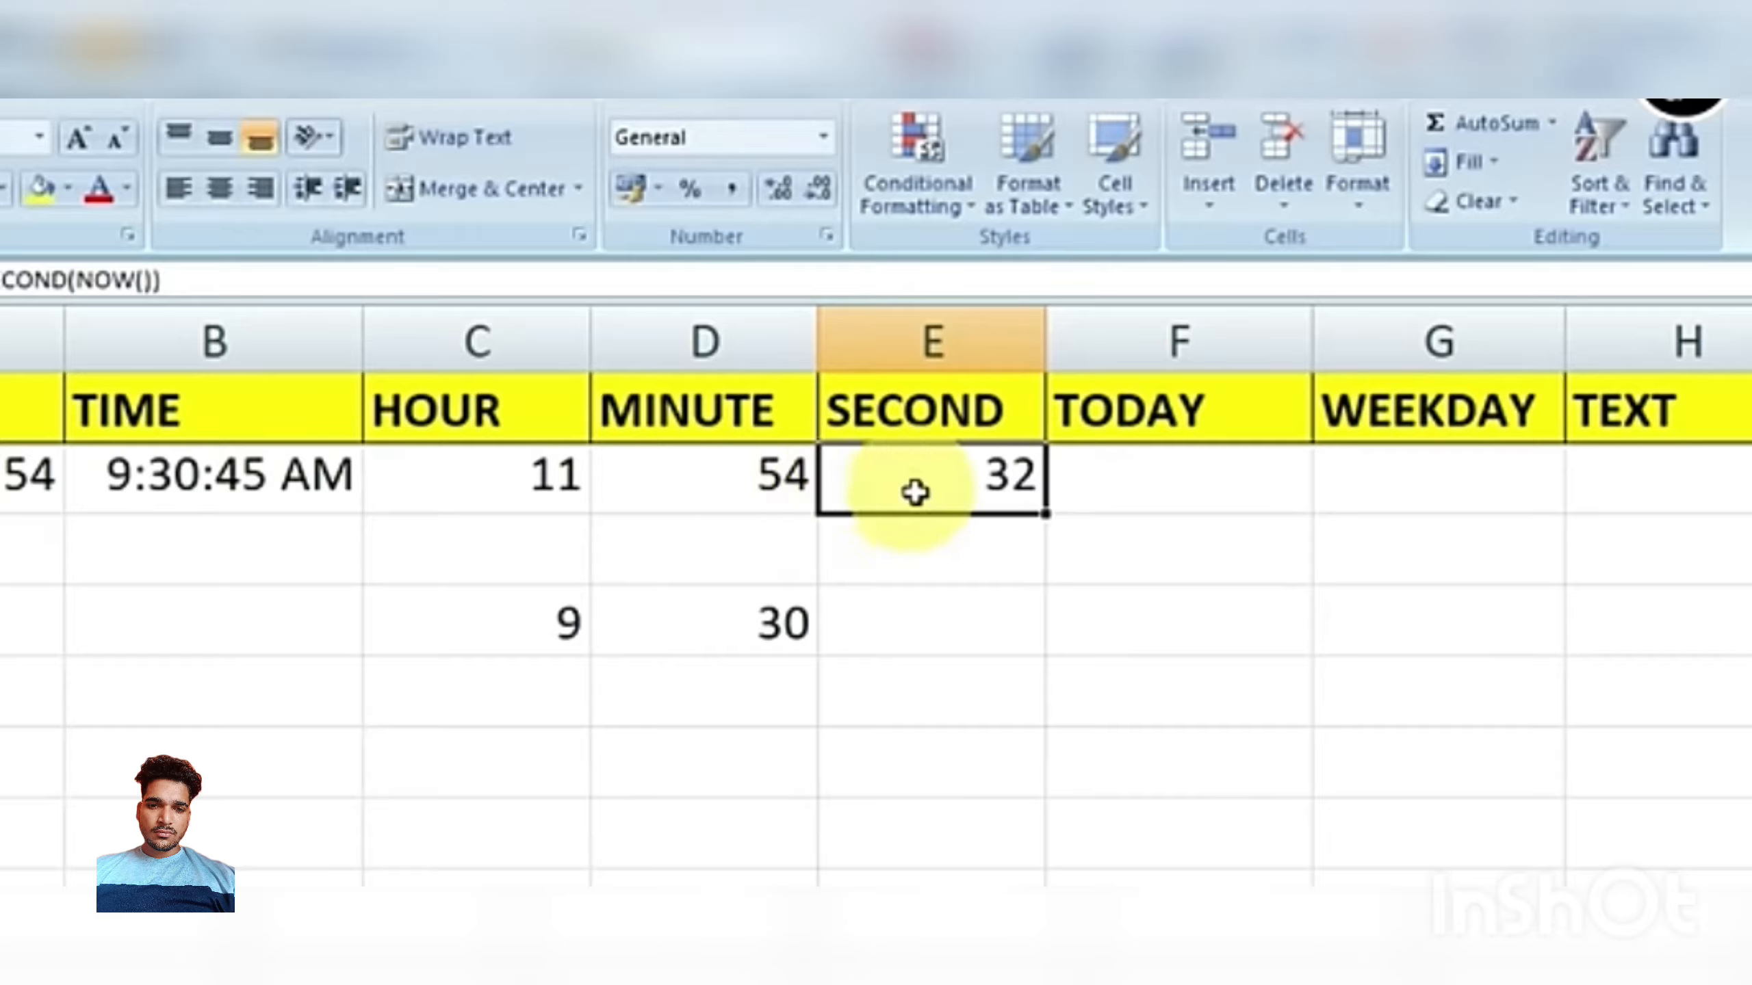
pyautogui.moveTo(509, 469); pyautogui.dragTo(873, 468)
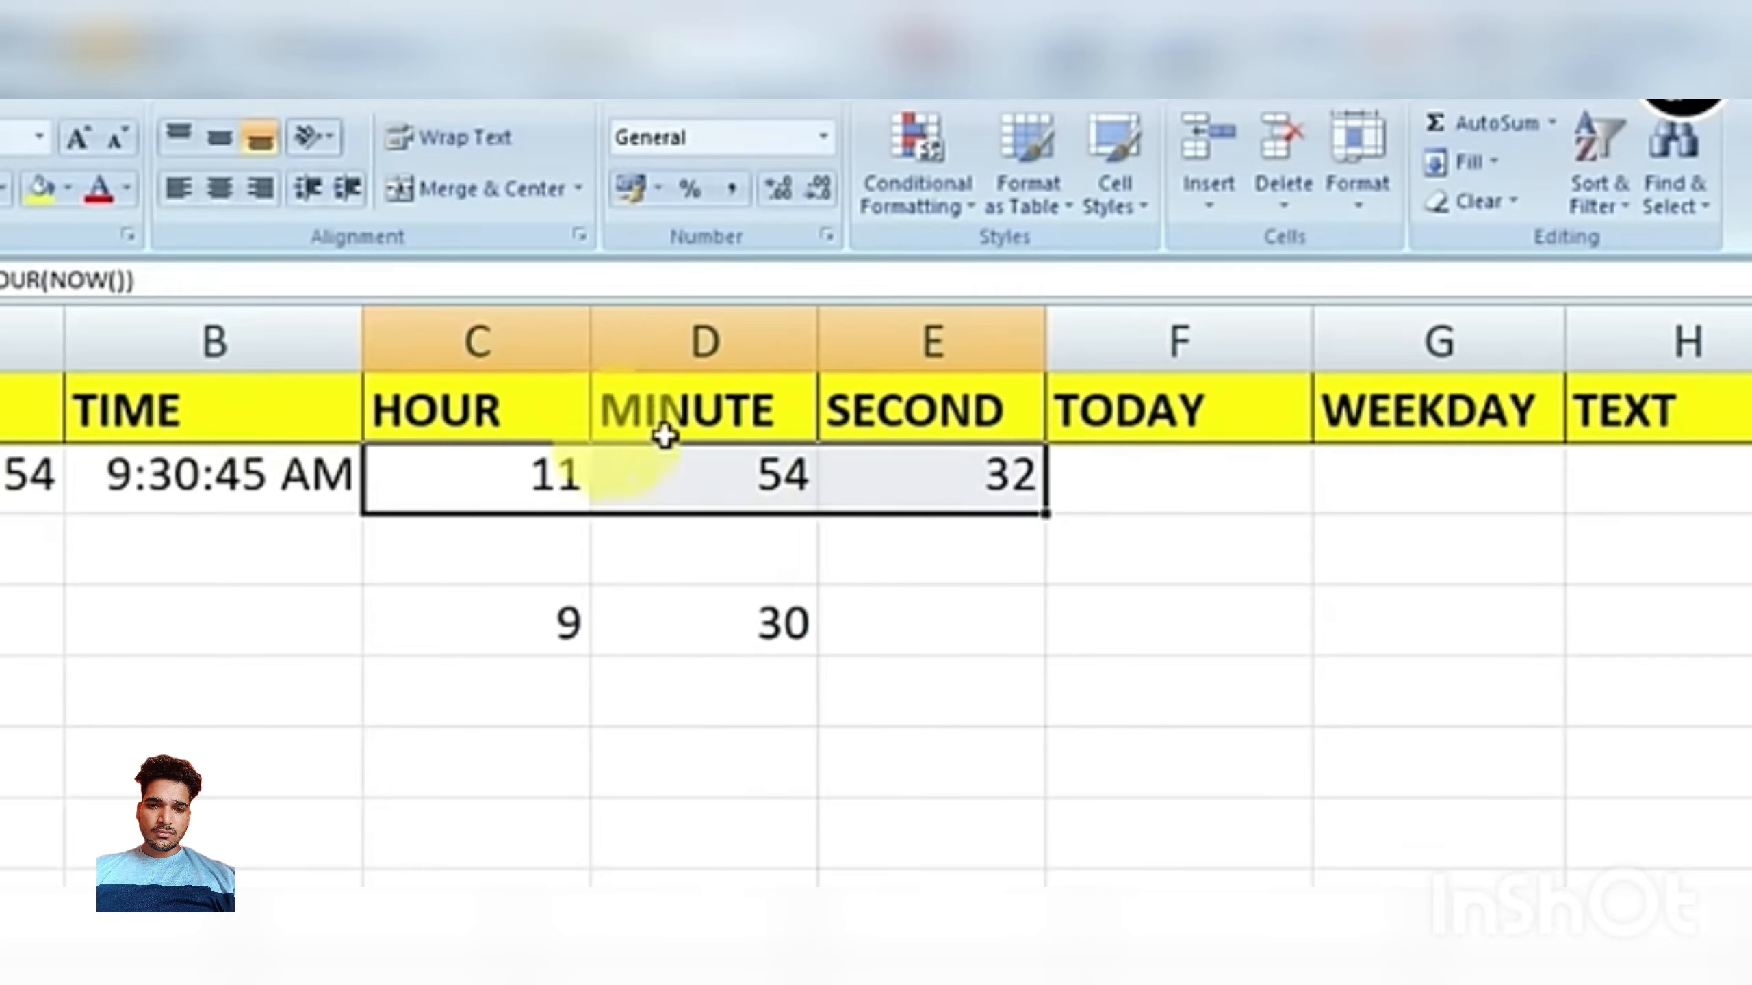
pyautogui.click(958, 466)
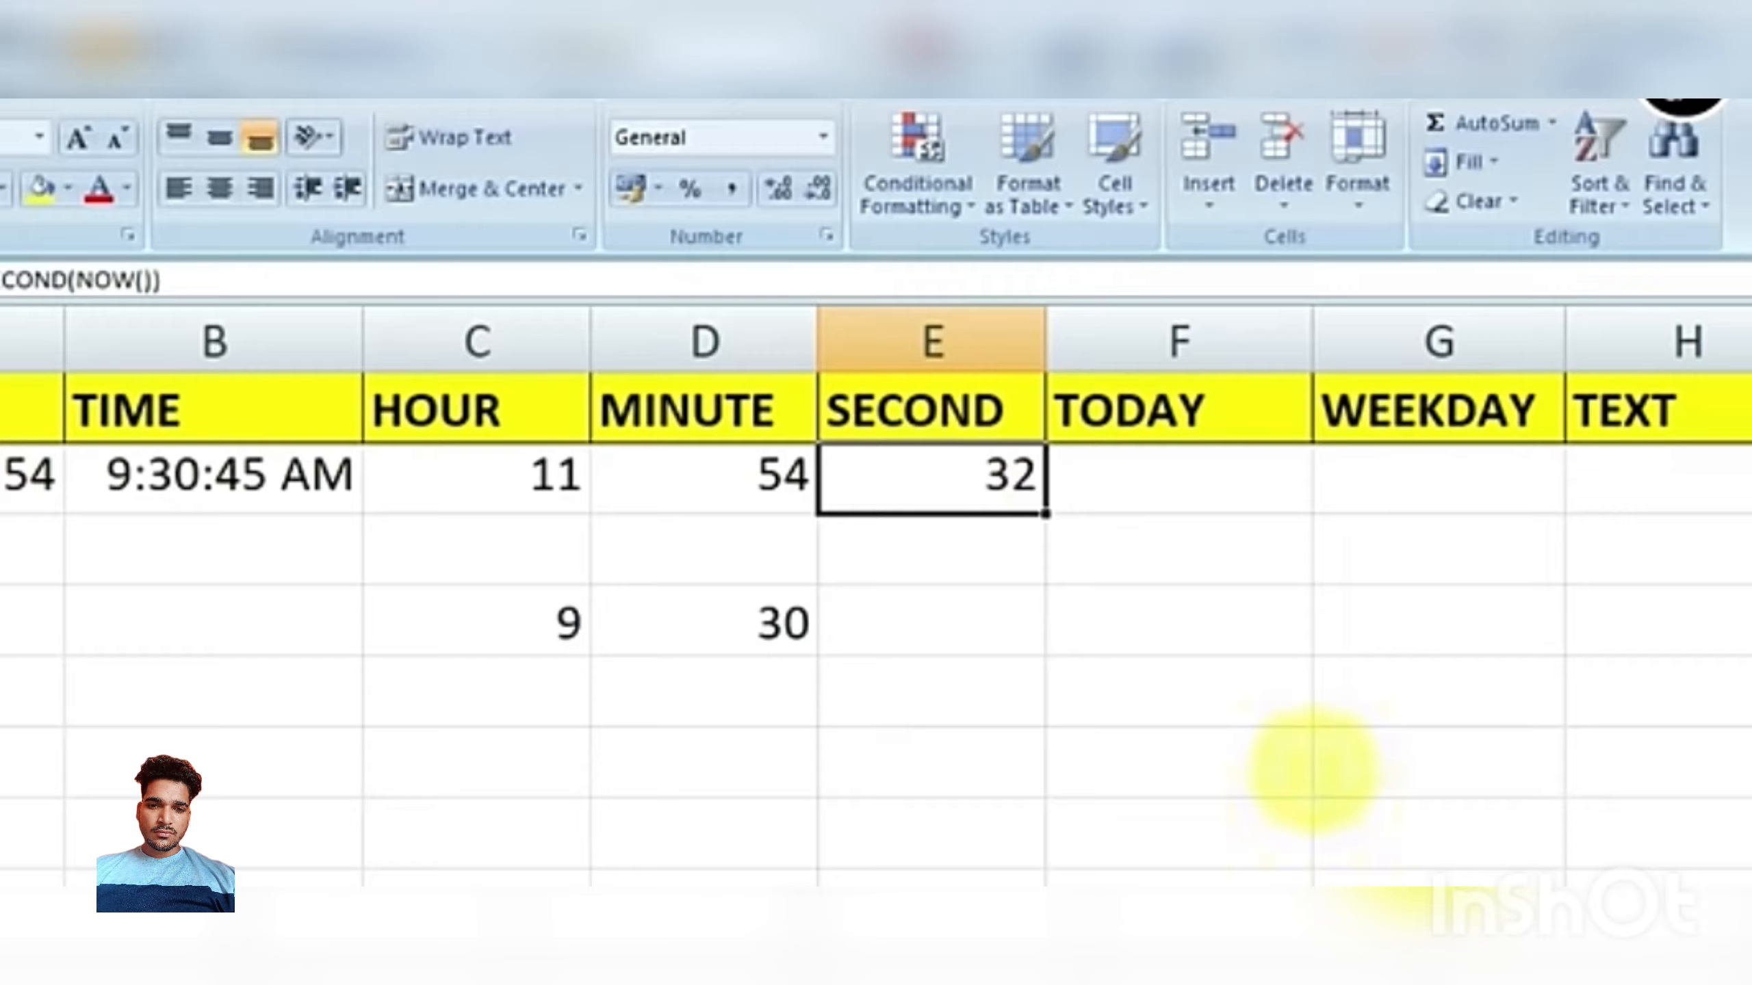
pyautogui.click(486, 471)
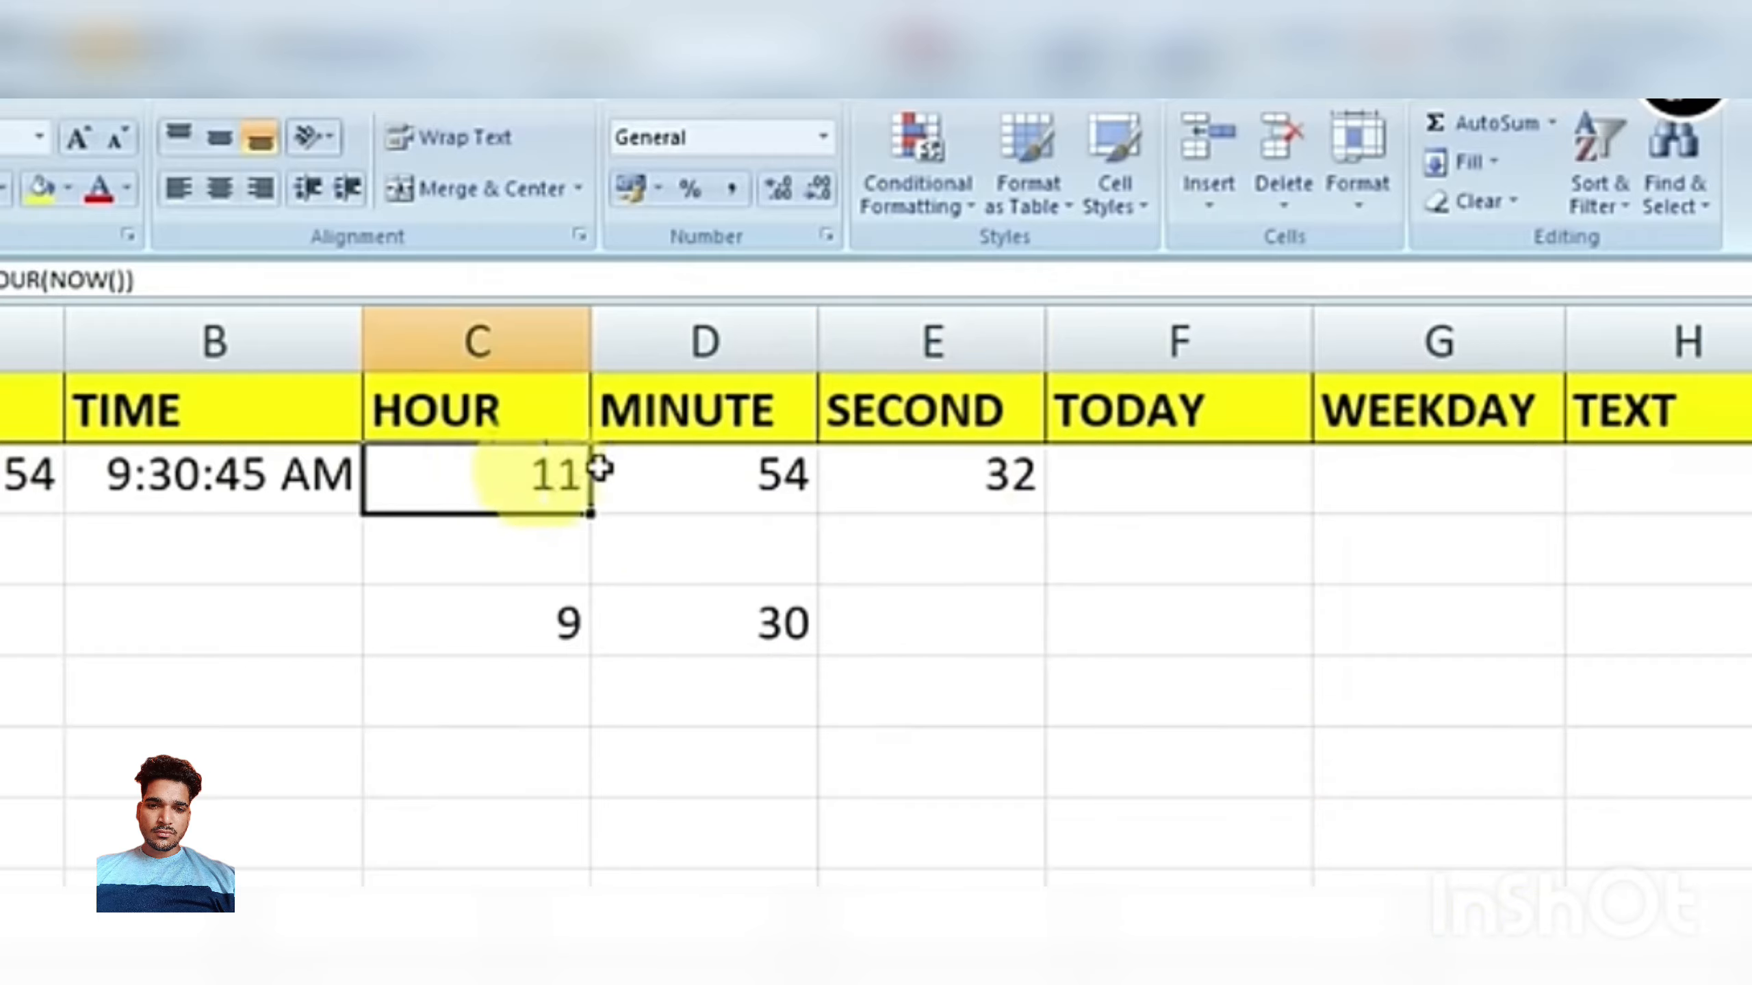
pyautogui.click(621, 471)
pyautogui.click(903, 474)
pyautogui.click(1126, 483)
pyautogui.click(880, 462)
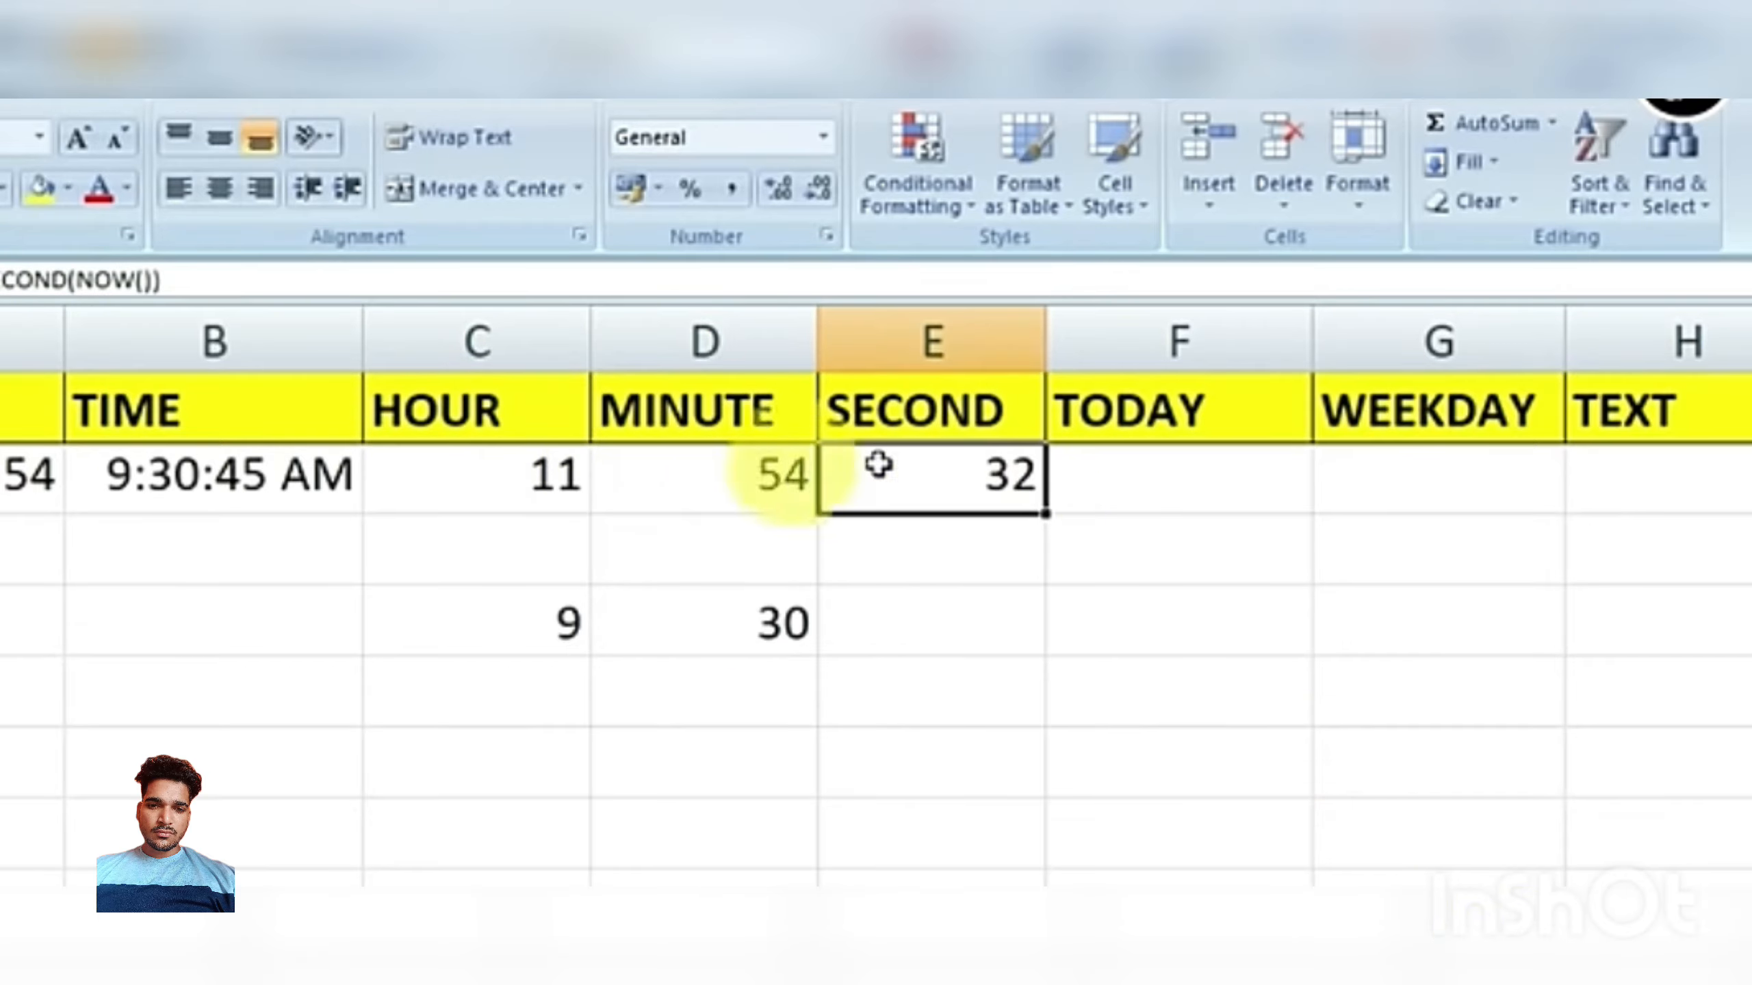
# Enter =TODAY() in cell F2 under the TODAY heading to return the current date.
pyautogui.click(1118, 473)
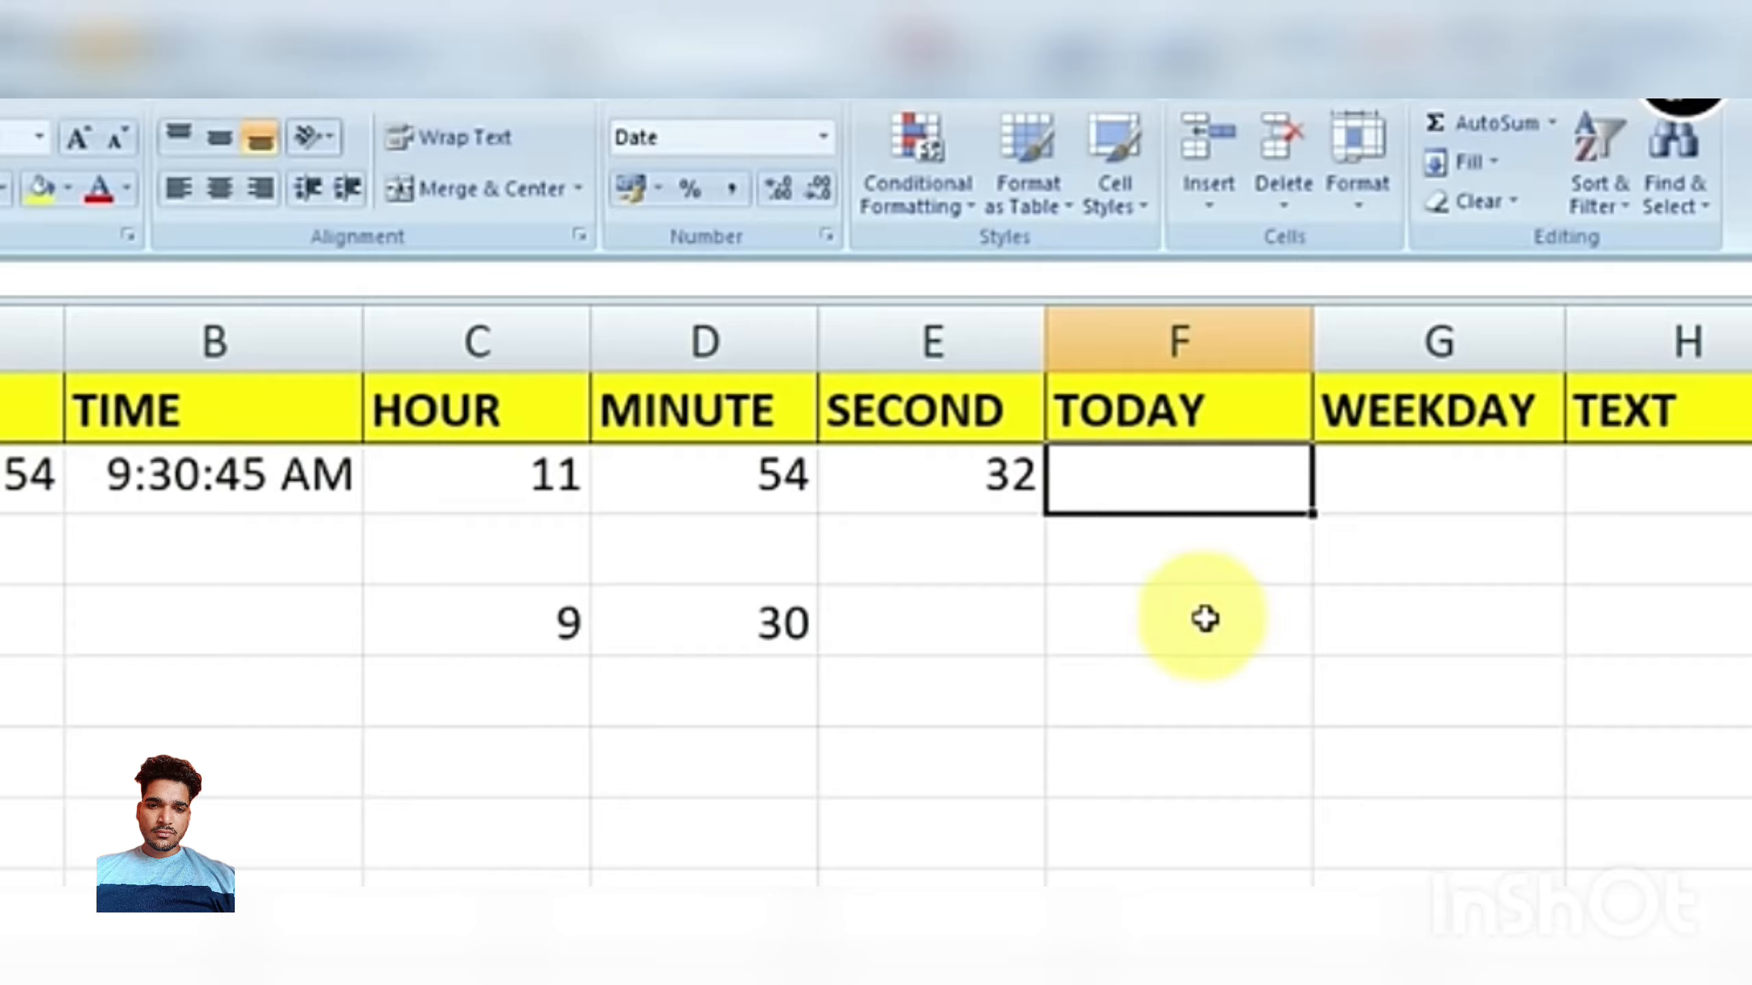
pyautogui.write('=T')
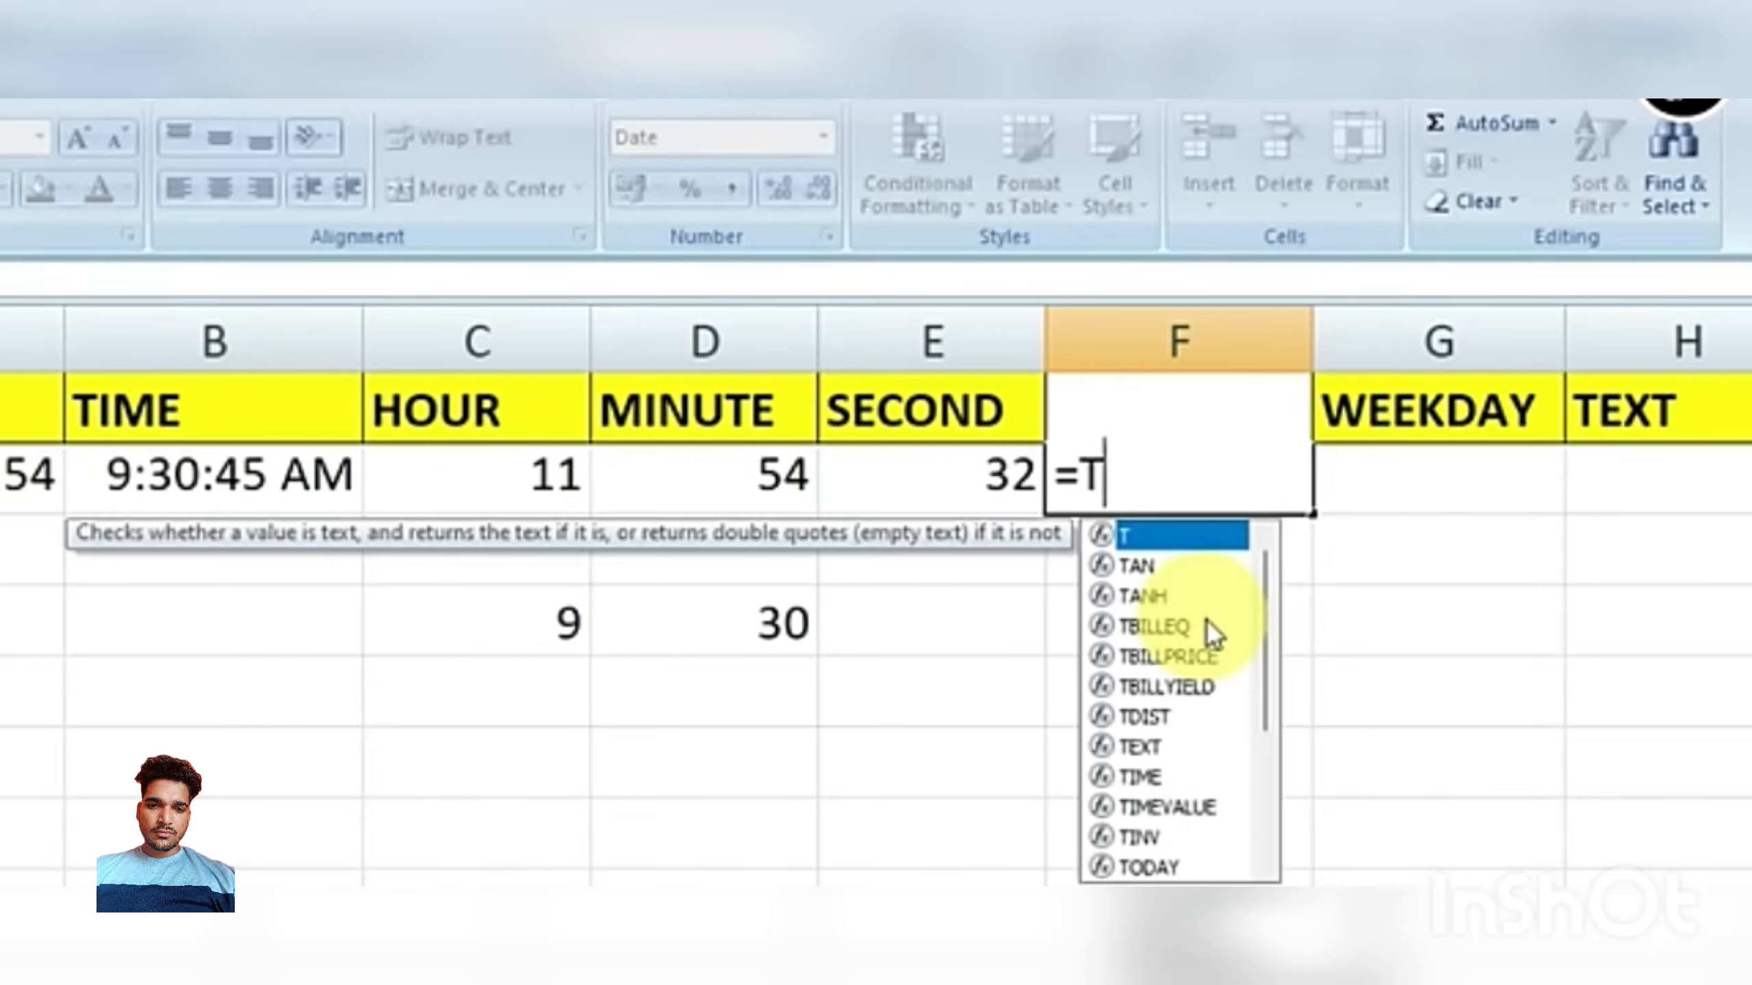
pyautogui.write('ODAY(')
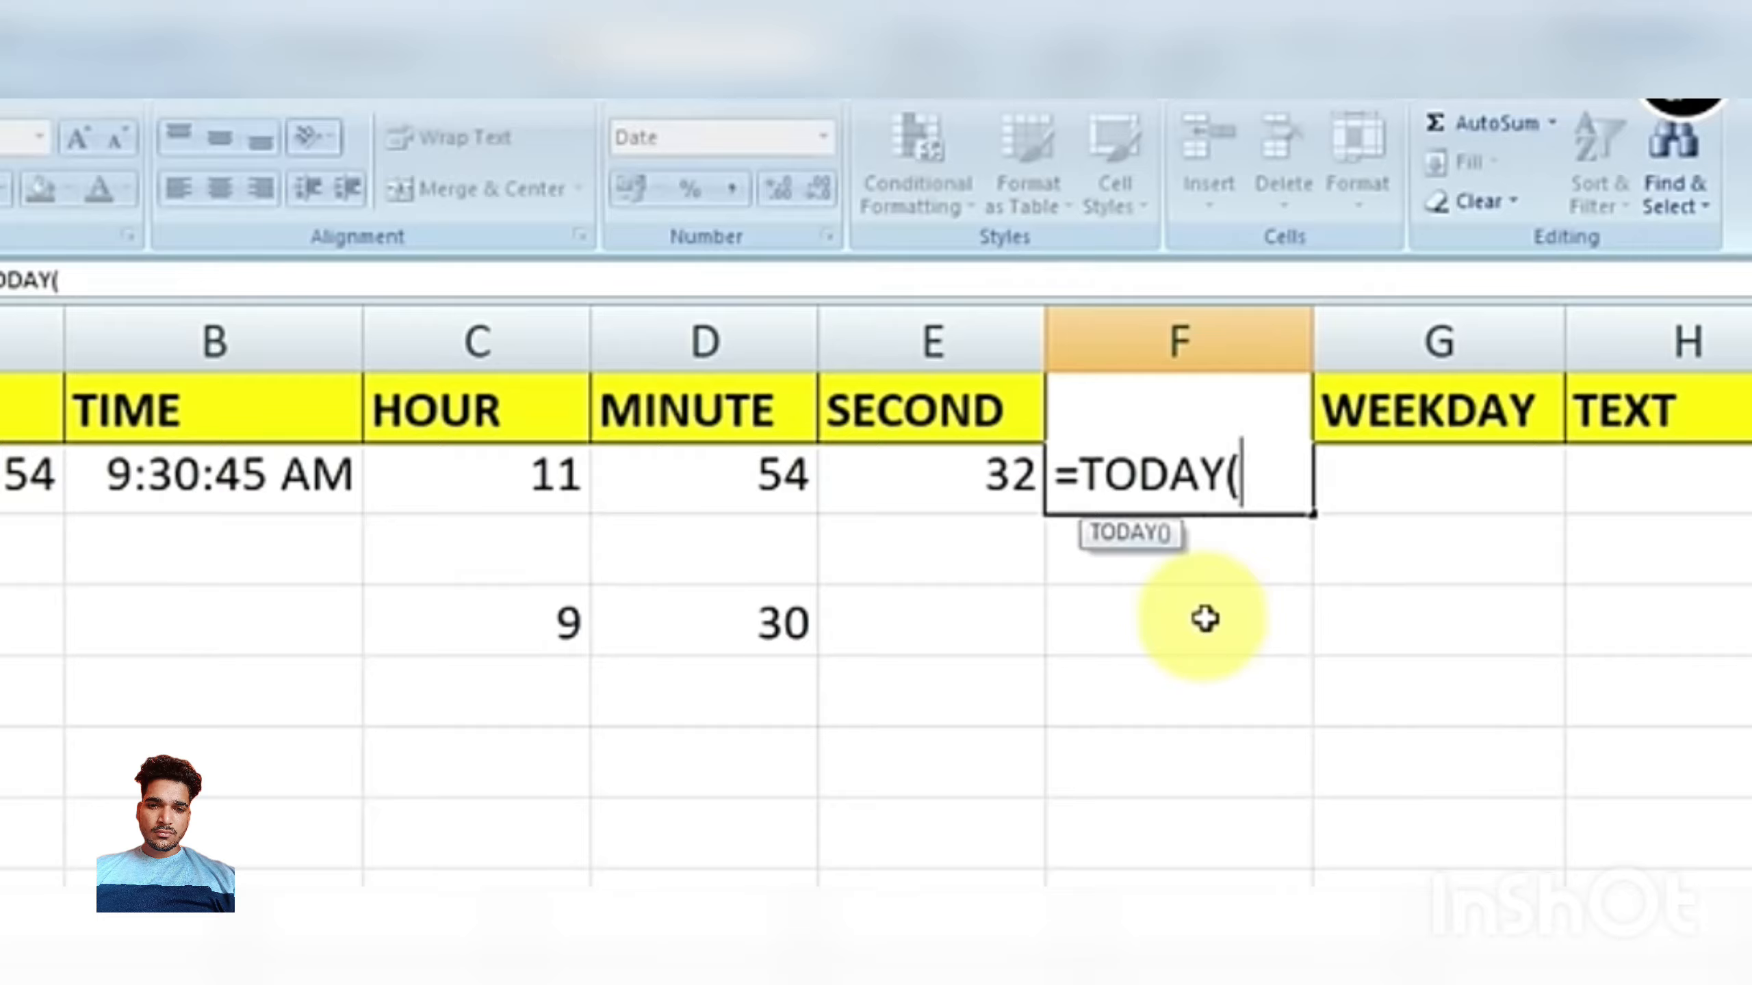
pyautogui.write(')')
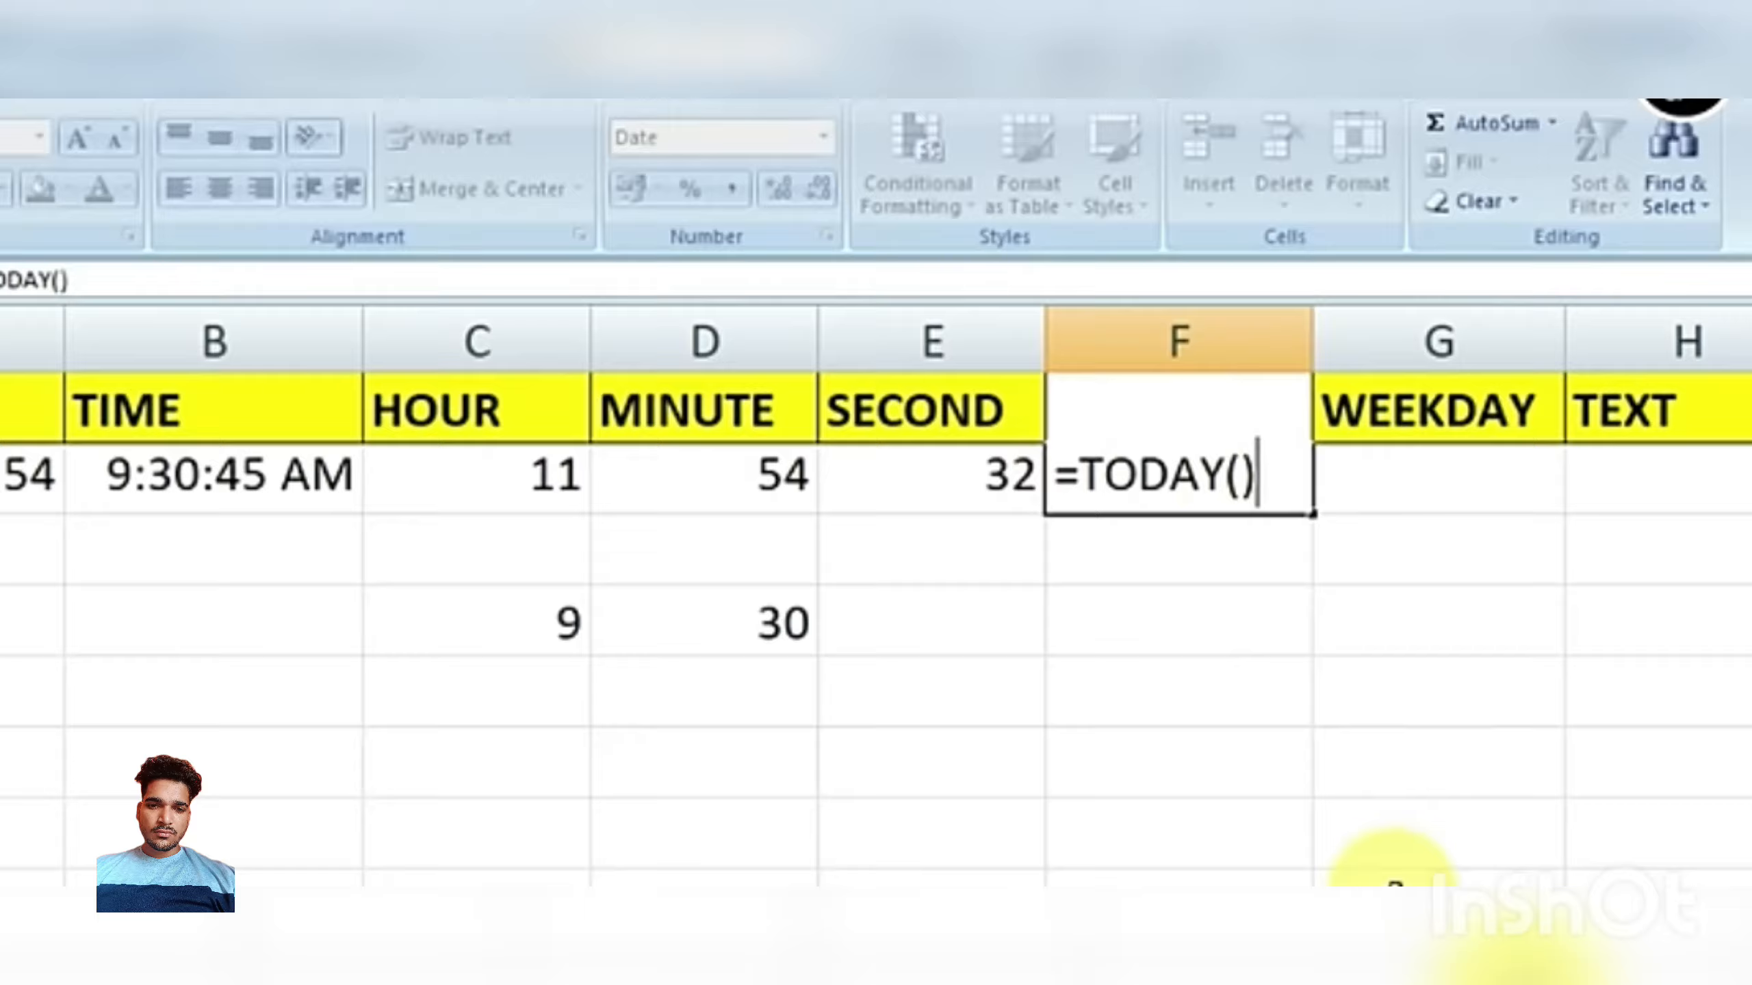
pyautogui.press('Return')
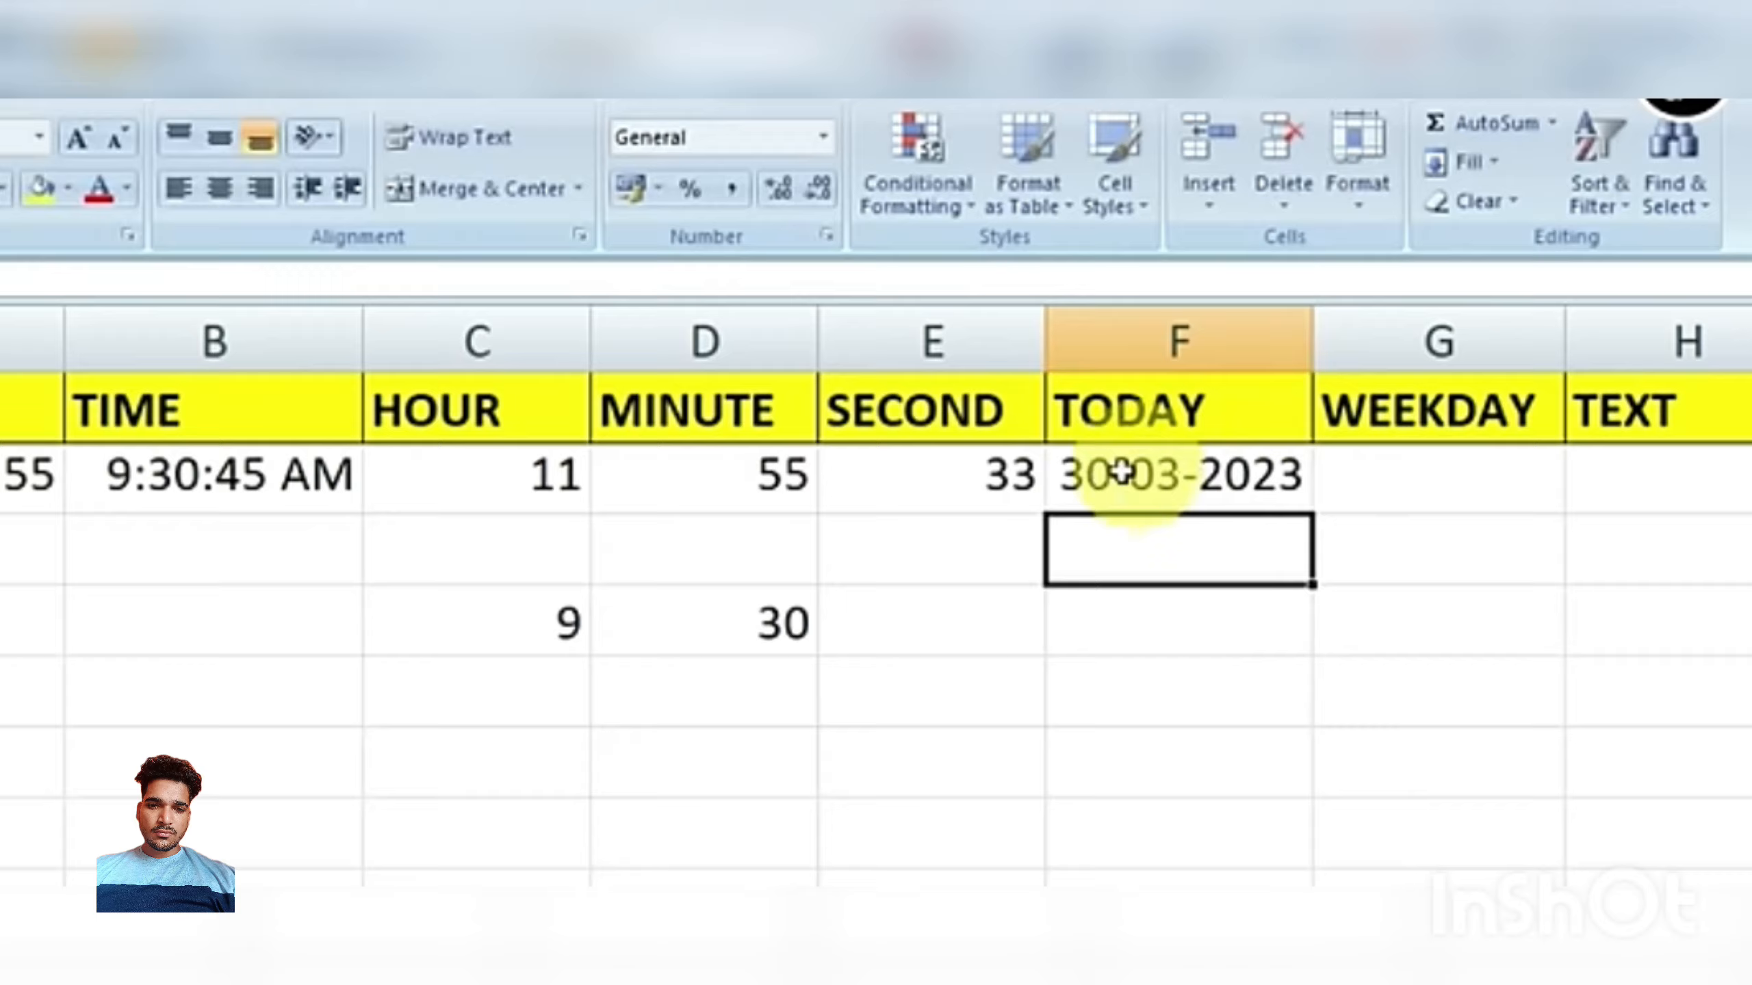
pyautogui.click(1173, 487)
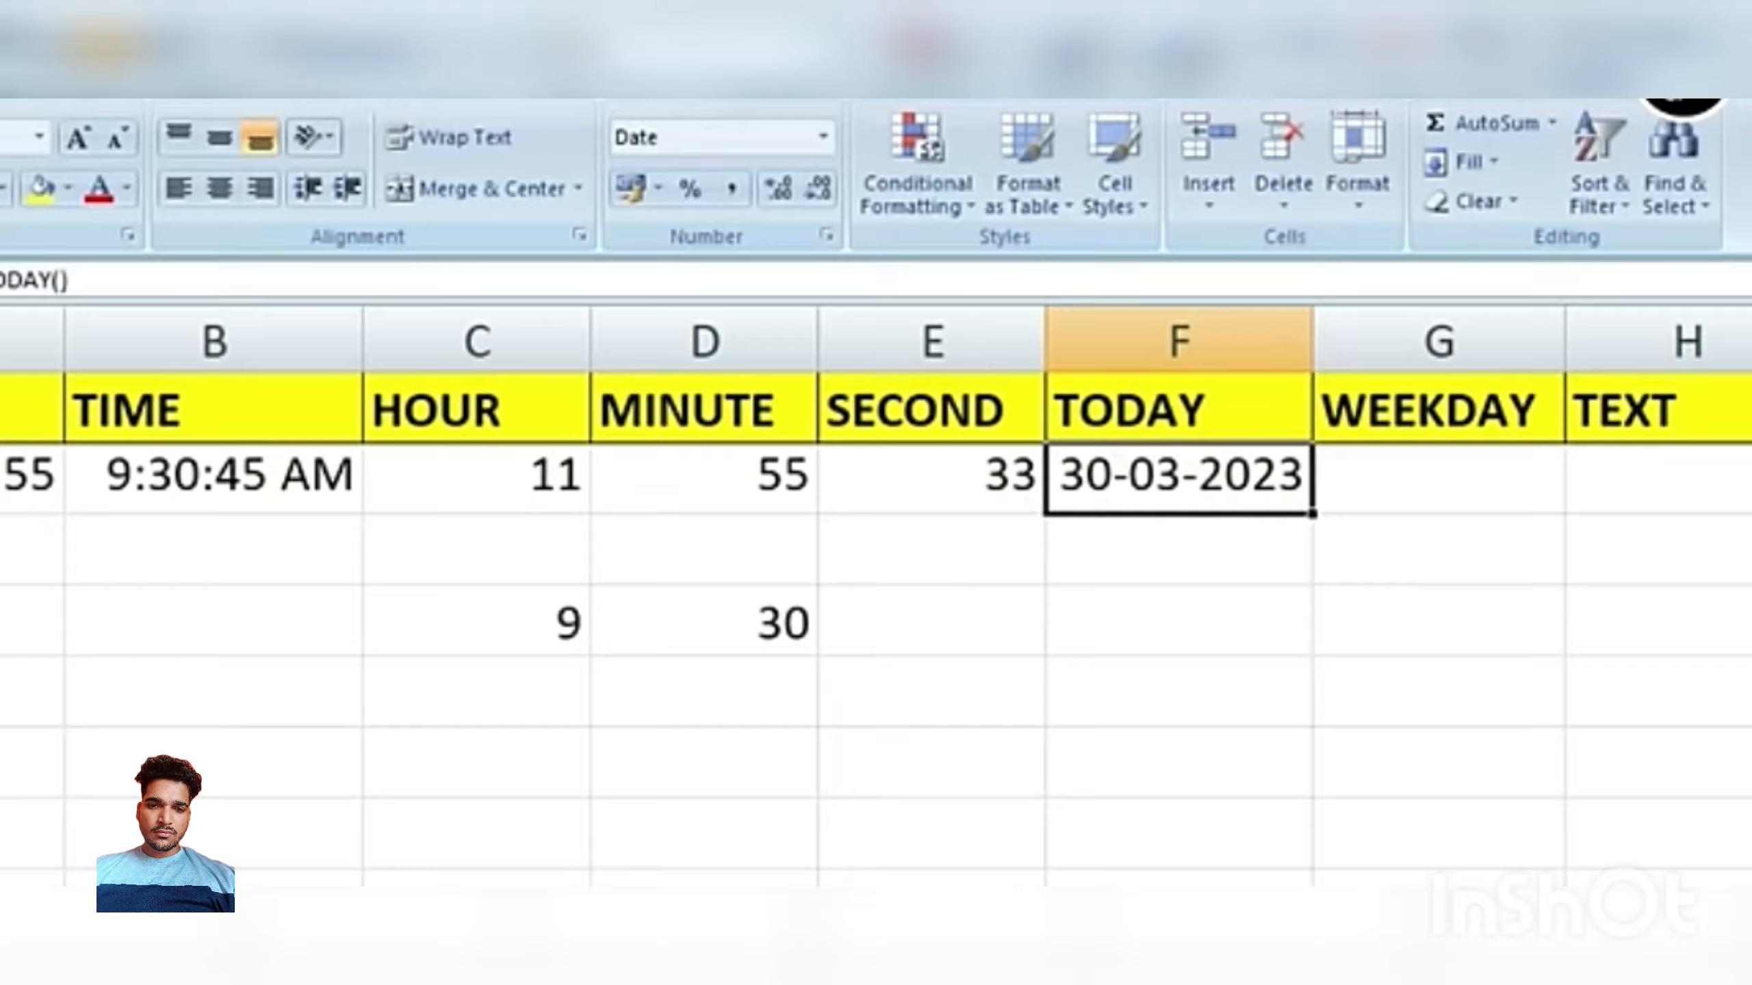
# Enter =WEEKDAY(F2) in cell G2 under the WEEKDAY heading to get the weekday number of the date in F2.
pyautogui.hscroll(3, 1283, 853)
pyautogui.click(683, 492)
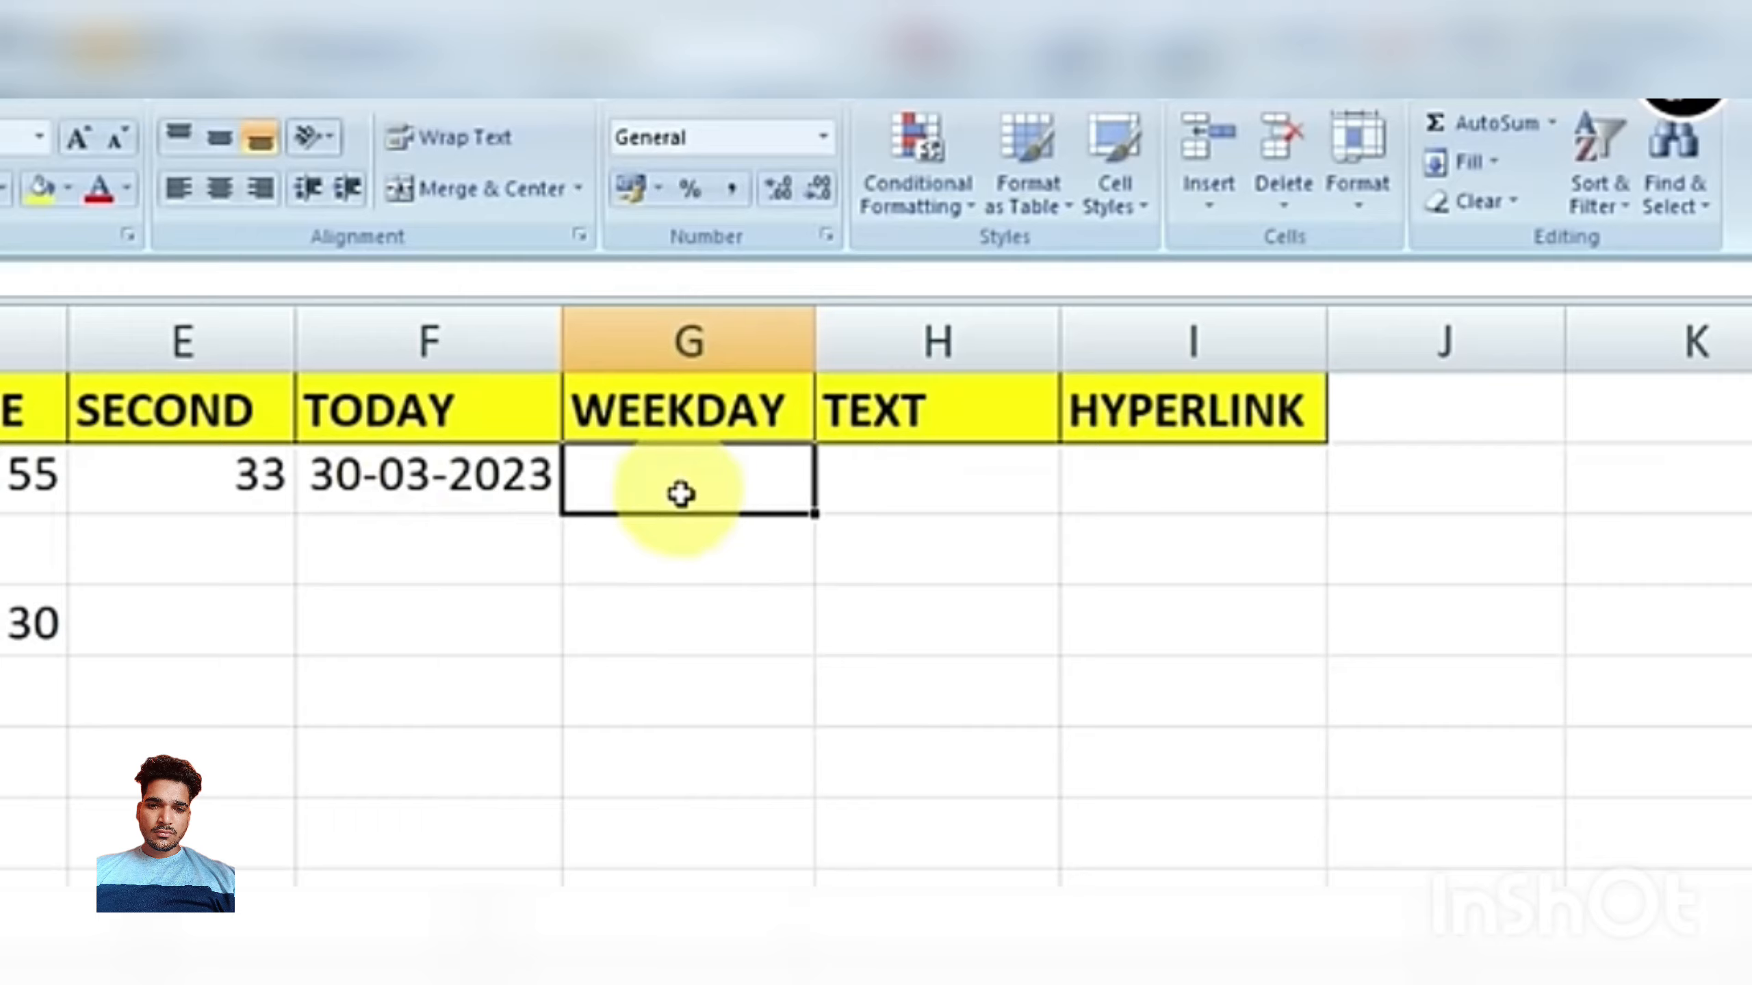
pyautogui.click(677, 552)
pyautogui.click(681, 469)
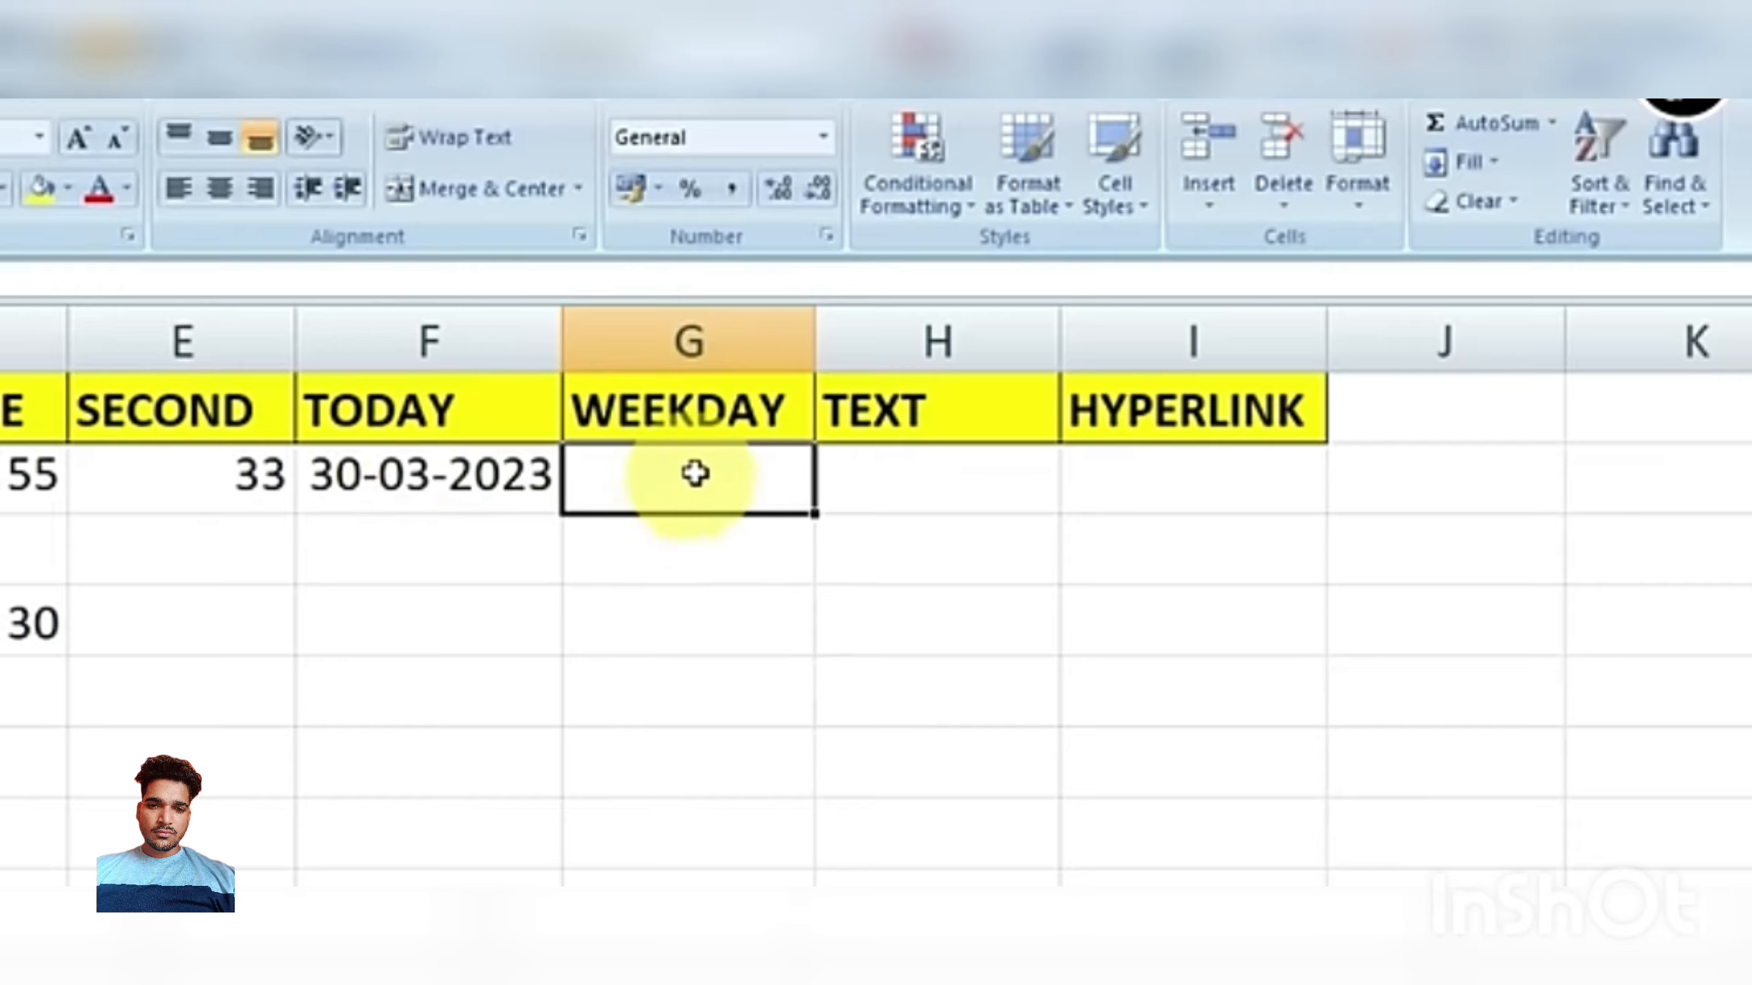
pyautogui.click(369, 487)
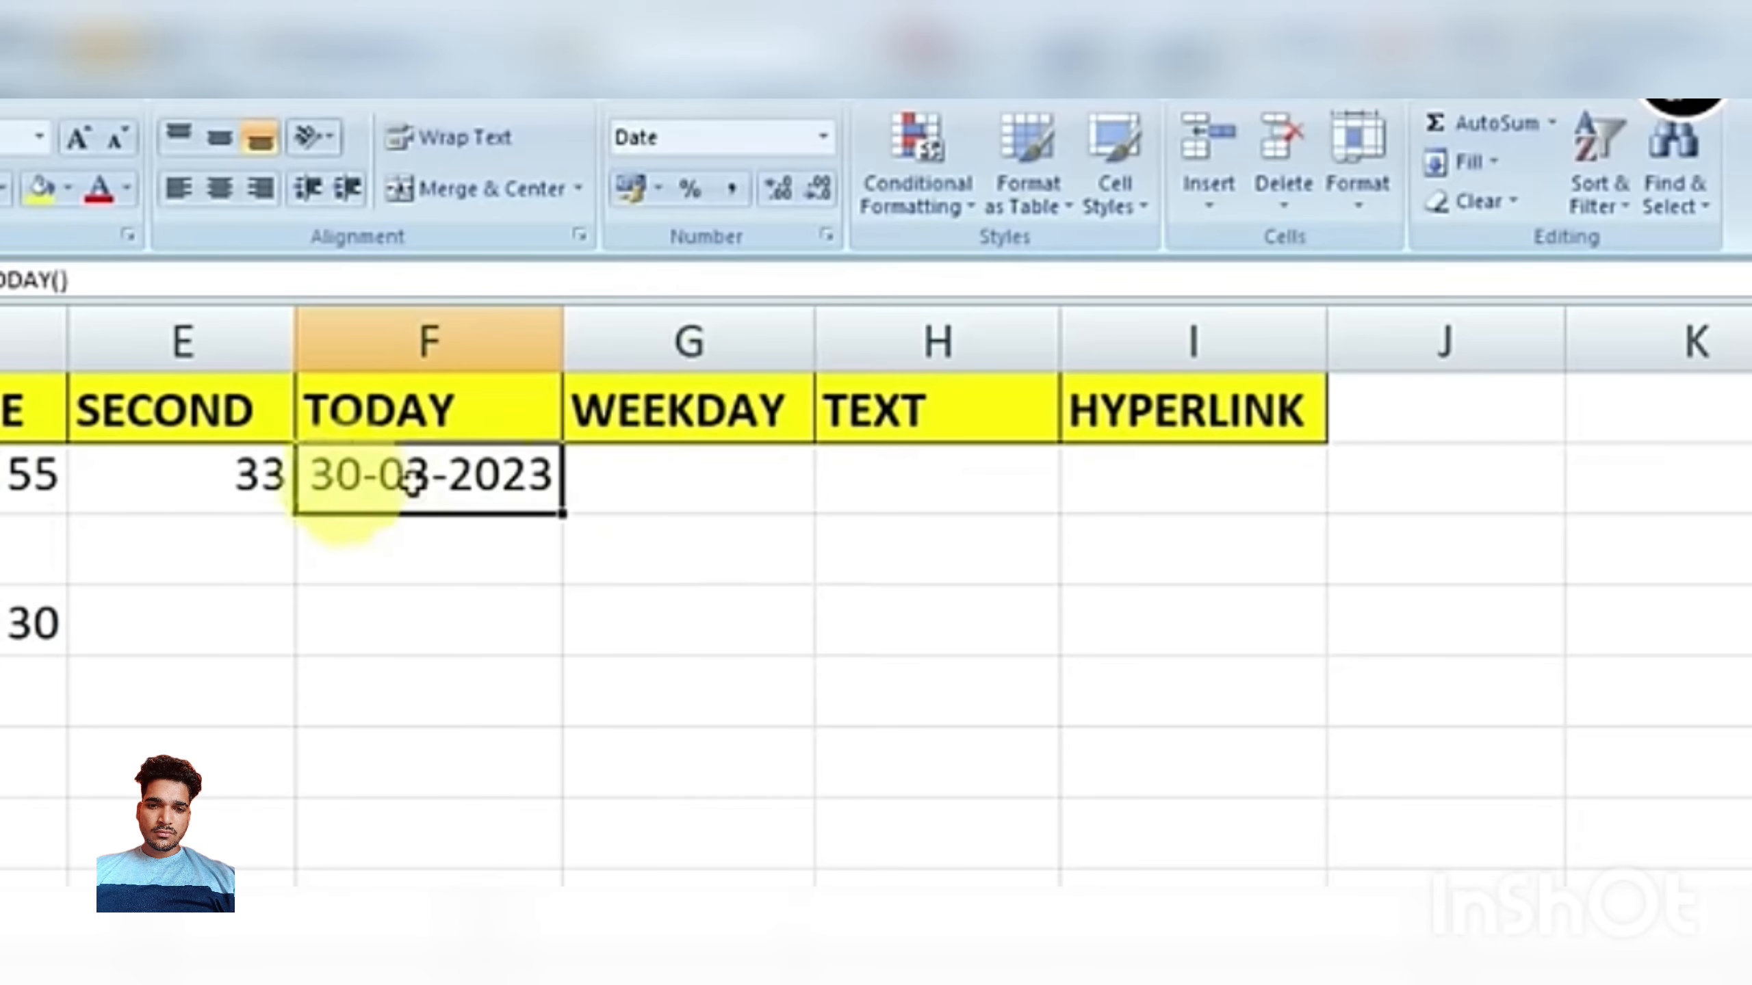
pyautogui.click(700, 483)
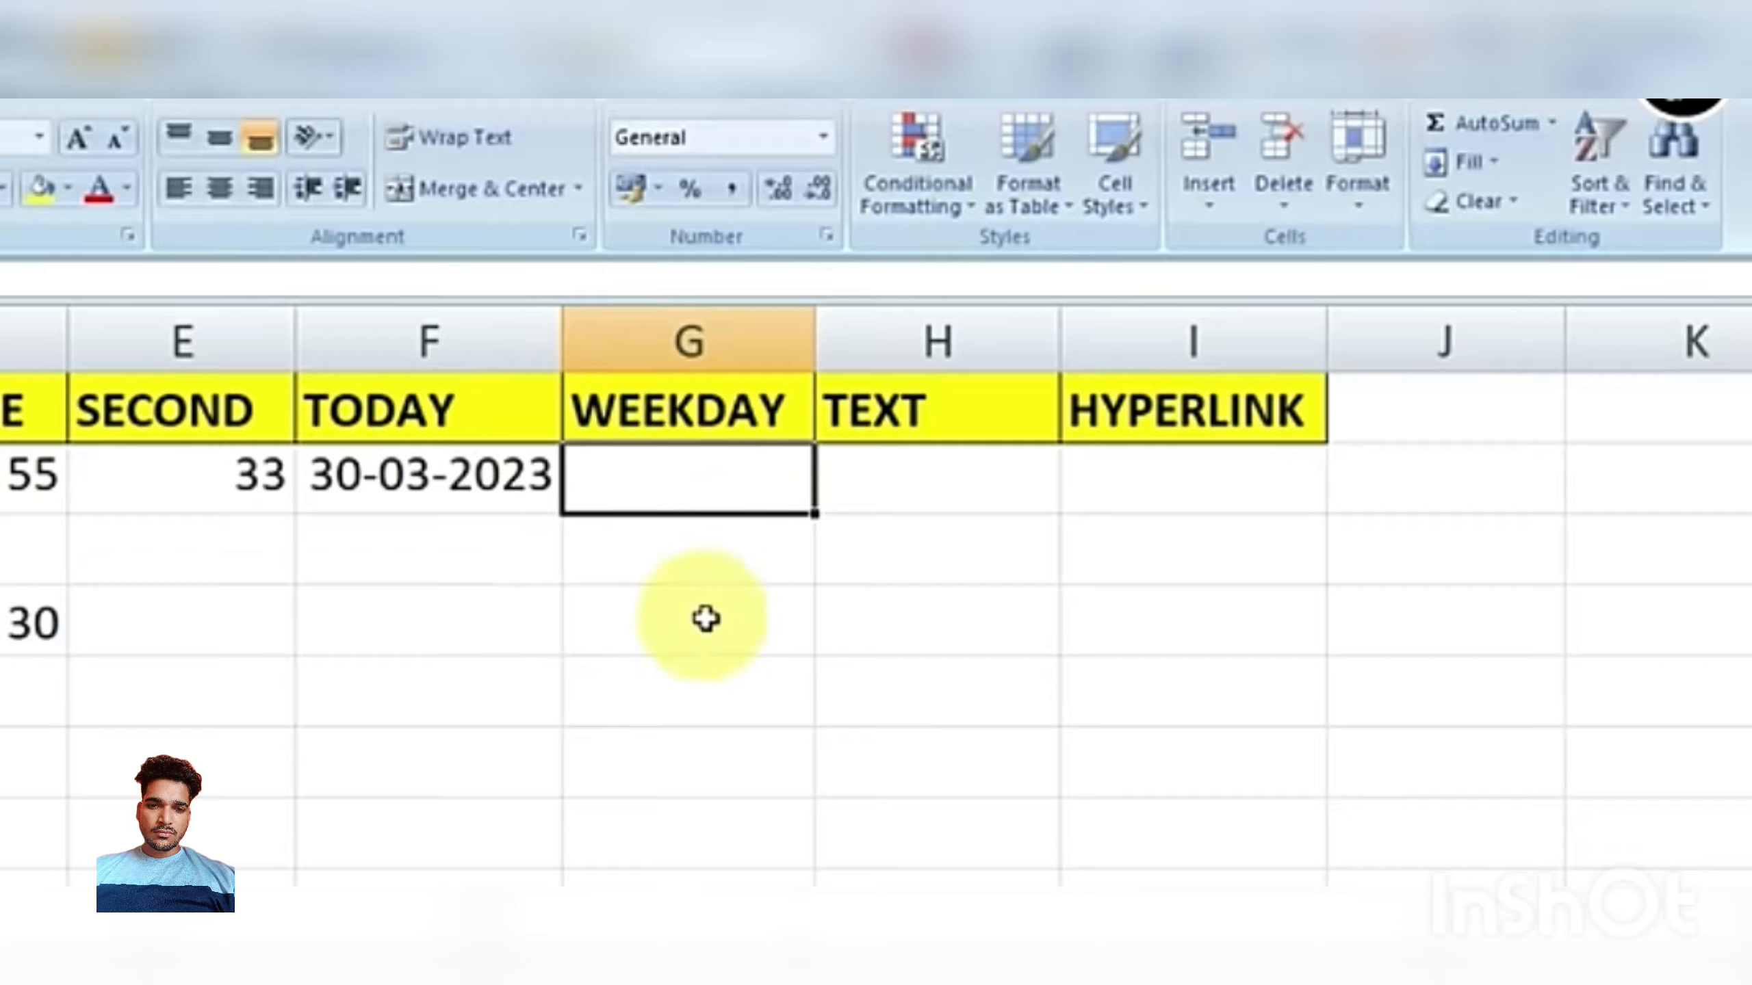
pyautogui.write('=')
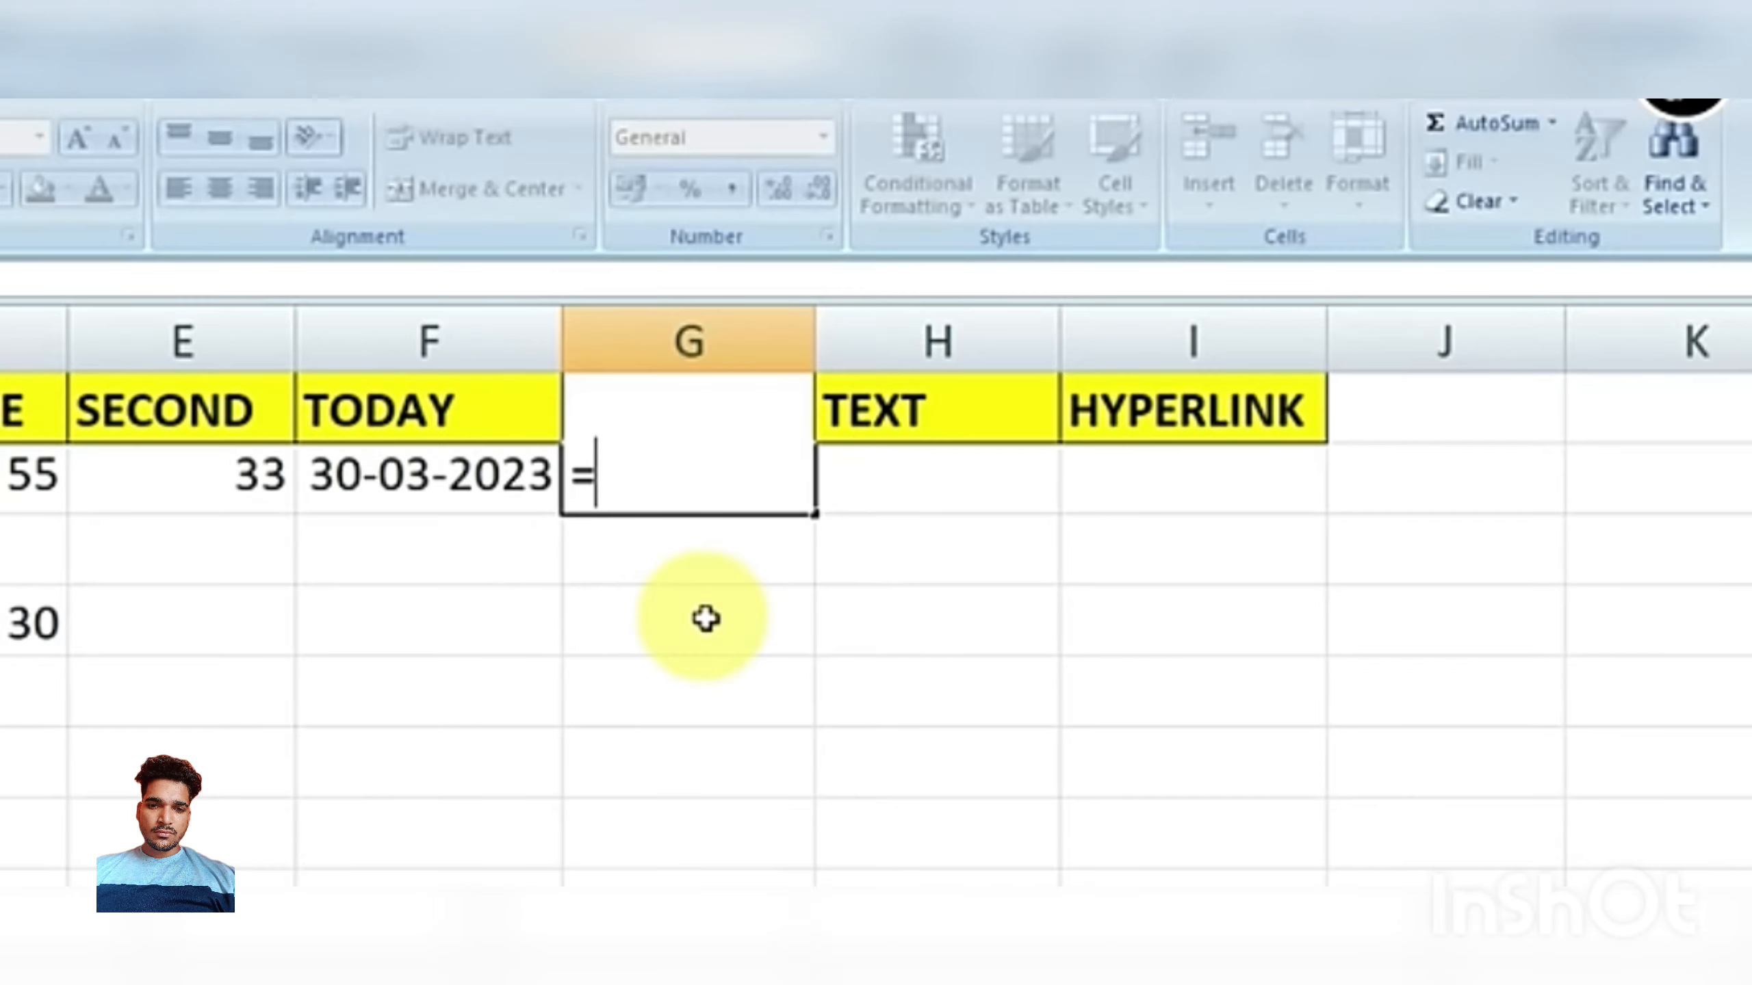
pyautogui.write('WEE')
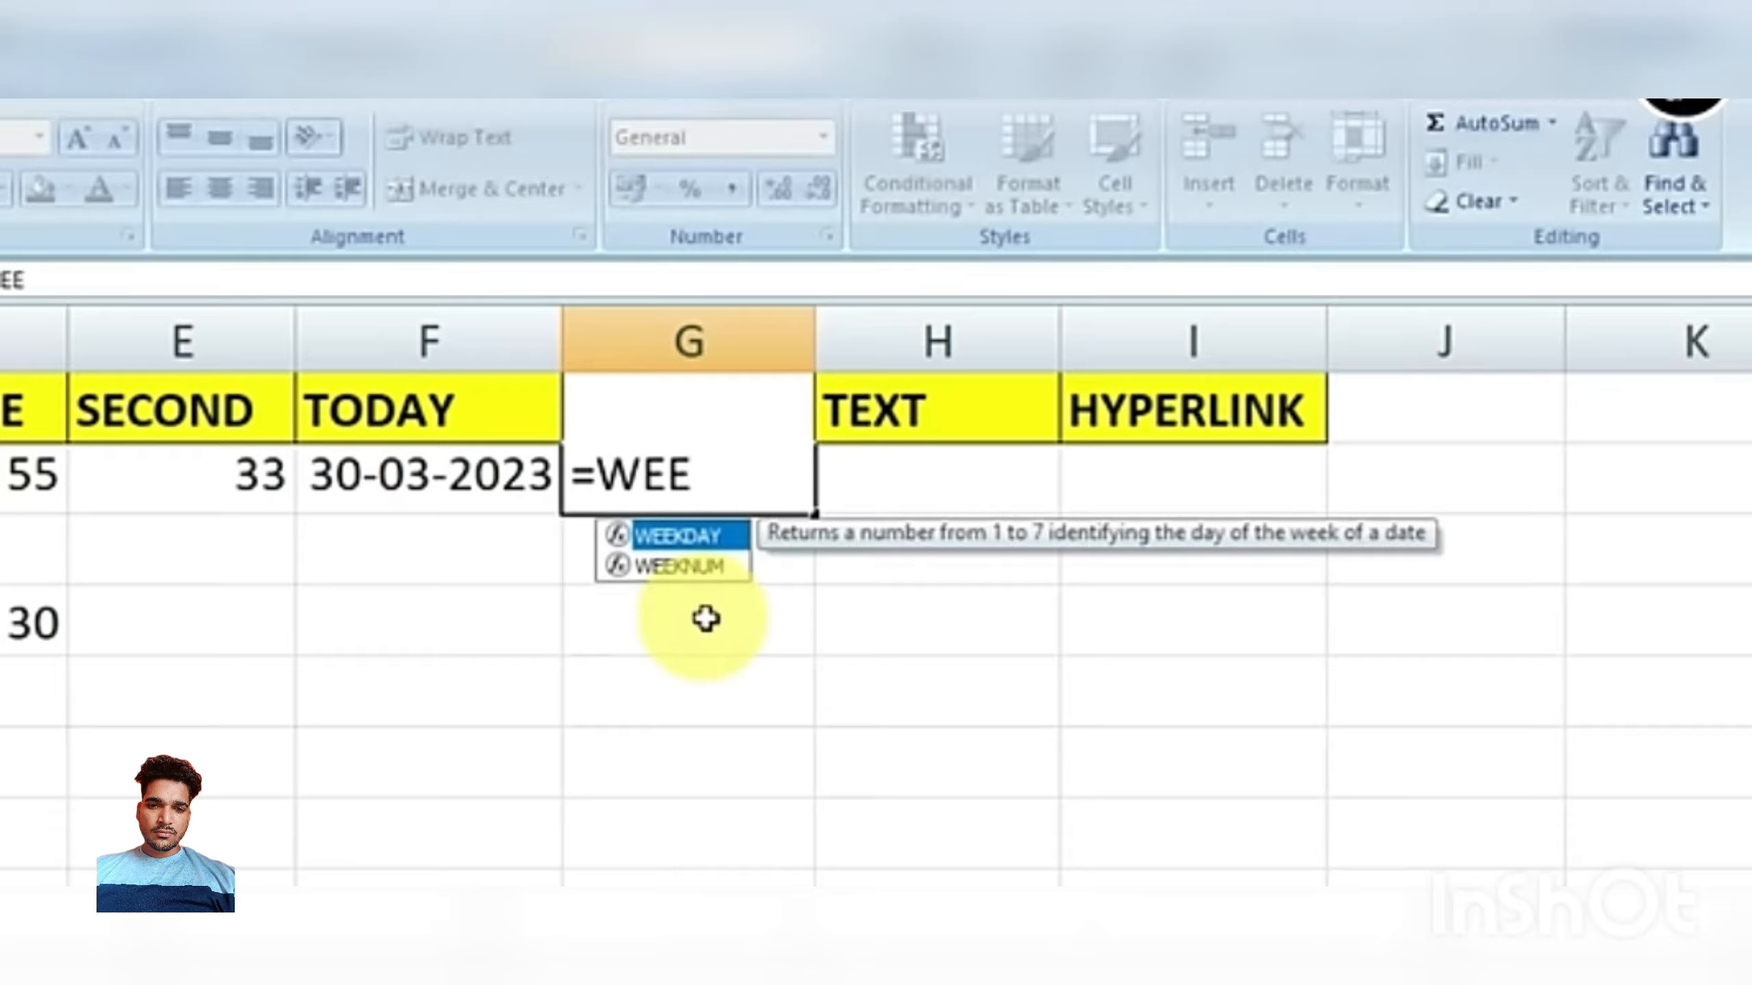
pyautogui.press('Tab')
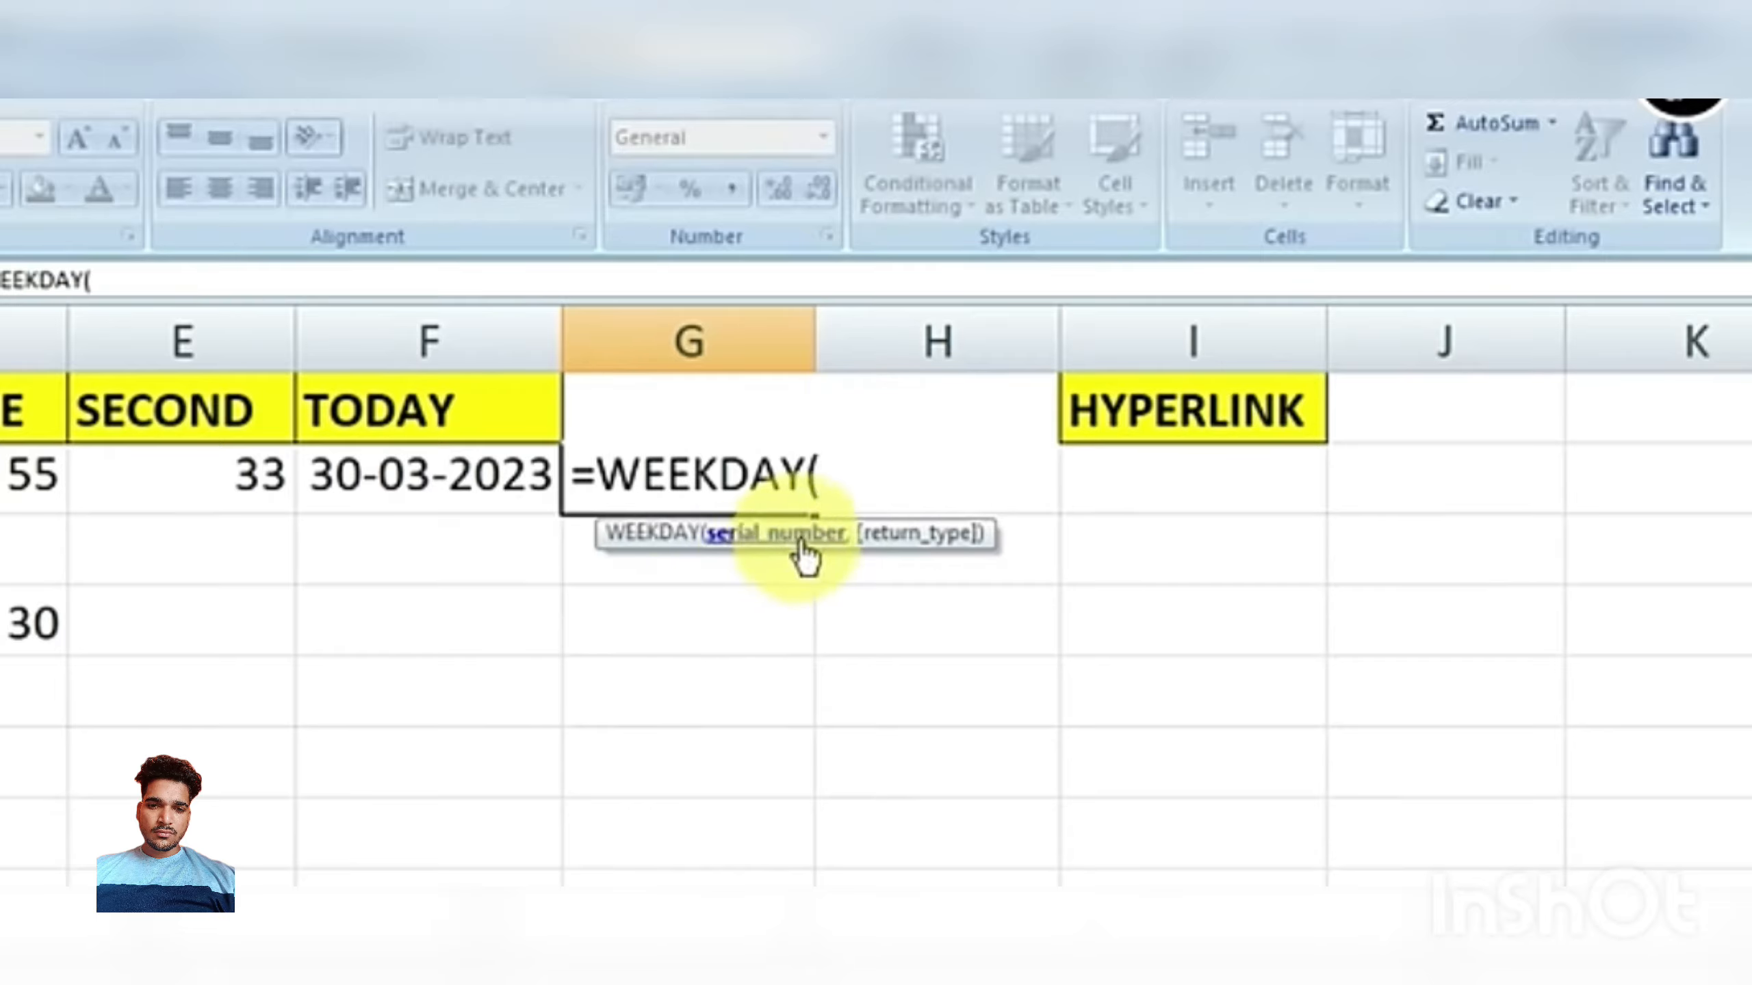
pyautogui.click(408, 476)
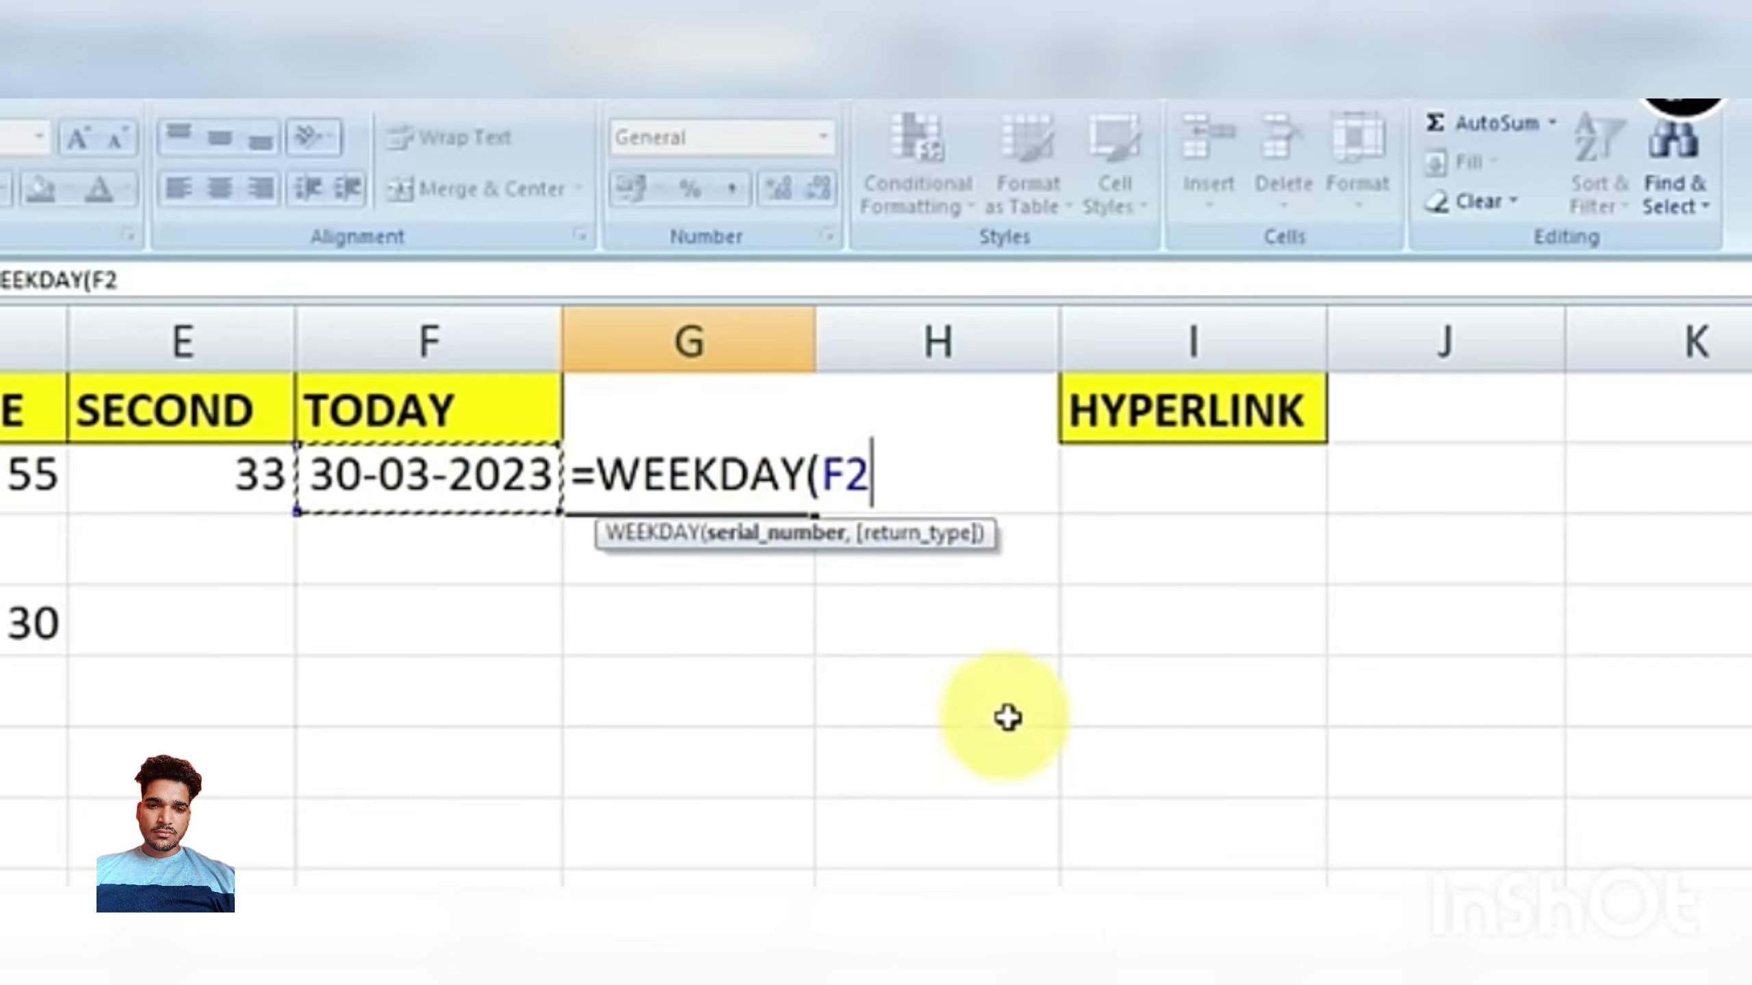
pyautogui.write(')')
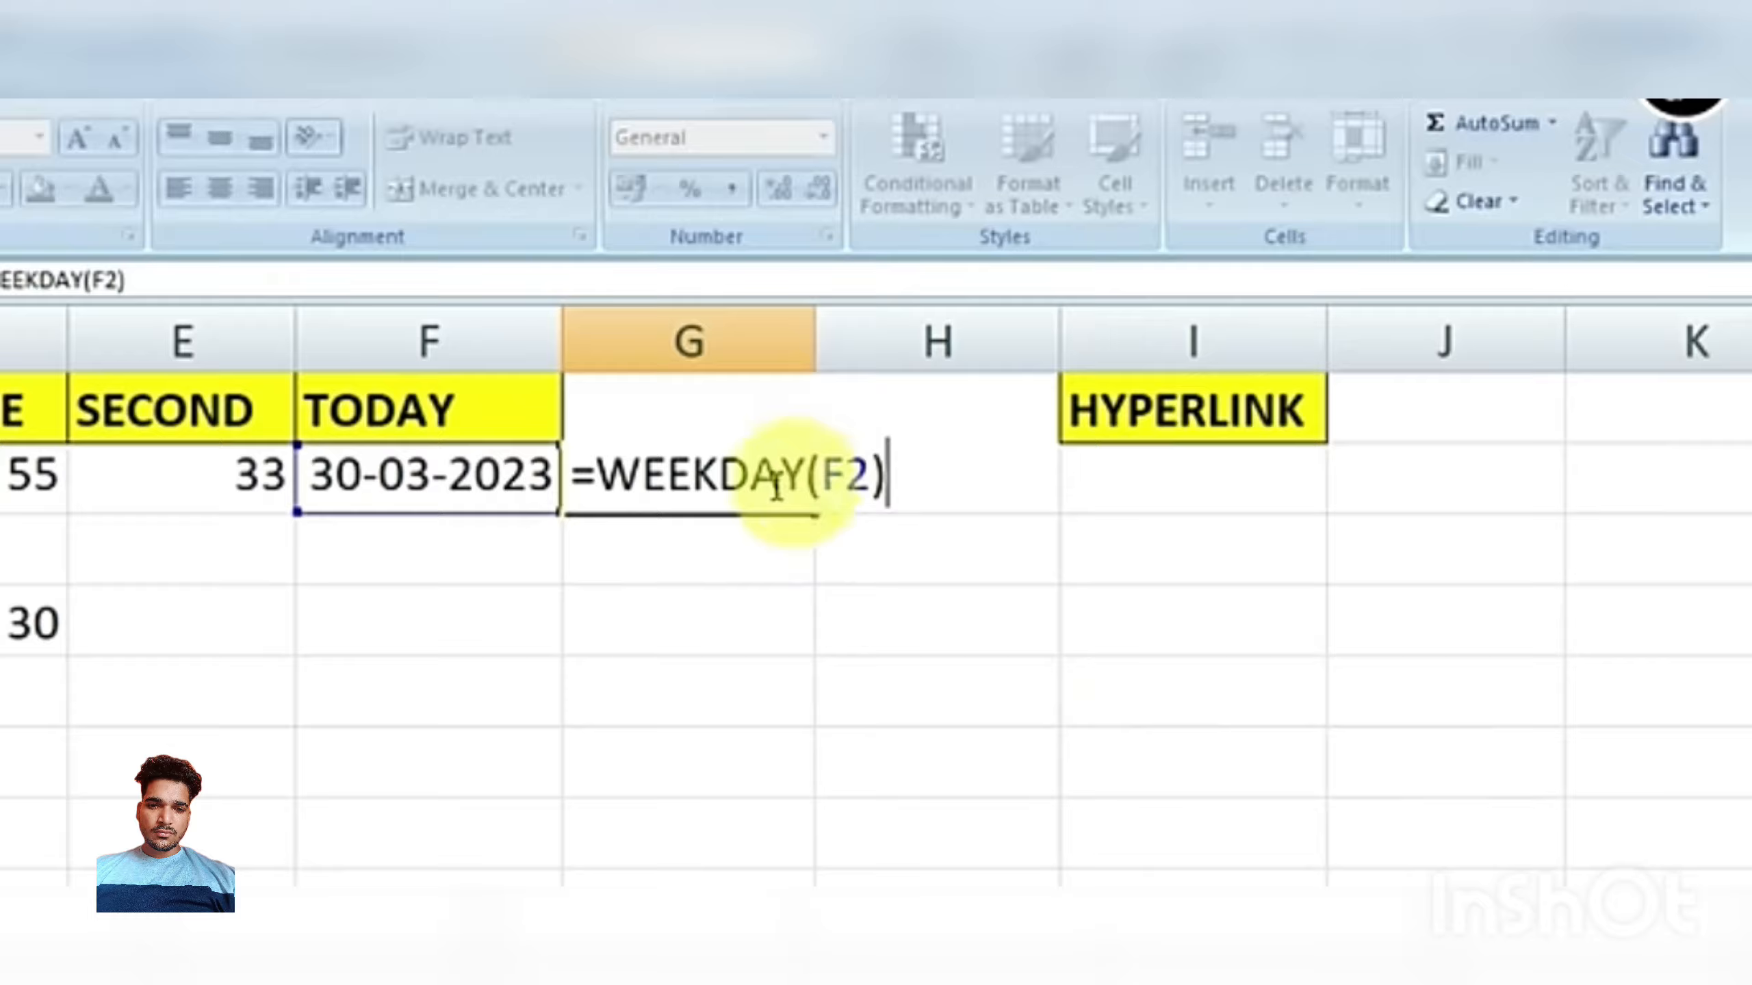
pyautogui.click(858, 481)
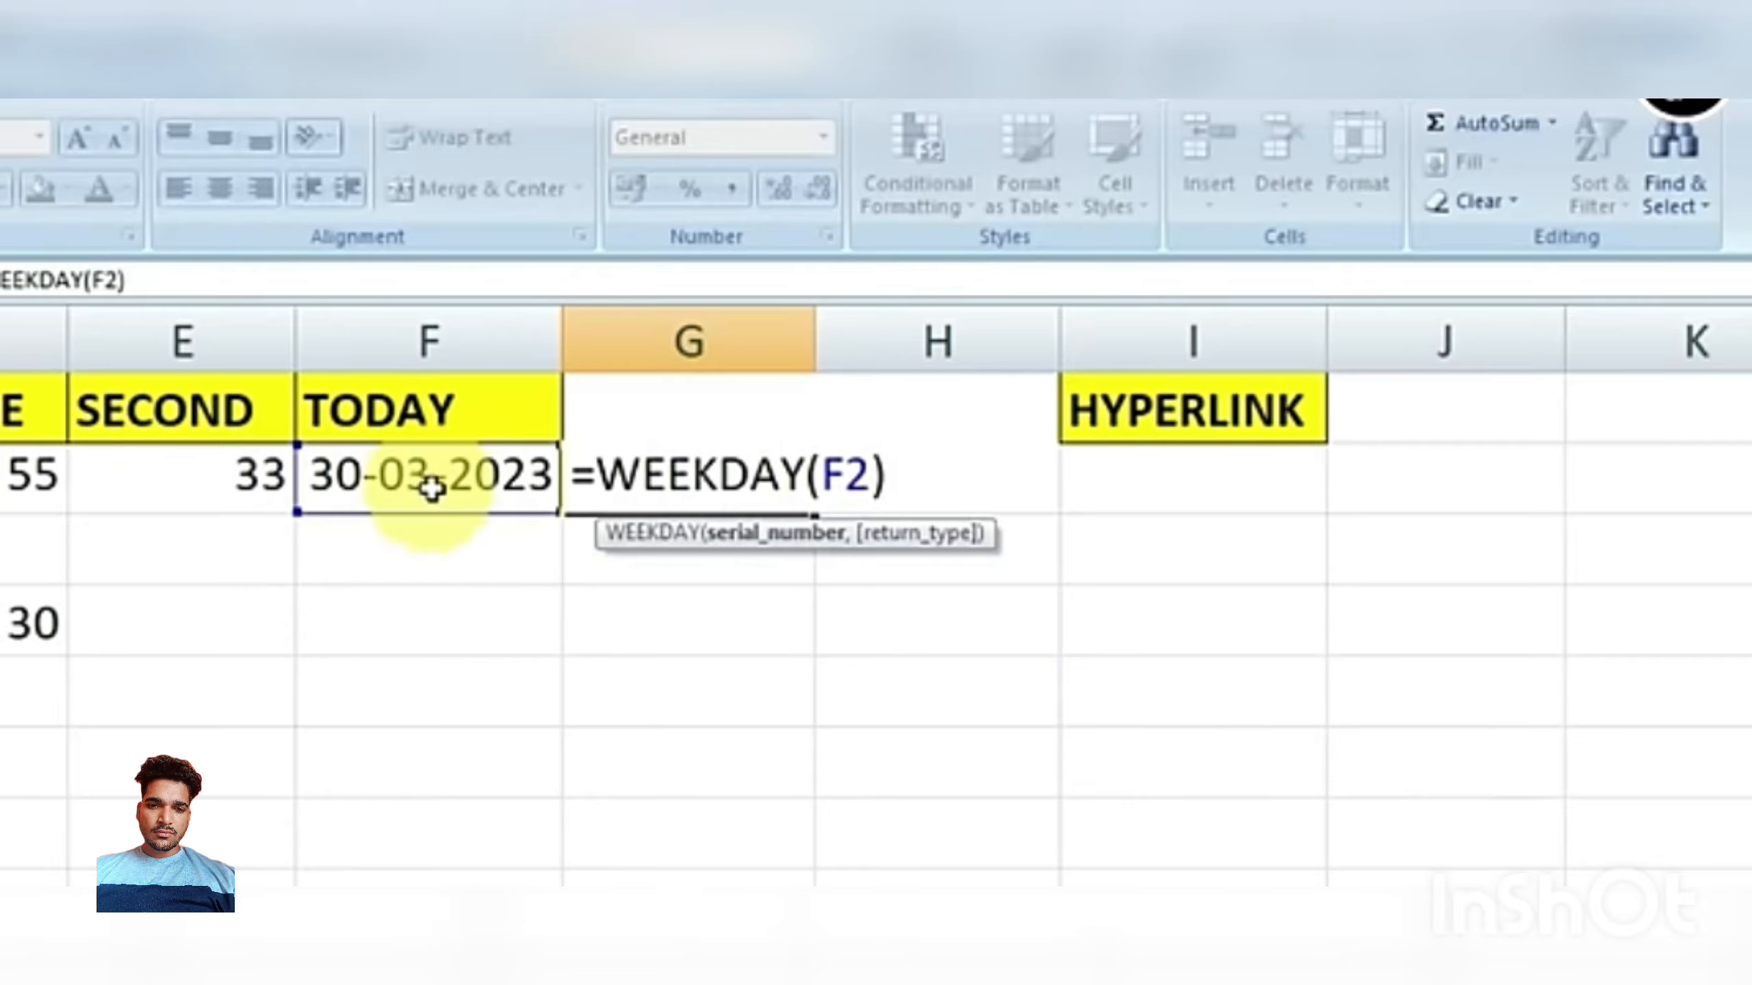
pyautogui.click(903, 479)
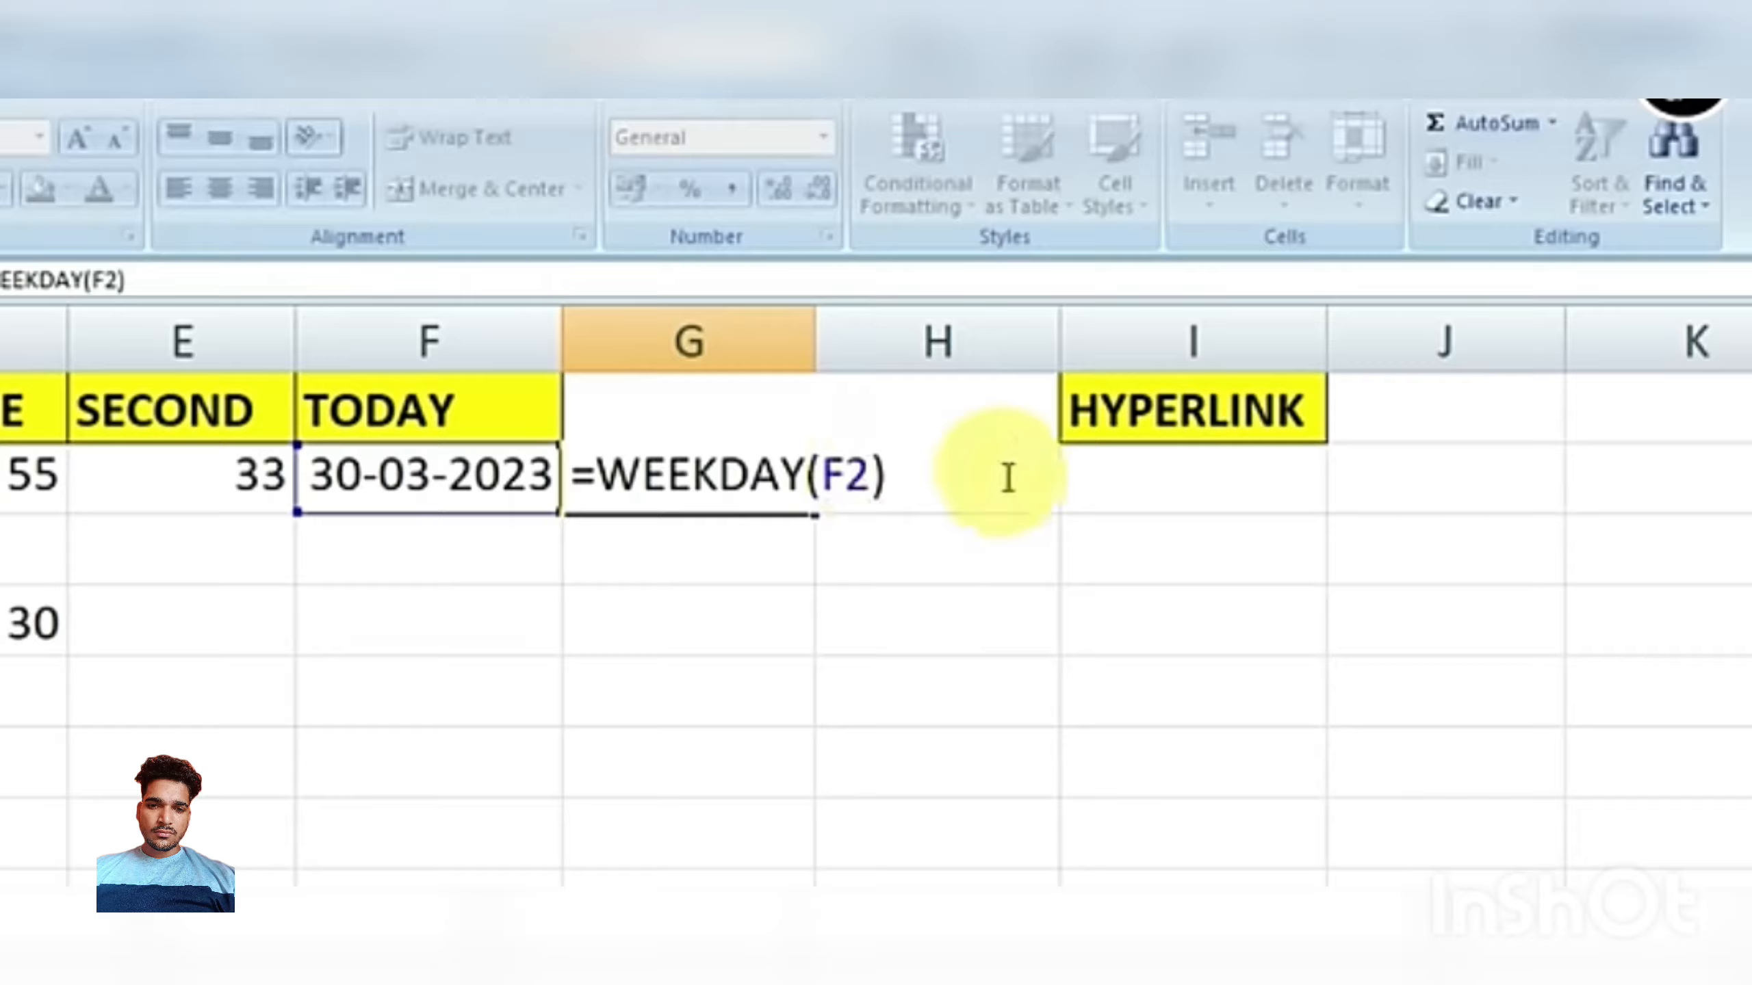
pyautogui.press('Return')
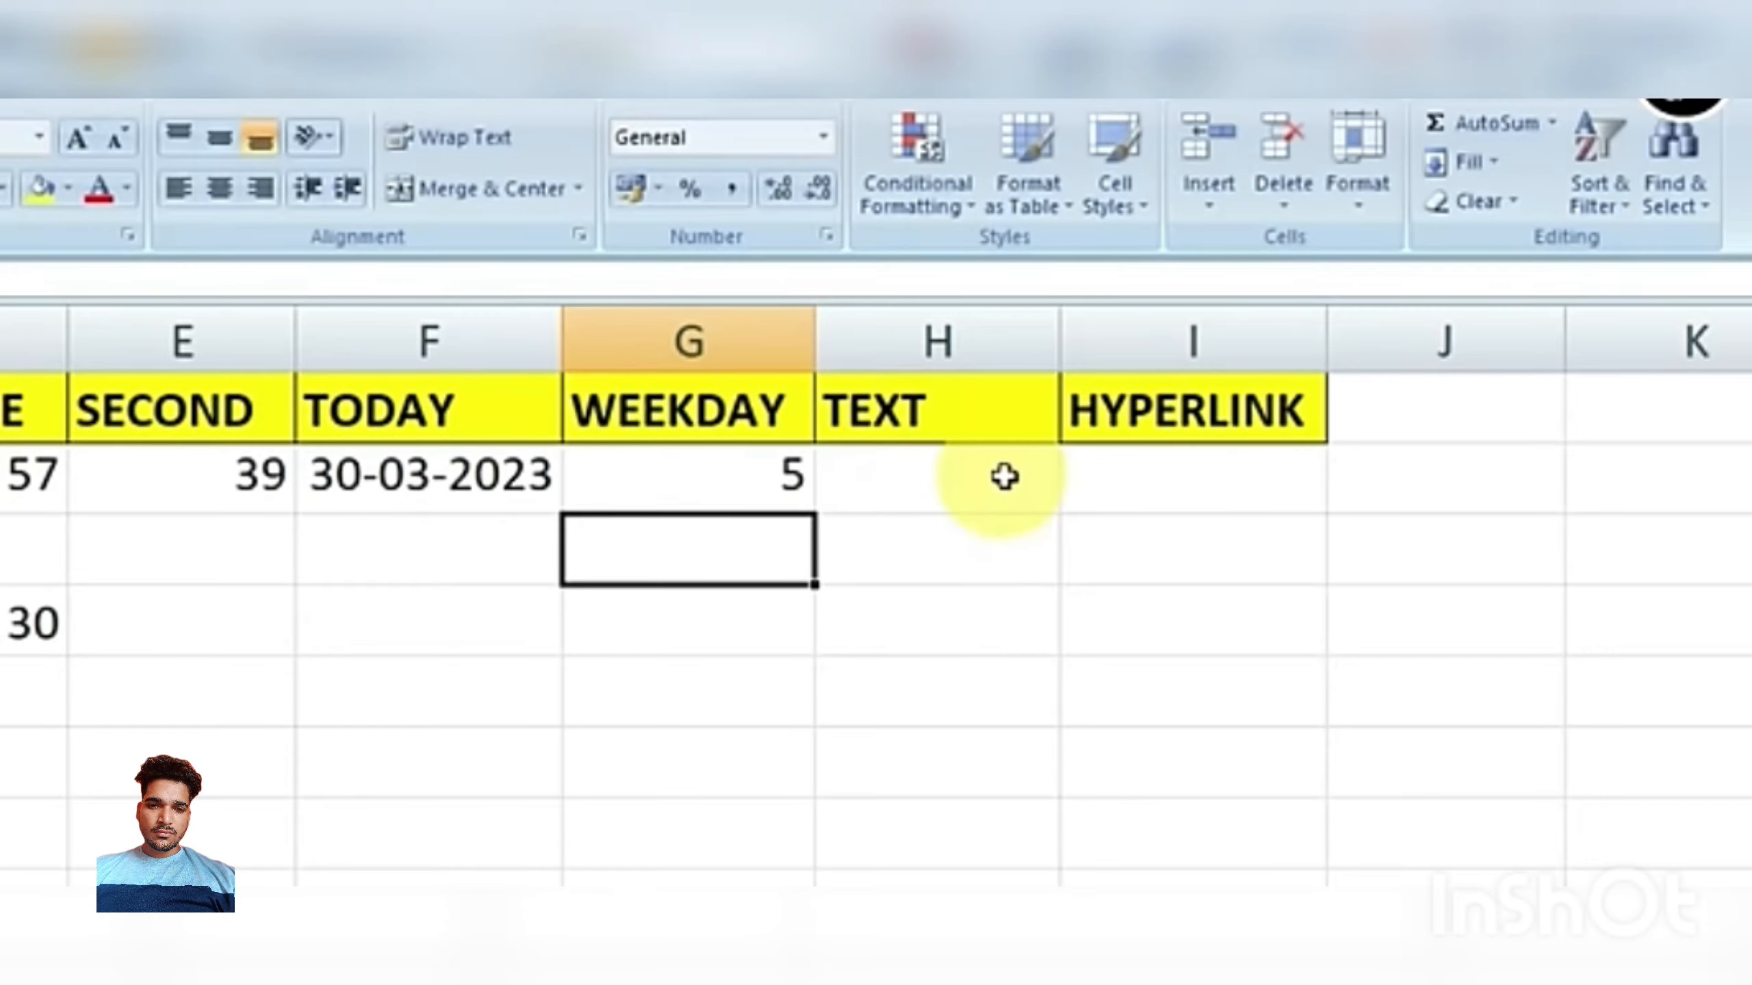
pyautogui.click(763, 483)
# Enter =TEXT(F2,"dddd") in cell H2 under the TEXT heading to return the weekday name of the date in F2.
pyautogui.click(958, 485)
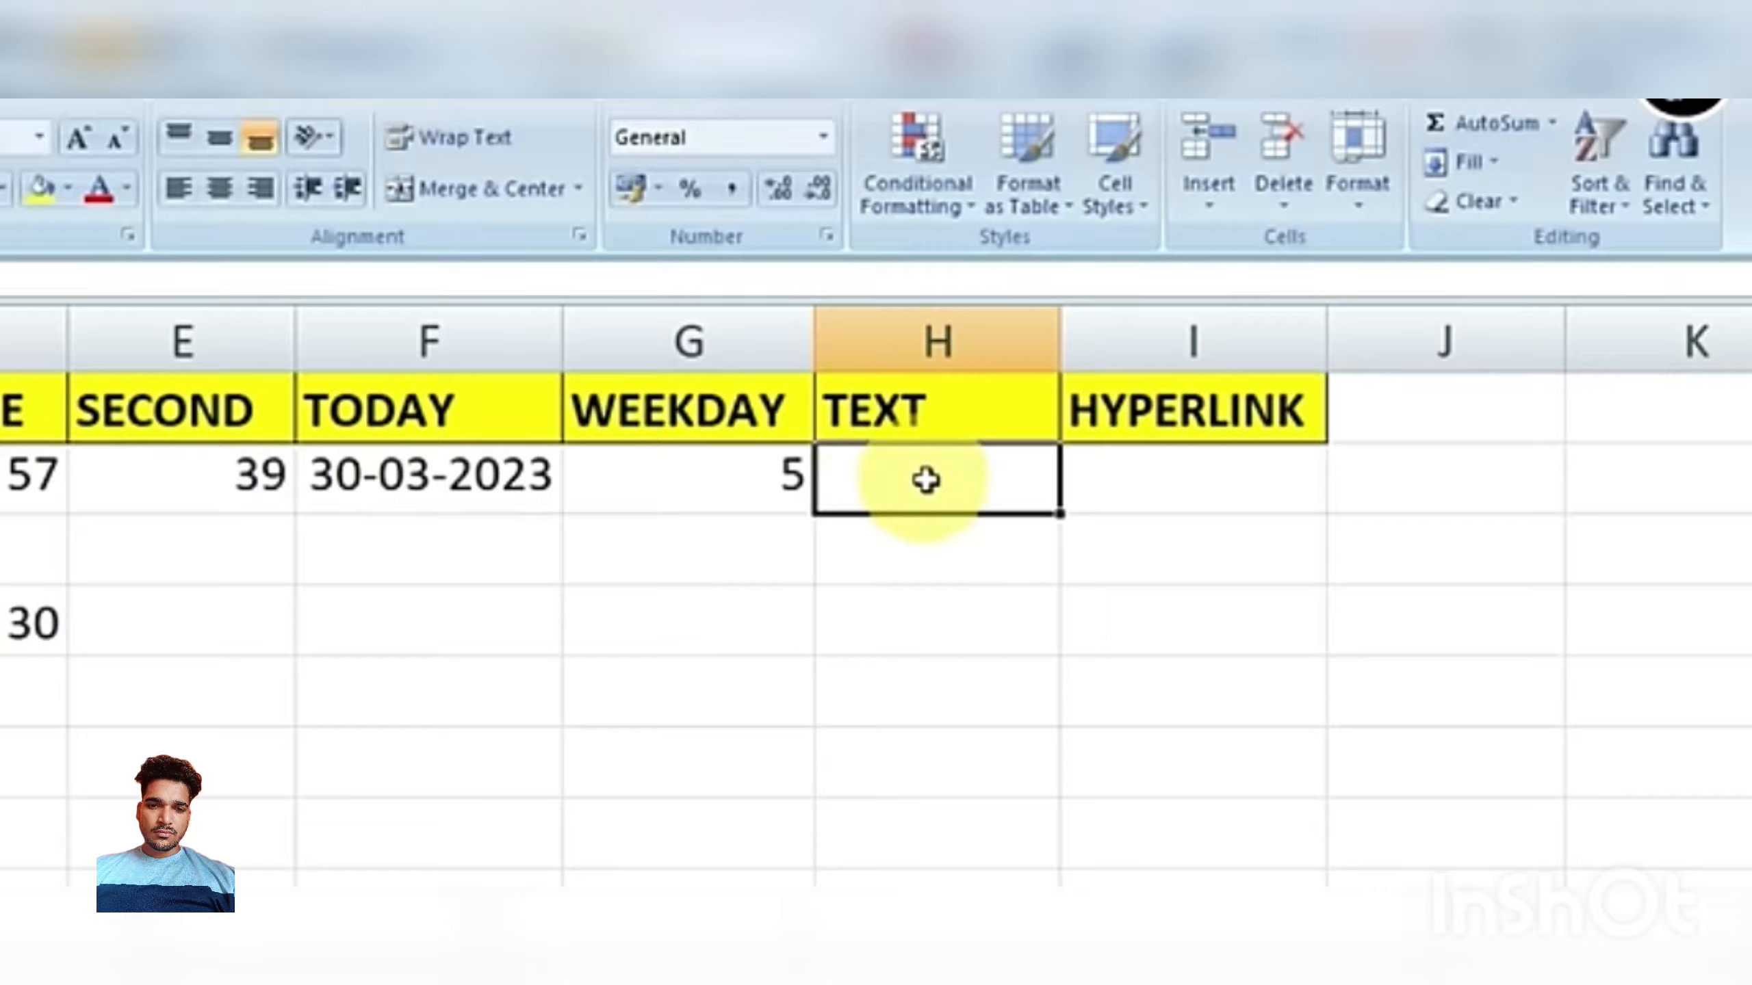
pyautogui.write('=')
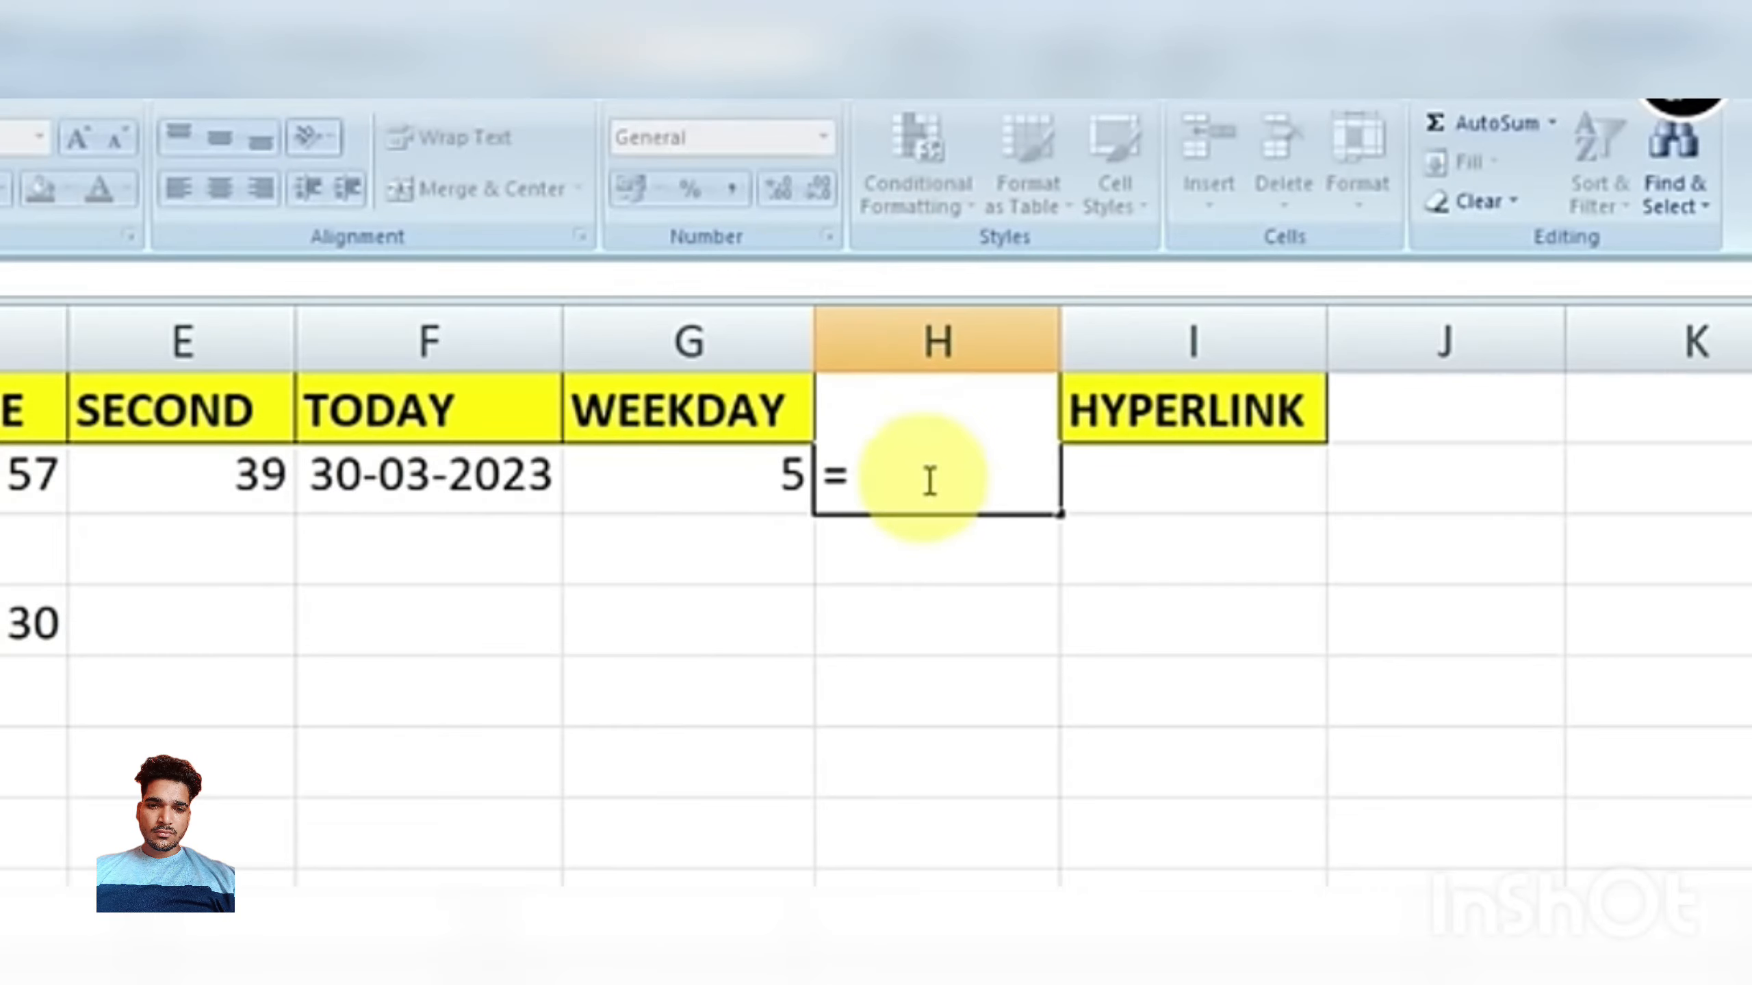
pyautogui.write('TRX')
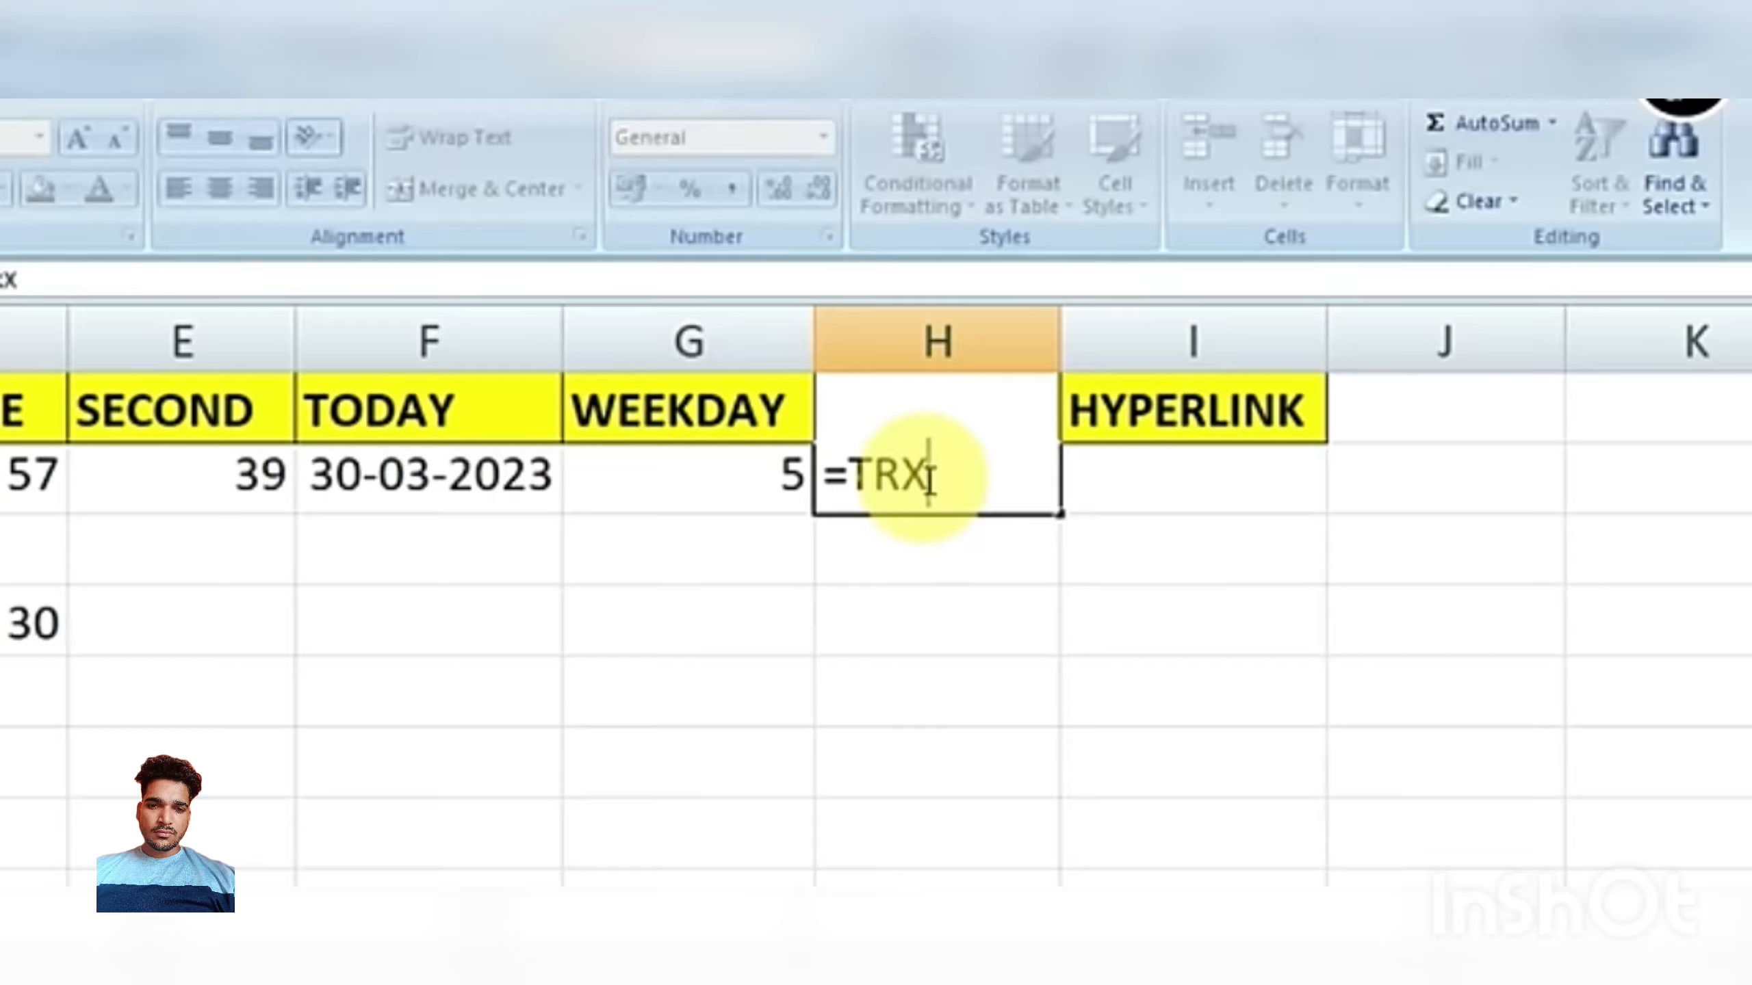
pyautogui.press('BackSpace')
pyautogui.press('BackSpace')
pyautogui.write('R')
pyautogui.press('BackSpace')
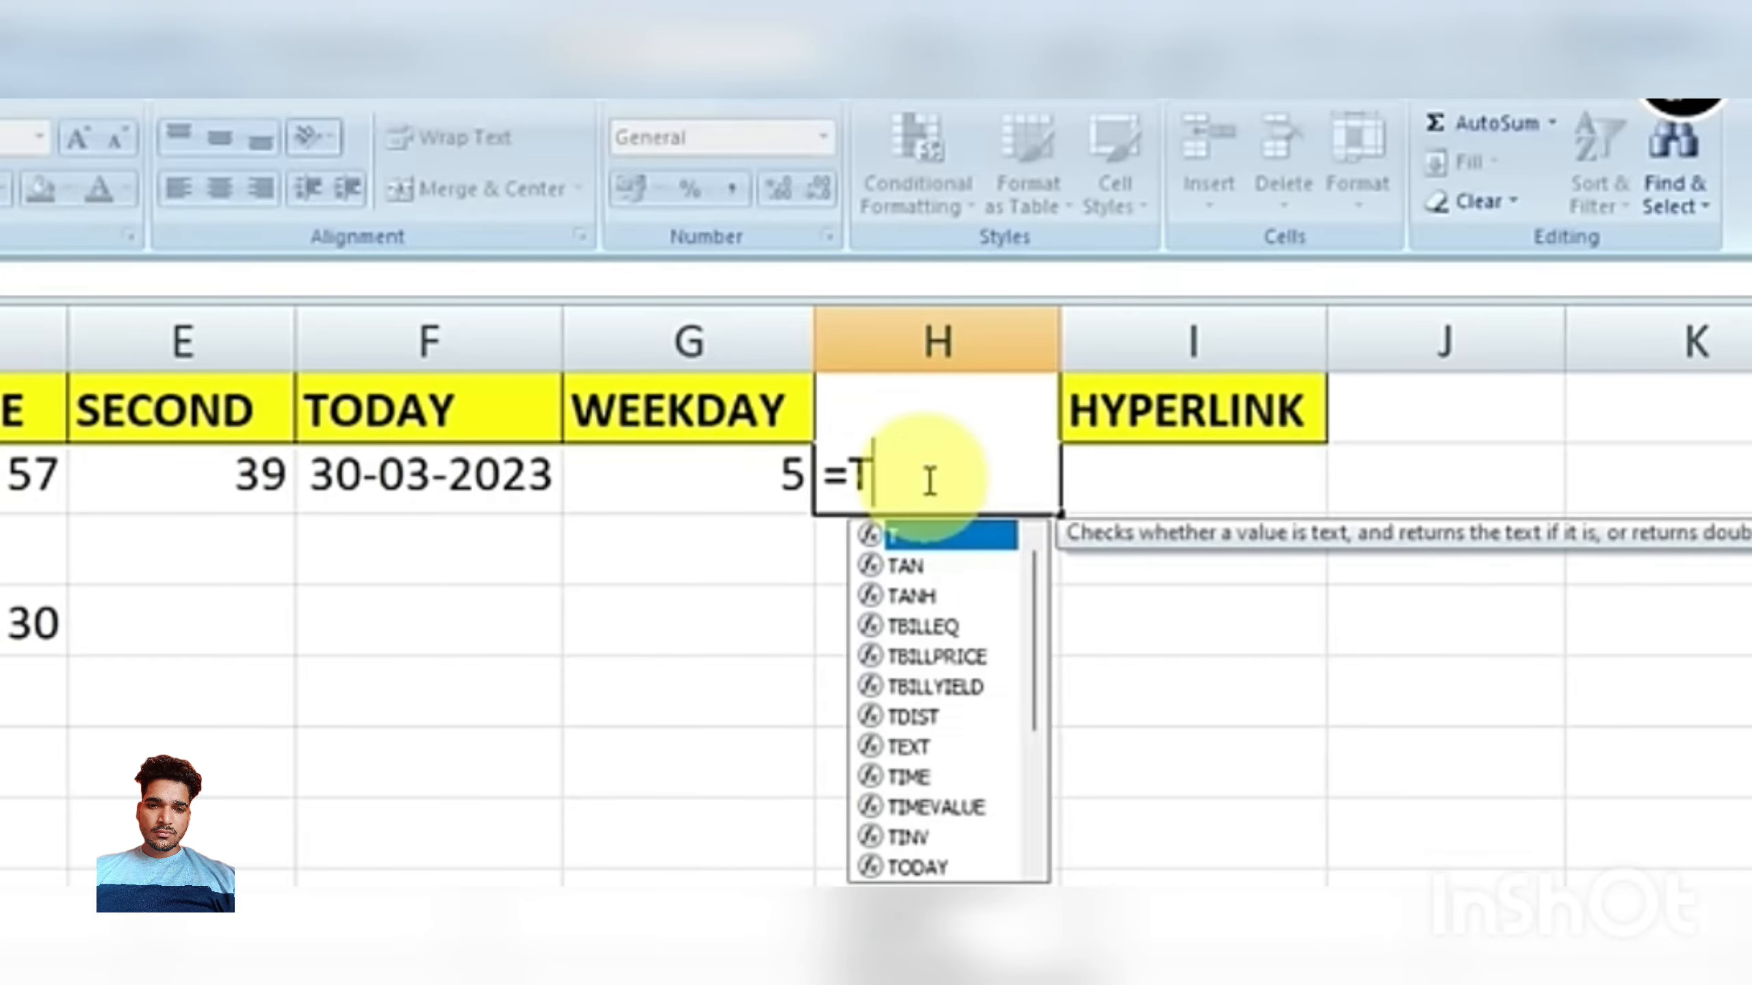
pyautogui.write('EXT')
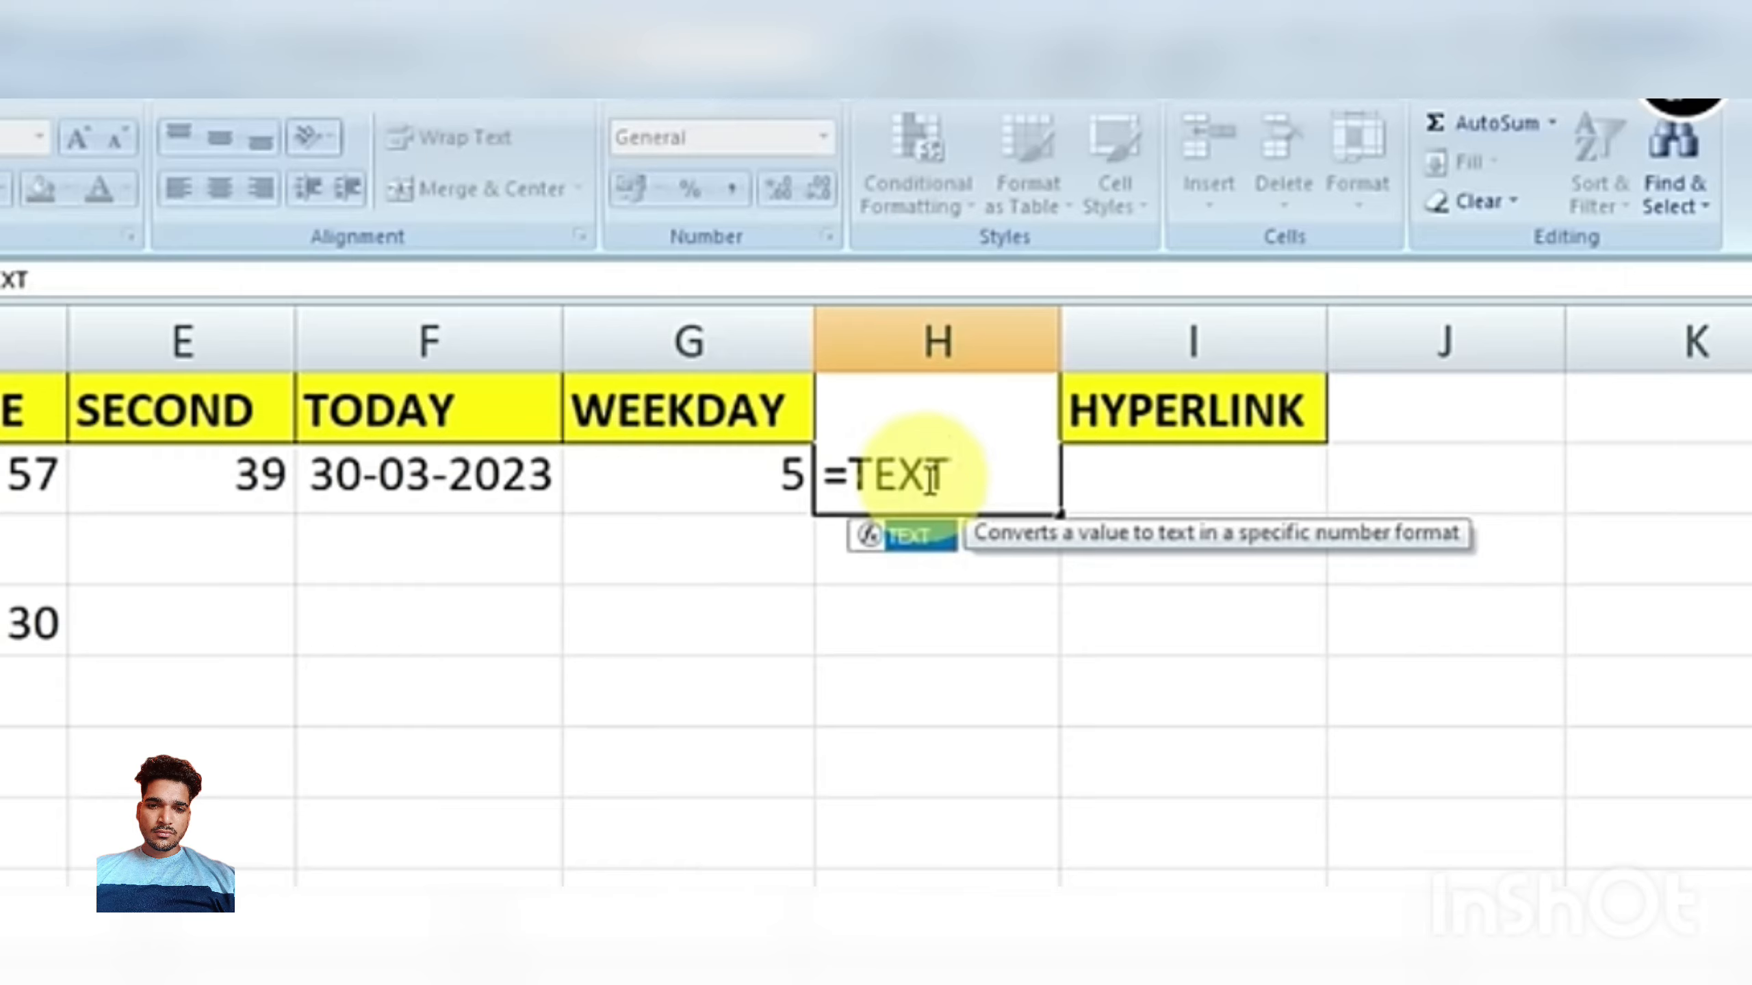
pyautogui.write('(')
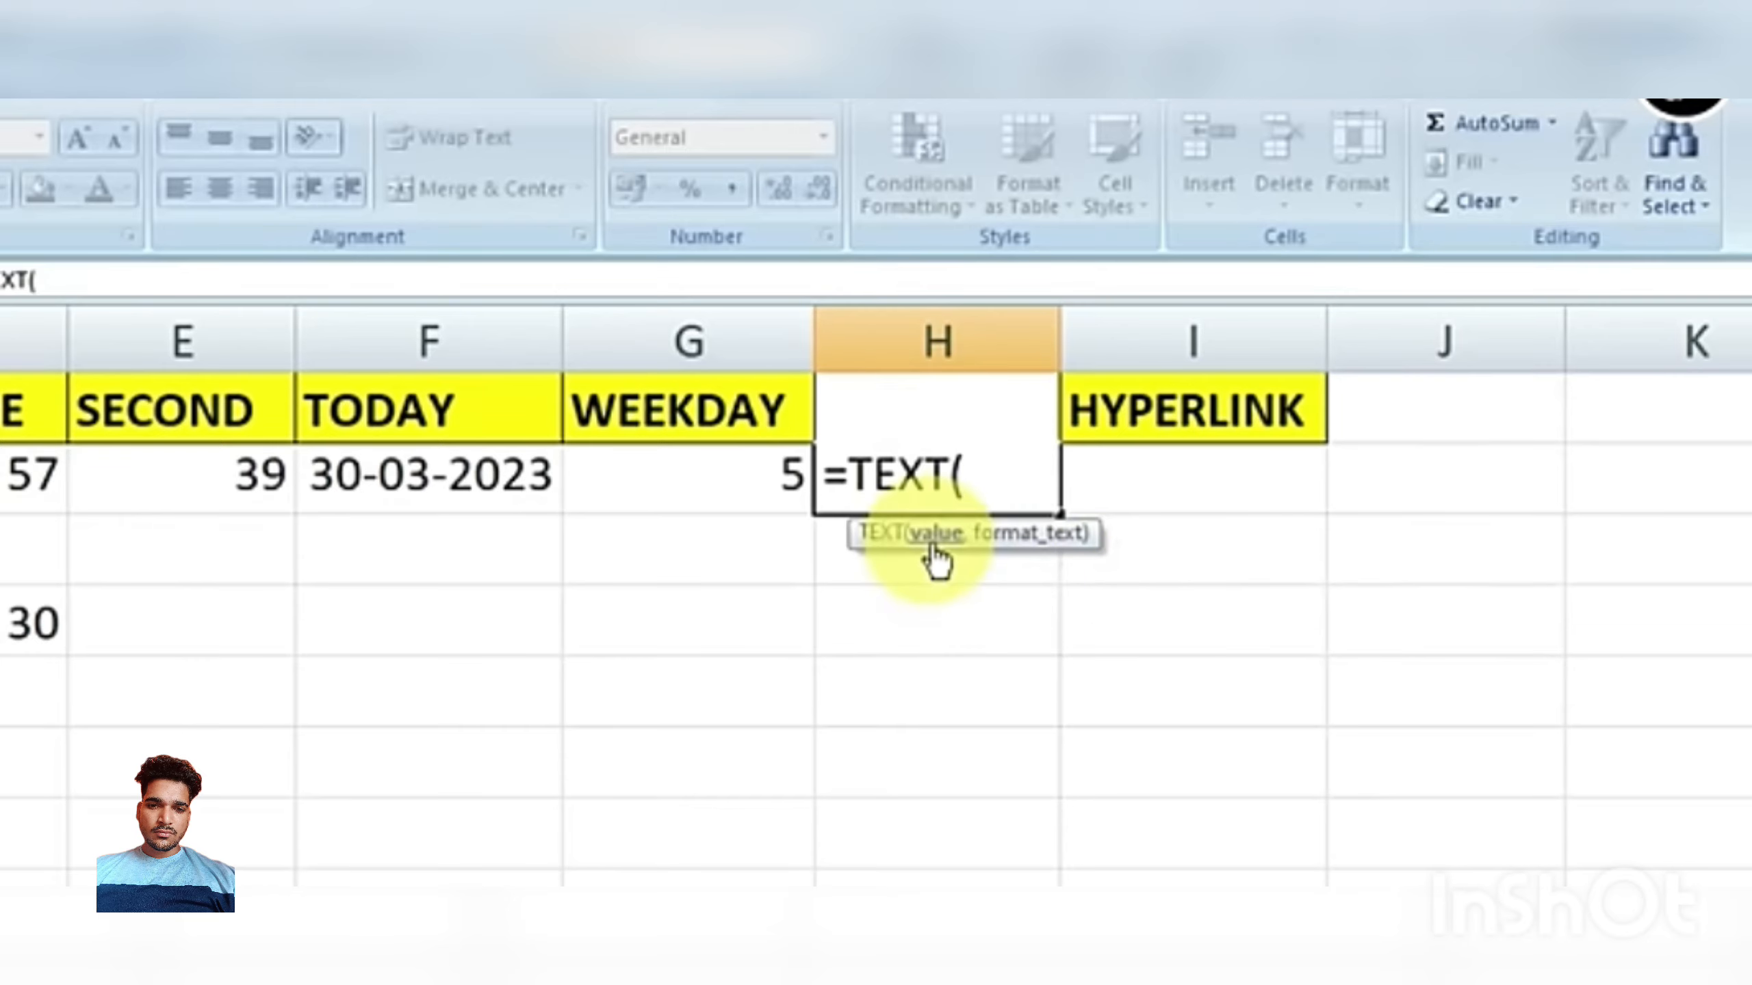
pyautogui.click(448, 483)
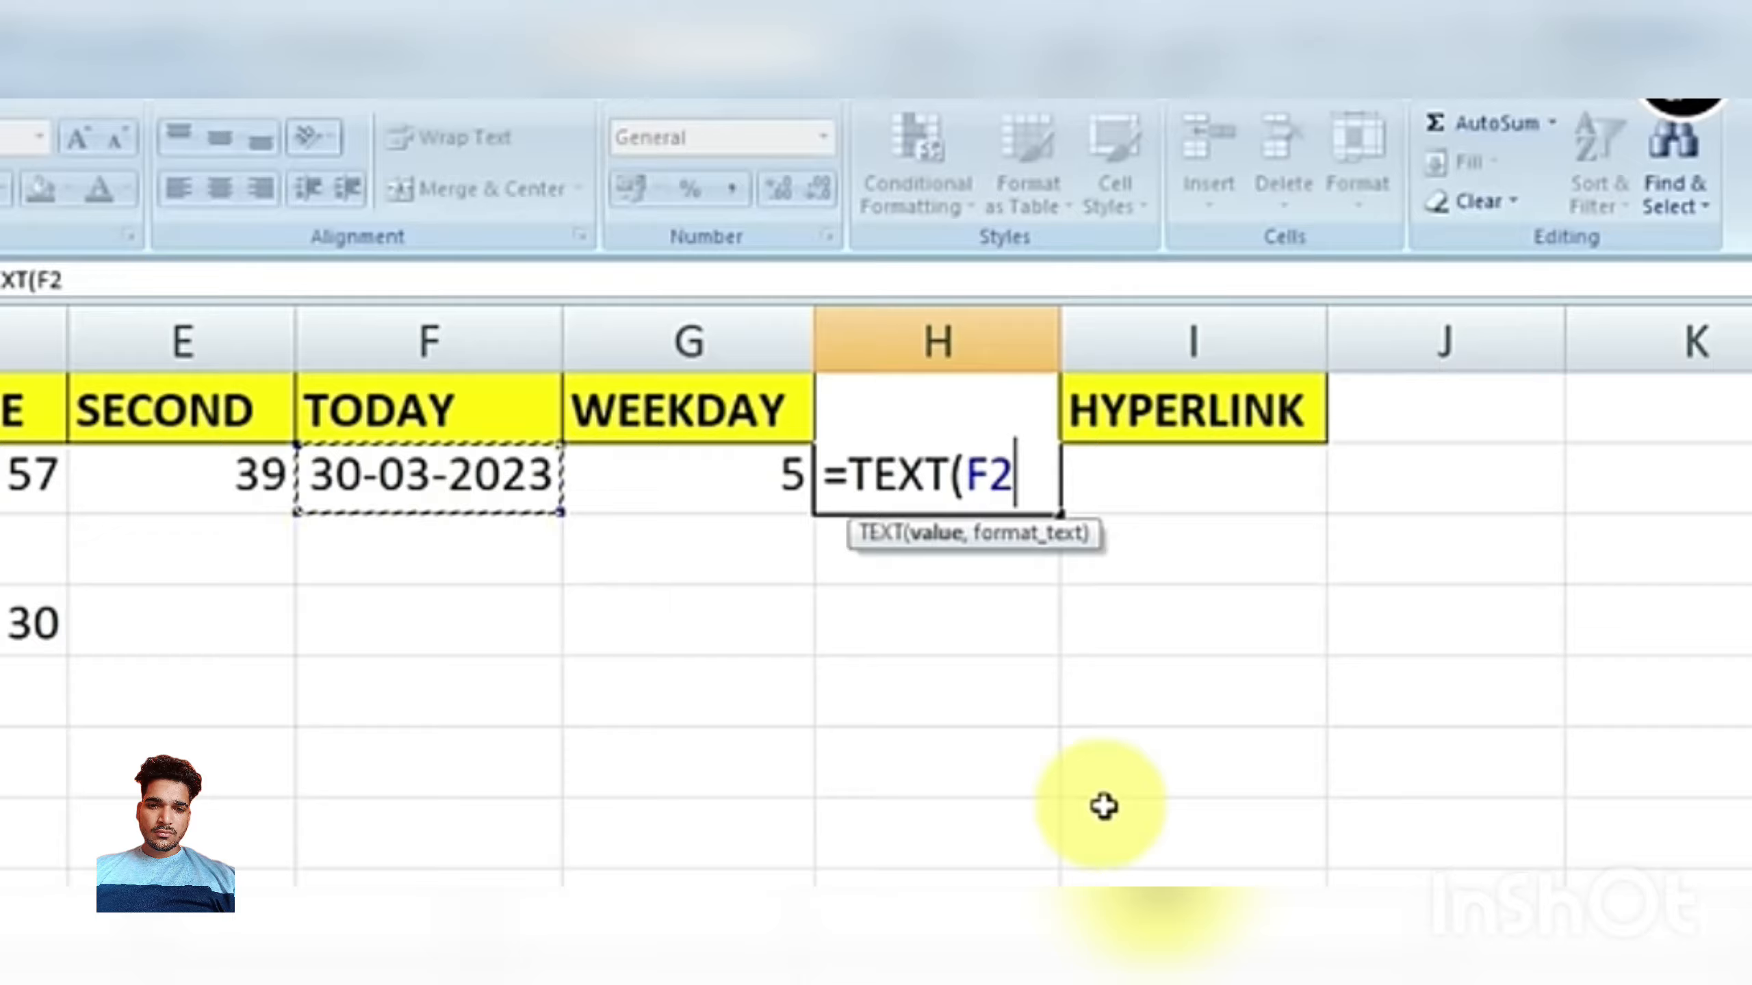
pyautogui.write(',"')
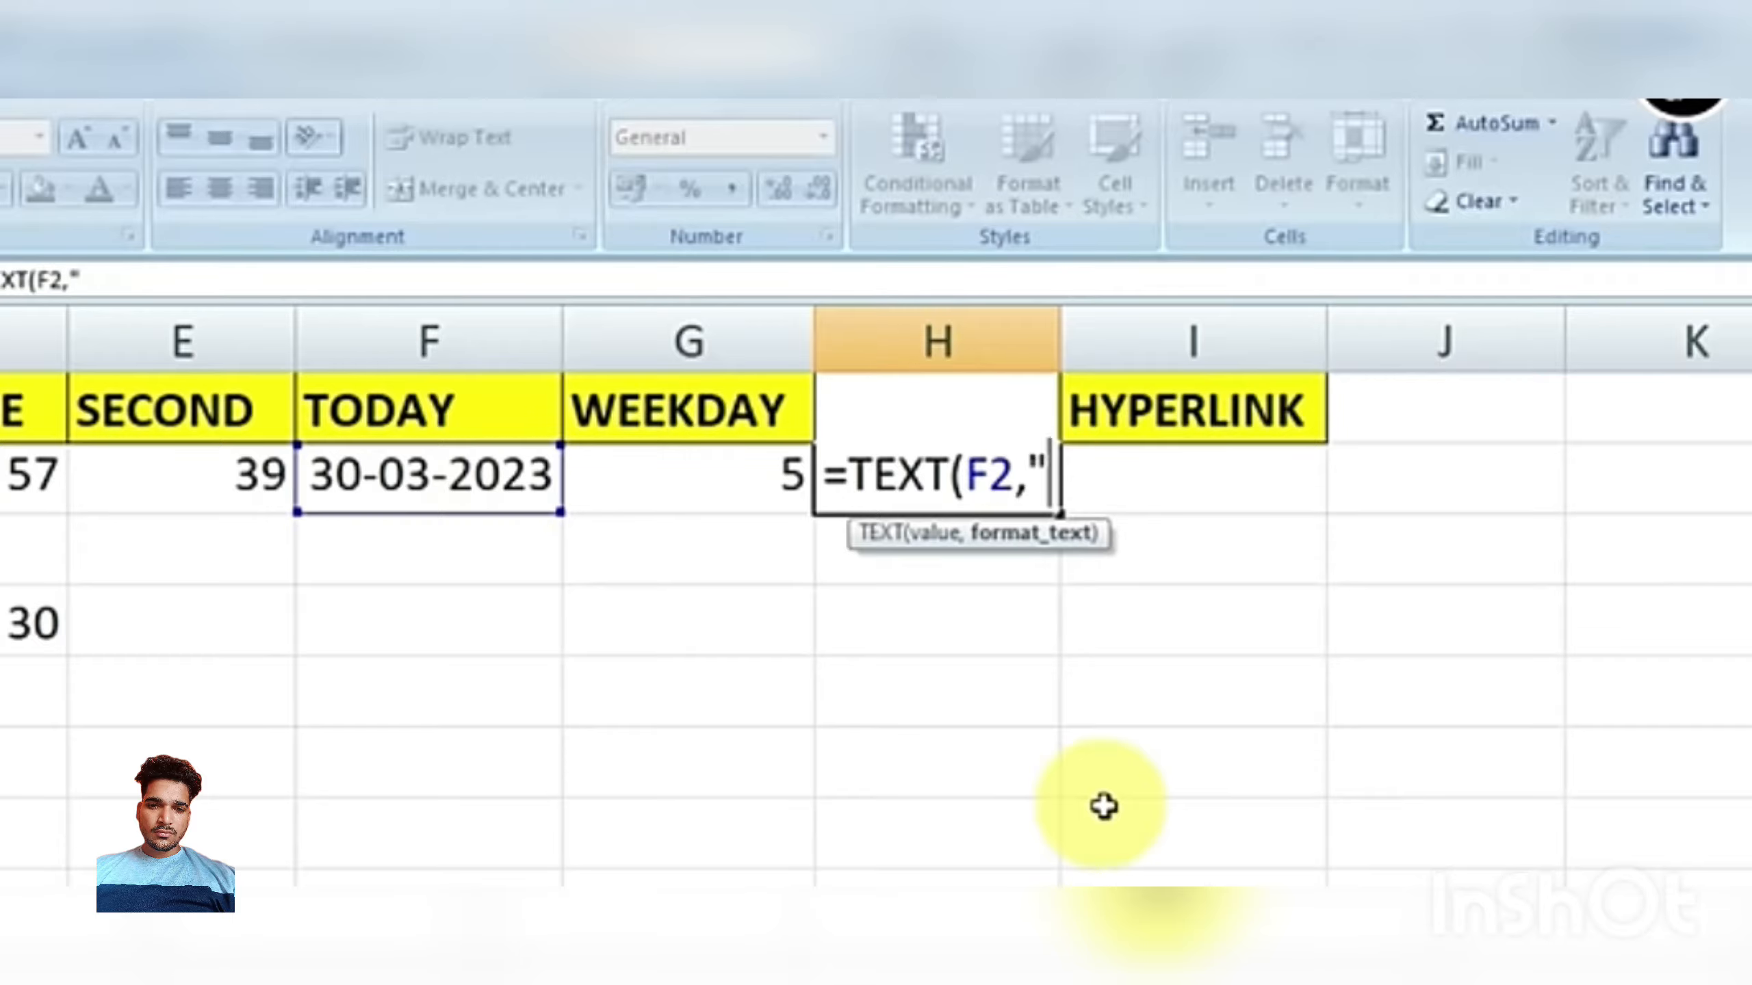
pyautogui.write('dddd')
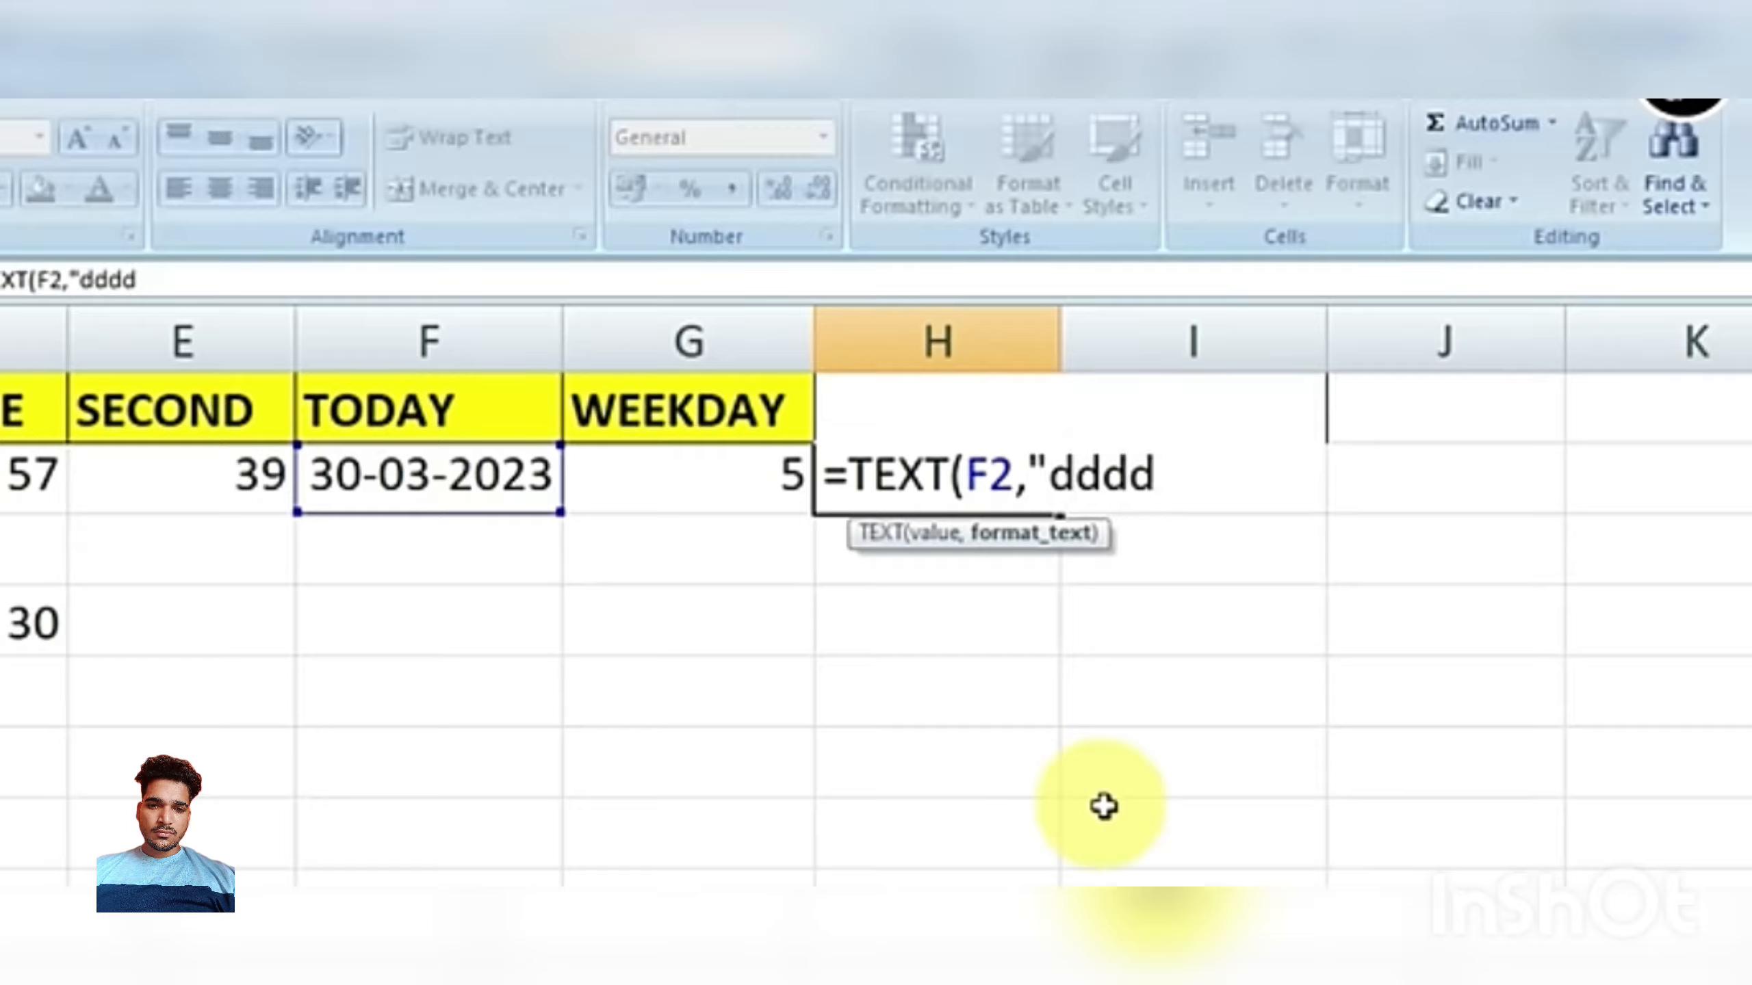
pyautogui.write('"')
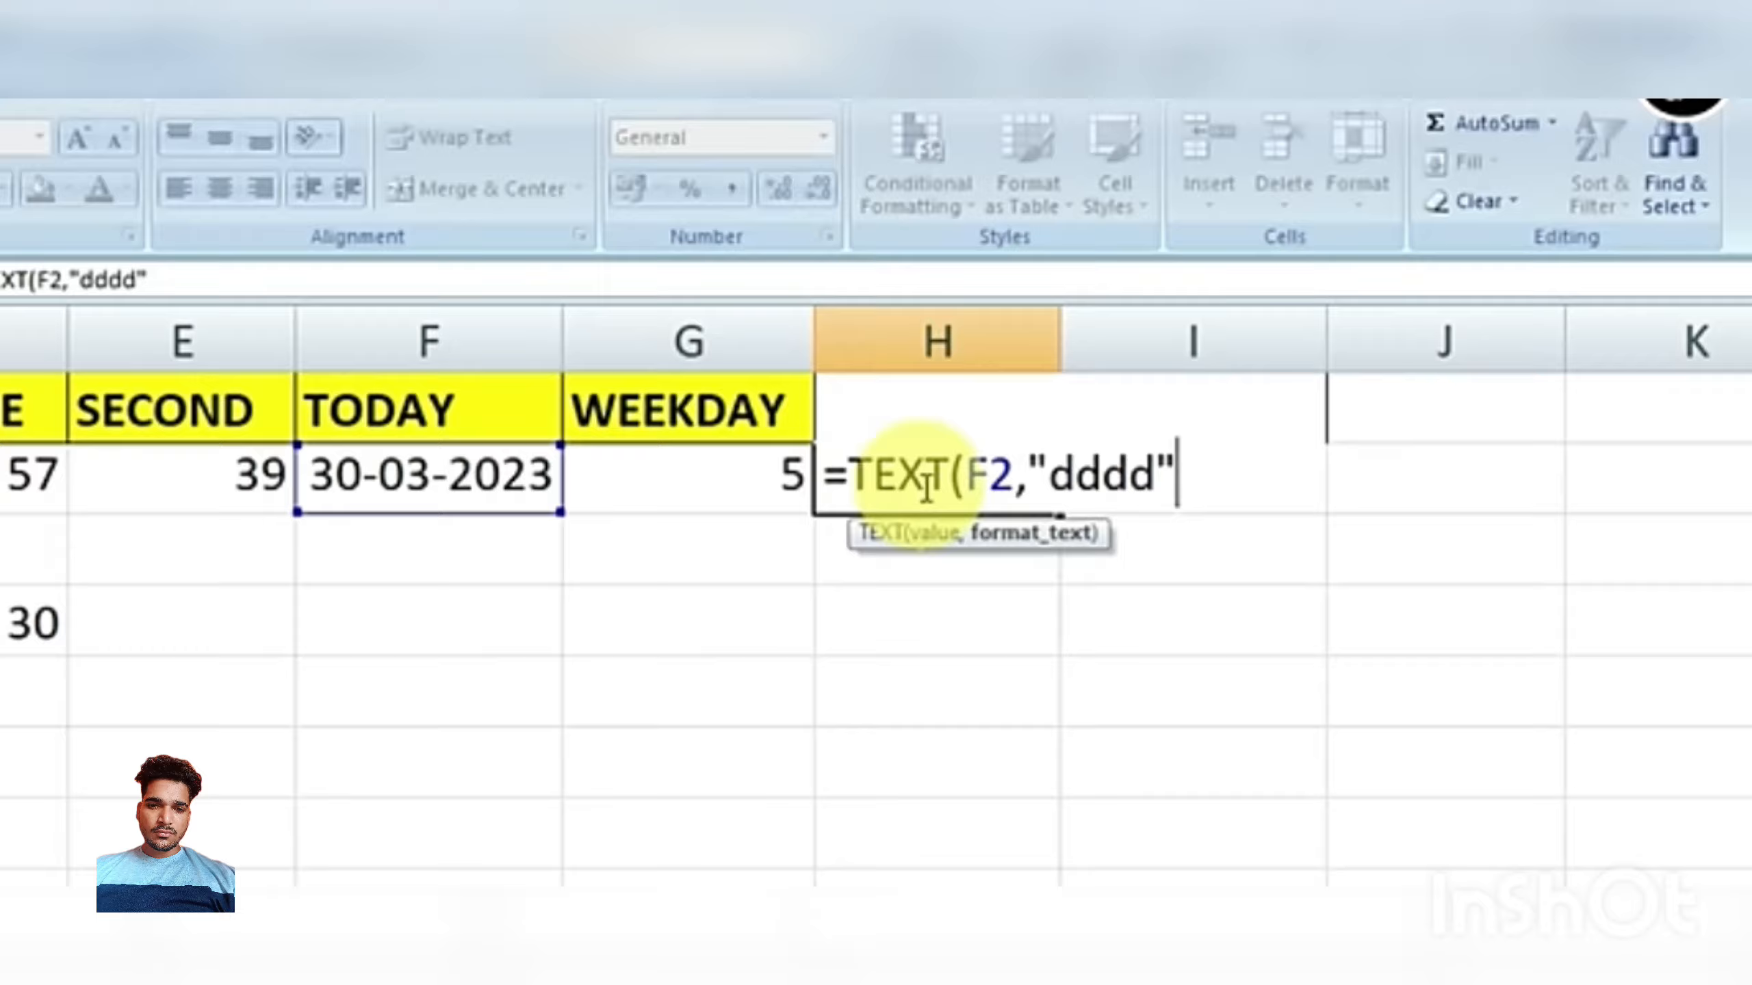
pyautogui.click(988, 477)
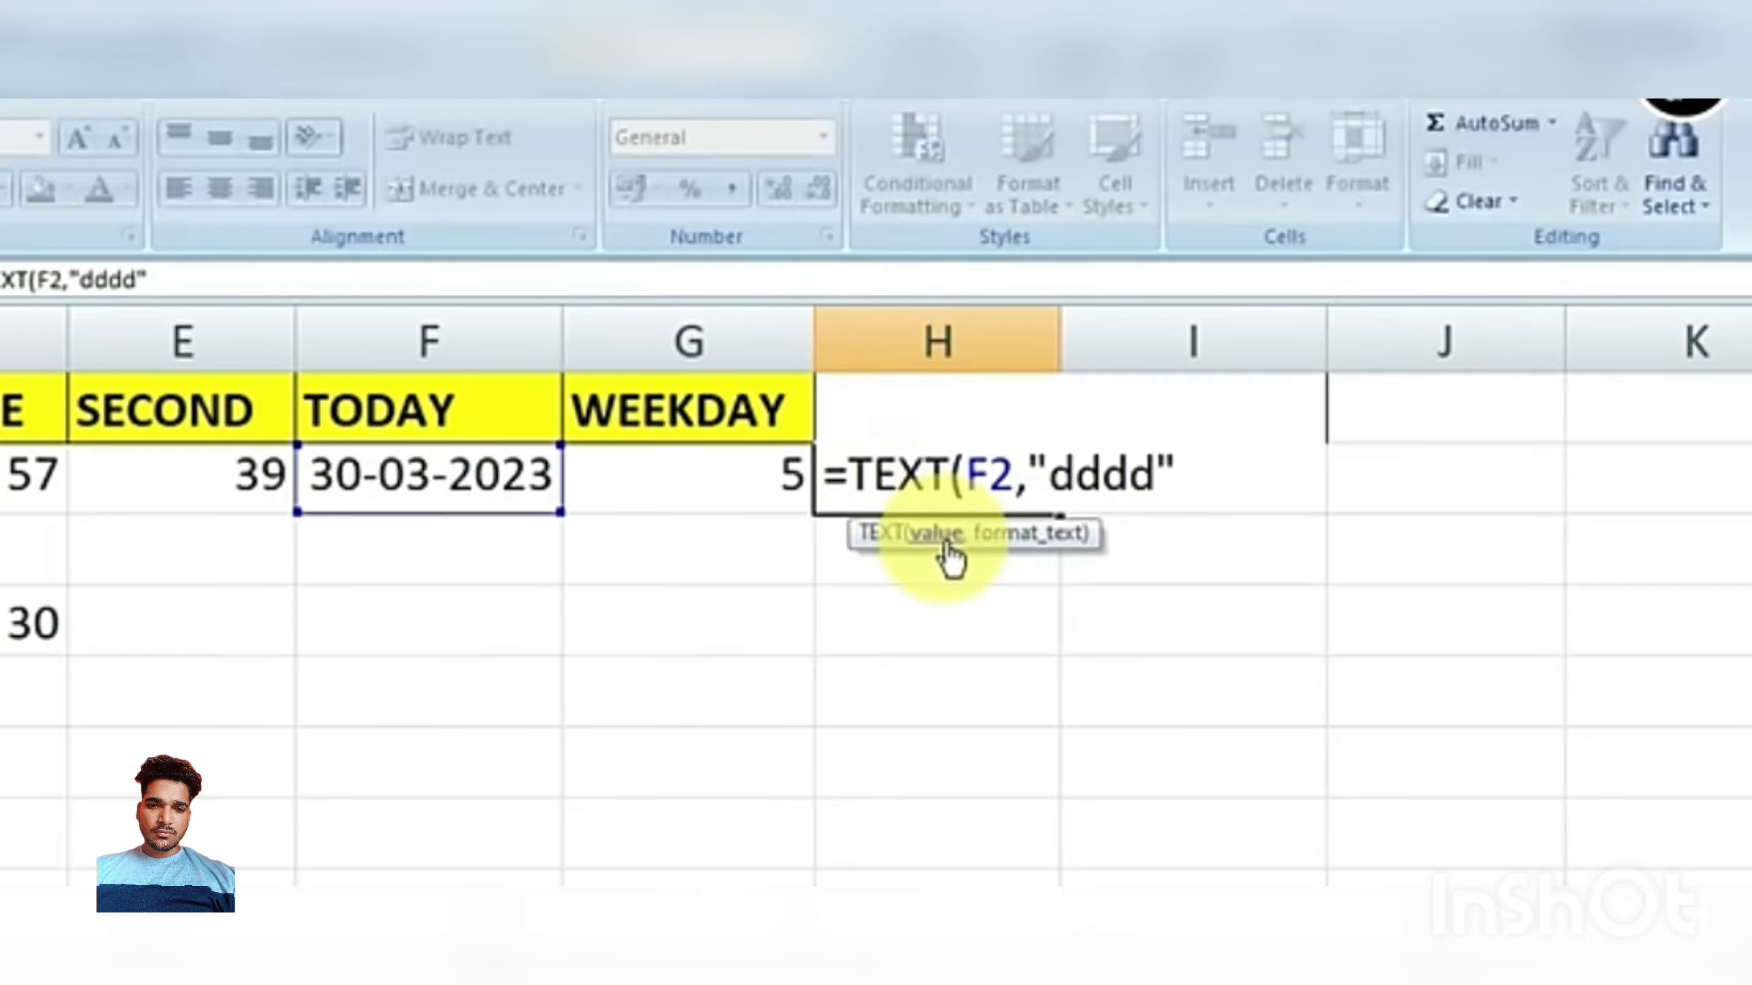
pyautogui.click(1031, 491)
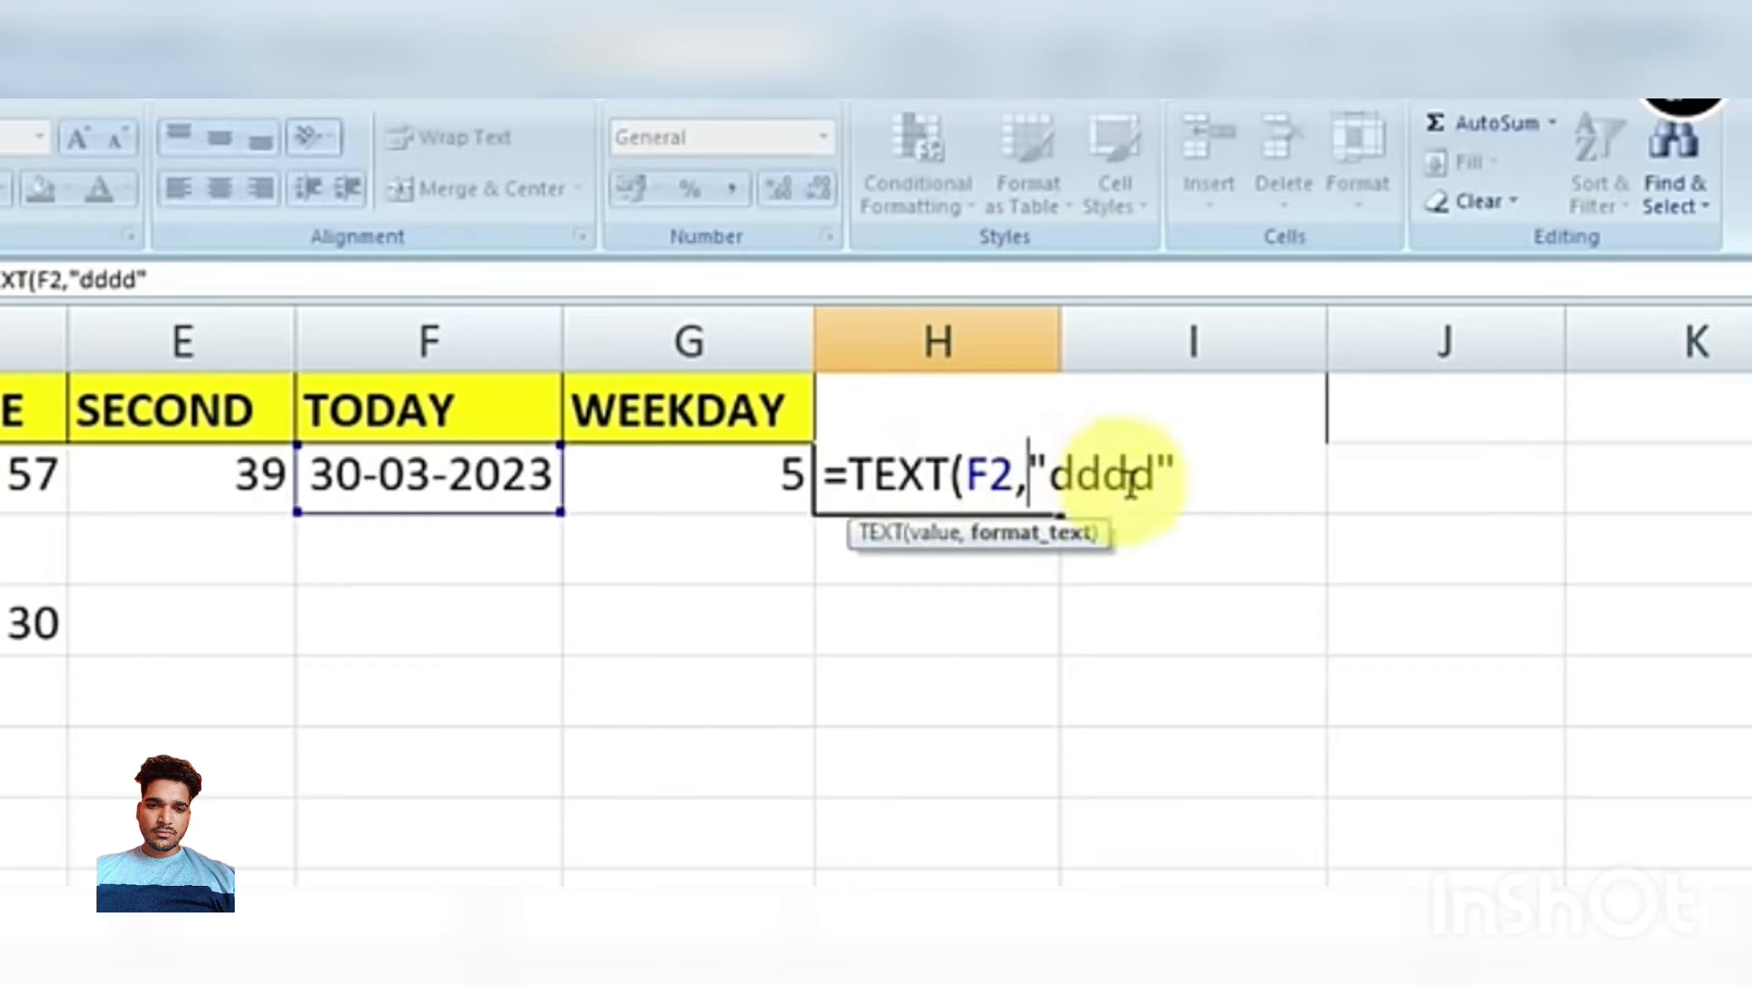
pyautogui.click(1197, 471)
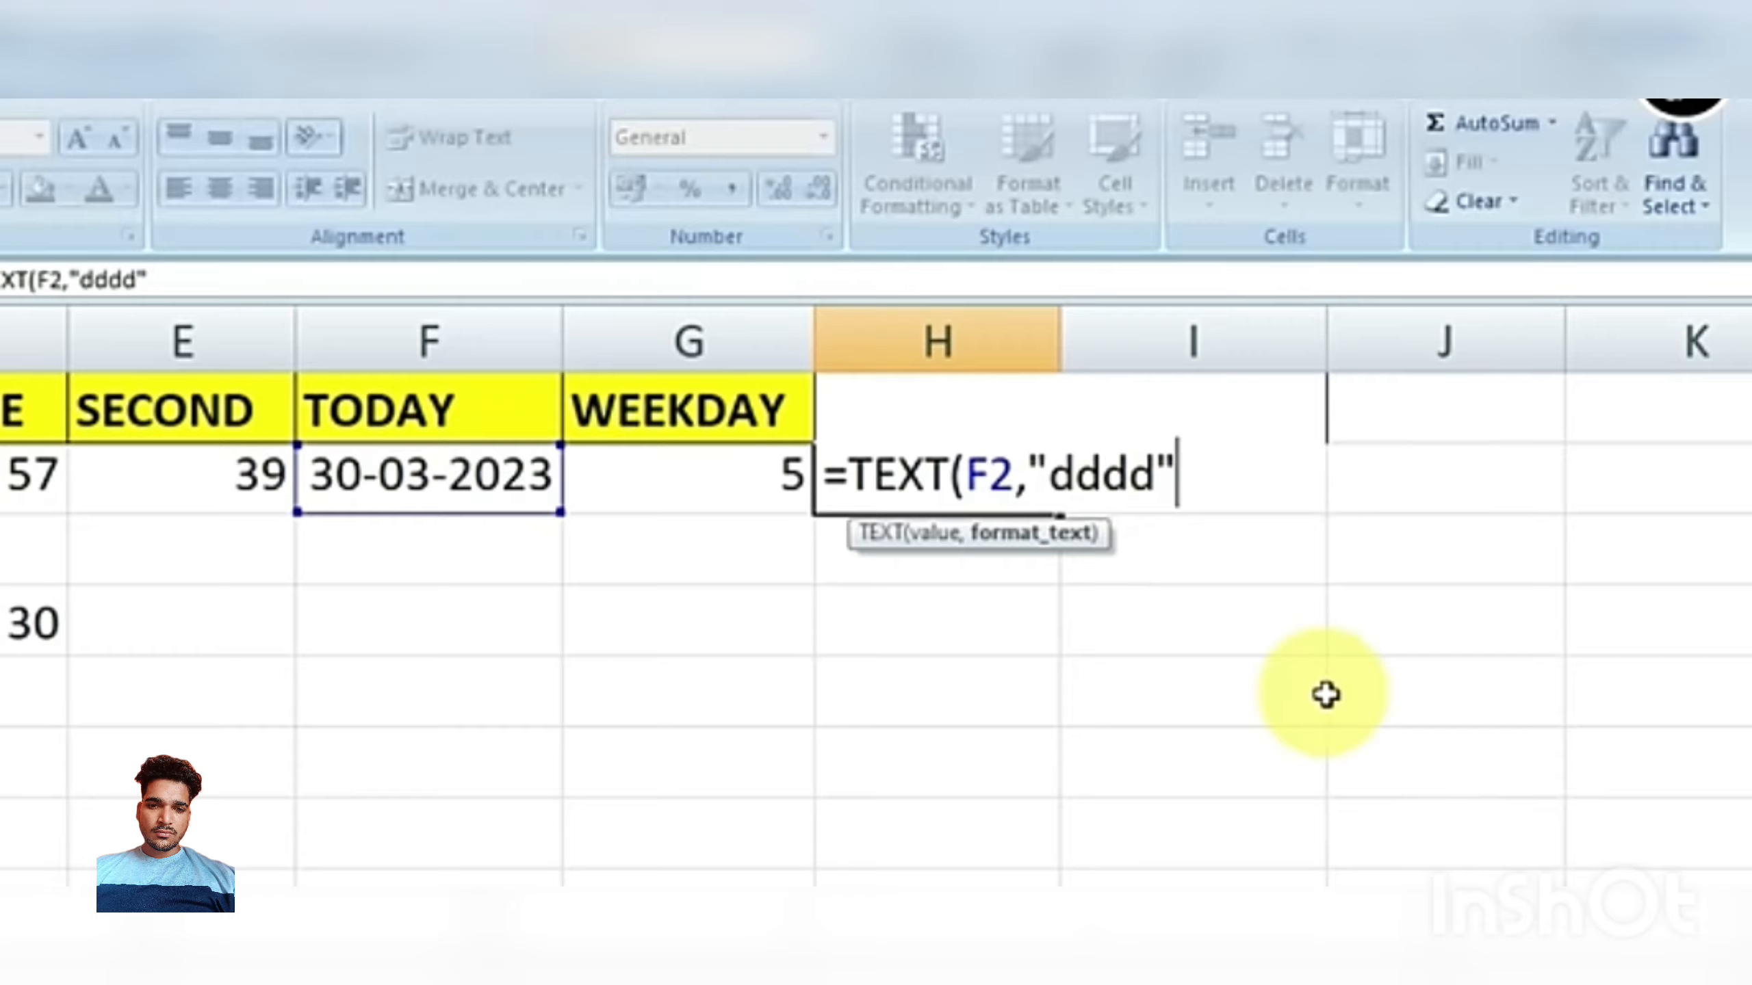
pyautogui.write(')')
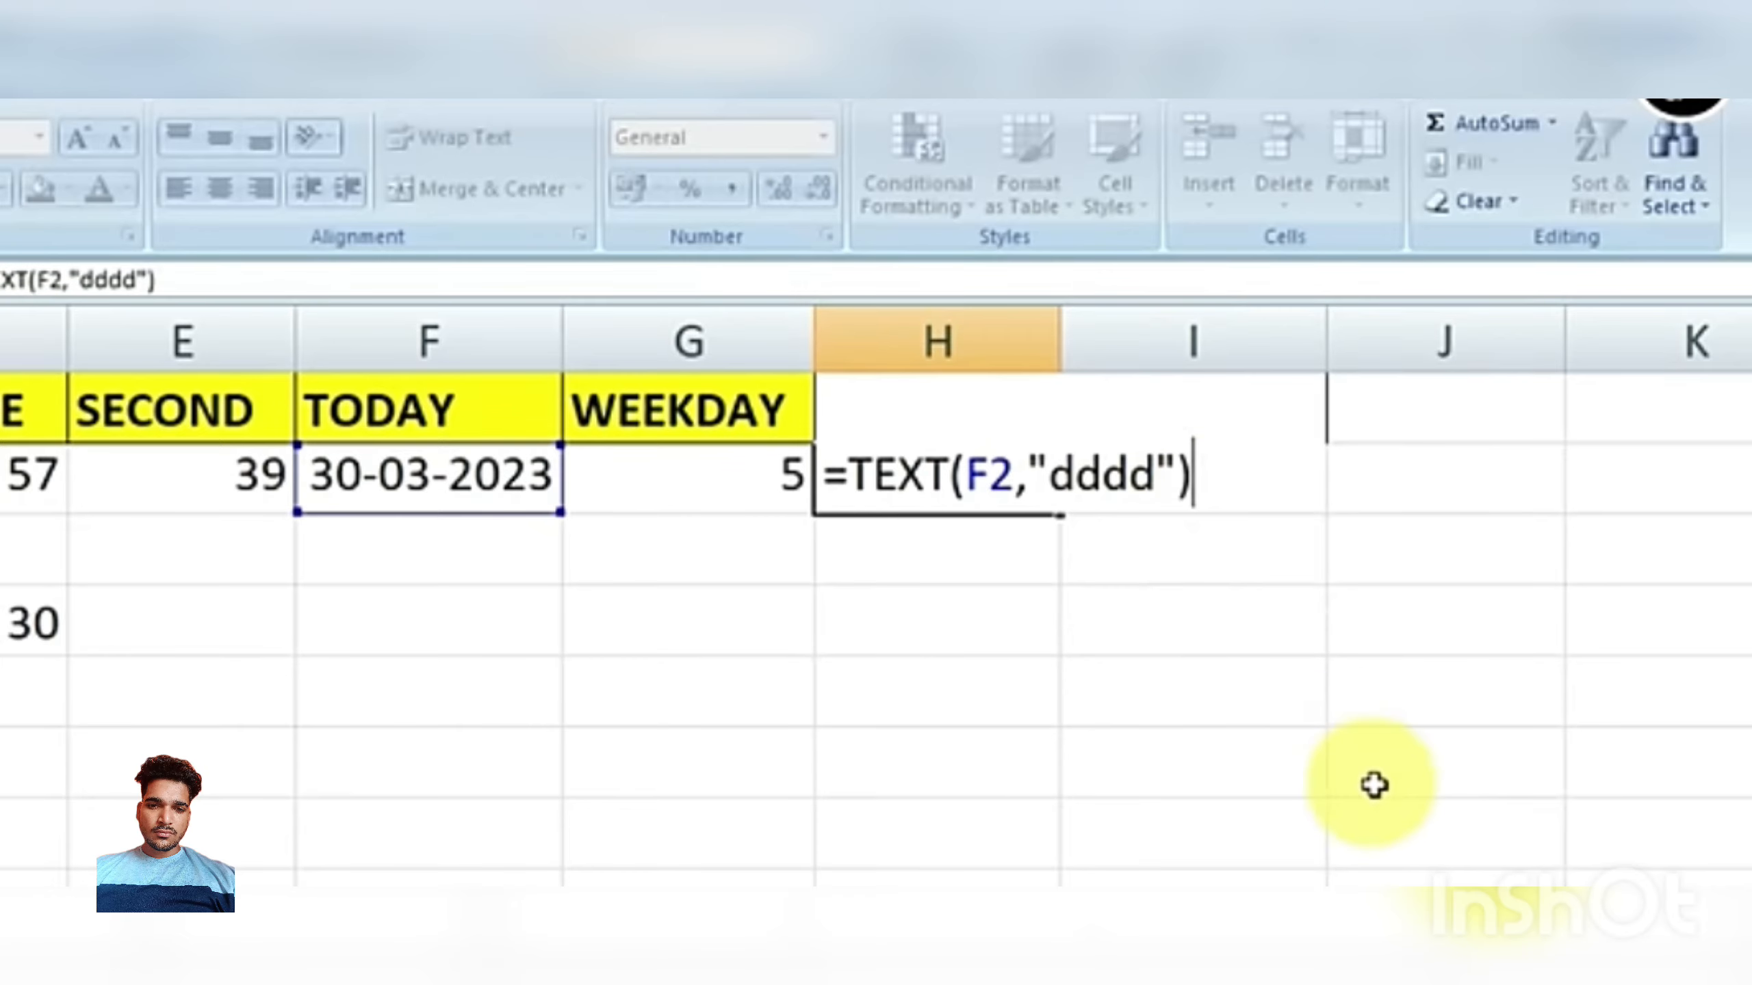
pyautogui.press('Return')
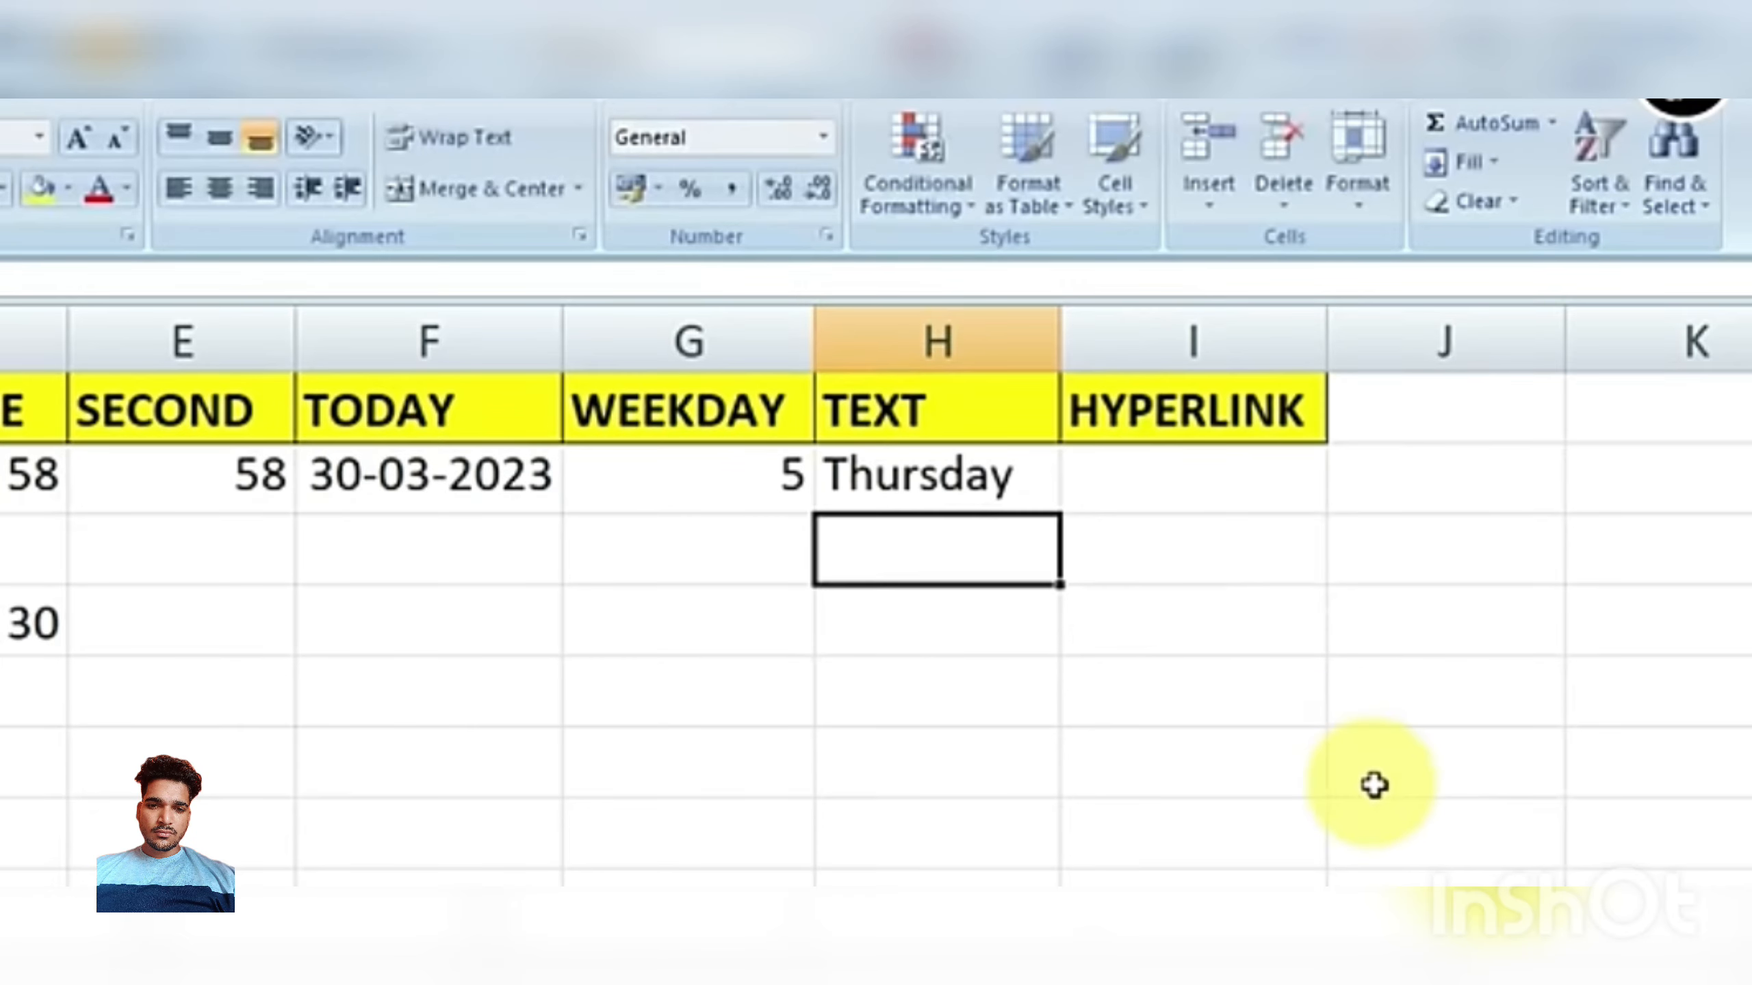
# Compare the WEEKDAY formula in cell G2 with the TEXT formula in cell H2.
pyautogui.click(979, 483)
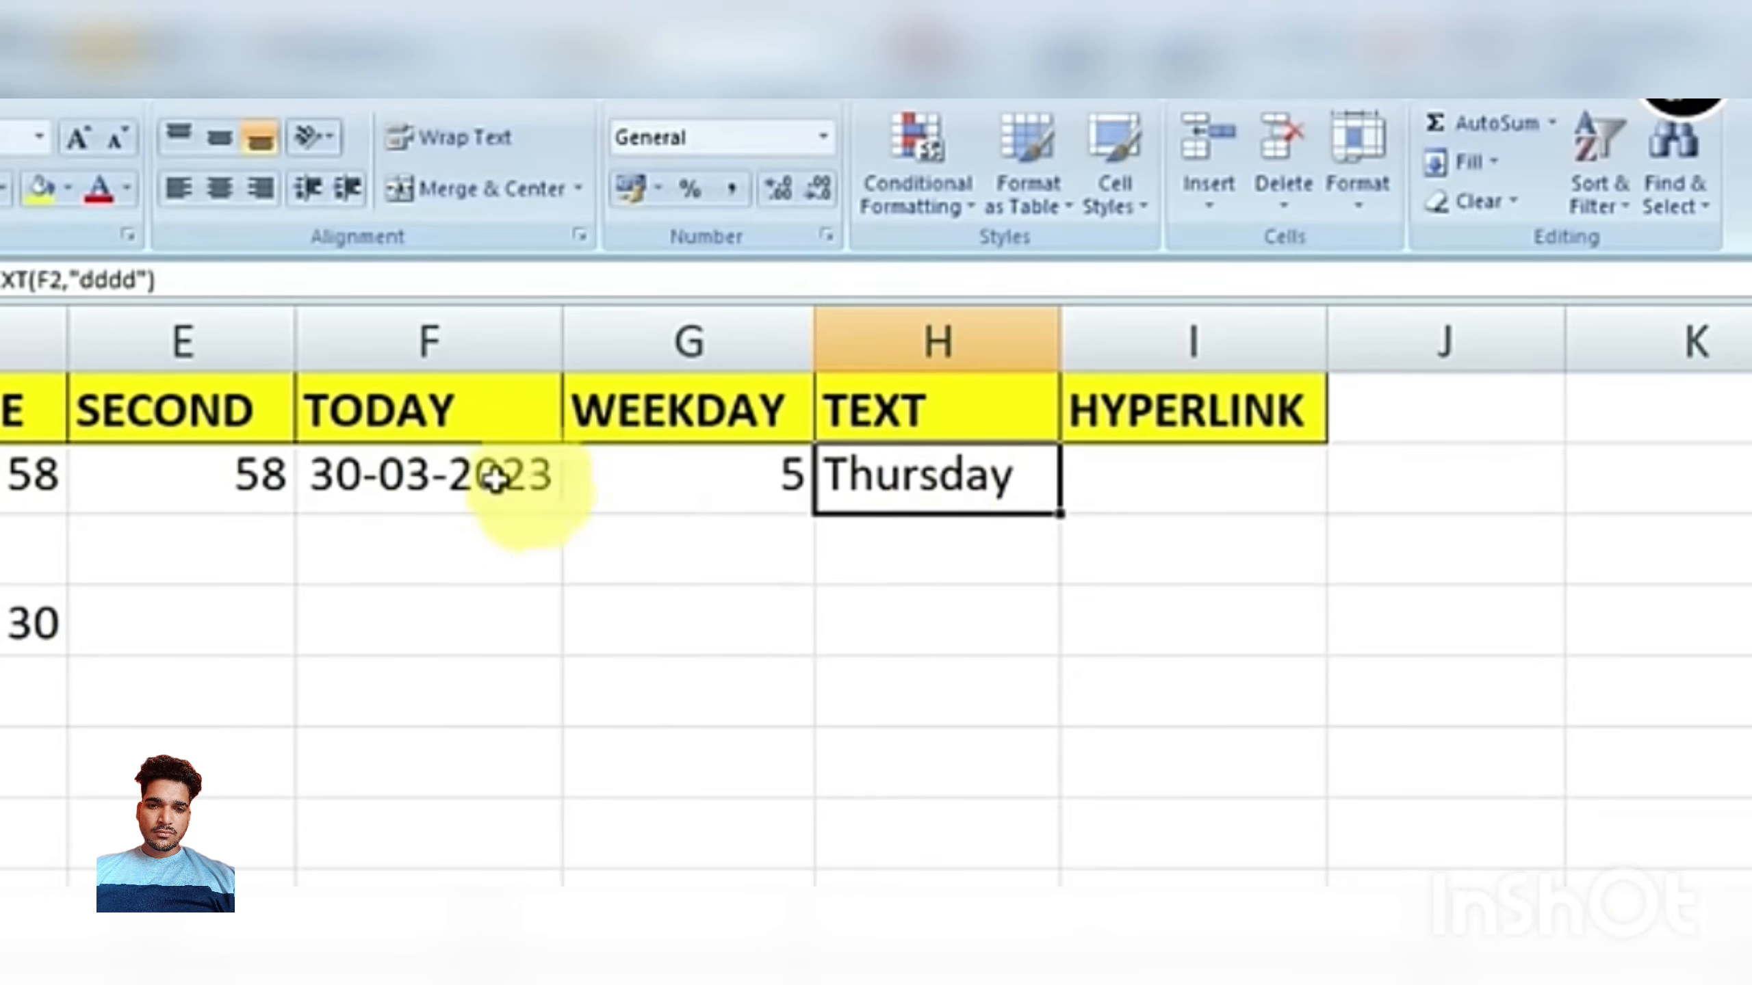
pyautogui.click(742, 489)
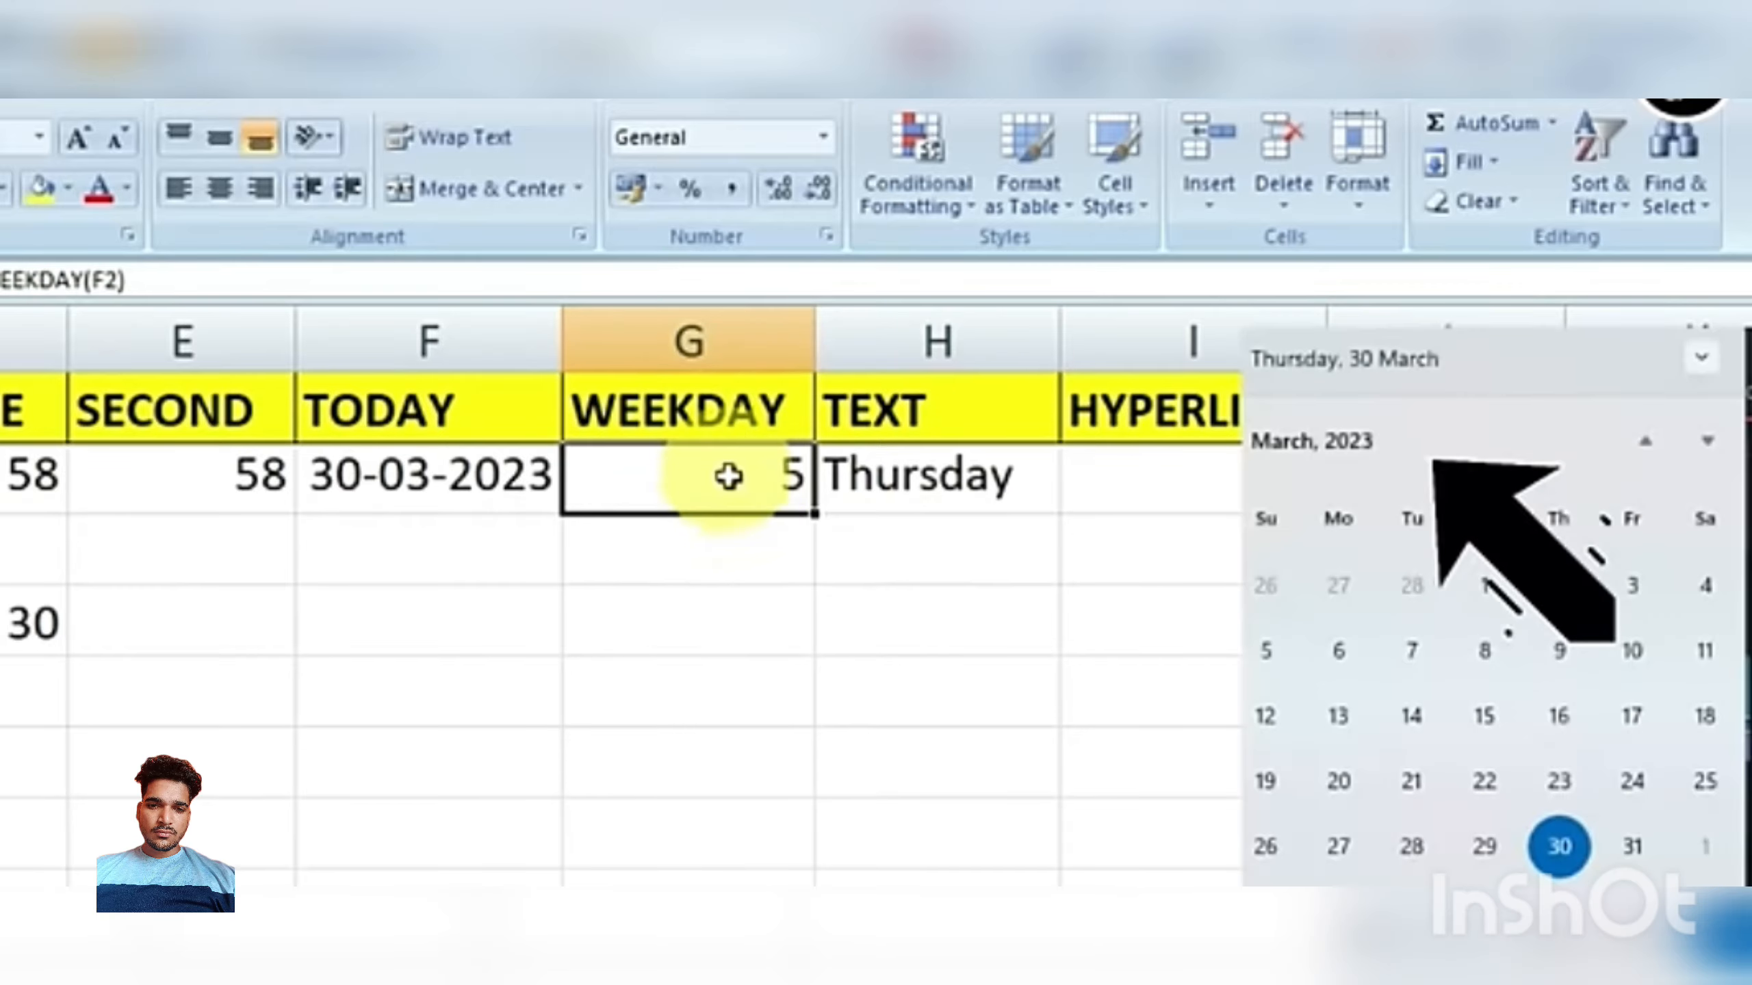
pyautogui.click(952, 478)
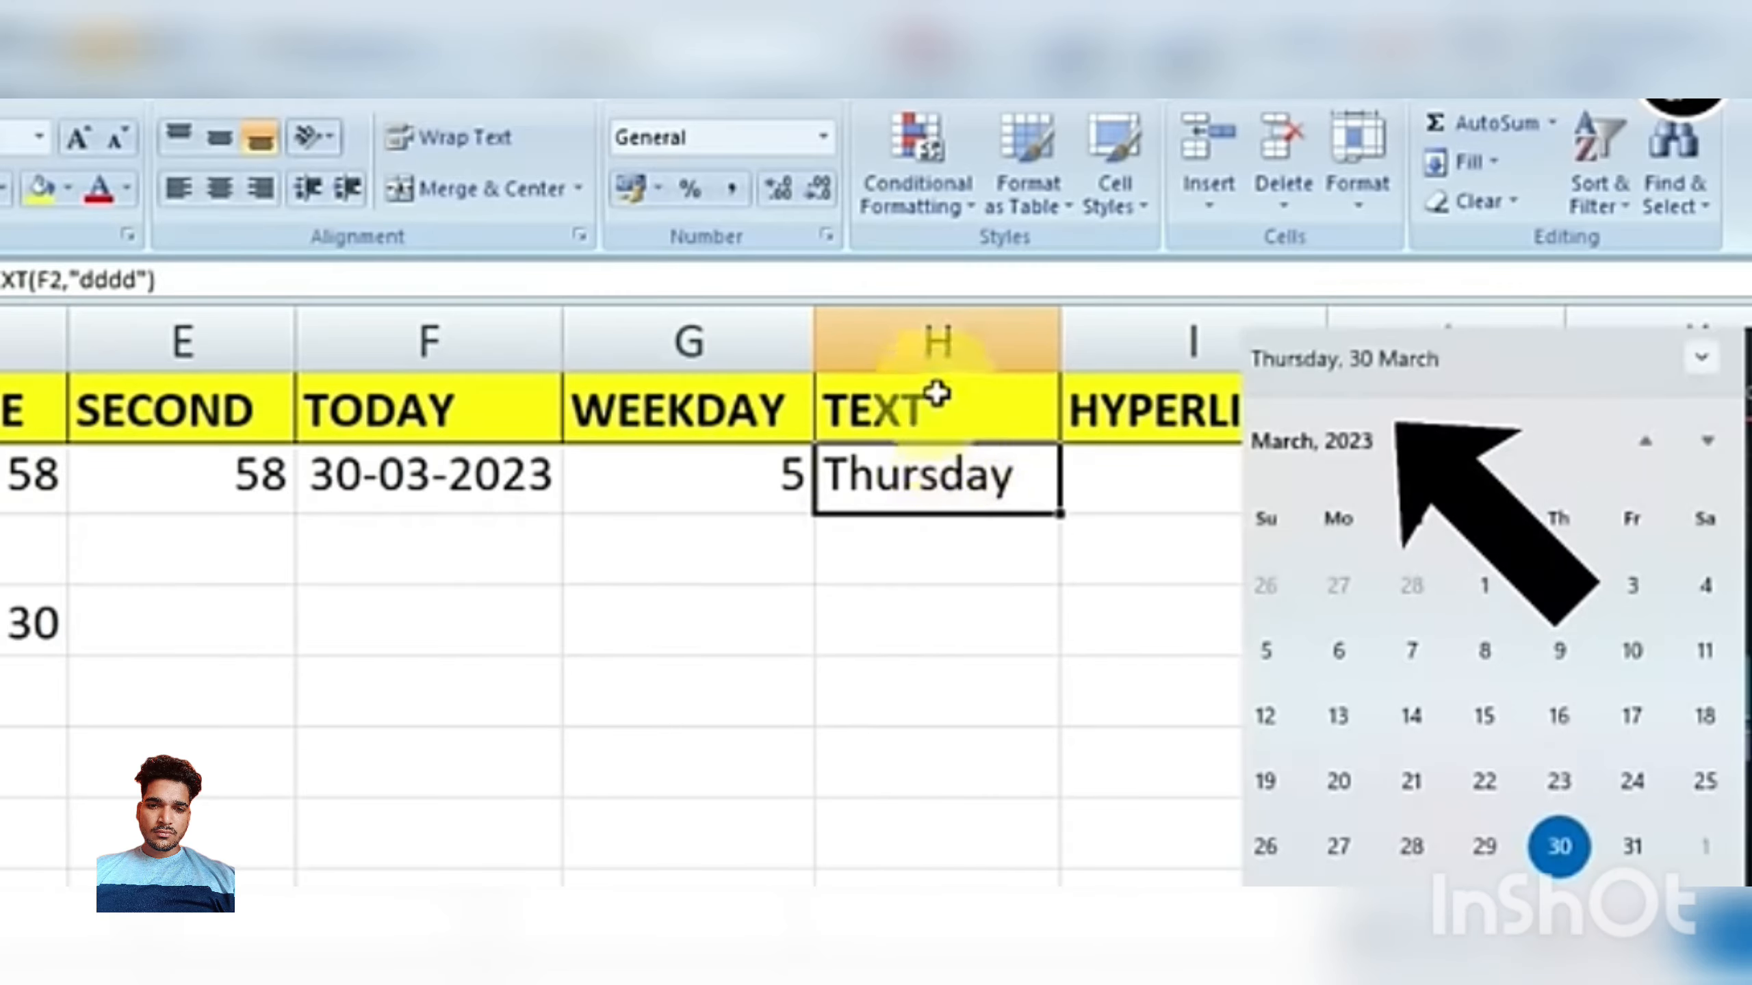
pyautogui.click(954, 548)
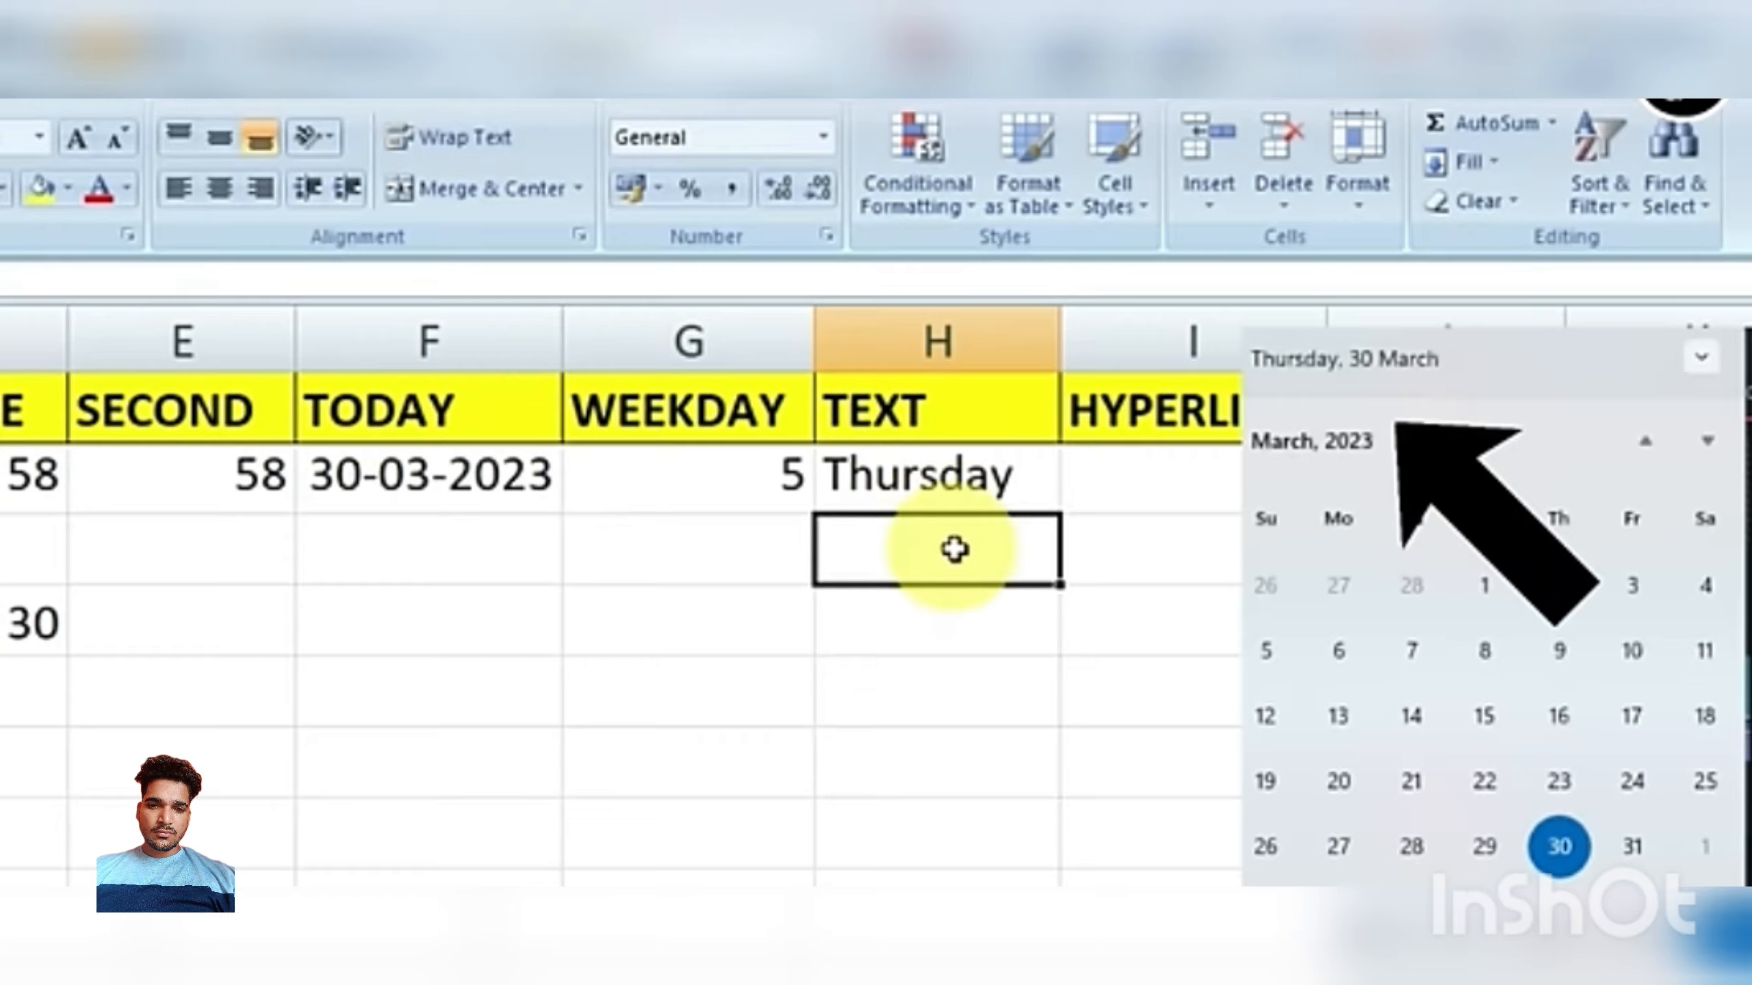
pyautogui.click(916, 475)
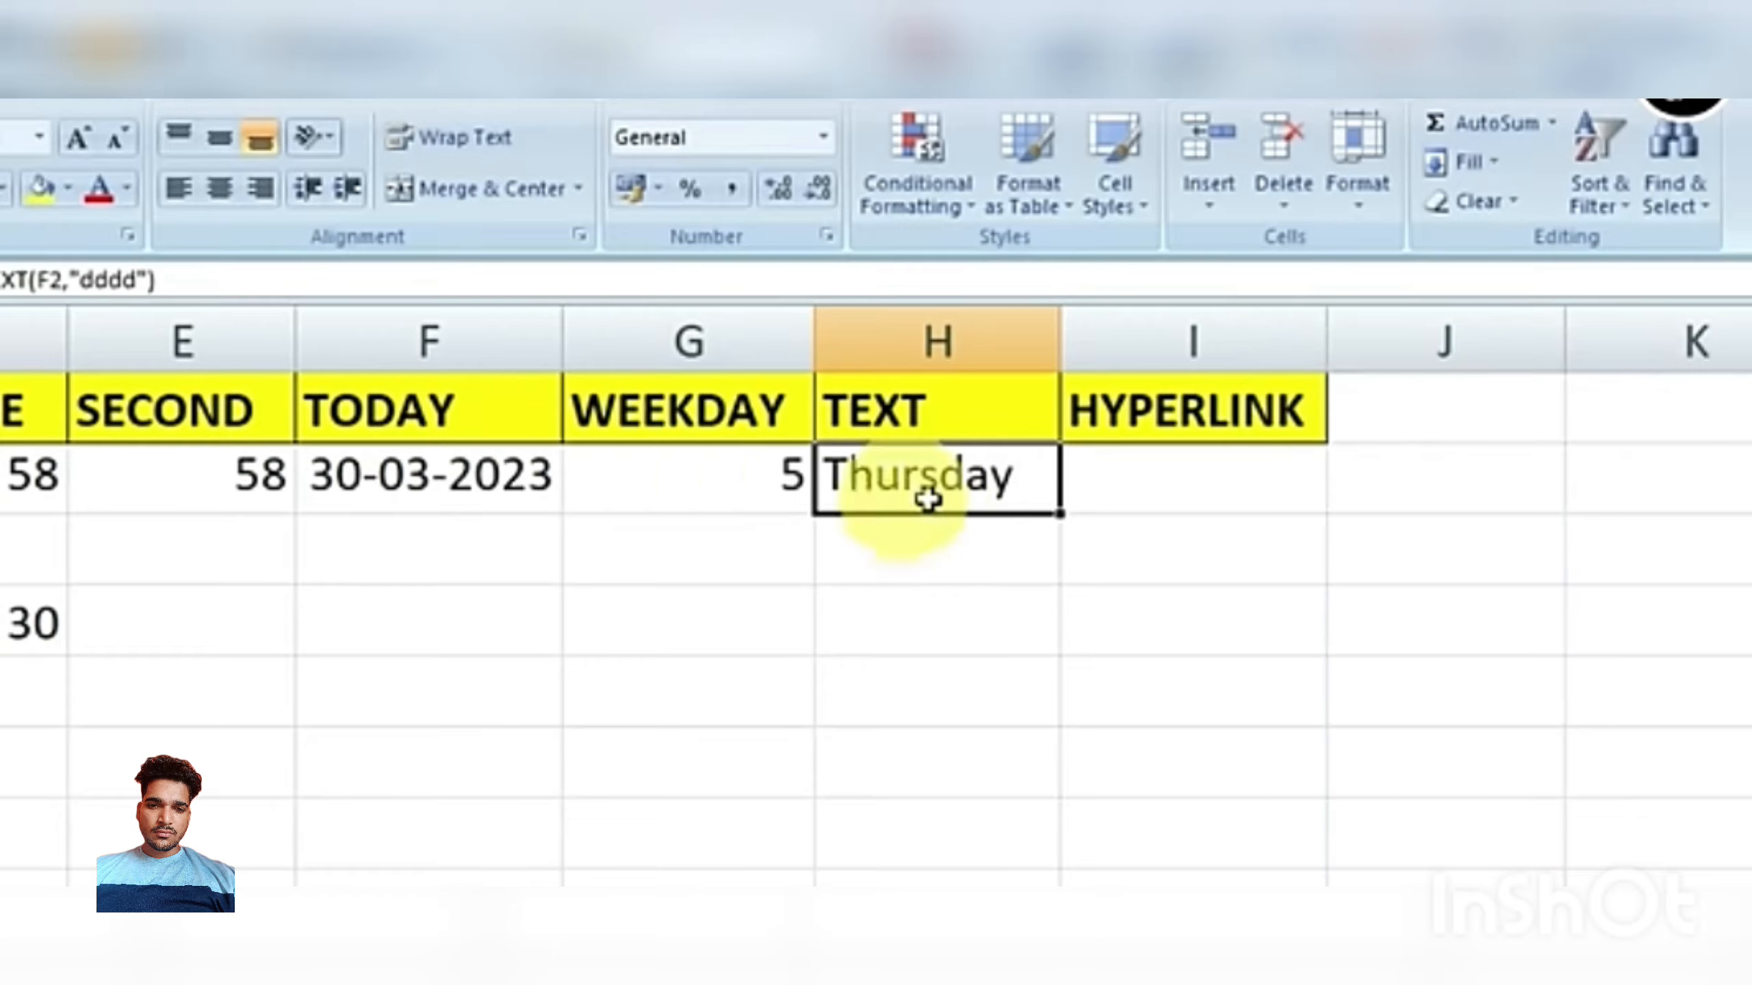
# Start a HYPERLINK formula in cell I2 under the HYPERLINK heading, leaving its link location empty.
pyautogui.click(1178, 485)
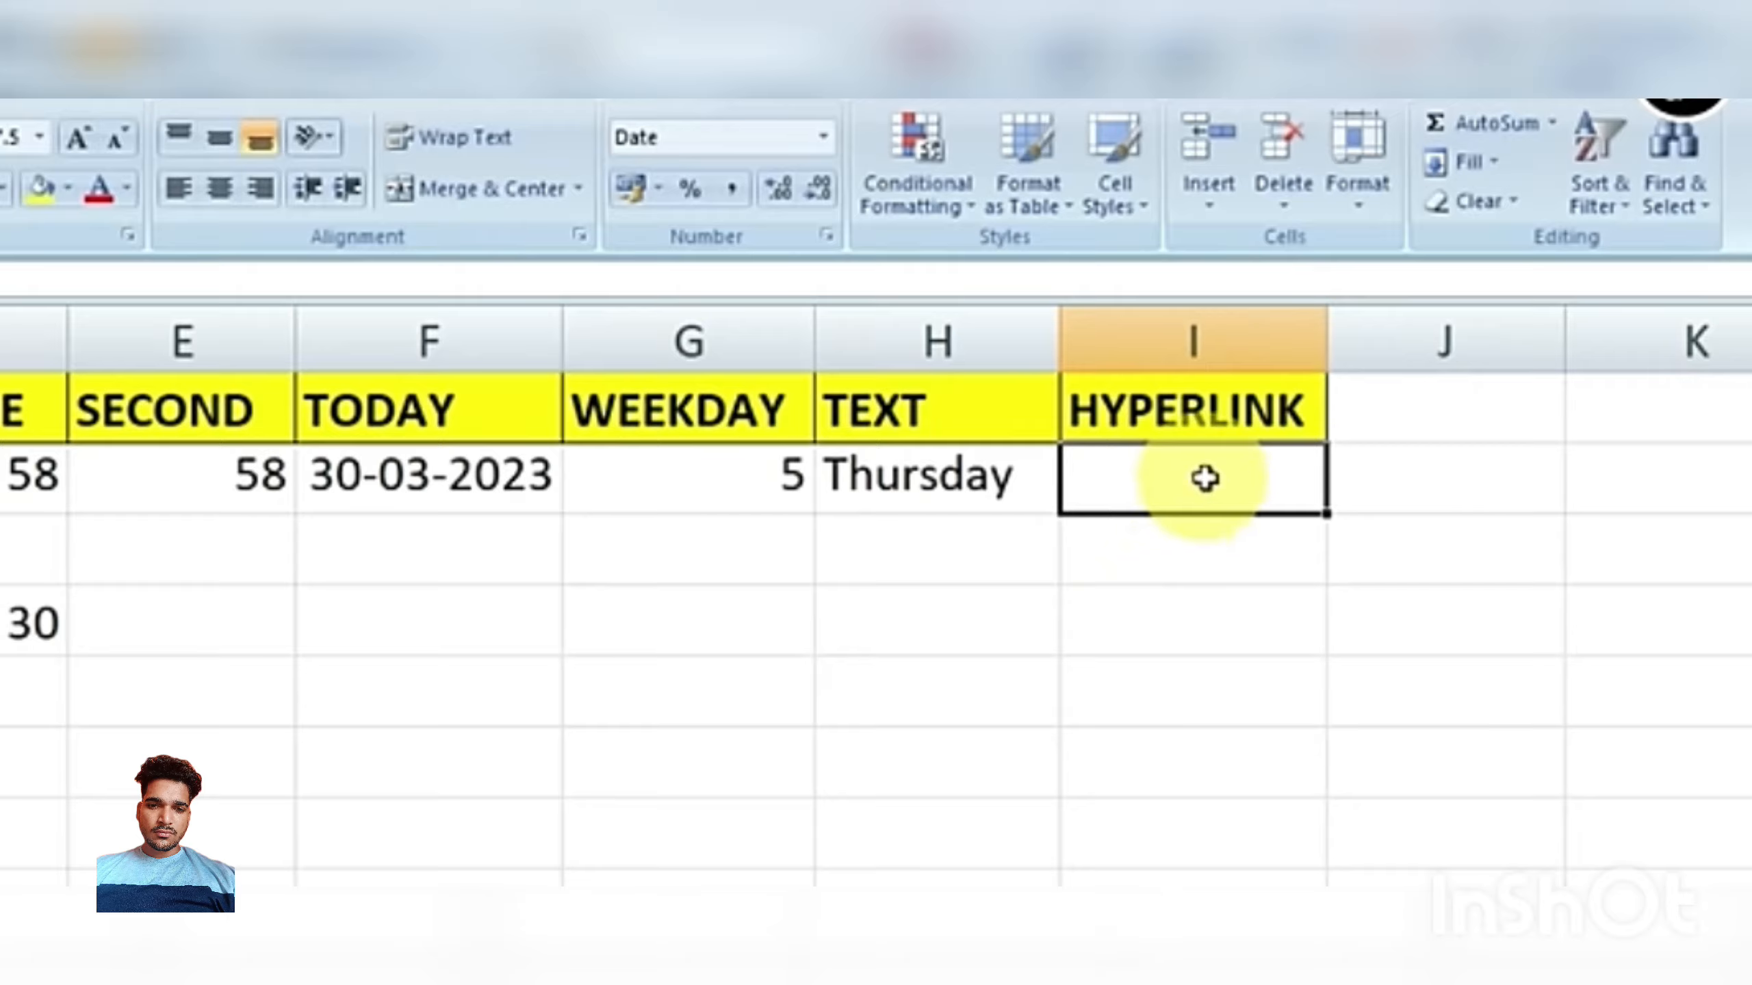
pyautogui.click(2, 83)
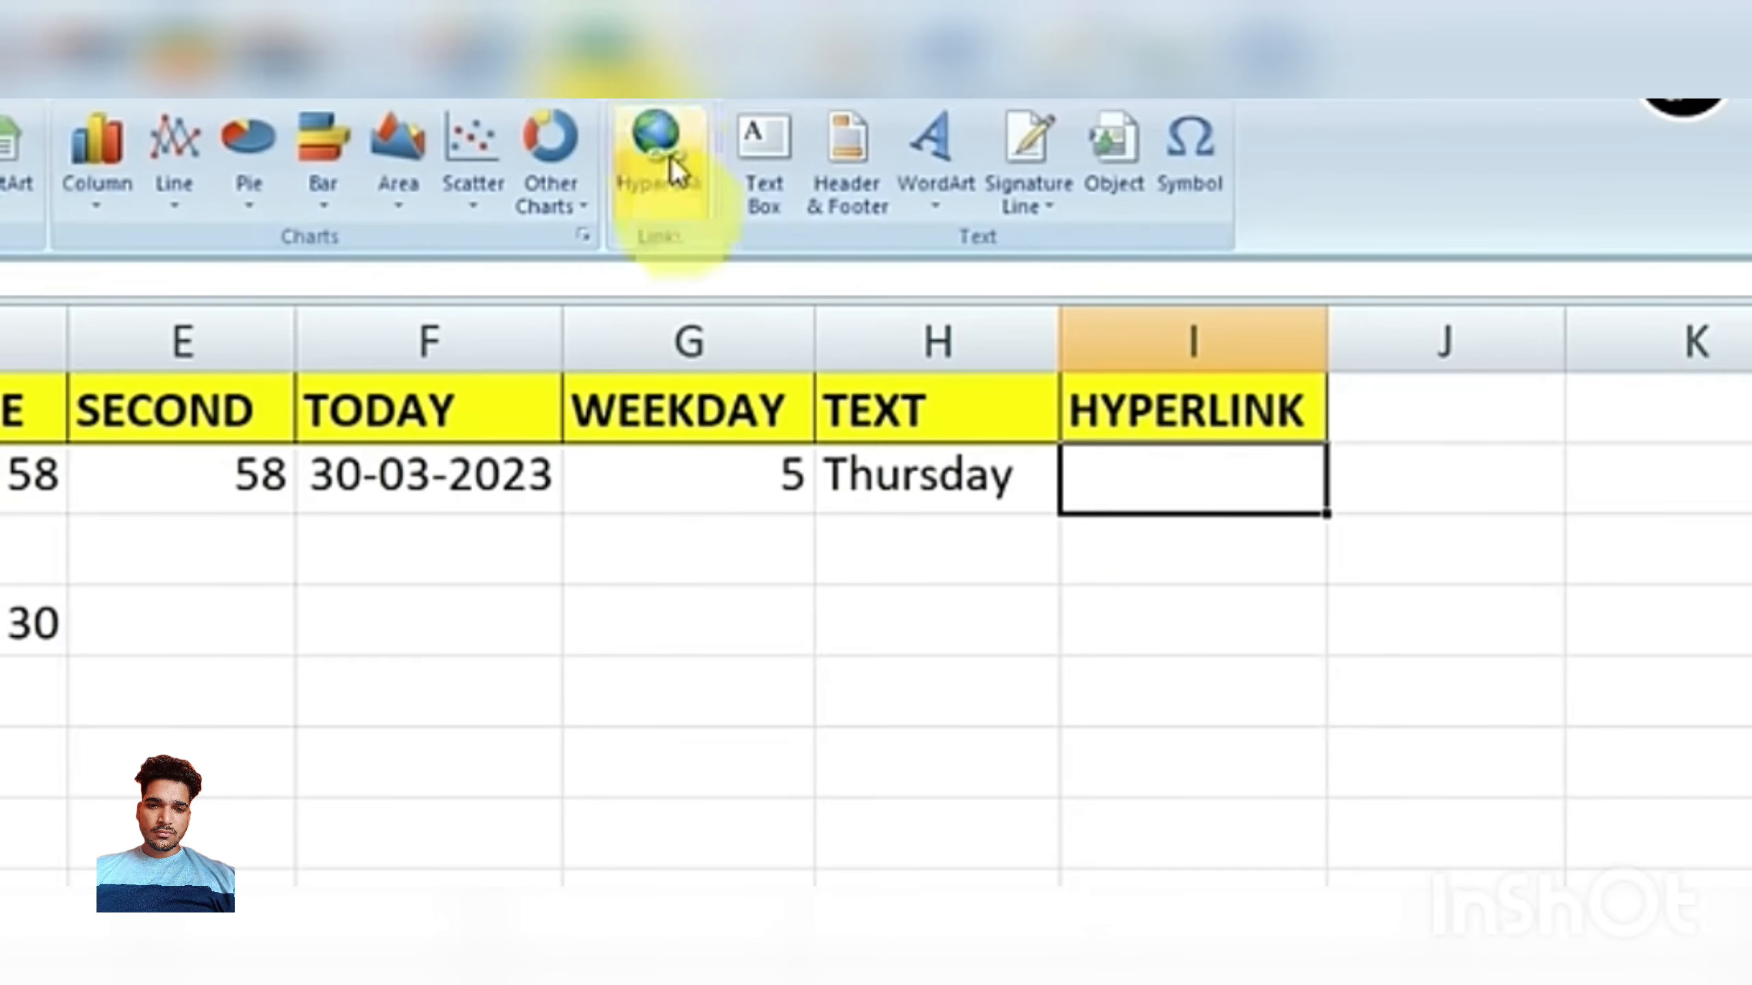
pyautogui.click(1, 83)
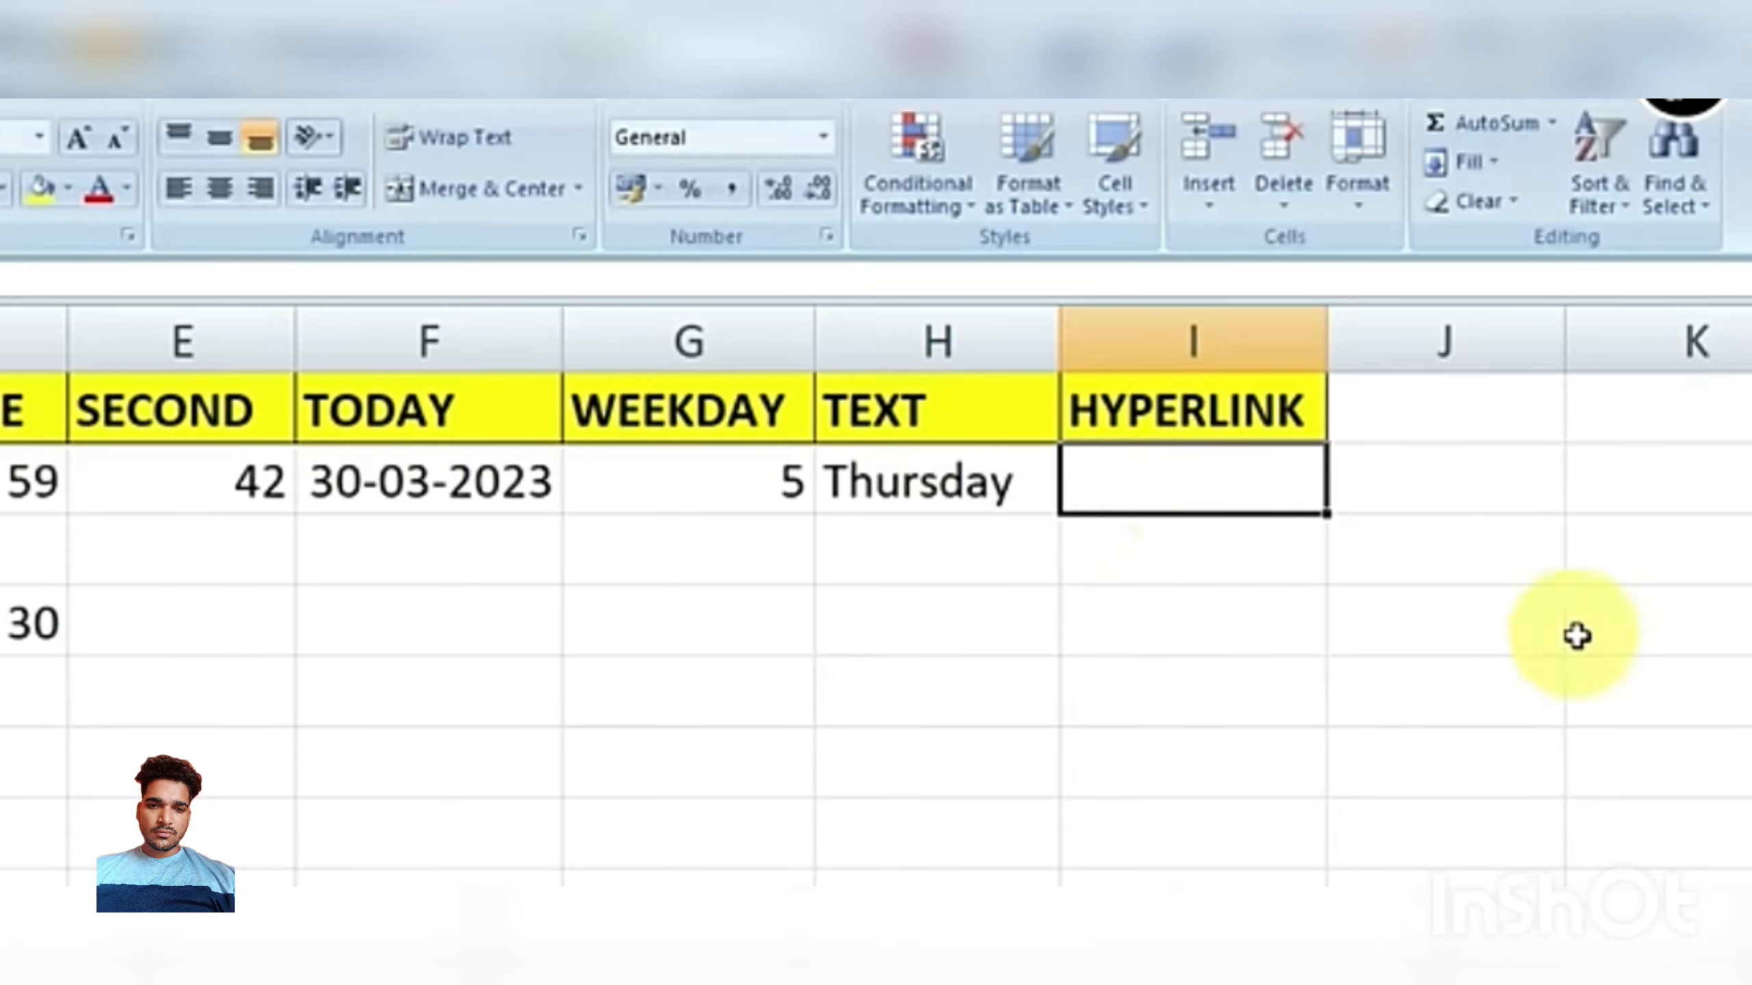
pyautogui.write('=')
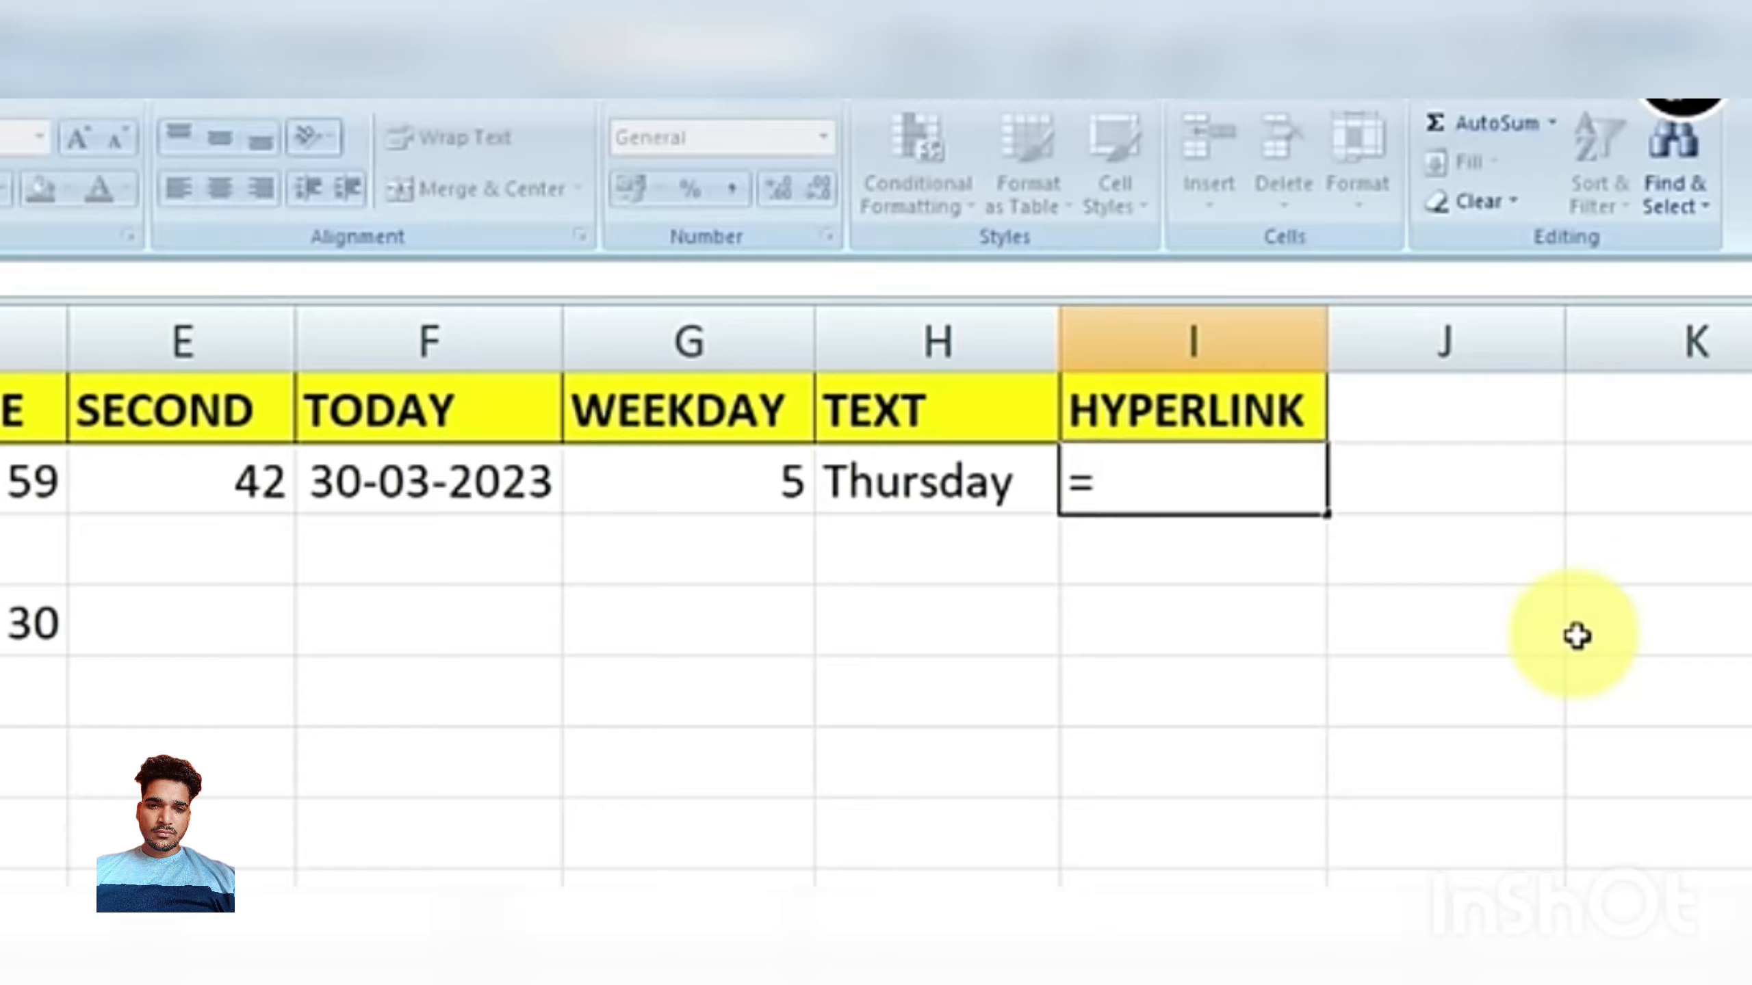
pyautogui.write('hype')
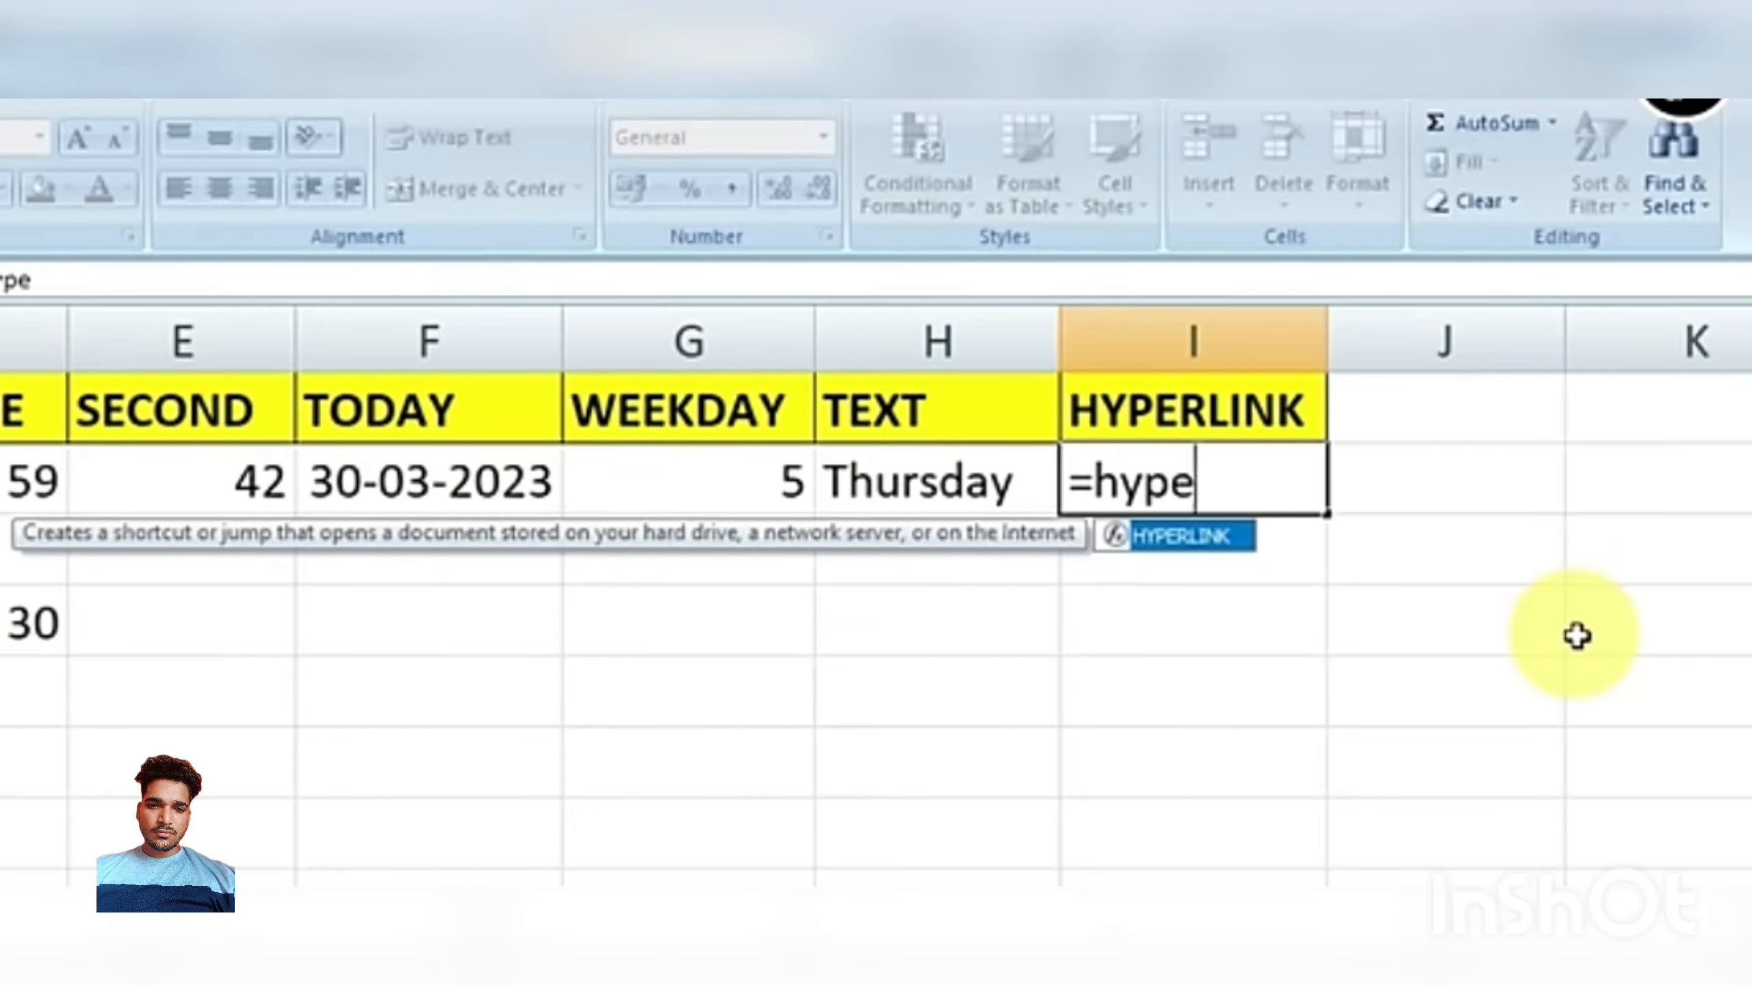
pyautogui.press('Tab')
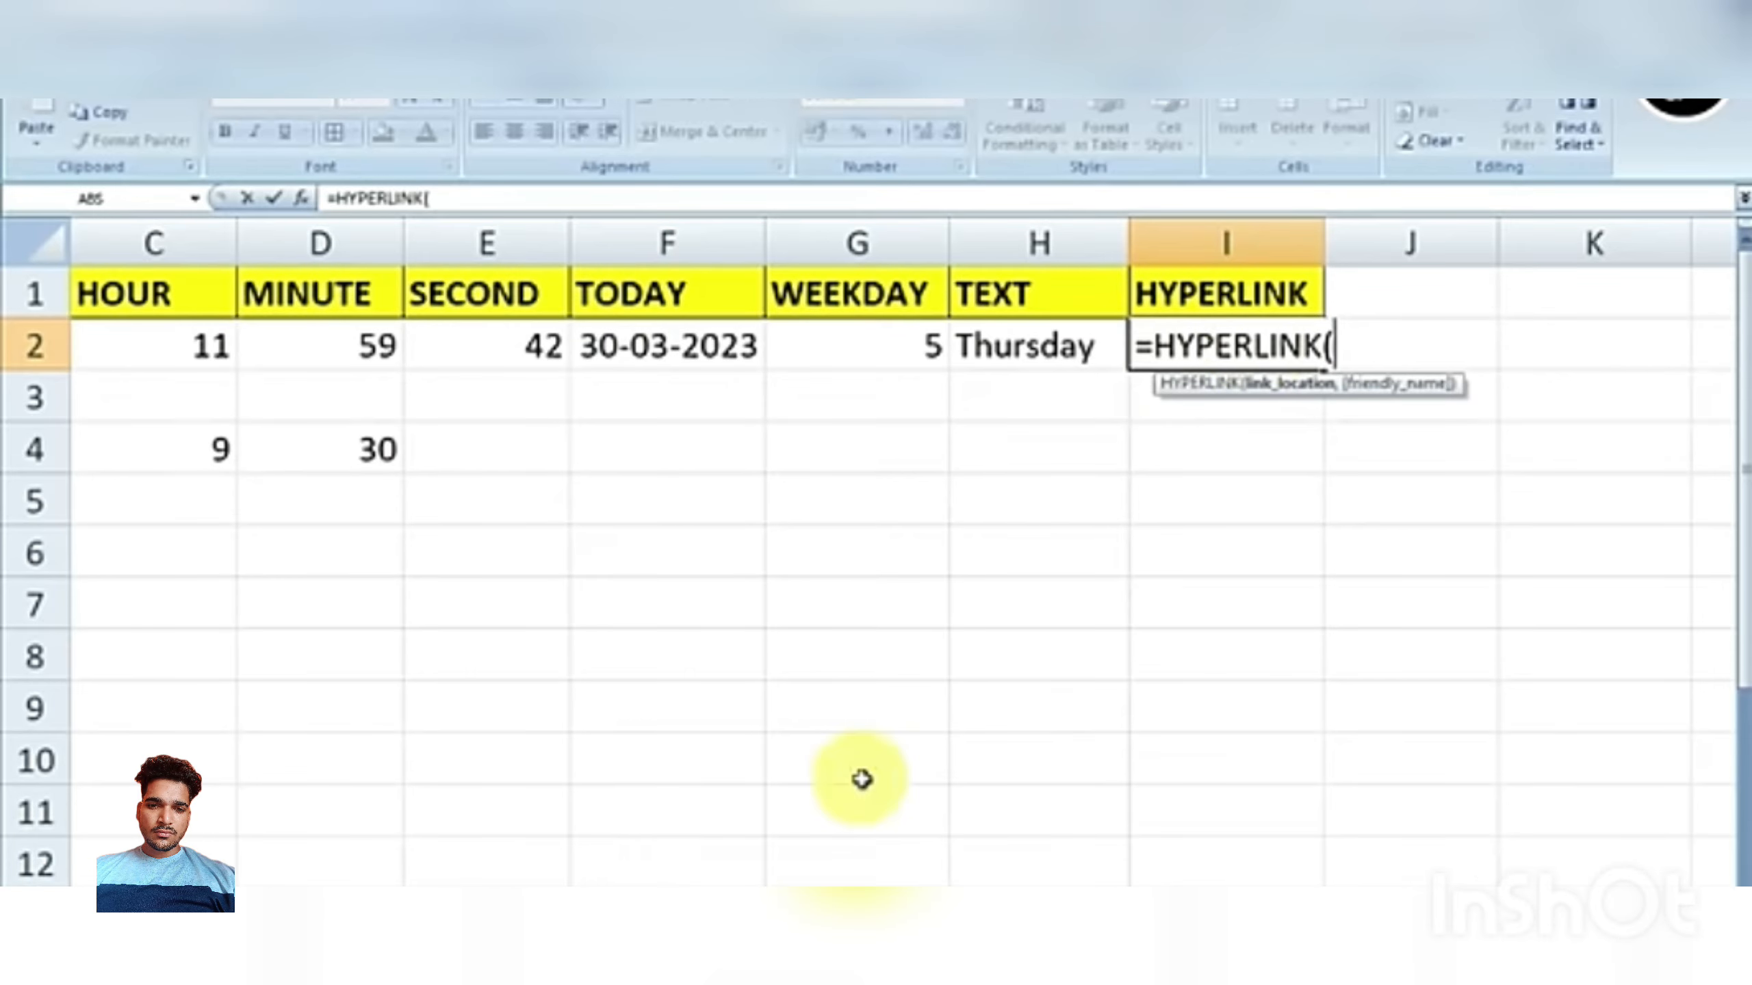
pyautogui.click(190, 899)
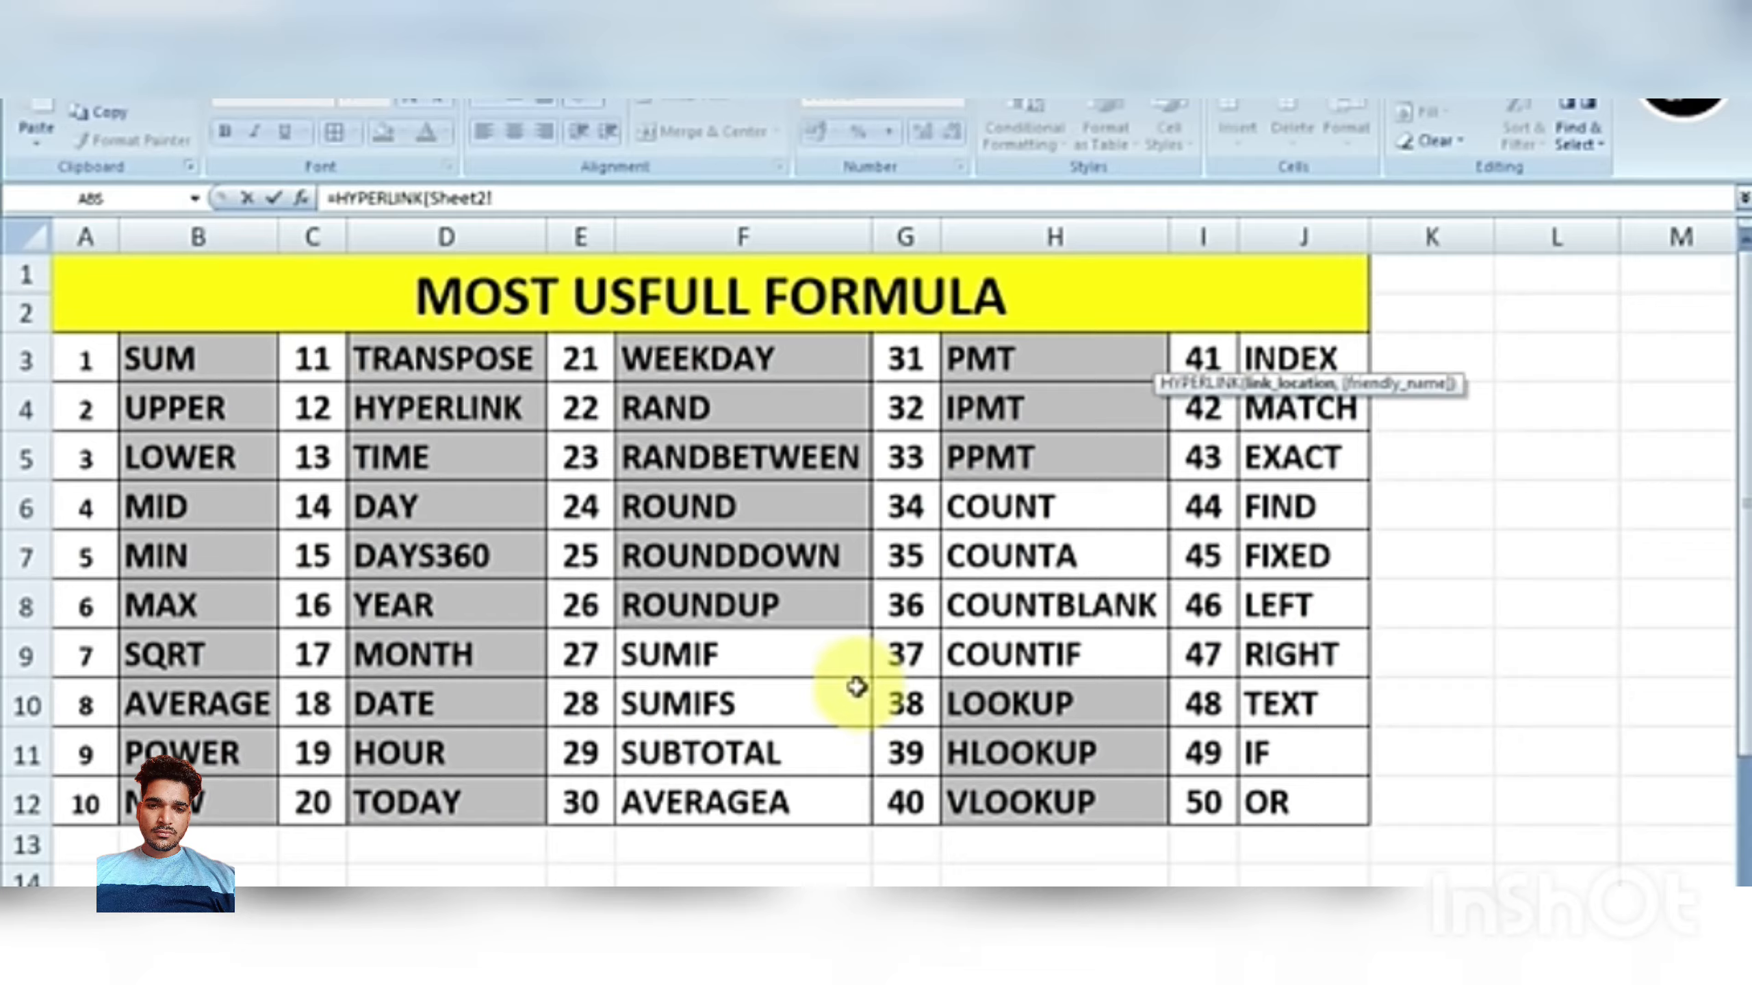
pyautogui.press('BackSpace')
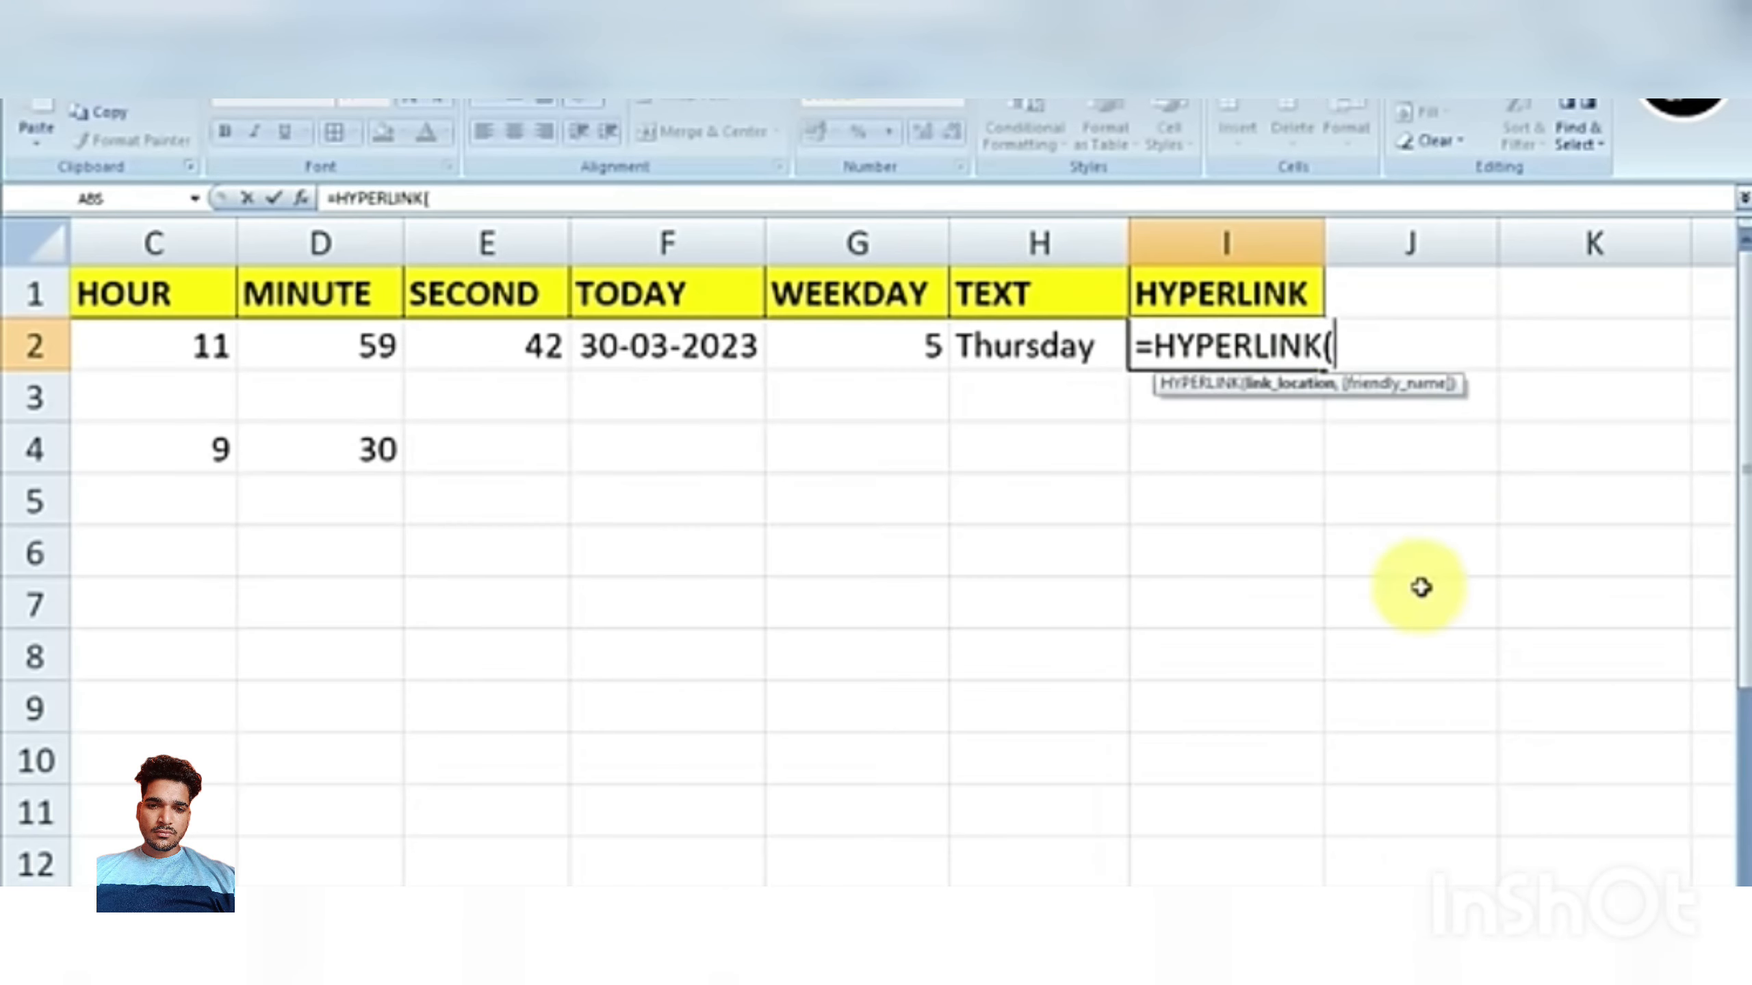
# Set the link location of the HYPERLINK formula in cell I2 to "#sheet2!b3".
pyautogui.write('"')
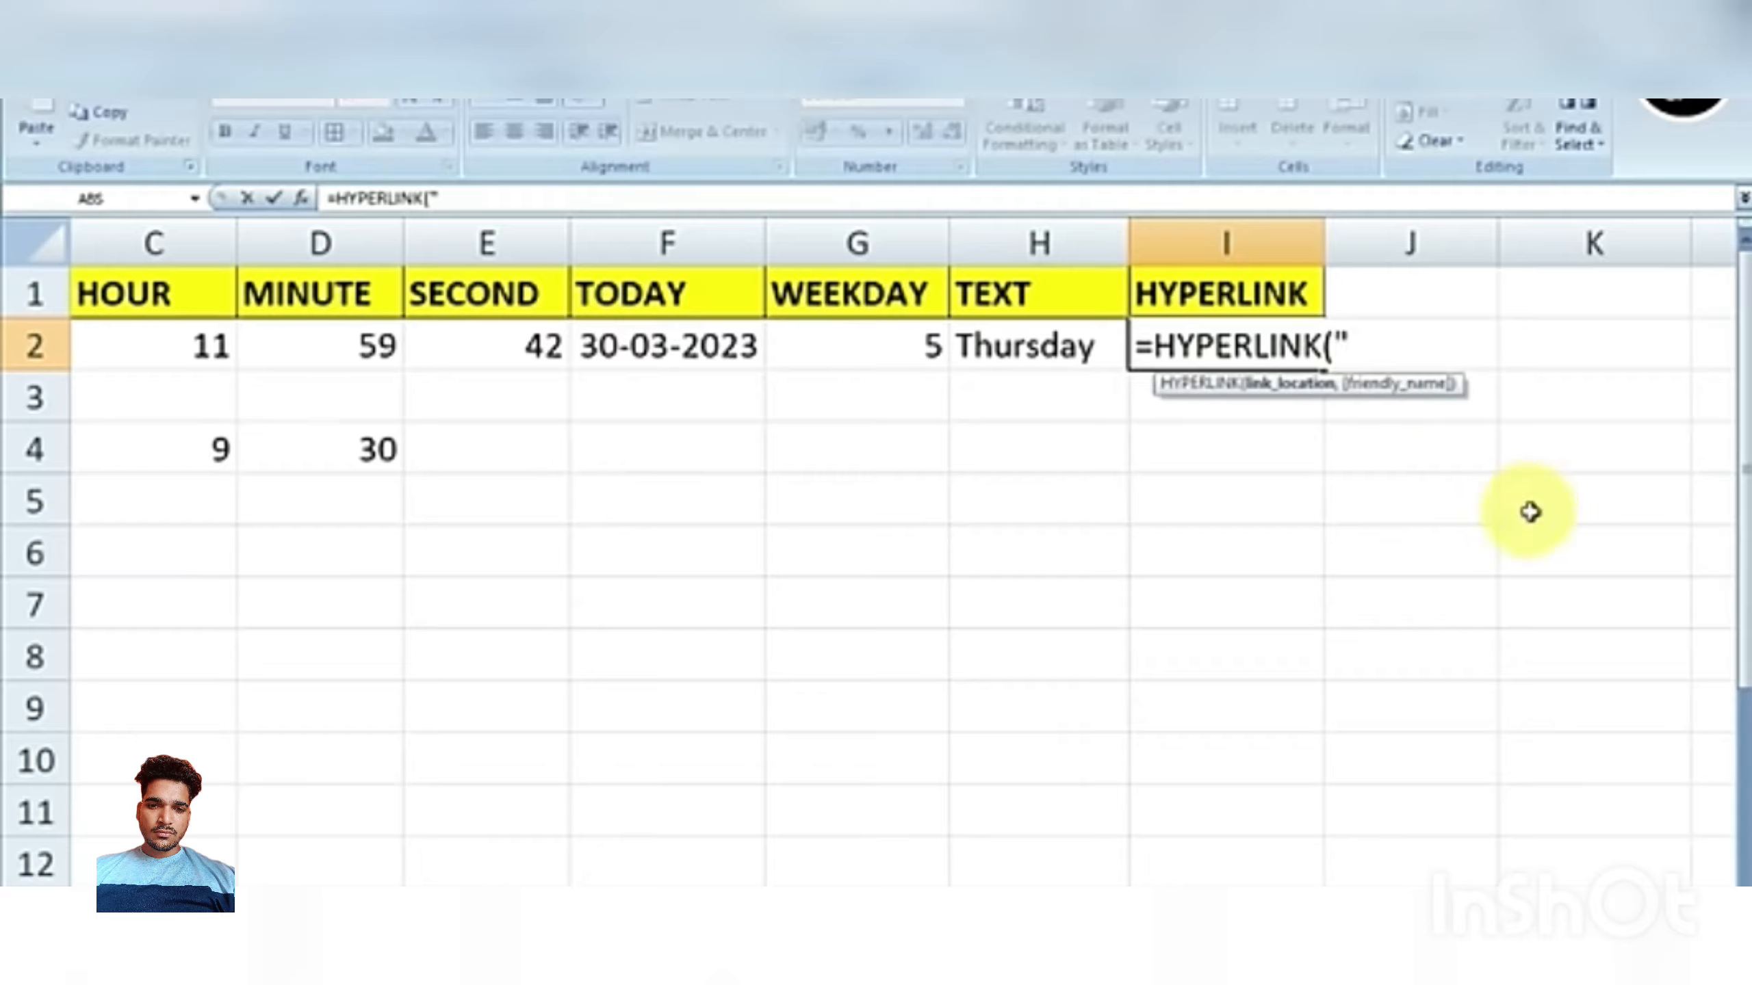
pyautogui.write('#shee')
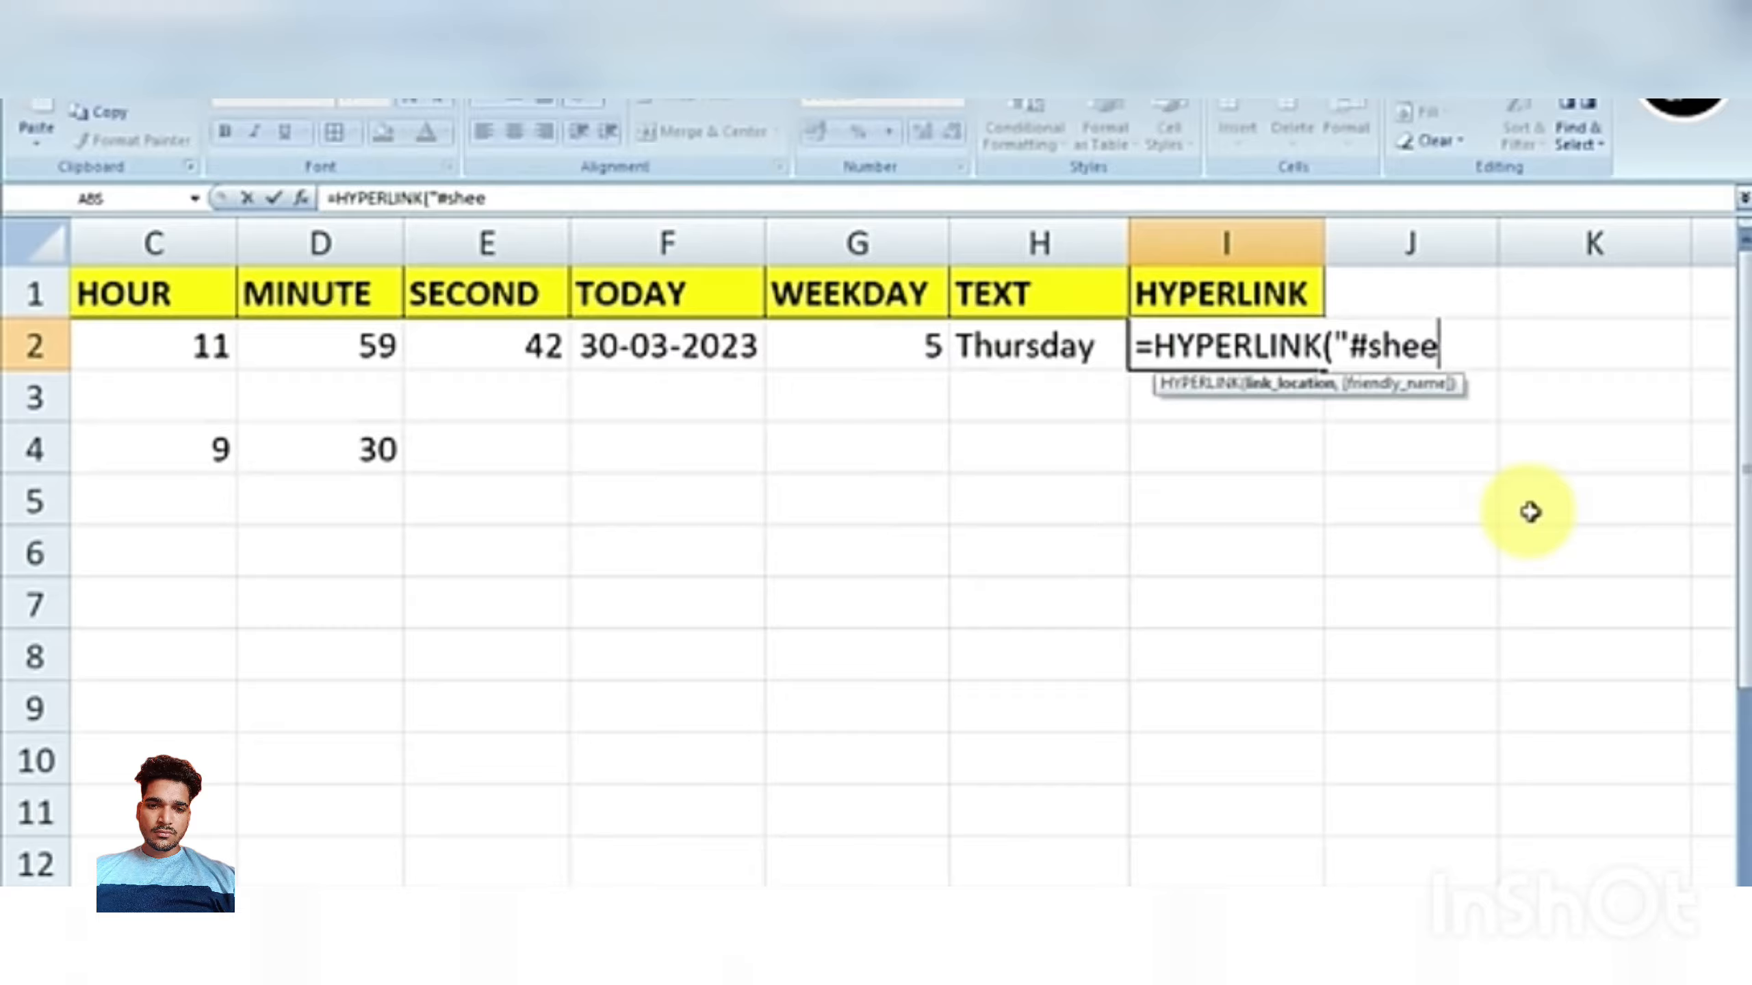
pyautogui.write('t2')
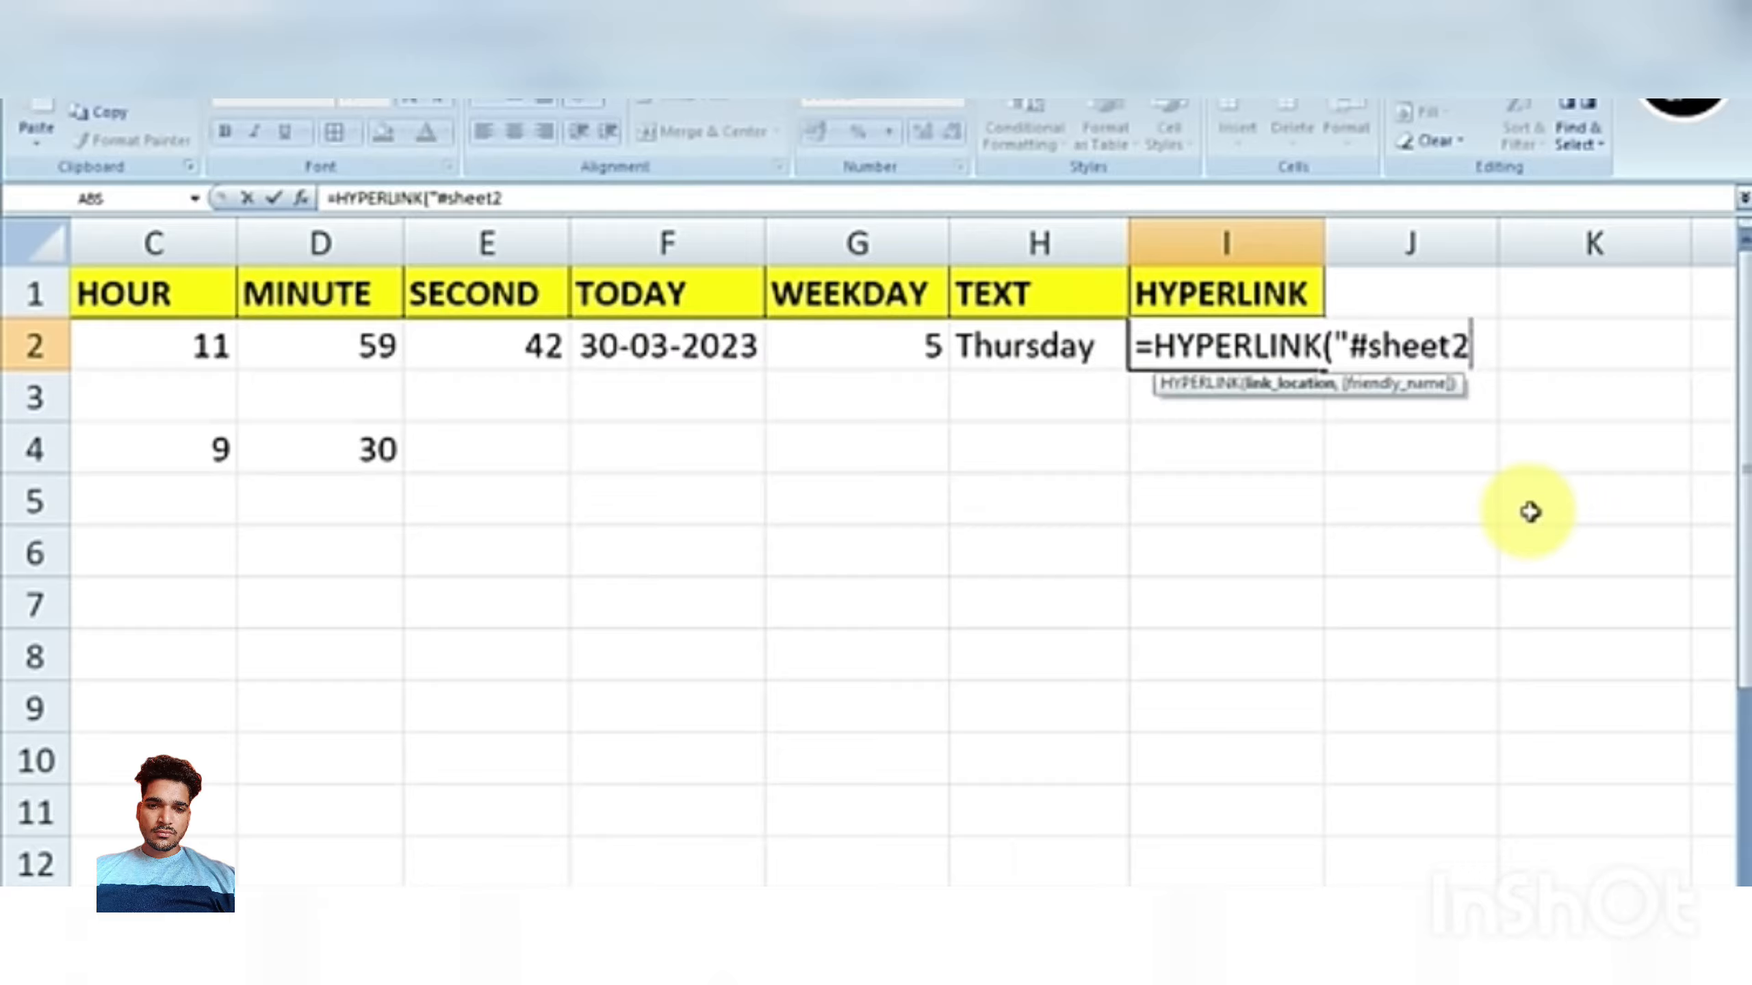
pyautogui.write('!')
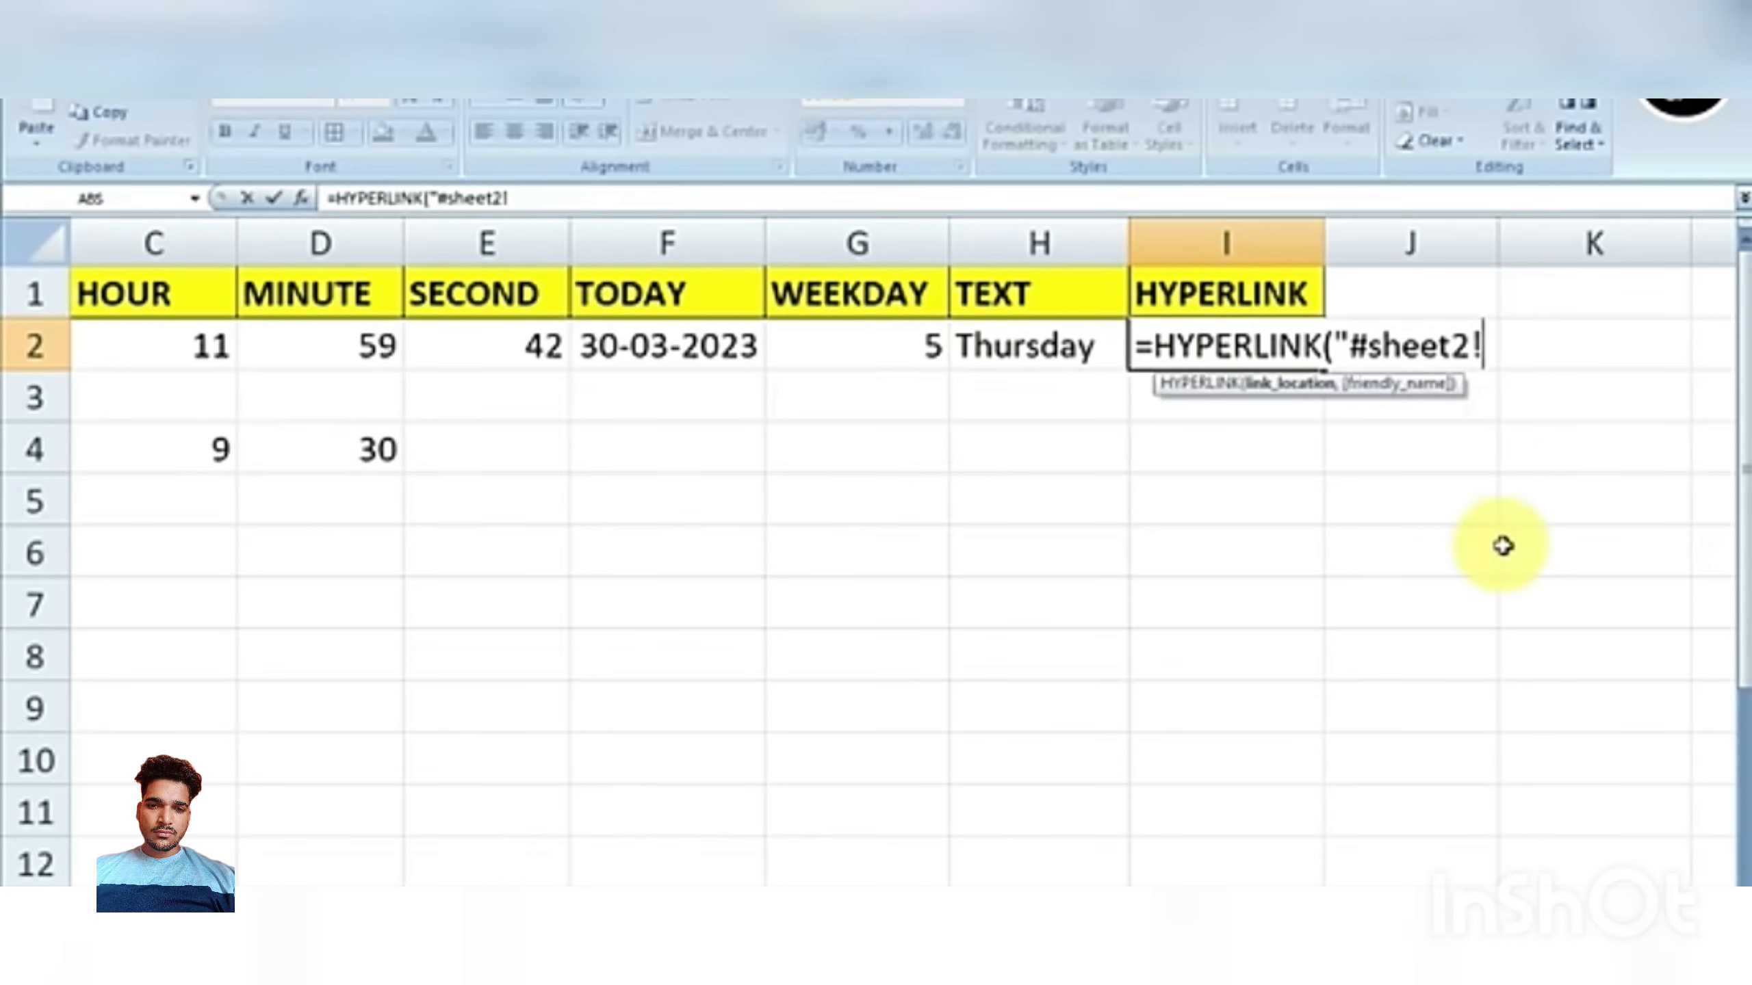
pyautogui.click(206, 910)
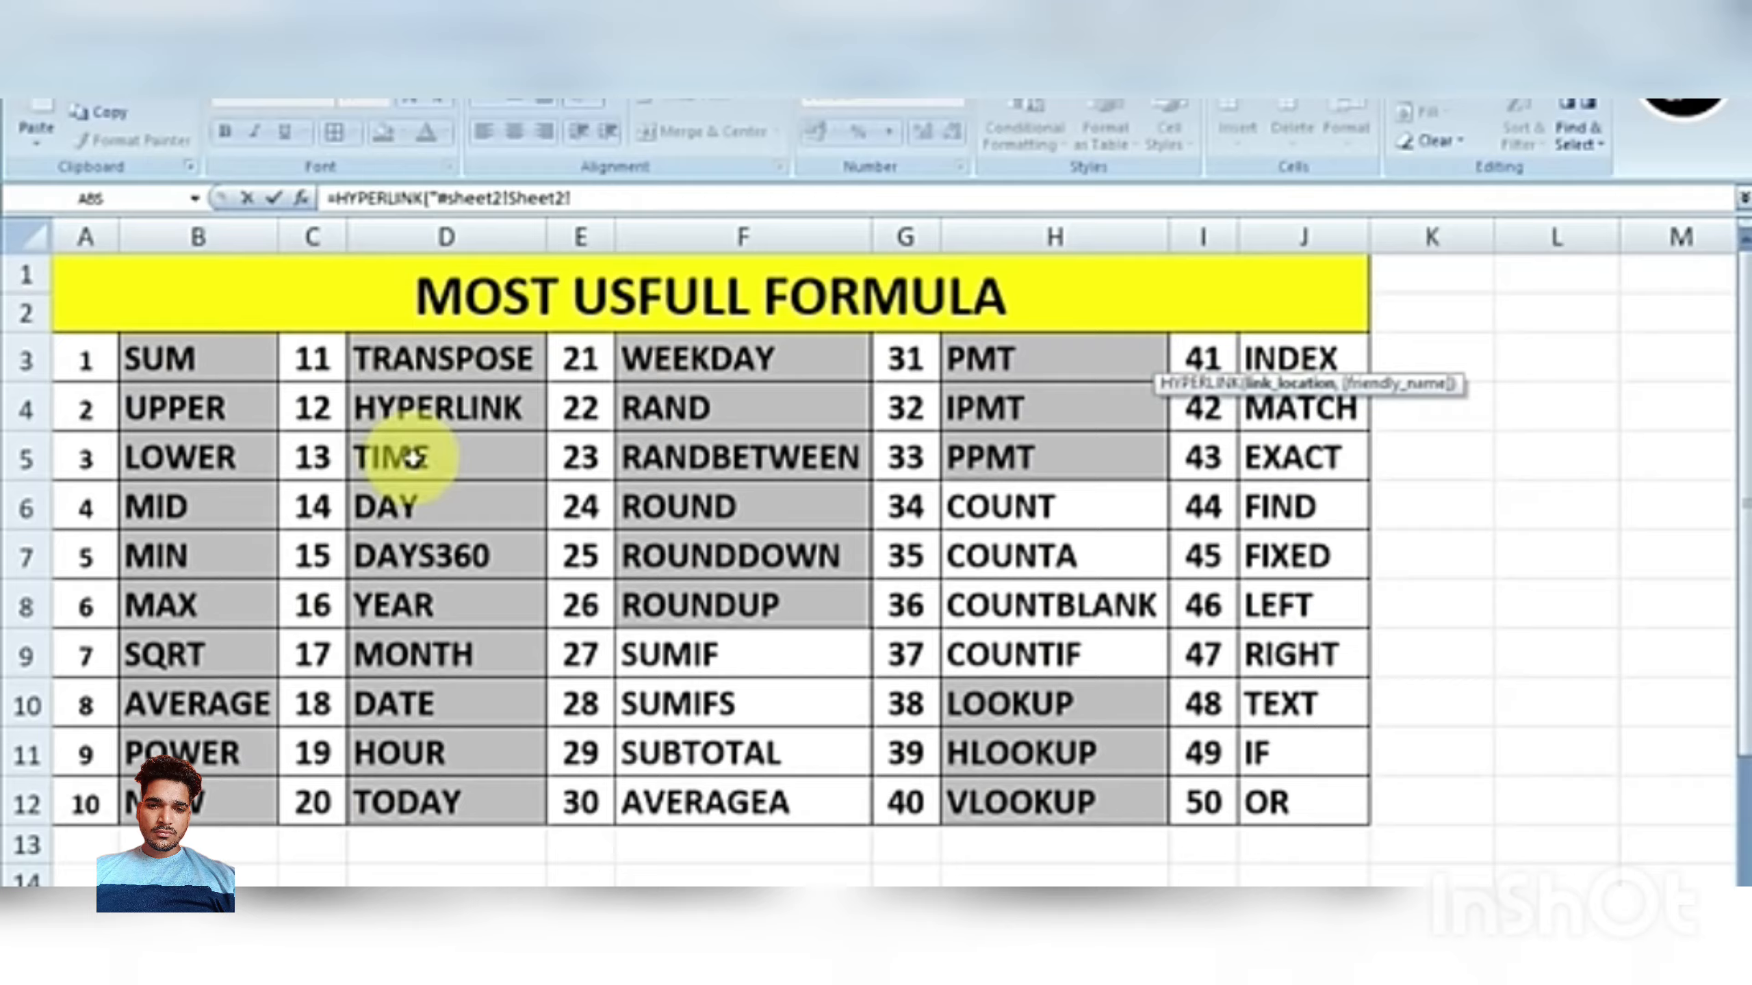
pyautogui.click(198, 356)
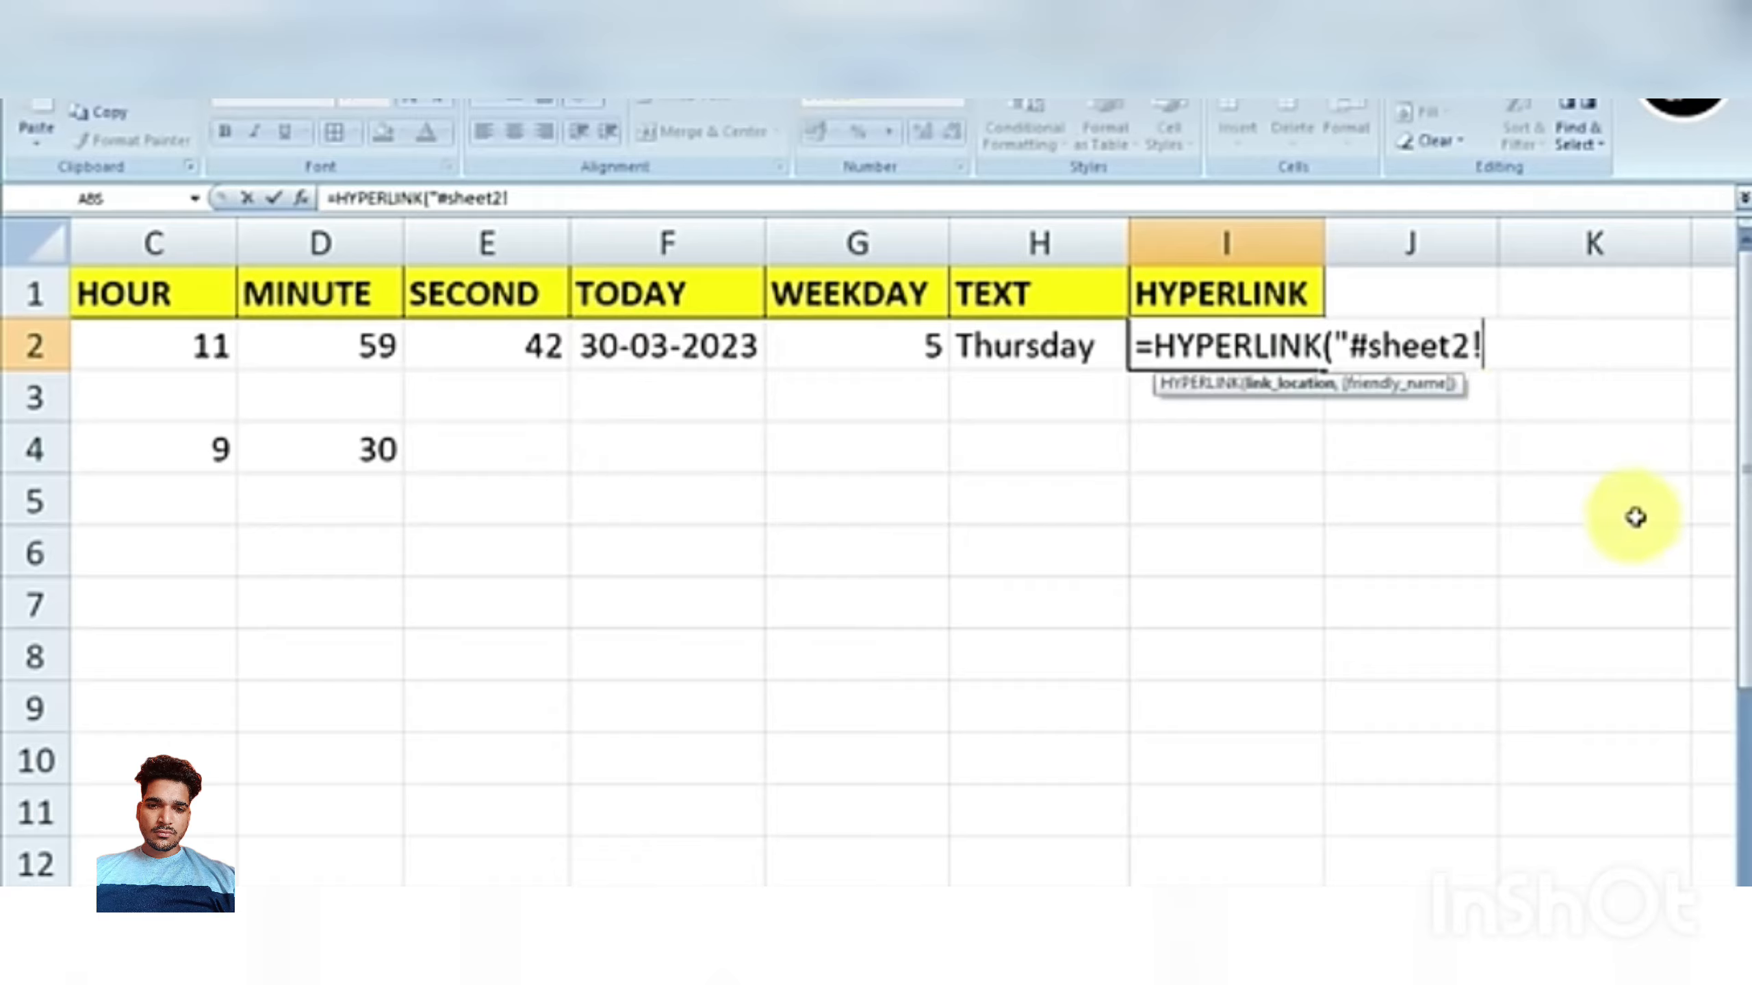
pyautogui.write('b3"')
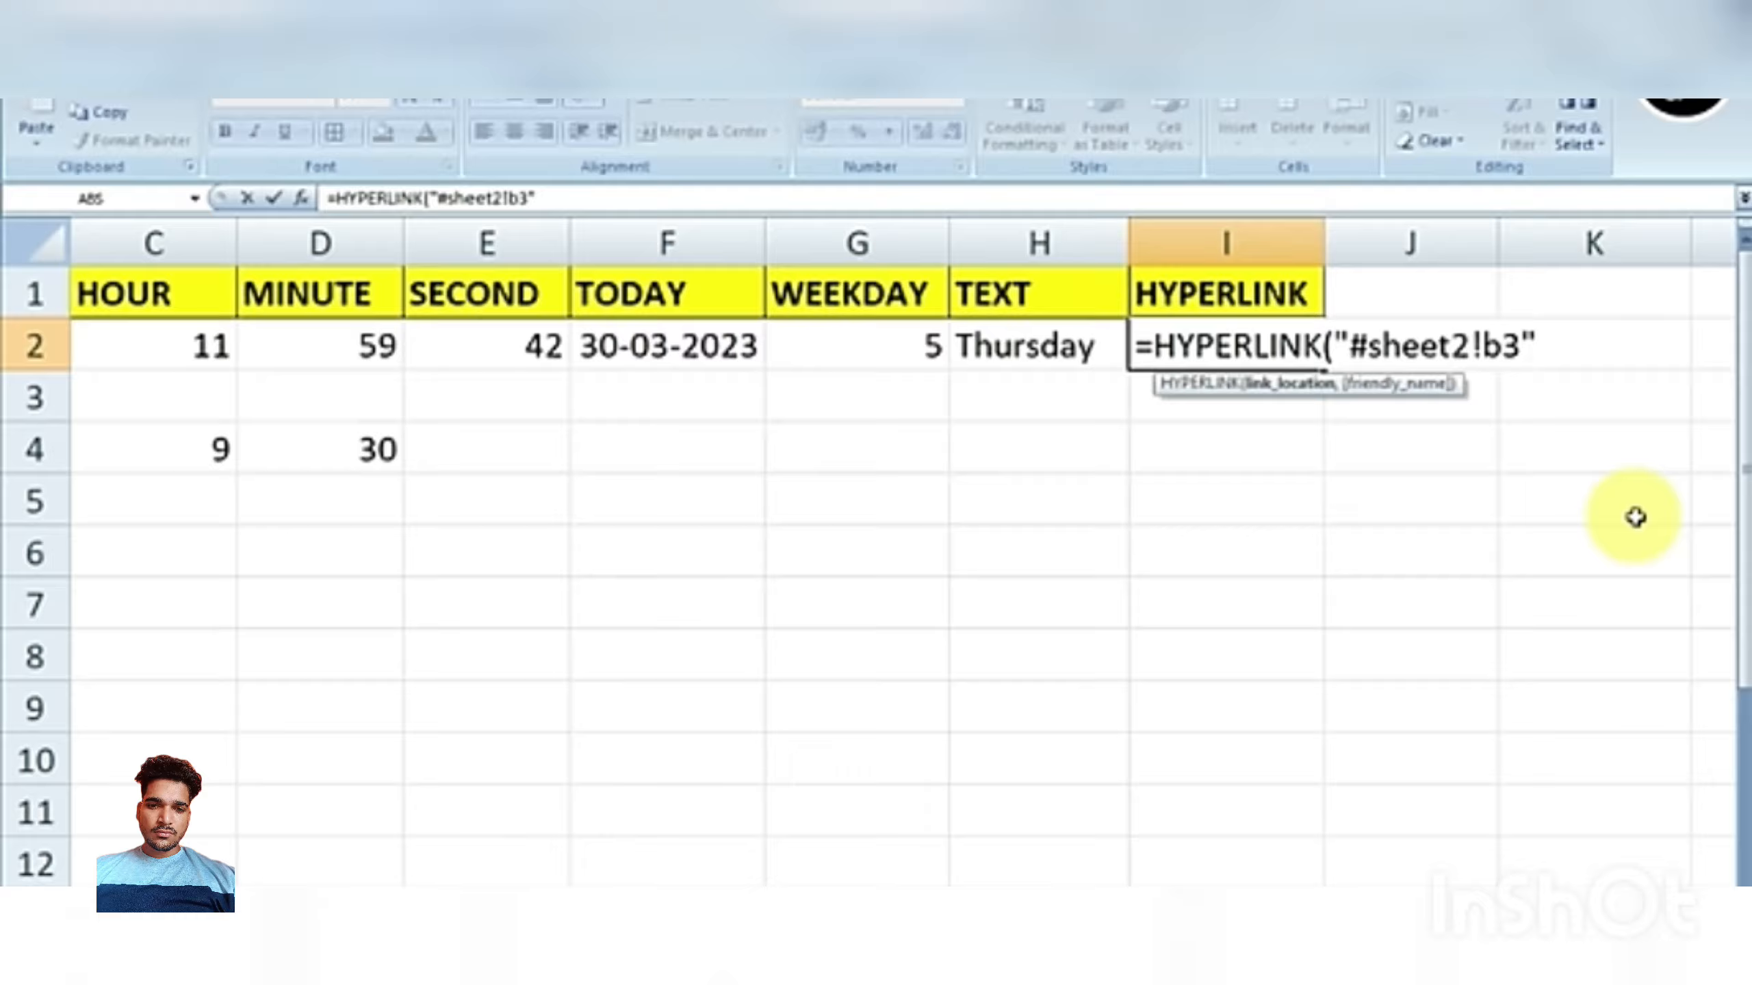
# Add "Click" as the friendly name in the HYPERLINK formula in cell I2 and complete the formula.
pyautogui.write(',')
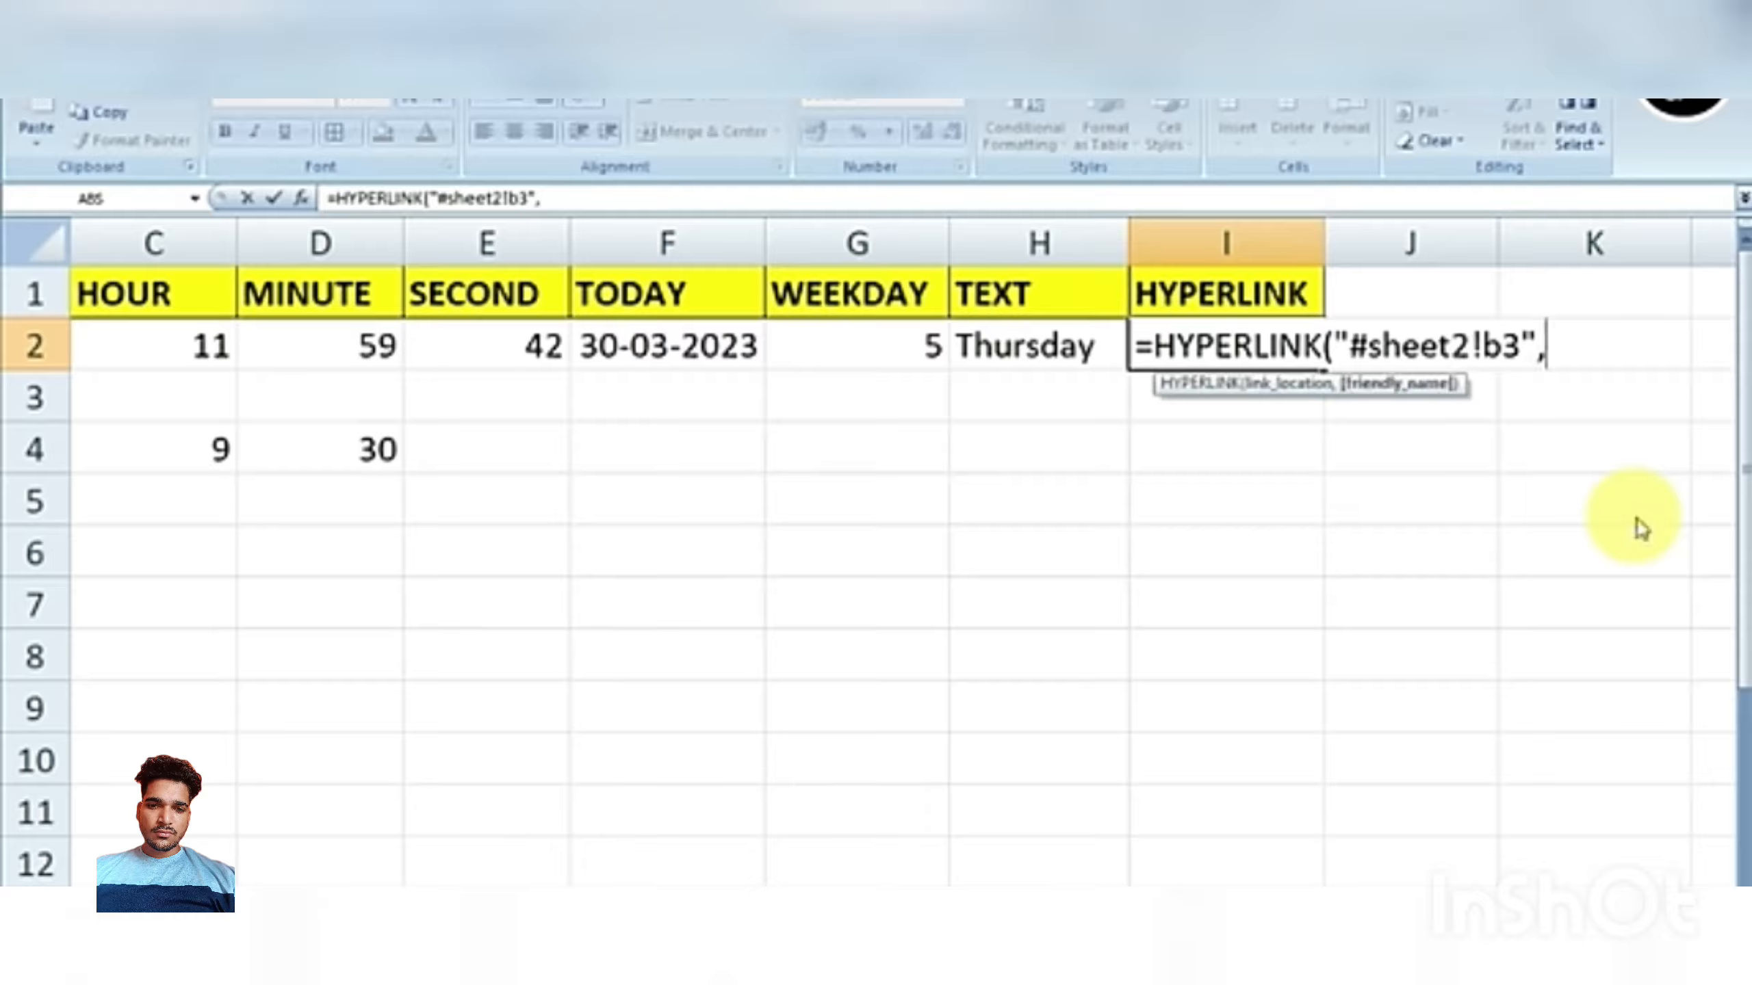
pyautogui.write('"')
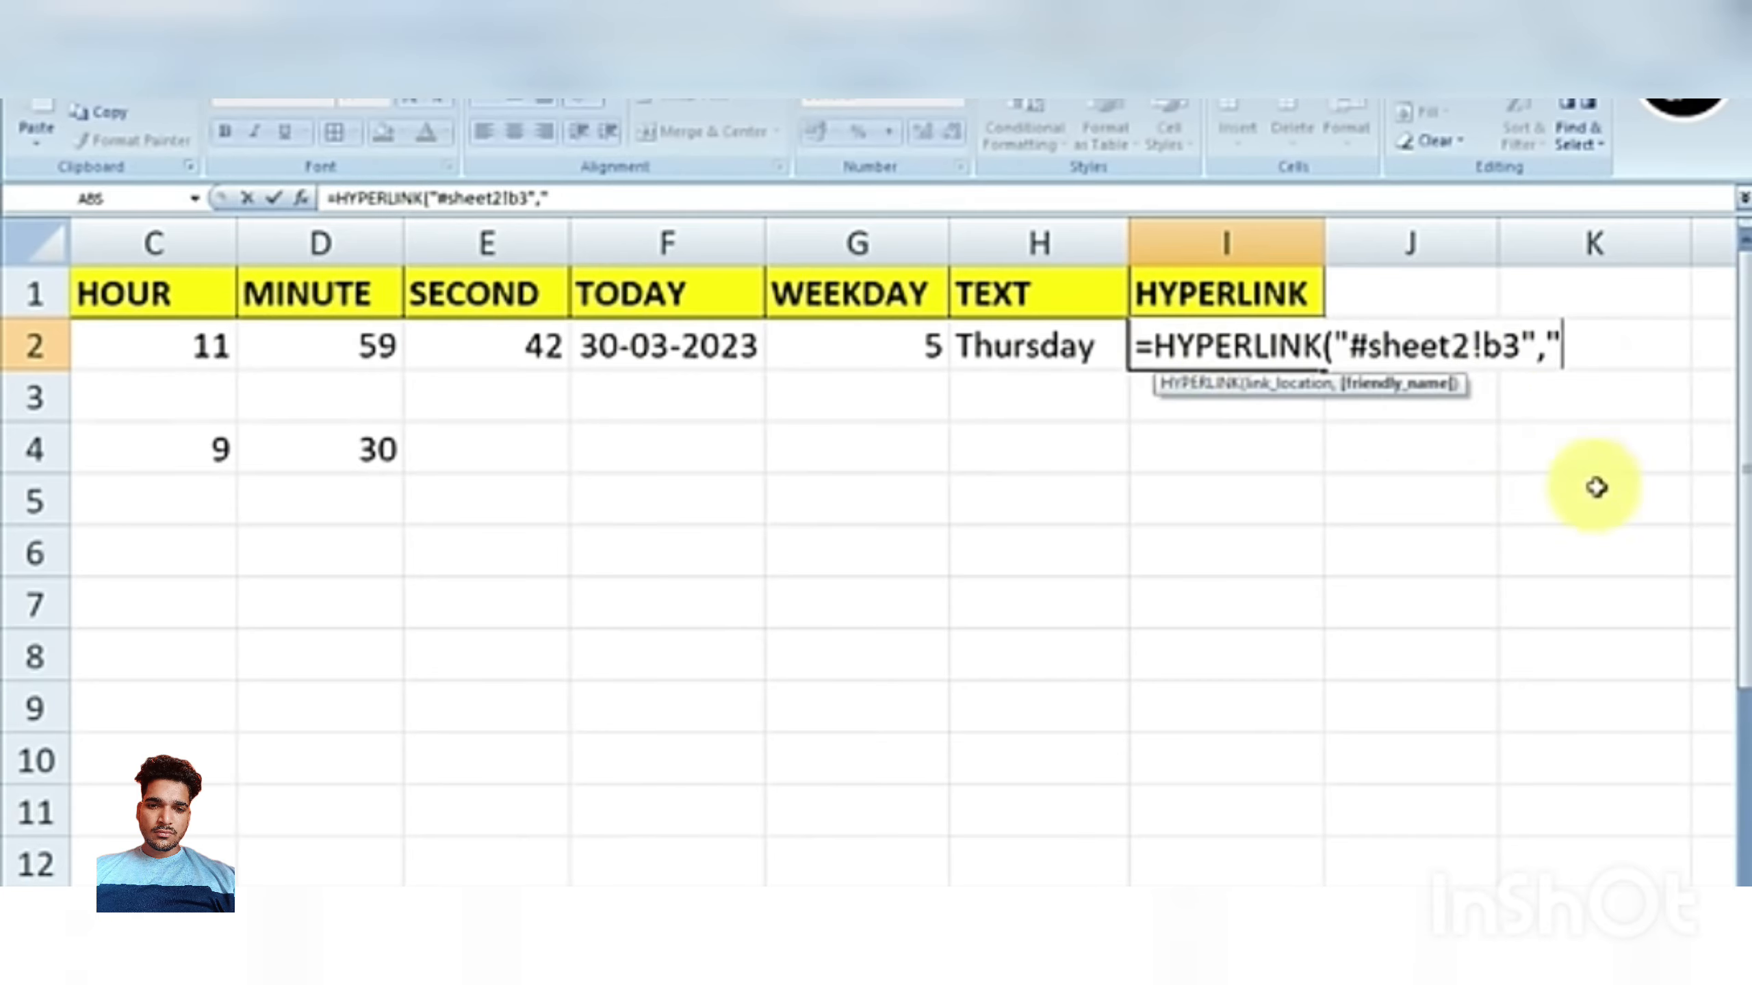
pyautogui.write('Click')
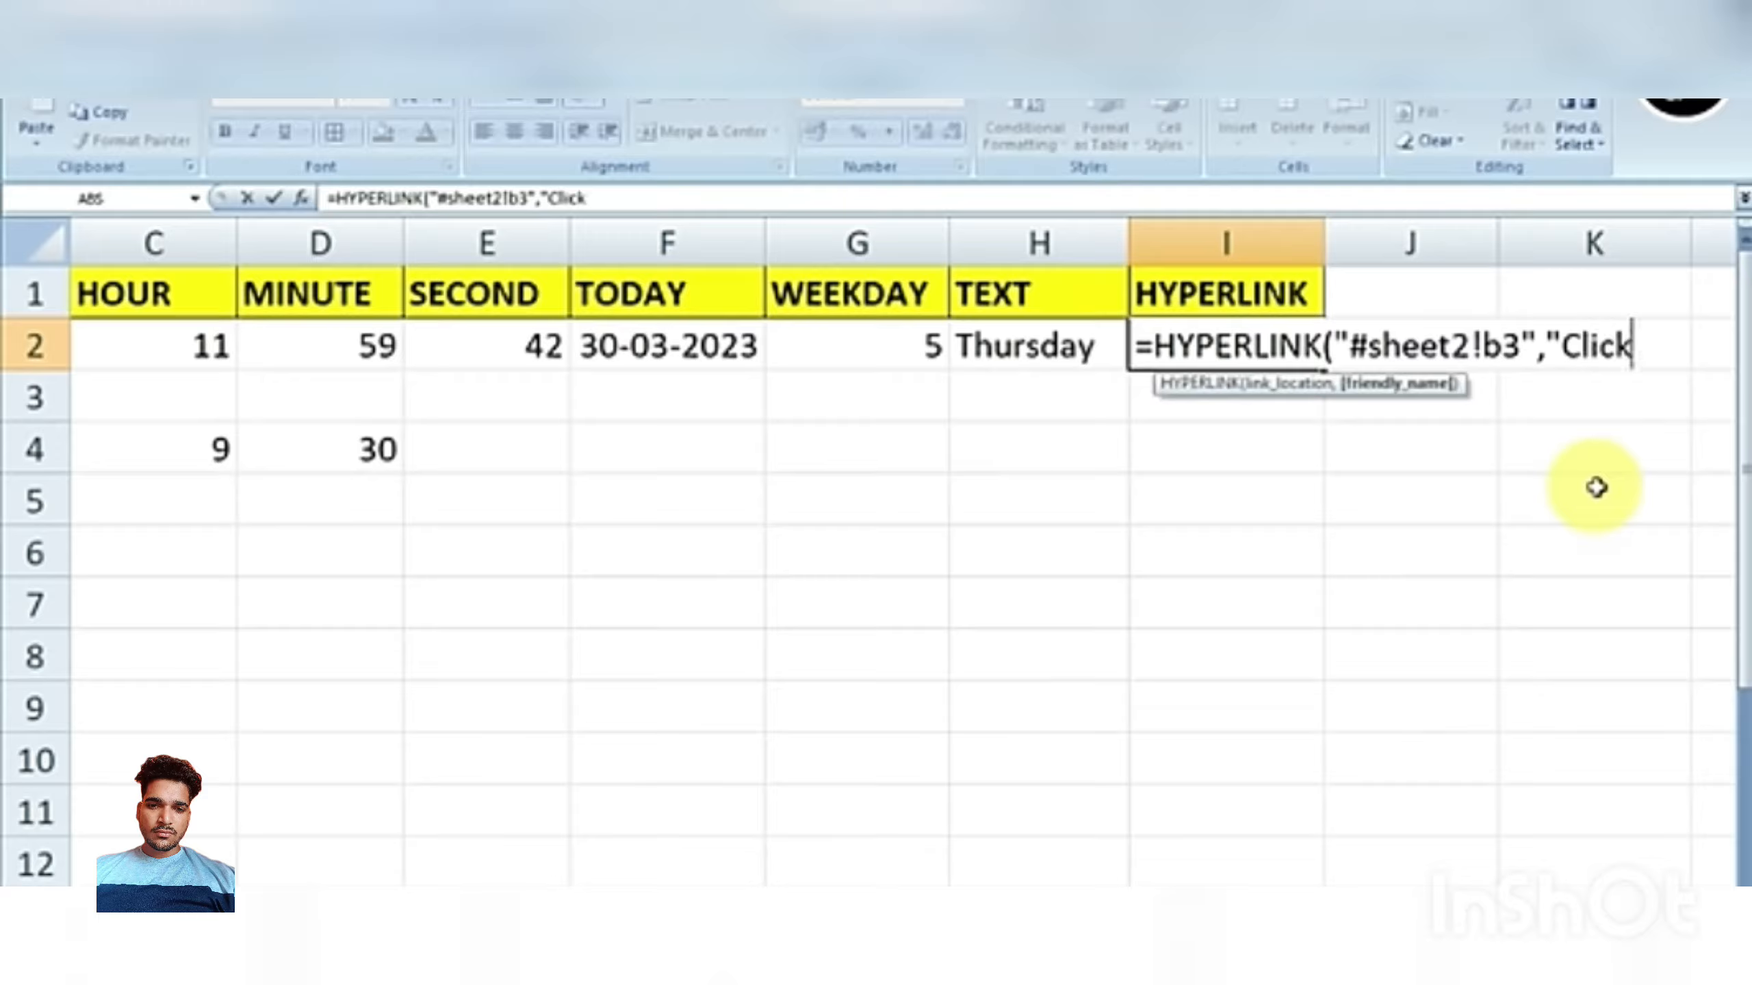
pyautogui.write('"')
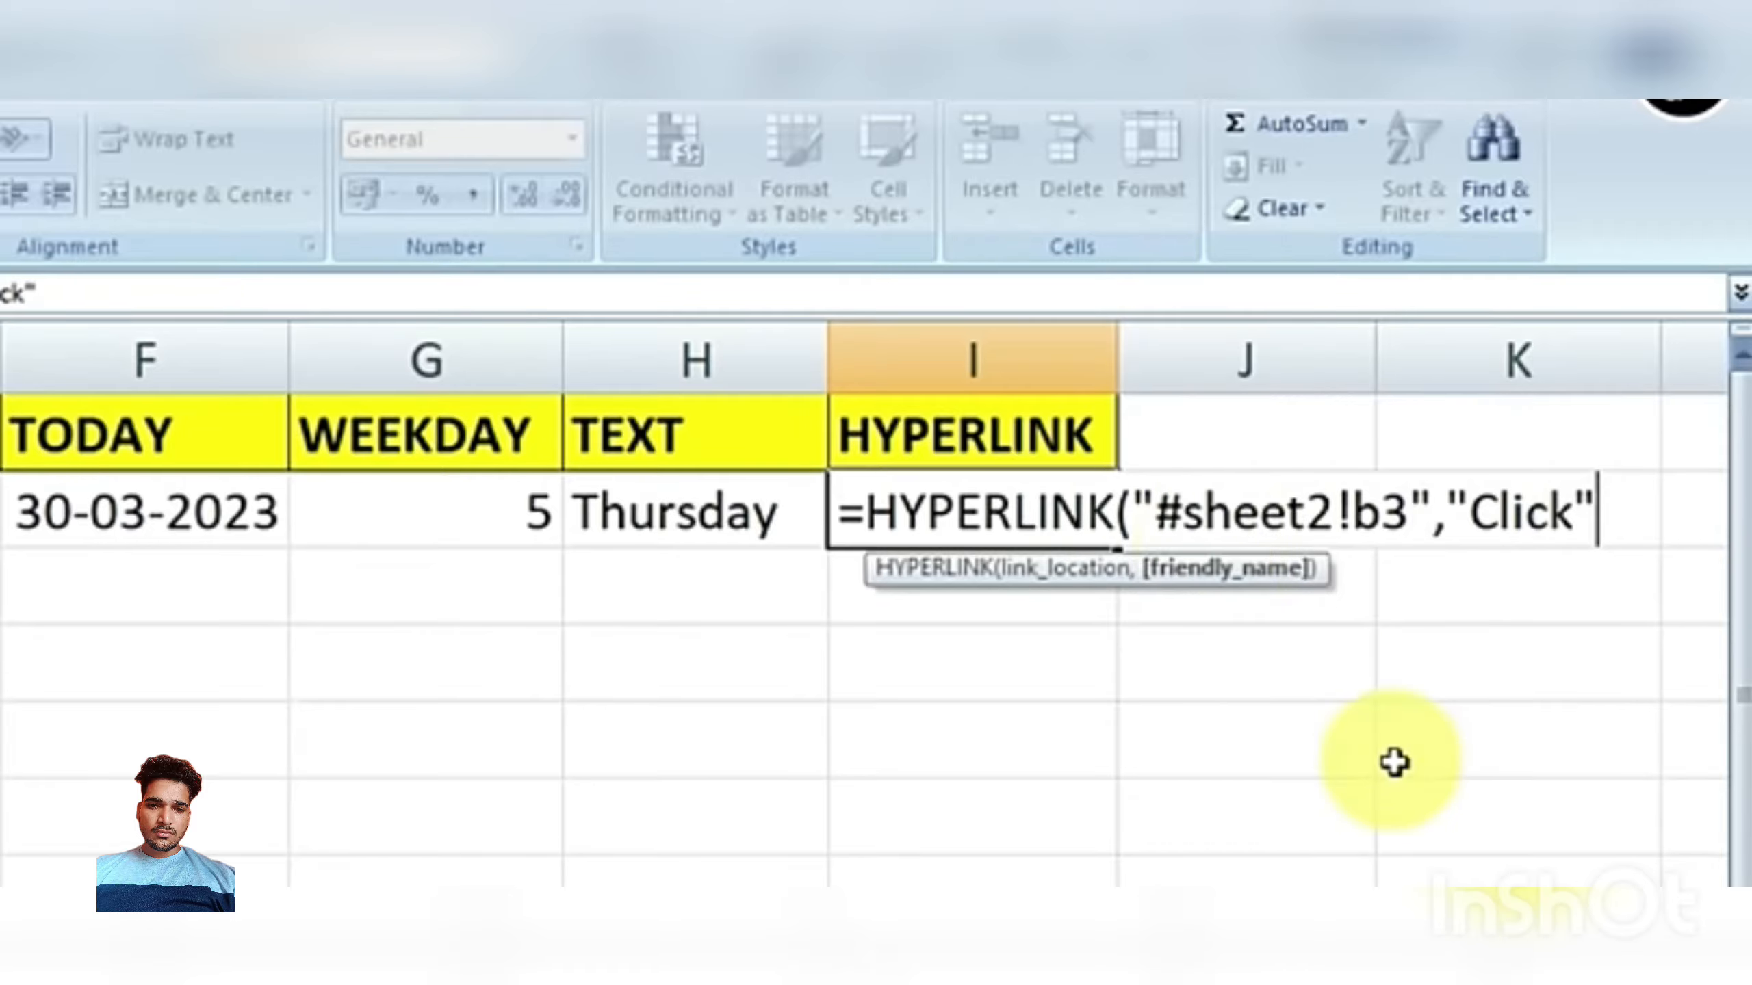
pyautogui.write(')')
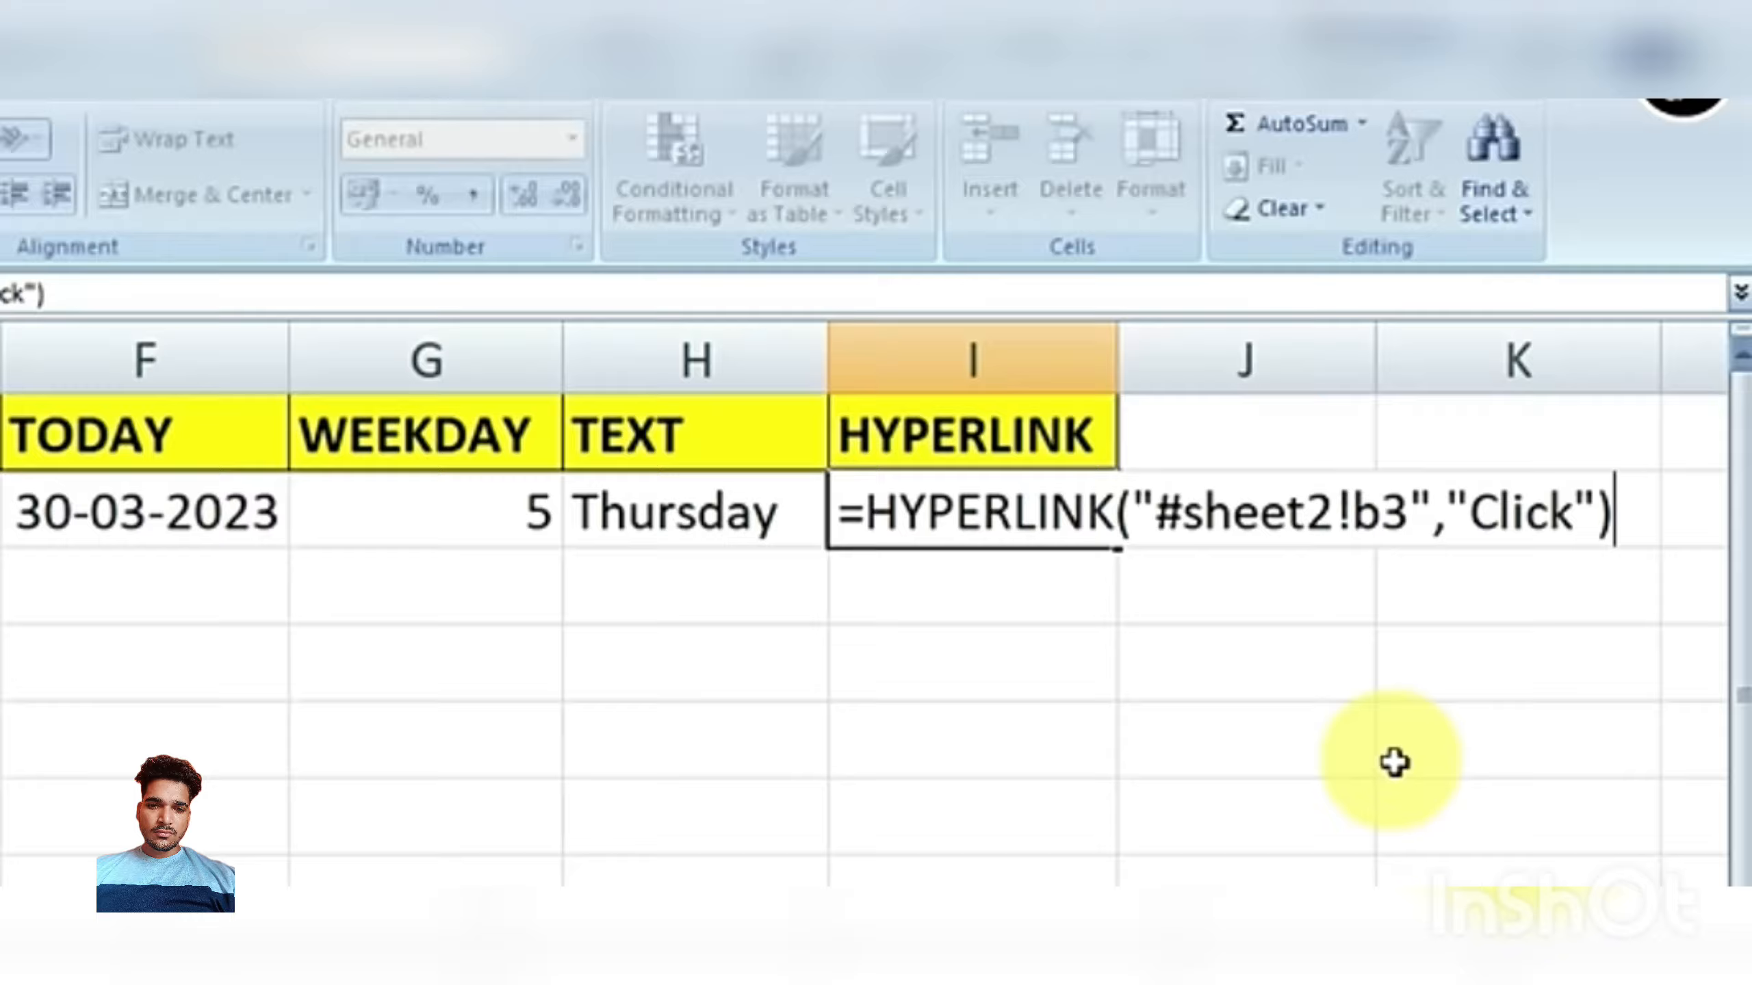
pyautogui.press('Return')
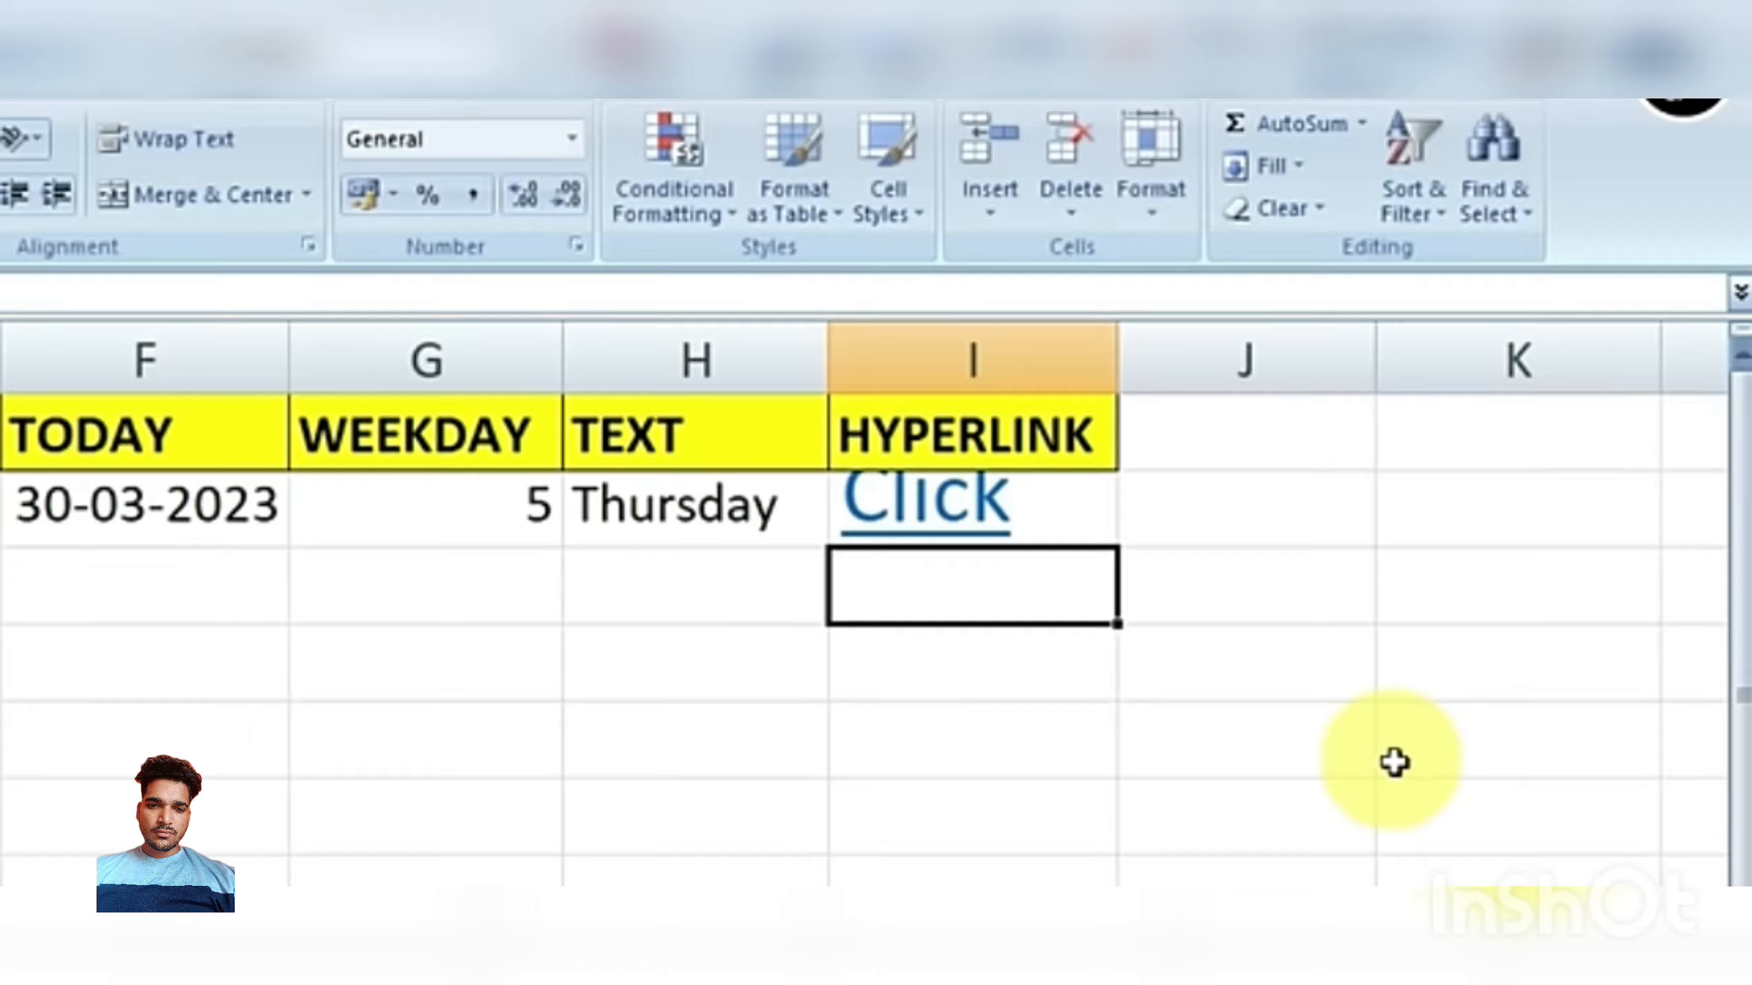
# Test the Click link in cell I2 by following it to cell B3 on Sheet2, and return to the sheet with the date and time formulas.
pyautogui.click(1173, 597)
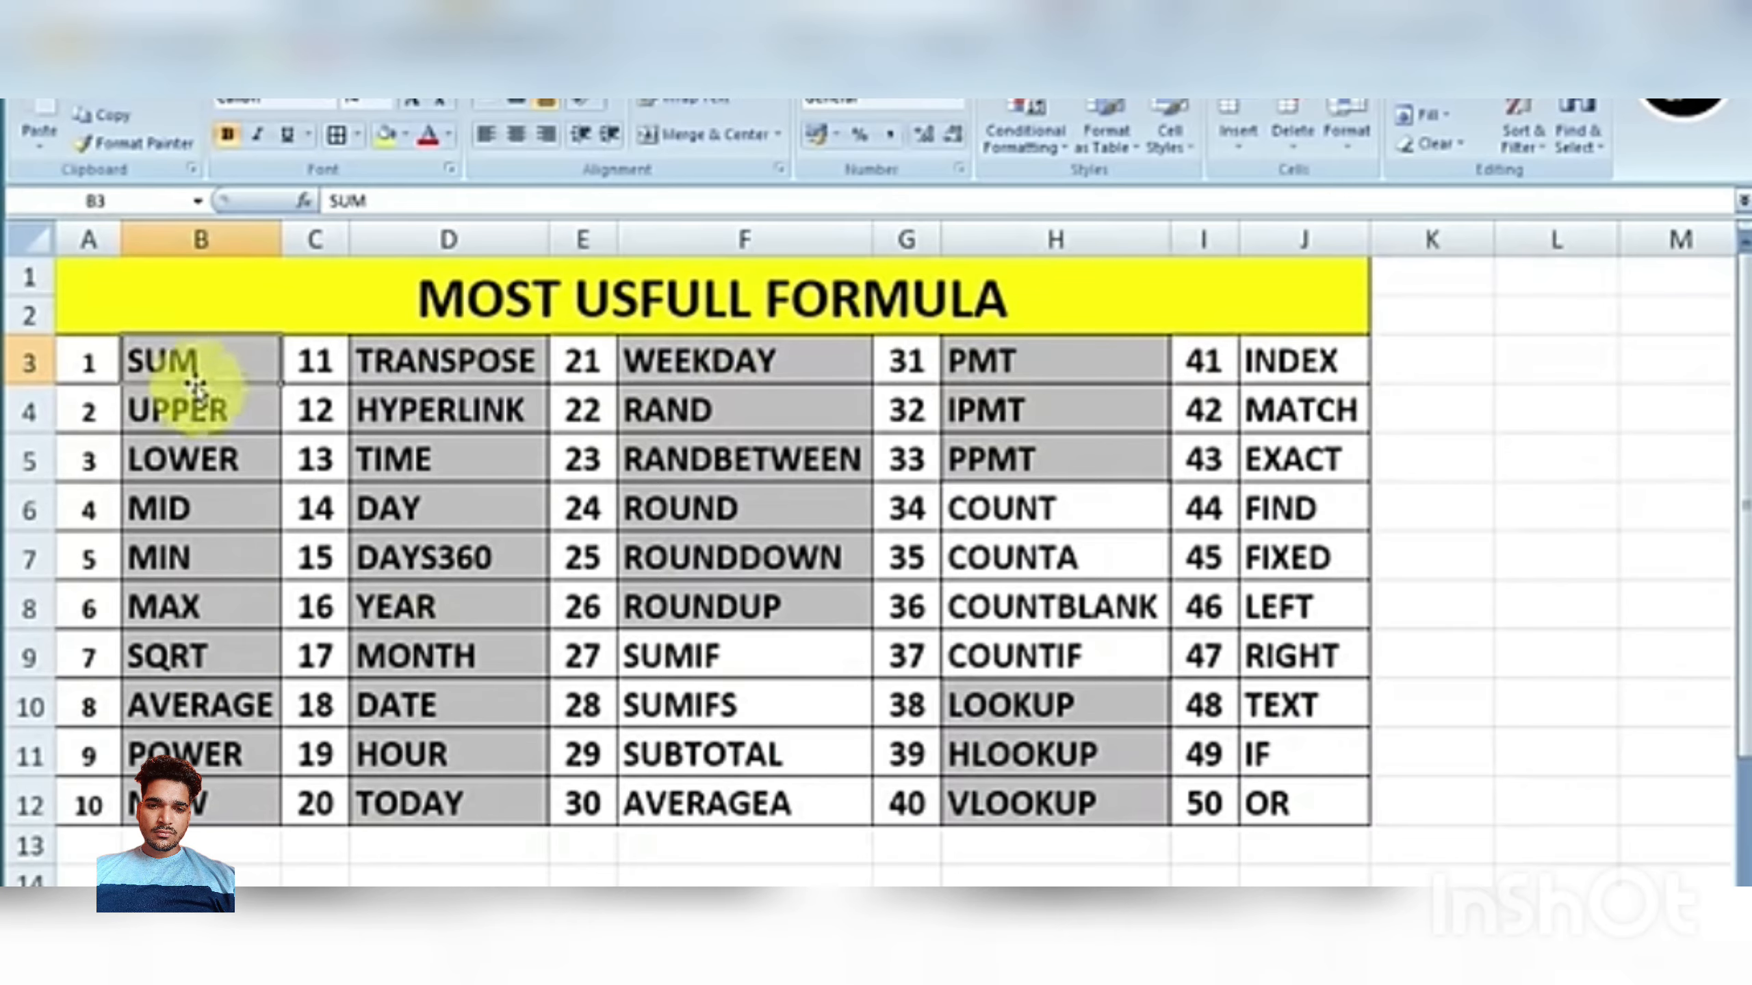
pyautogui.moveTo(203, 373); pyautogui.dragTo(1275, 811)
pyautogui.click(911, 720)
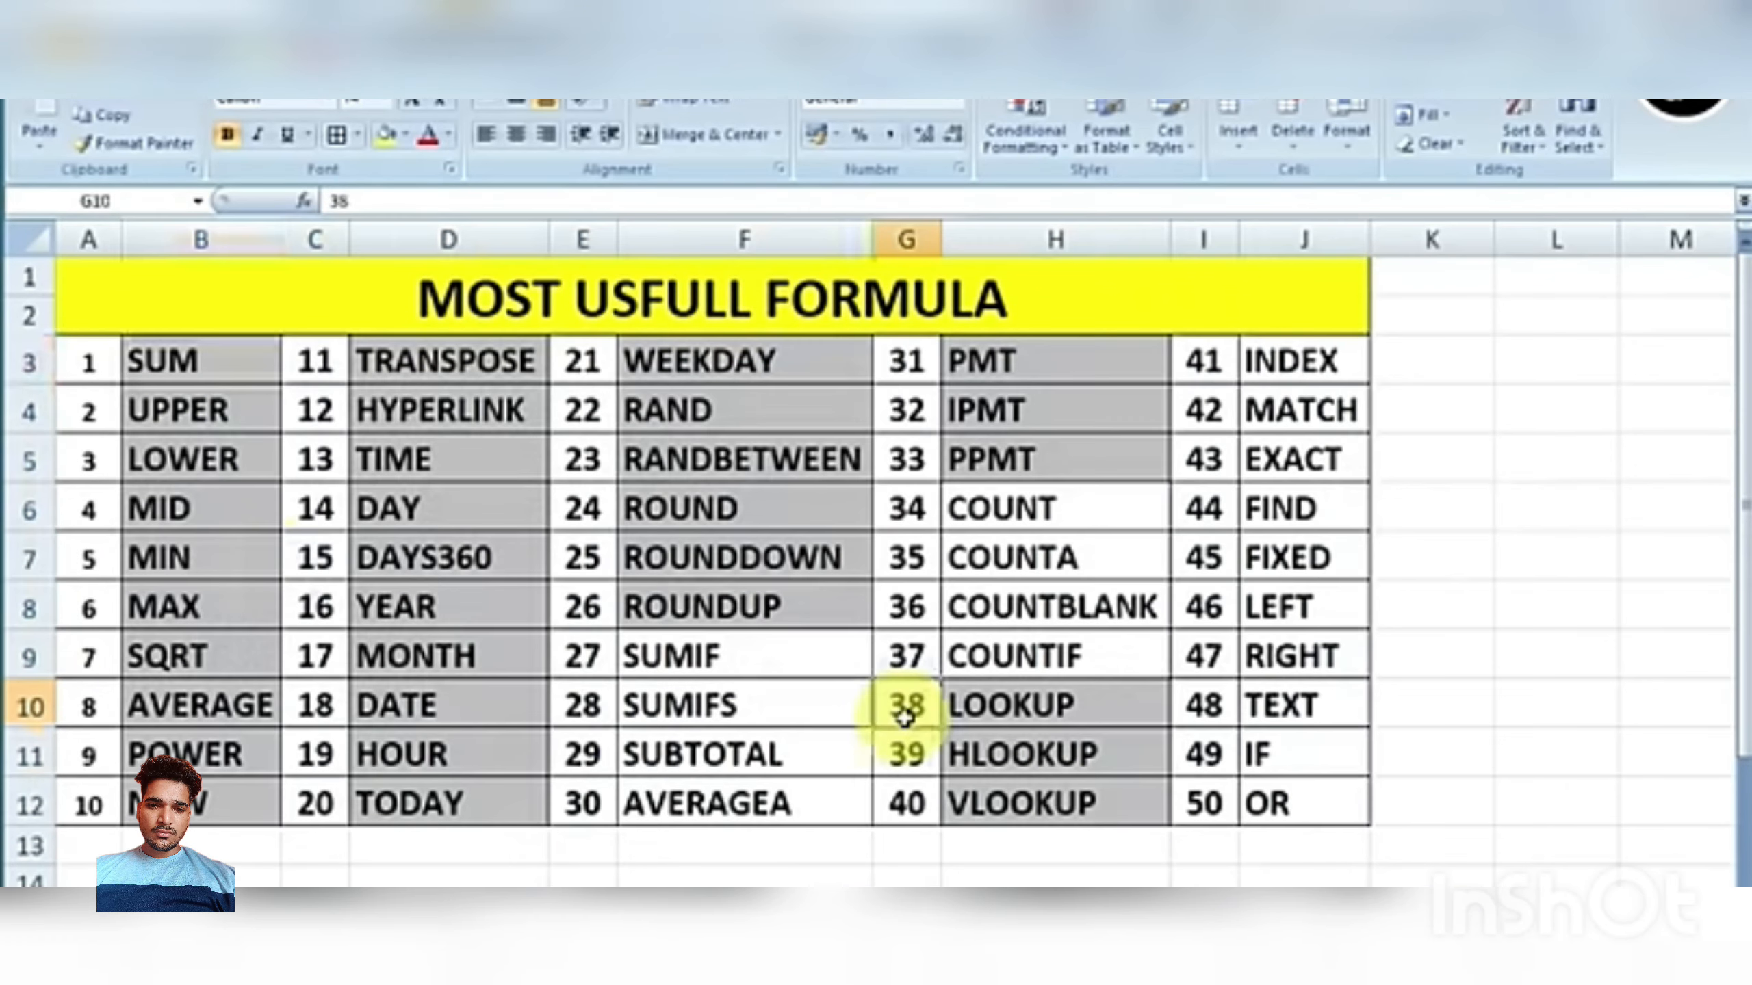
pyautogui.click(200, 362)
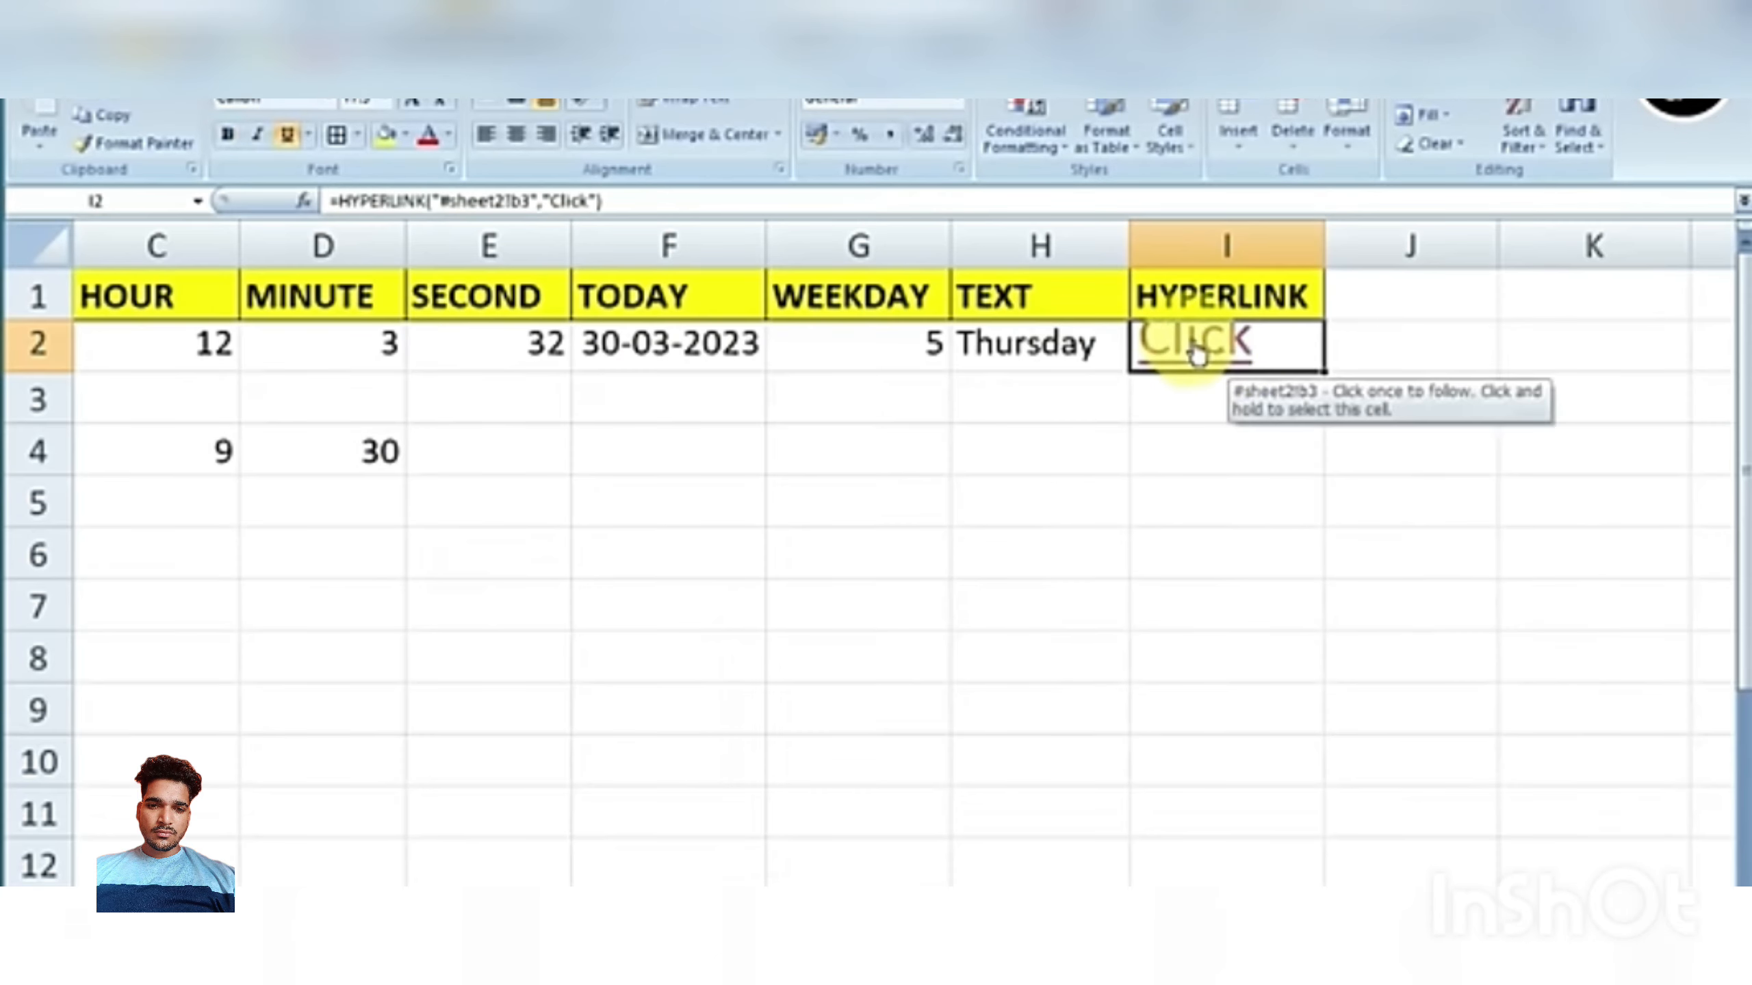
pyautogui.click(1197, 356)
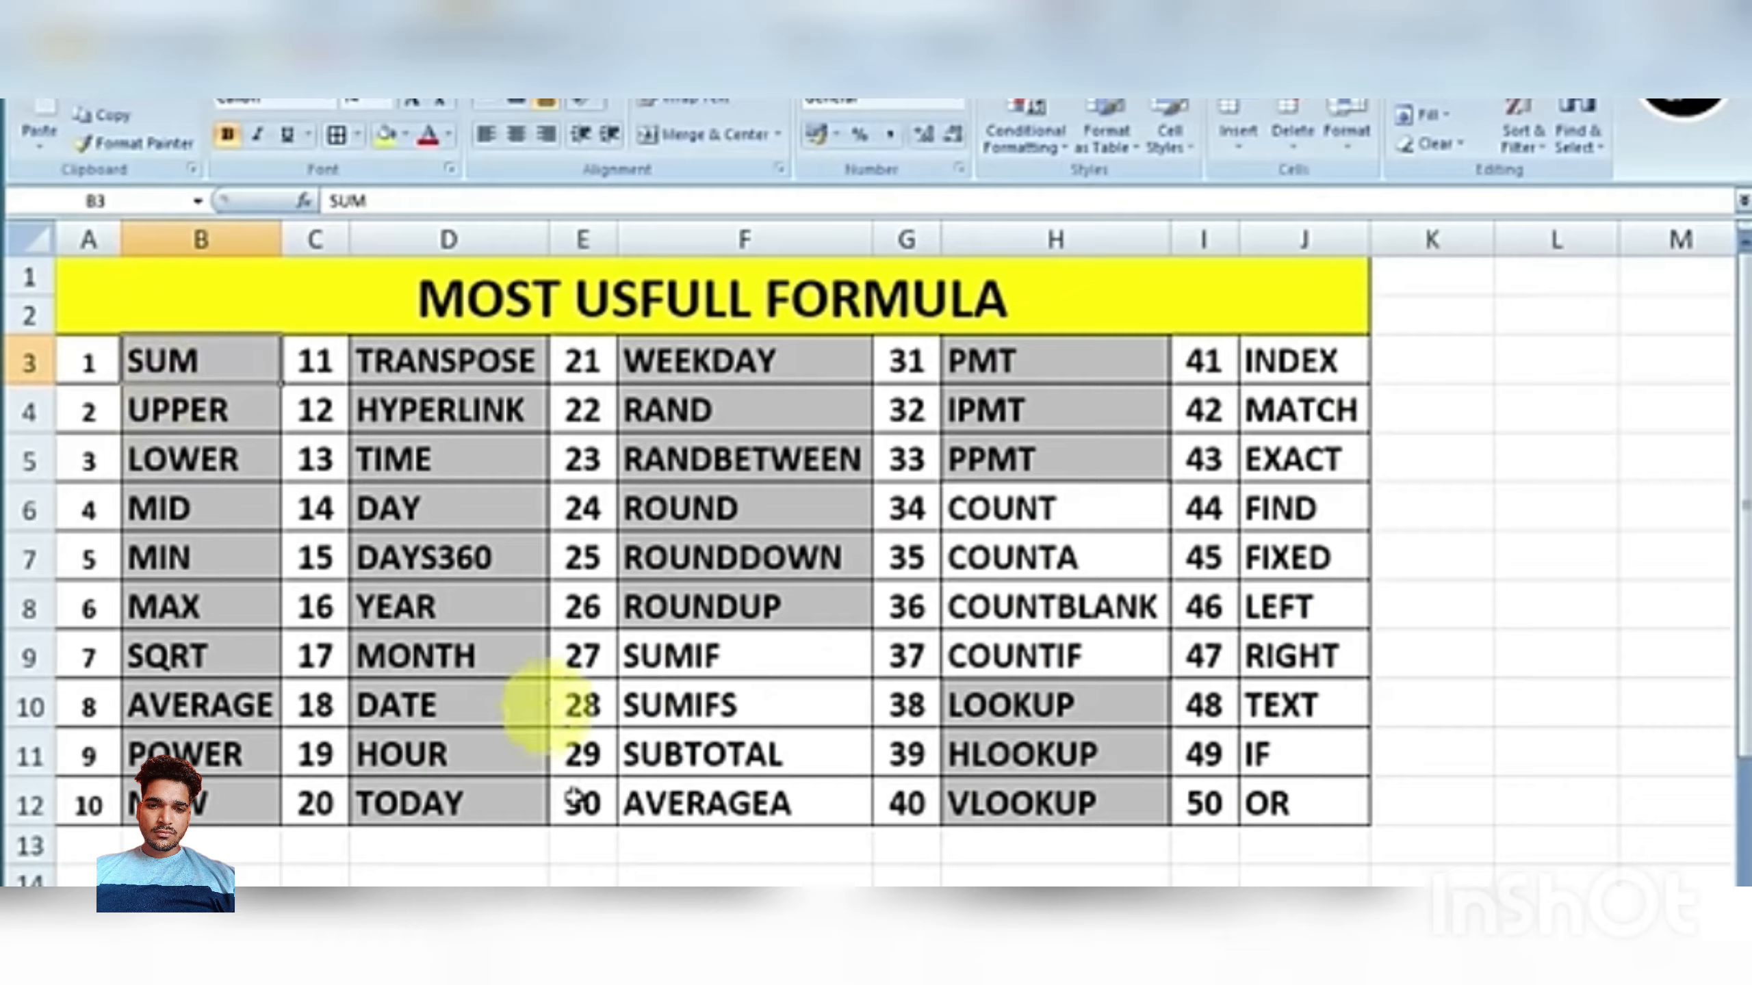
pyautogui.click(590, 905)
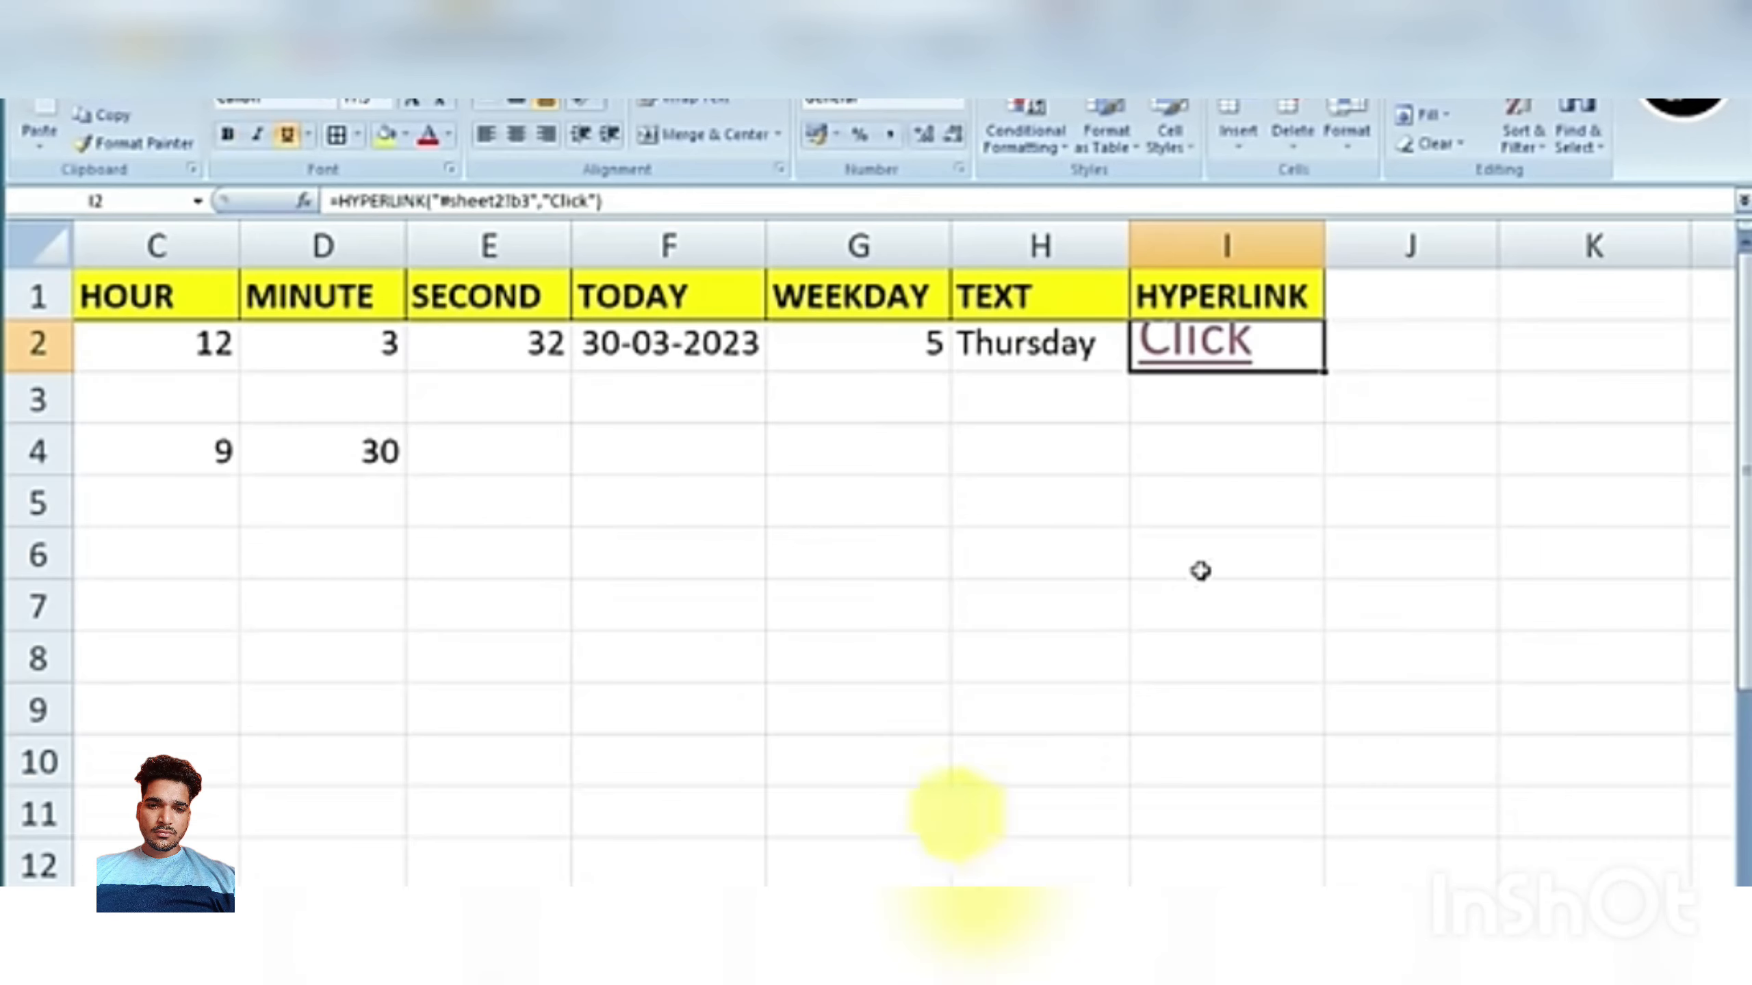
# Open the HYPERLINK formula in cell I2 to review its arguments, and close it without changes.
pyautogui.doubleClick(1257, 350)
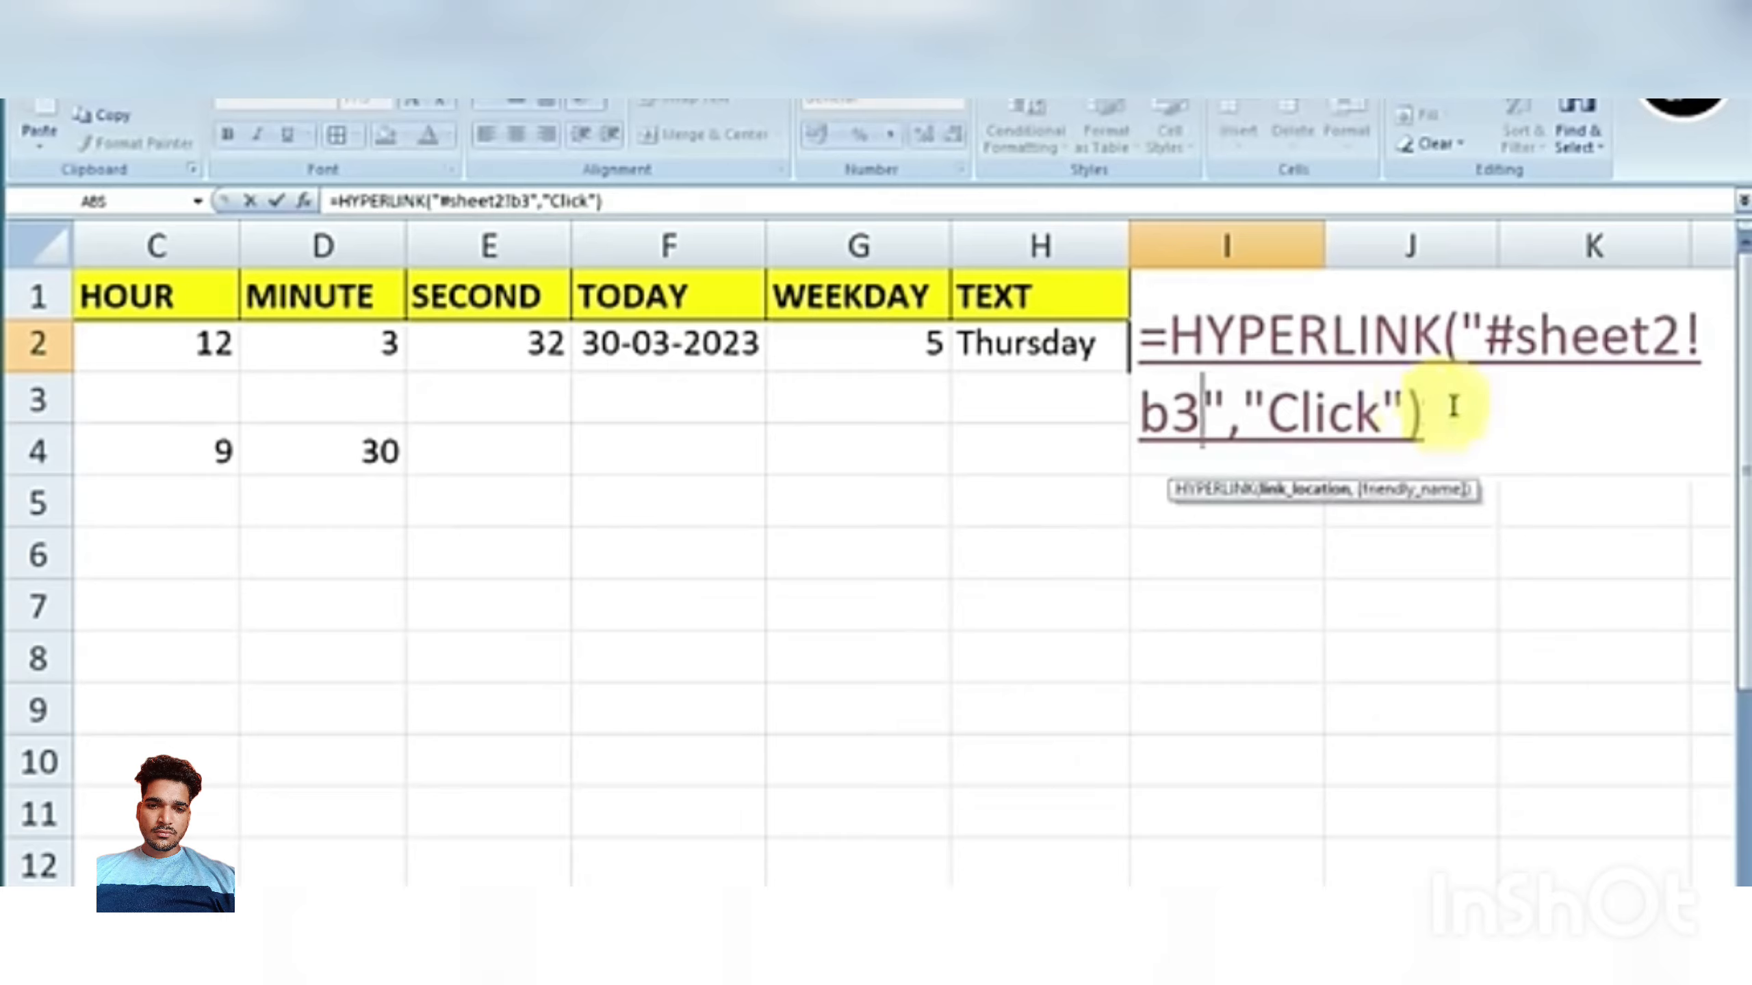
pyautogui.click(1423, 413)
pyautogui.press('Return')
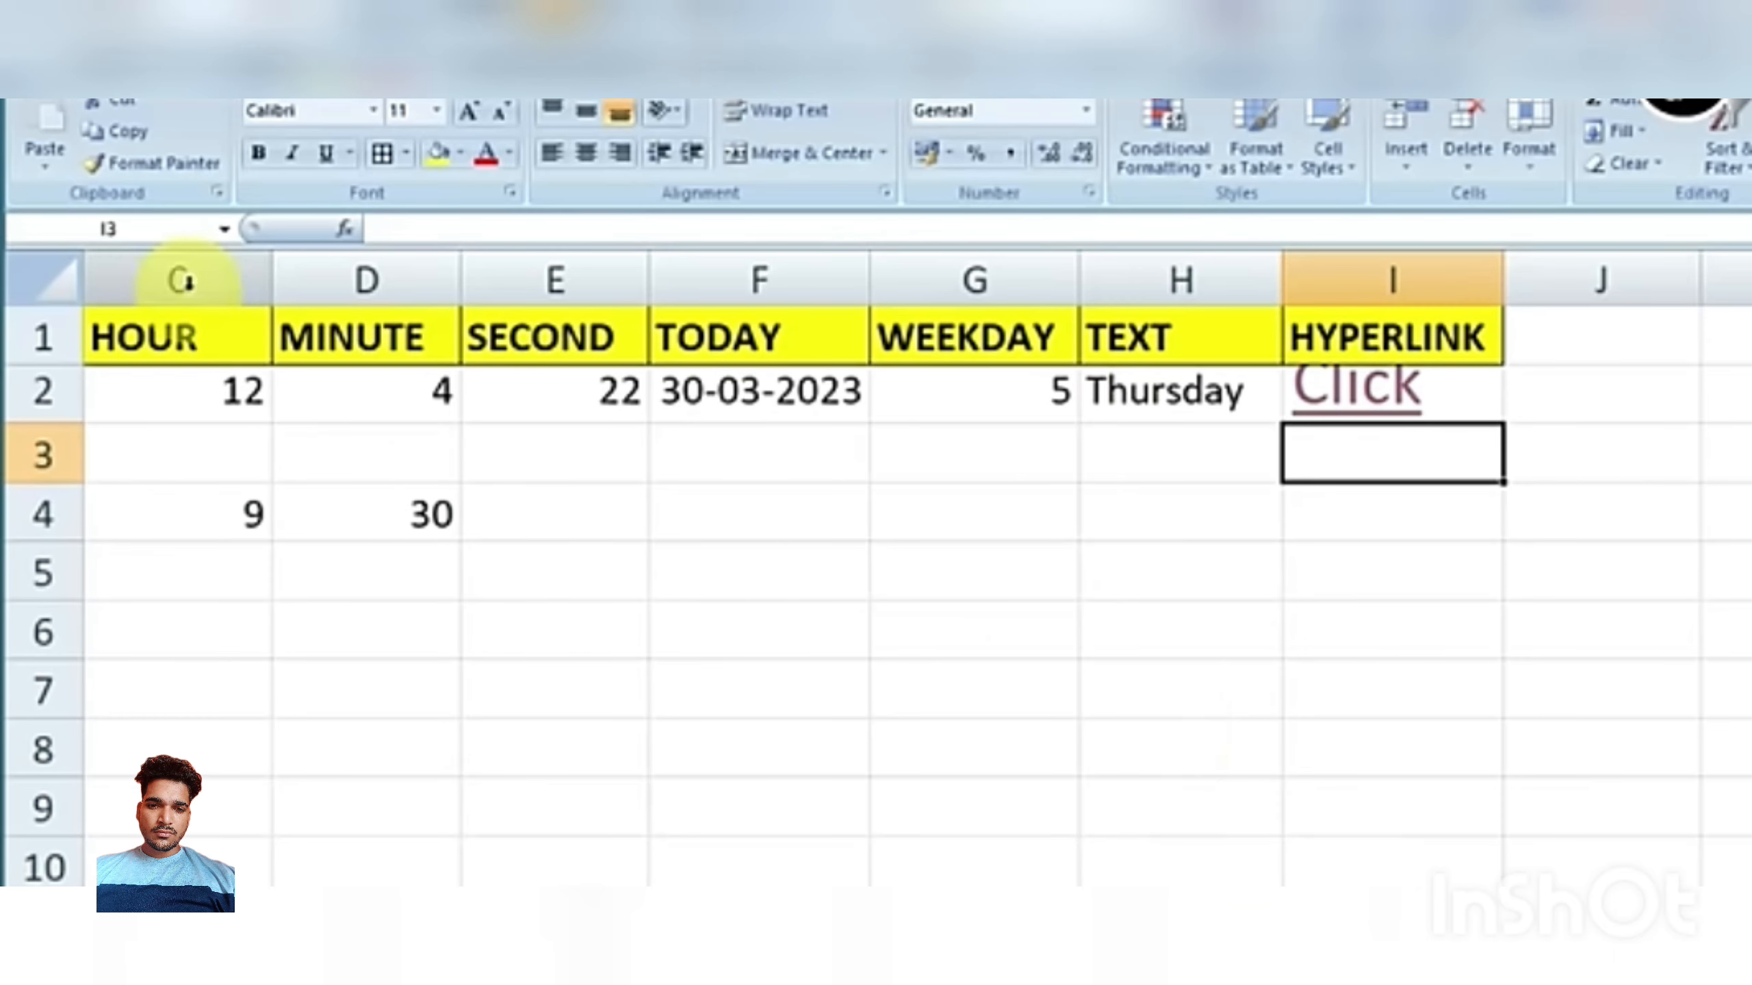
# Review the function headings in row 1, from NOW in column A across to HYPERLINK in column I.
pyautogui.moveTo(124, 297); pyautogui.dragTo(1124, 313)
pyautogui.moveTo(1302, 357); pyautogui.dragTo(1369, 354)
pyautogui.hscroll(-2, 917, 568)
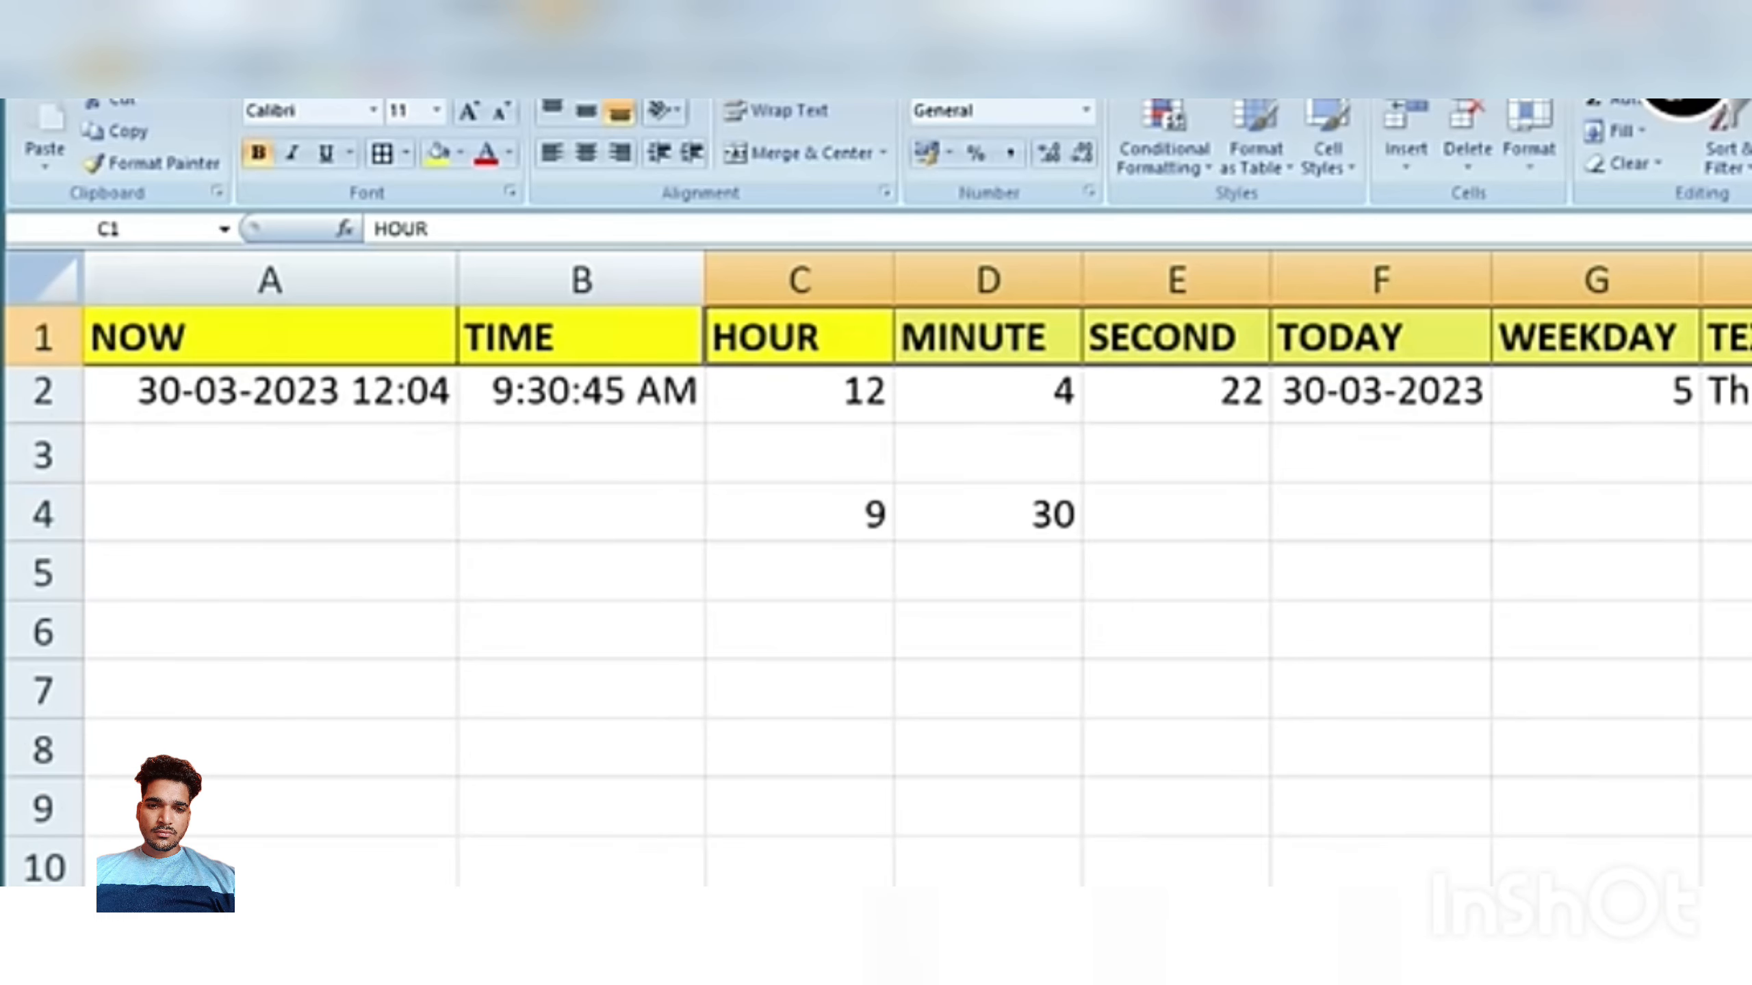
pyautogui.moveTo(242, 337); pyautogui.dragTo(1587, 341)
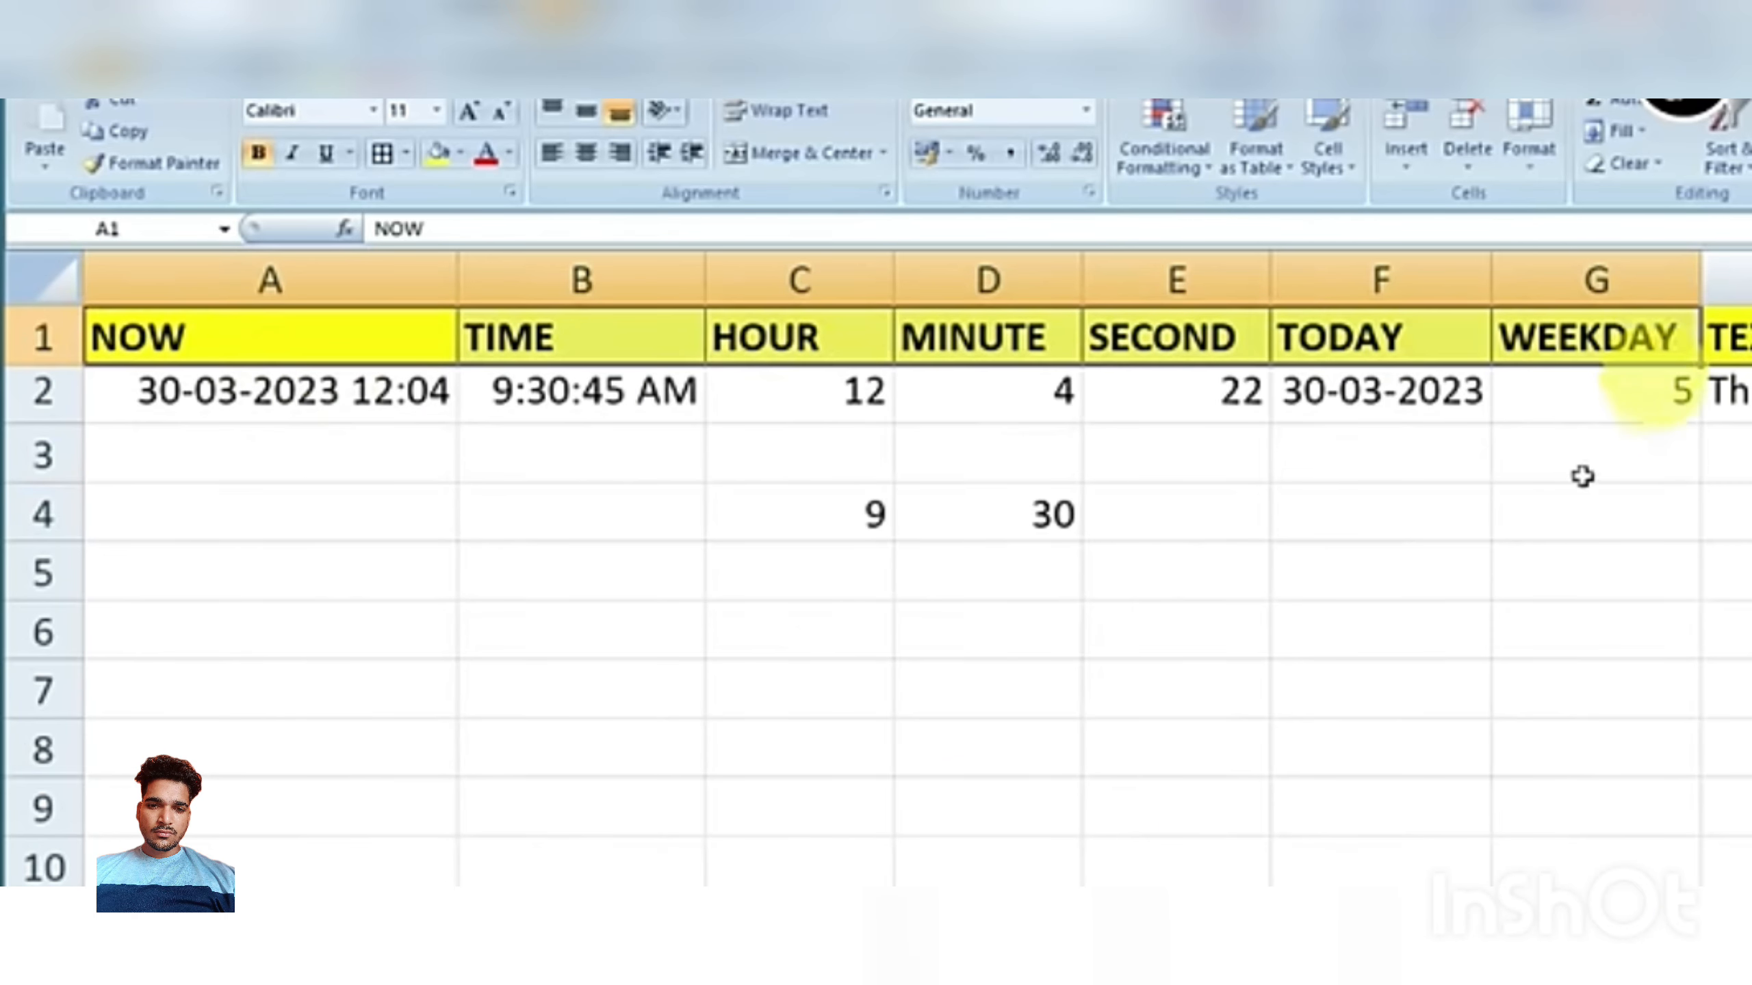